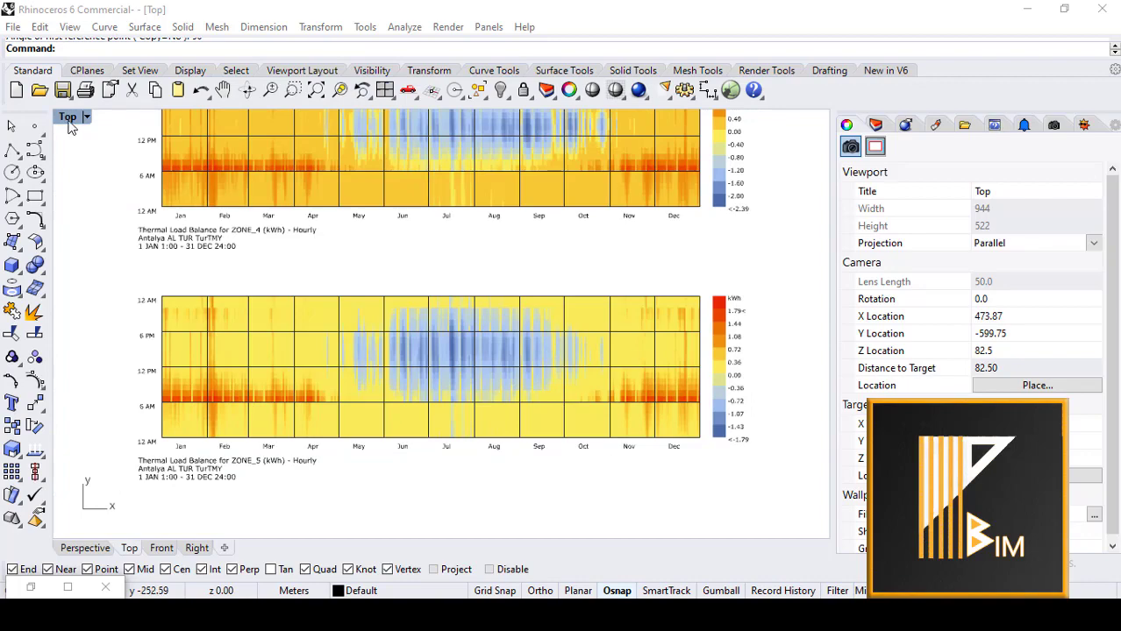
Examine the building model and the hourly thermal load balance charts around it in the Perspective view.
double_click(71, 117)
scroll(721, 230, up, 3)
scroll(721, 230, up, 2)
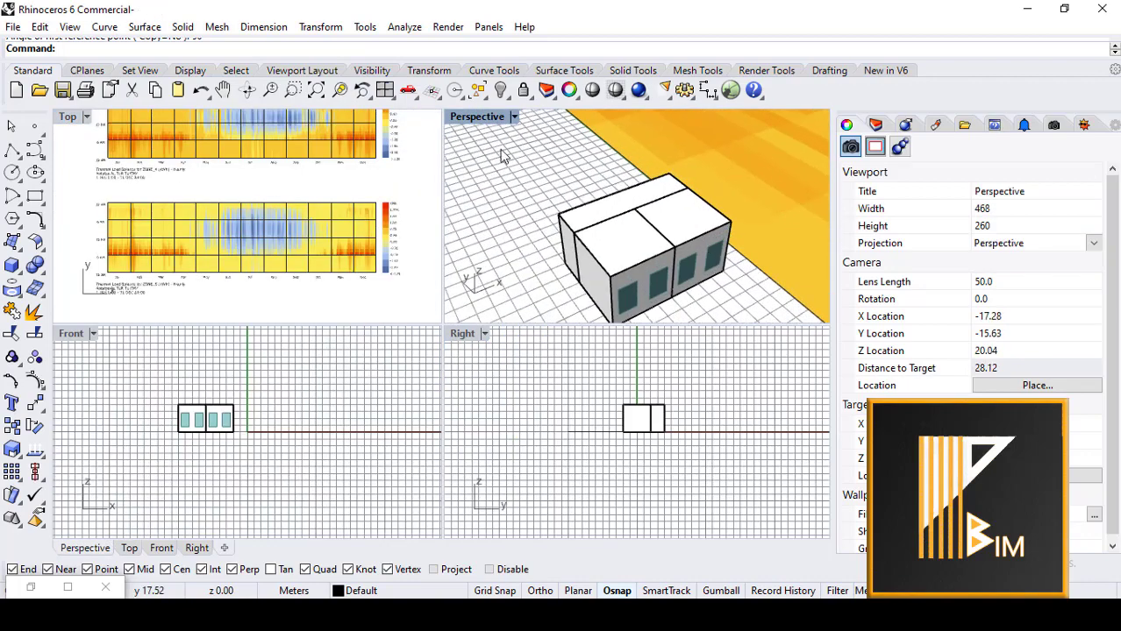
double_click(478, 117)
right_drag(583, 290, 417, 243)
scroll(480, 327, down, 10)
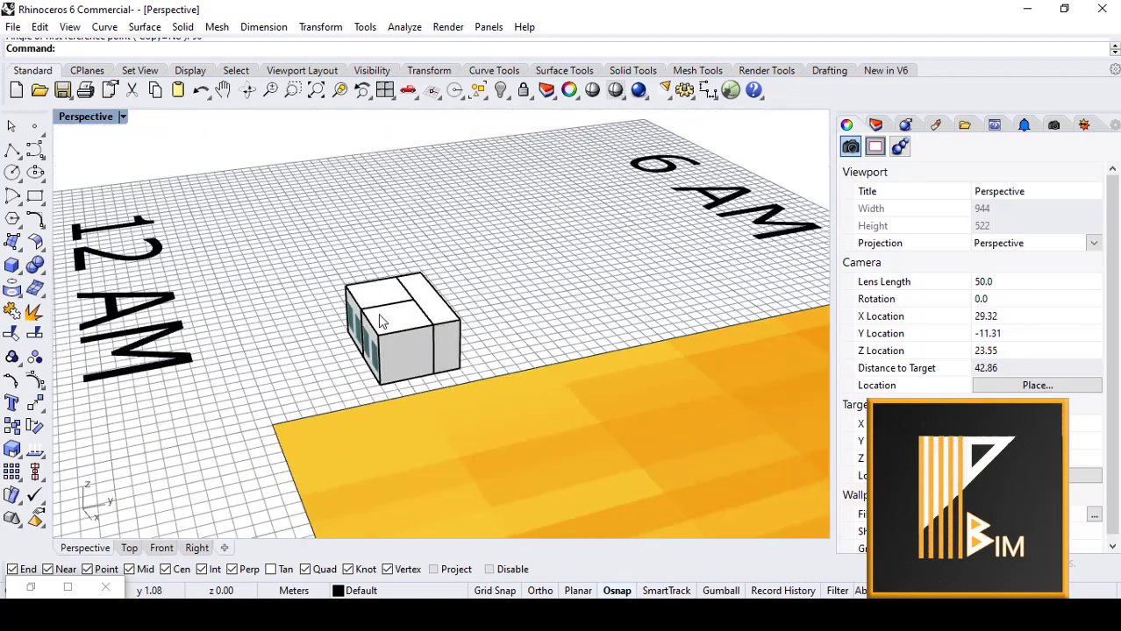
scroll(439, 393, down, 10)
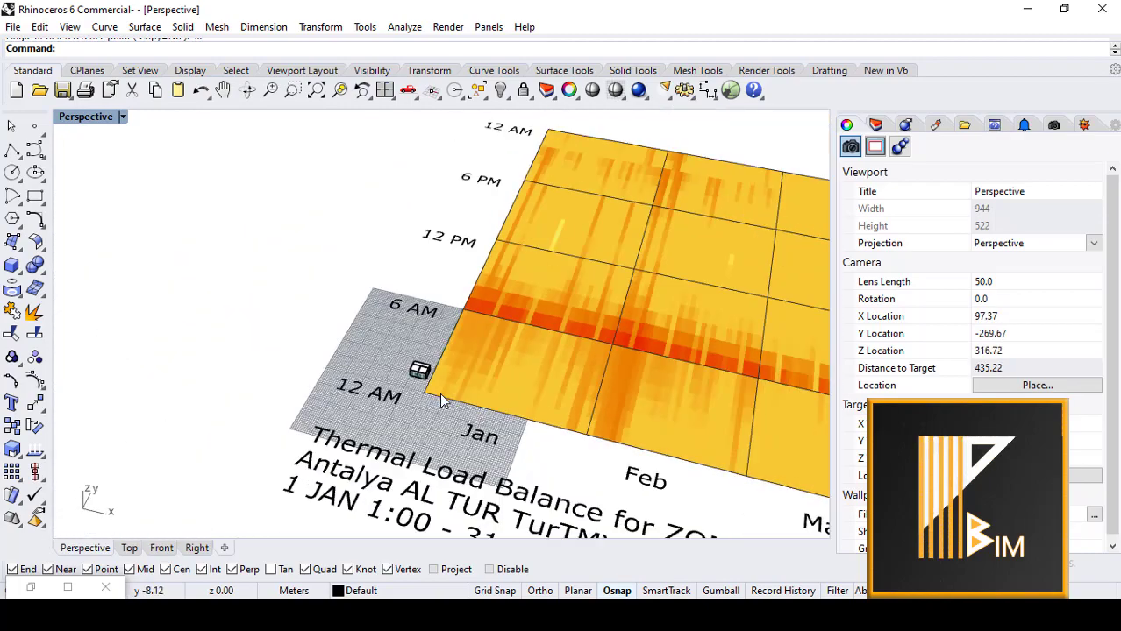
right_drag(438, 387, 643, 291)
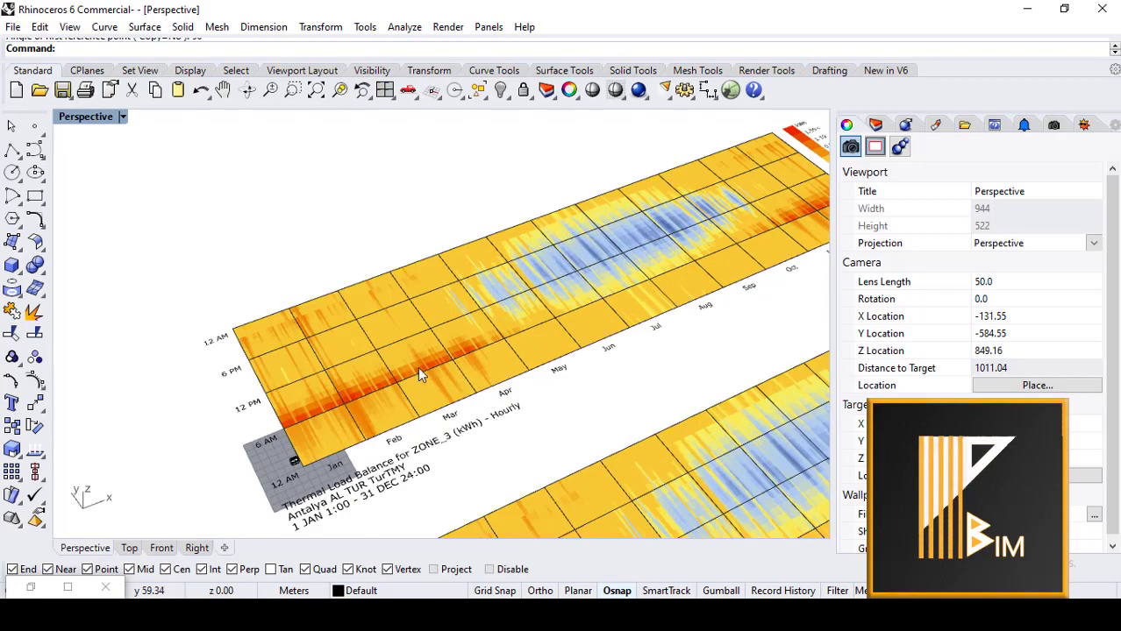
scroll(314, 465, up, 10)
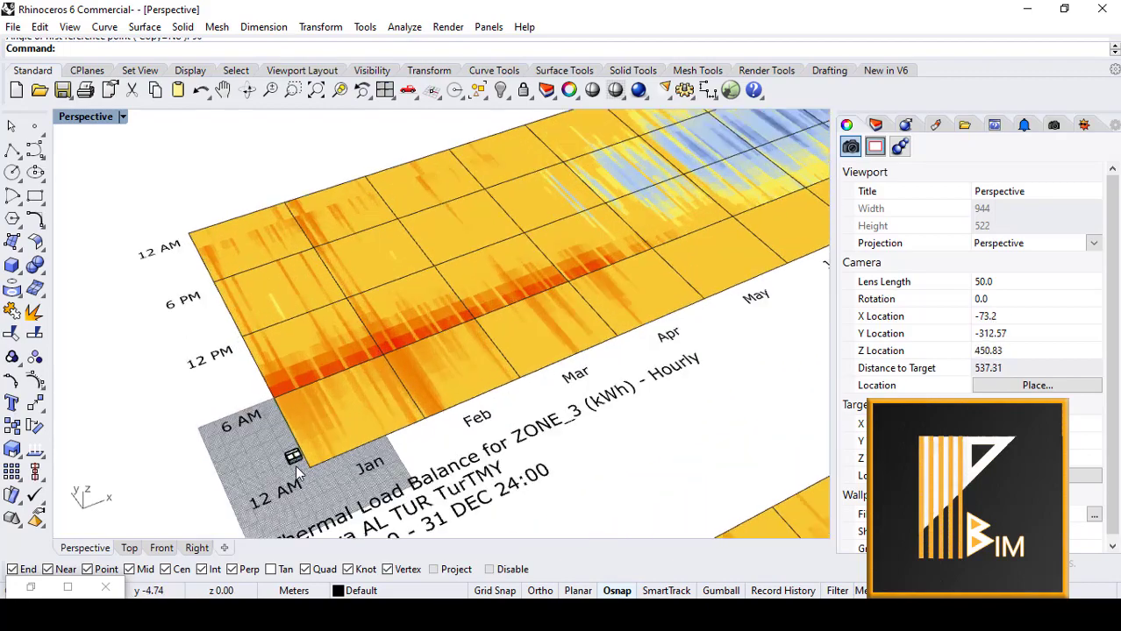
scroll(316, 465, up, 5)
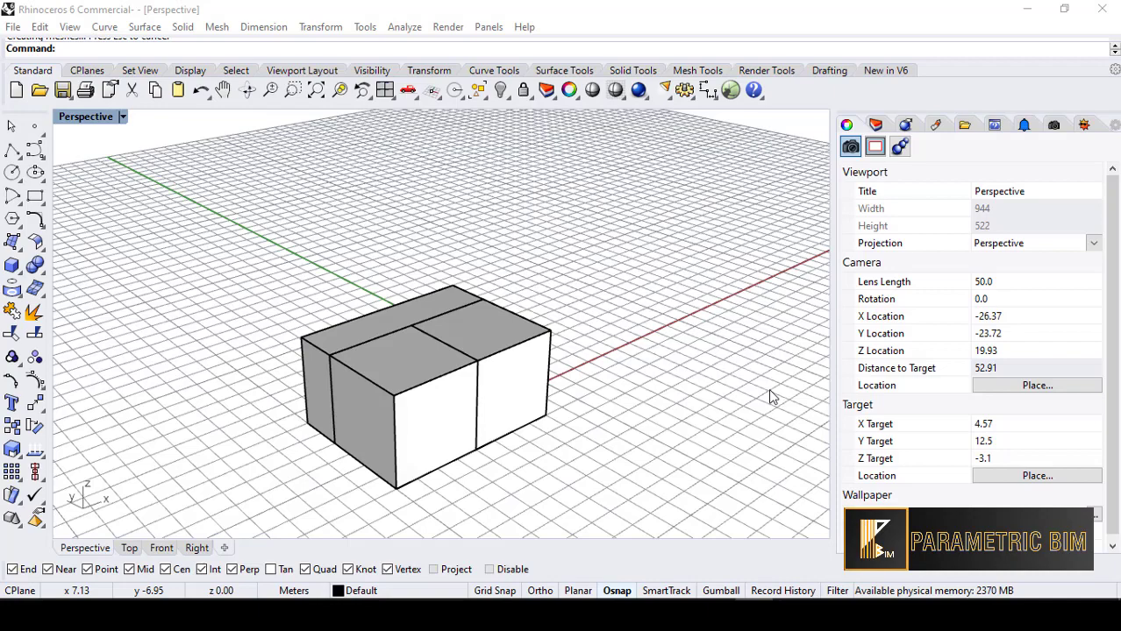
Open Grasshopper and place its window beside the three-box building model in the Perspective view.
scroll(738, 367, down, 2)
scroll(630, 371, up, 2)
right_drag(630, 370, 635, 388)
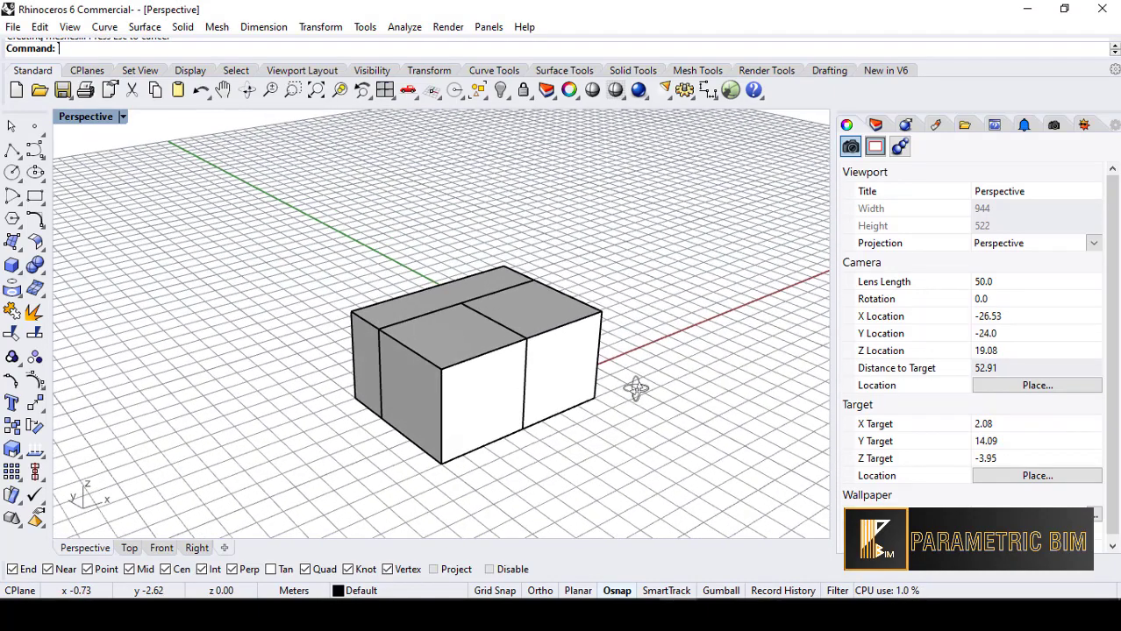
scroll(513, 356, up, 4)
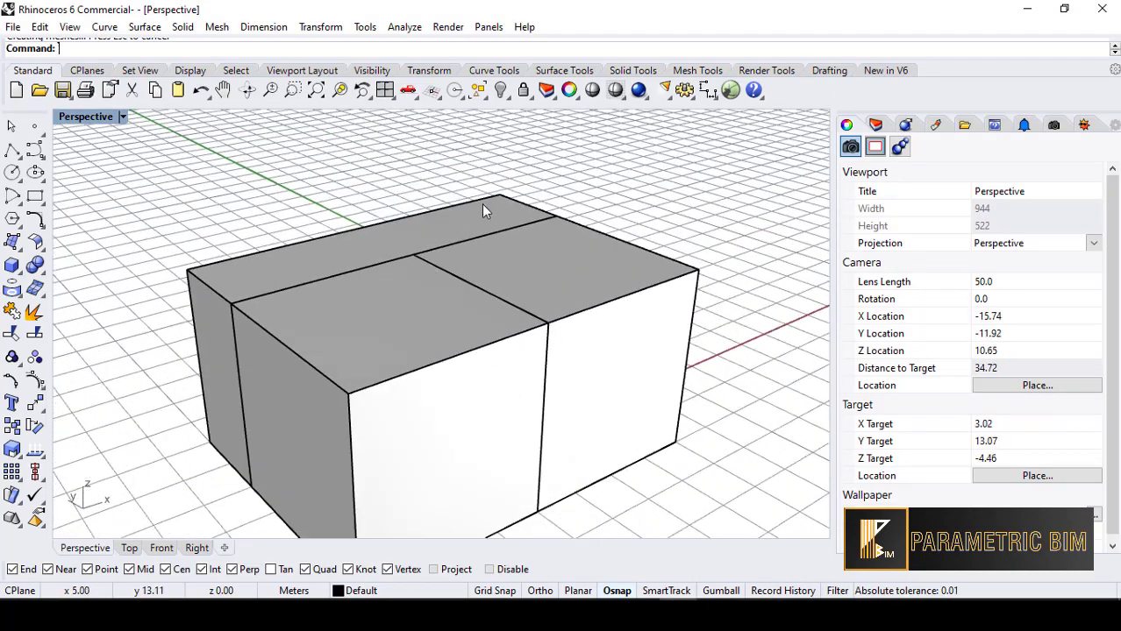
scroll(319, 267, down, 2)
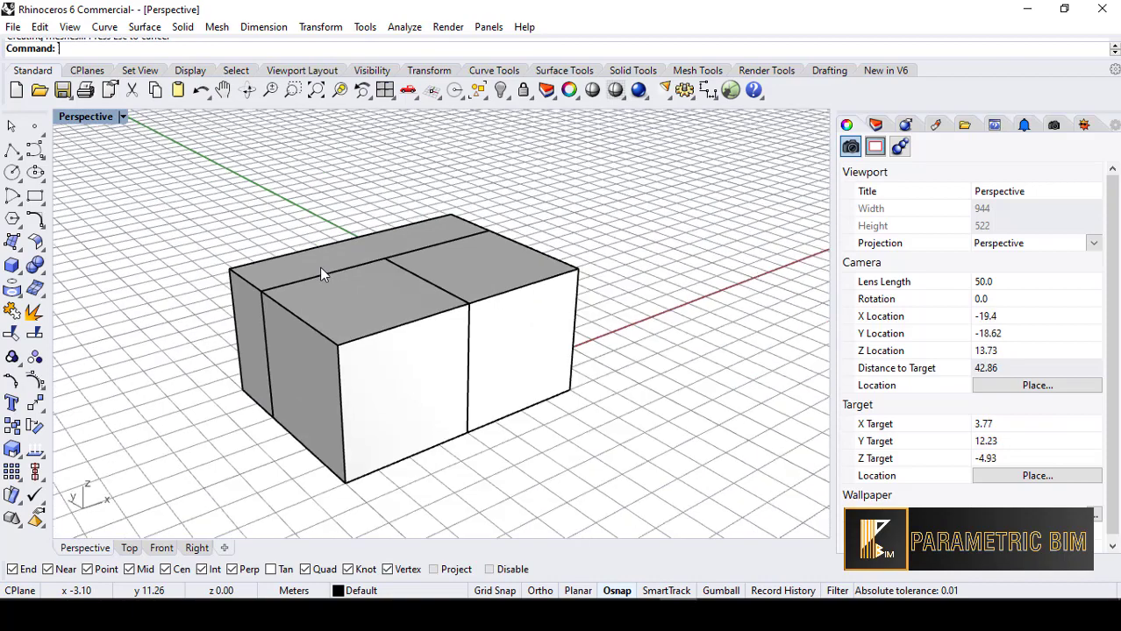
click(730, 91)
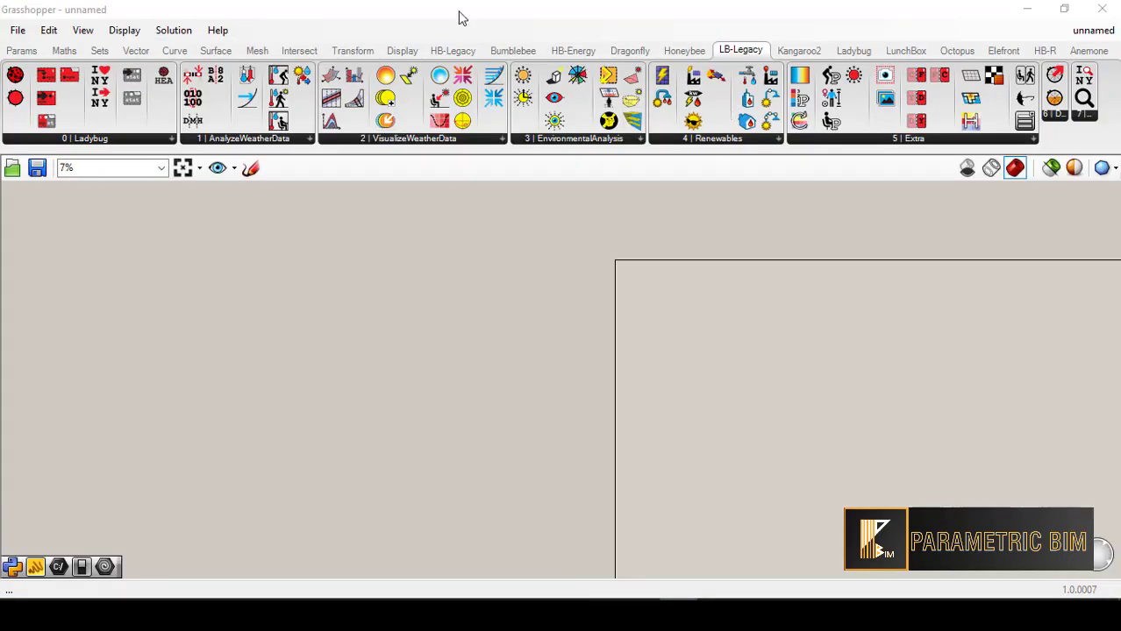
drag(457, 18, 863, 25)
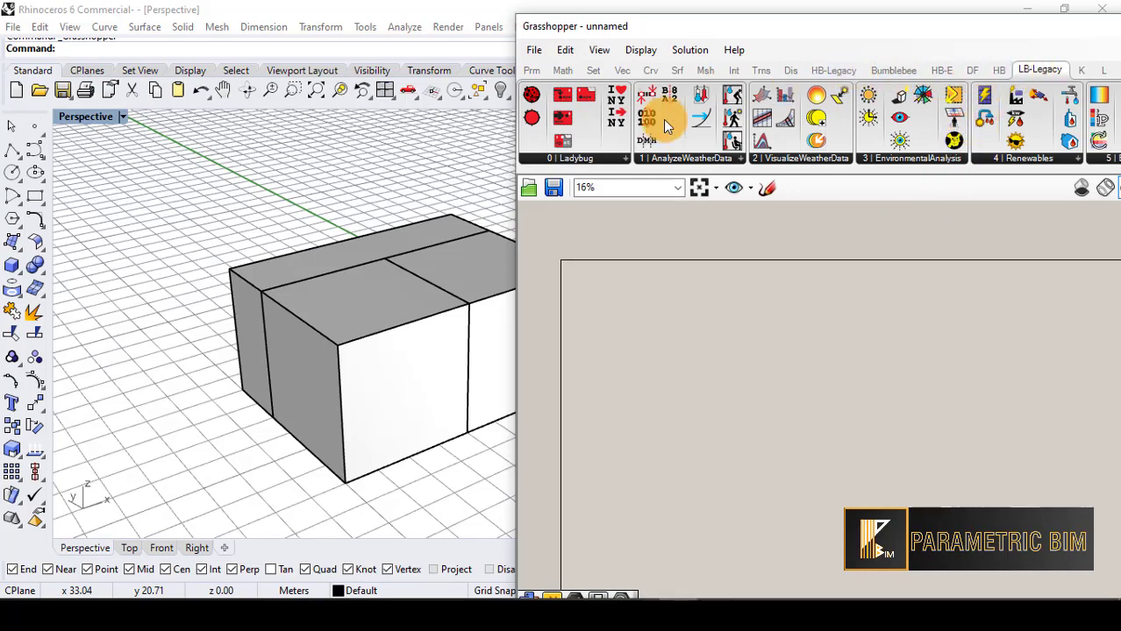
Add the legacy Ladybug_Ladybug and Honeybee_Honeybee components to the canvas, with Honeybee below Ladybug.
click(624, 158)
drag(592, 182, 662, 271)
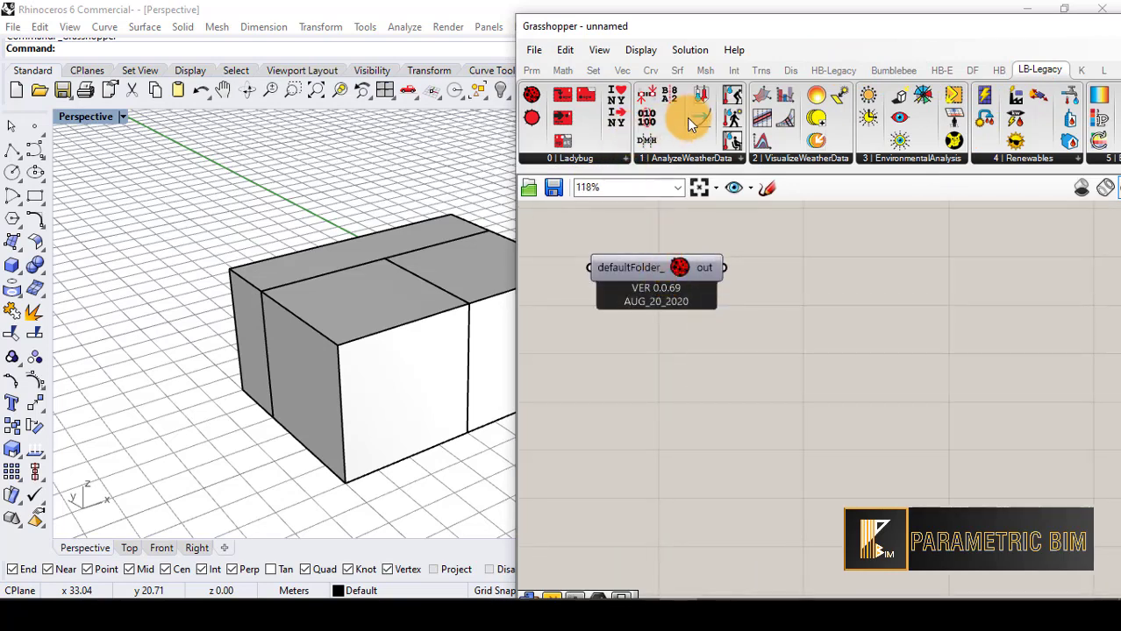
click(833, 70)
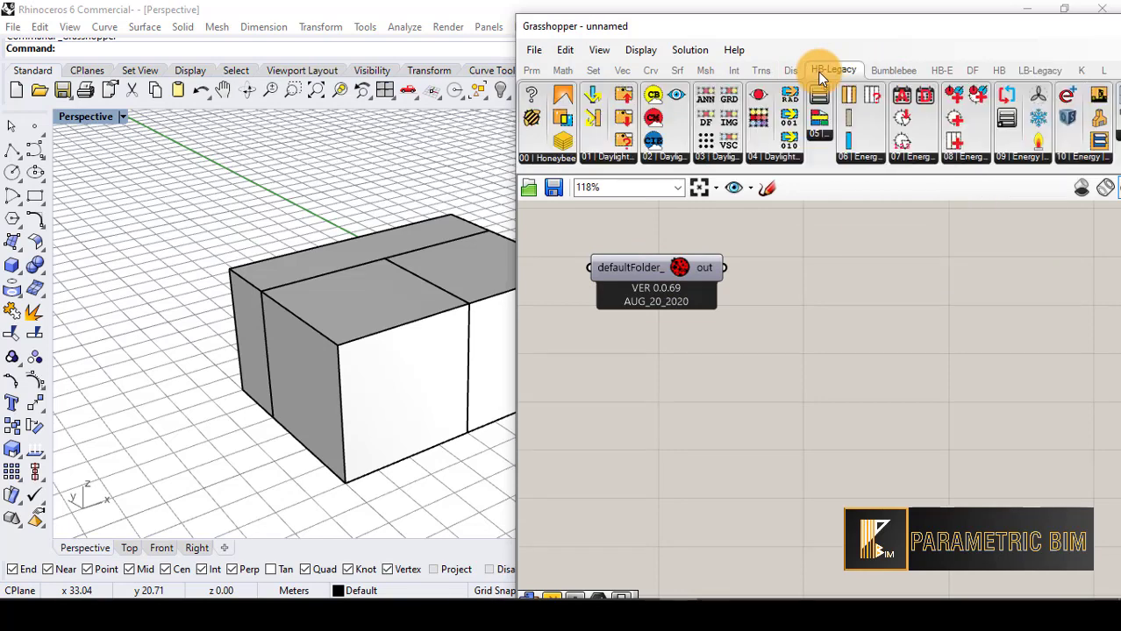
drag(533, 118, 658, 379)
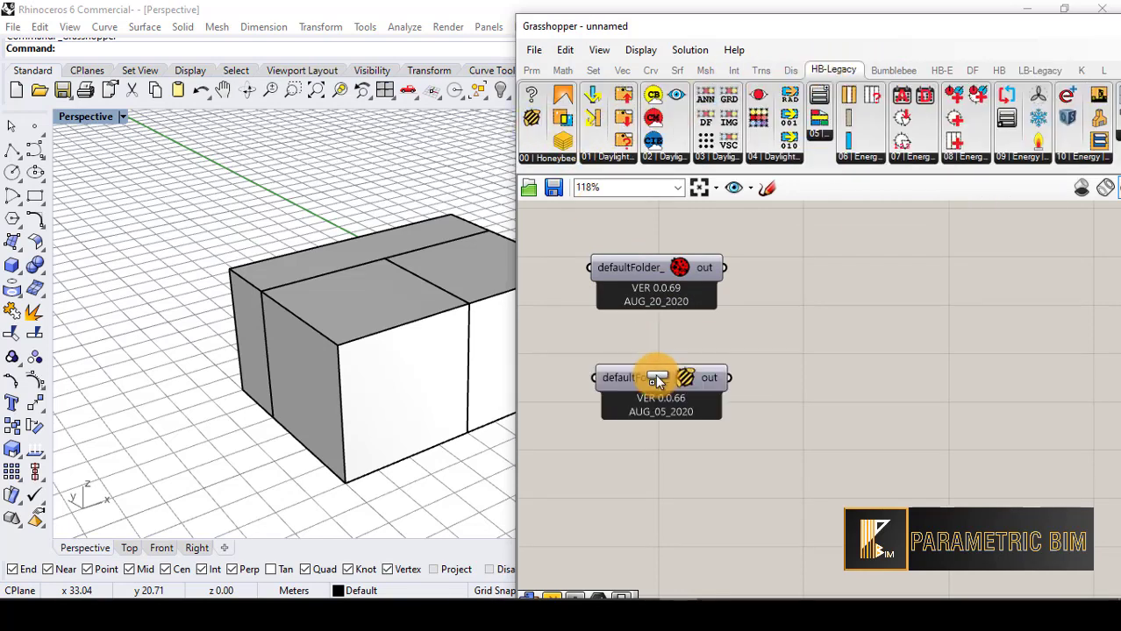
scroll(693, 343, down, 2)
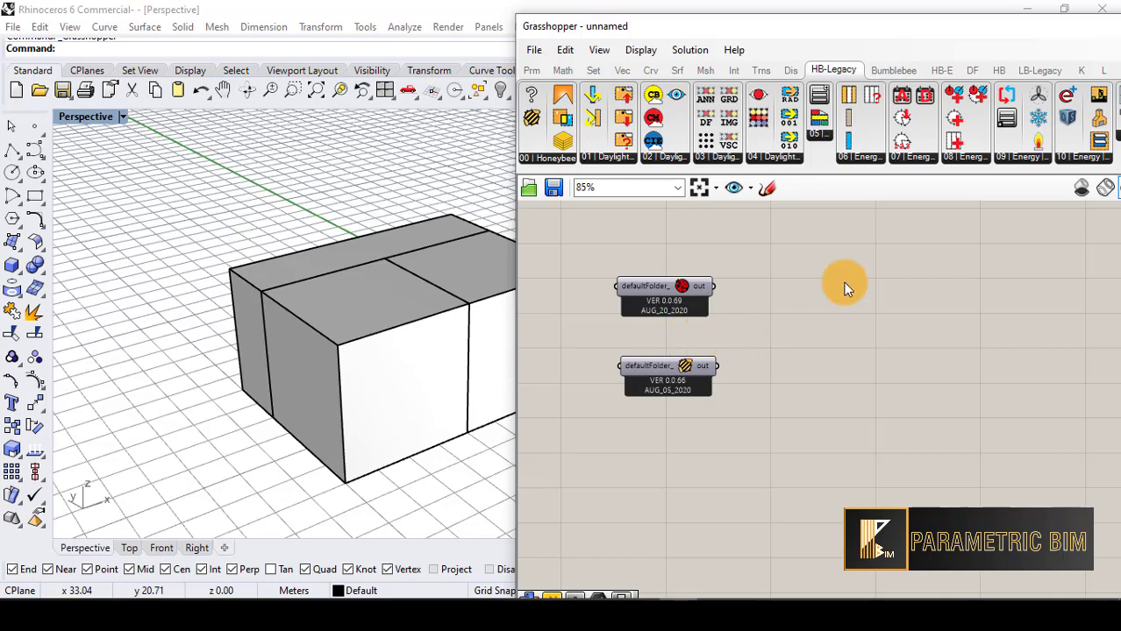
Add the utility component that labels every component with its full name, placing it above the Ladybug component.
click(541, 72)
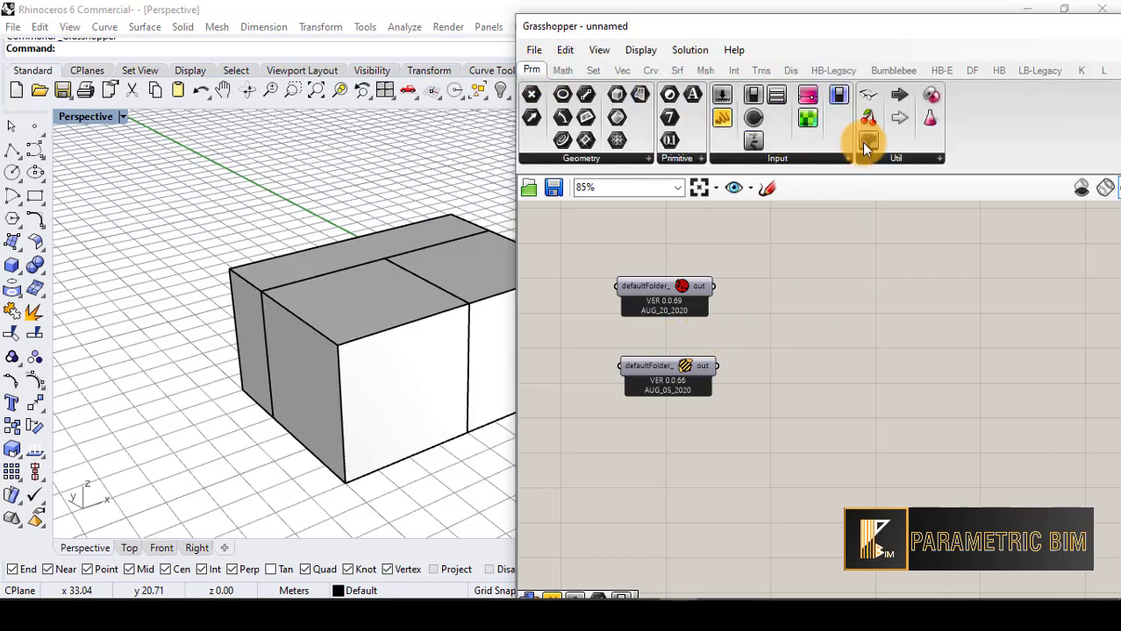
click(670, 286)
drag(769, 250, 594, 225)
scroll(674, 250, up, 3)
scroll(780, 332, down, 2)
scroll(729, 332, down, 2)
scroll(730, 333, up, 4)
scroll(730, 333, down, 3)
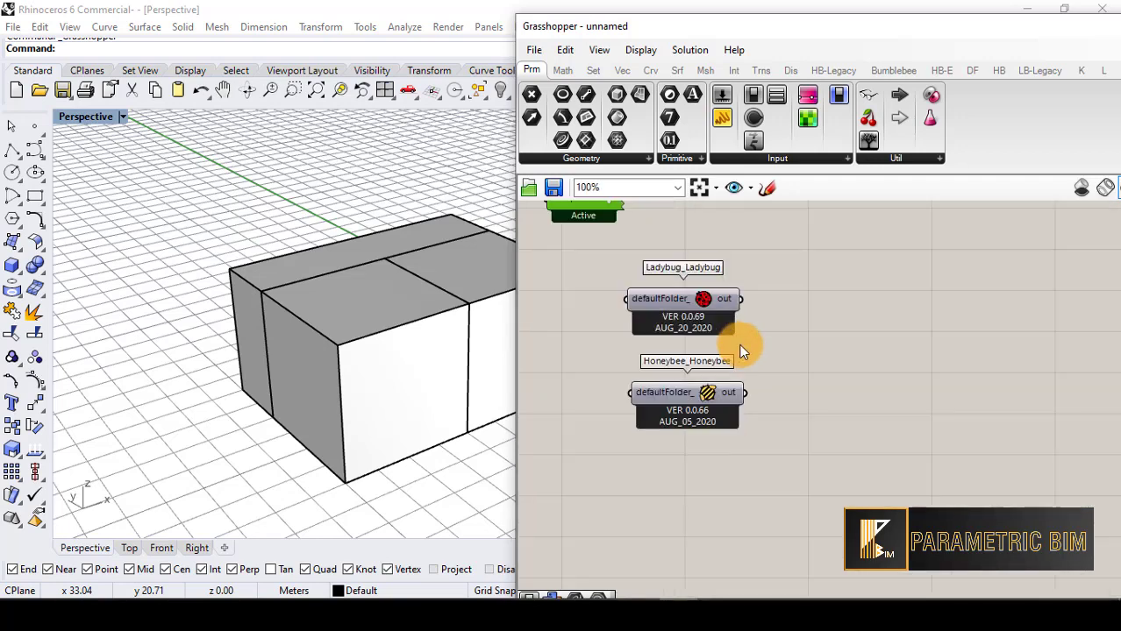
scroll(763, 395, up, 1)
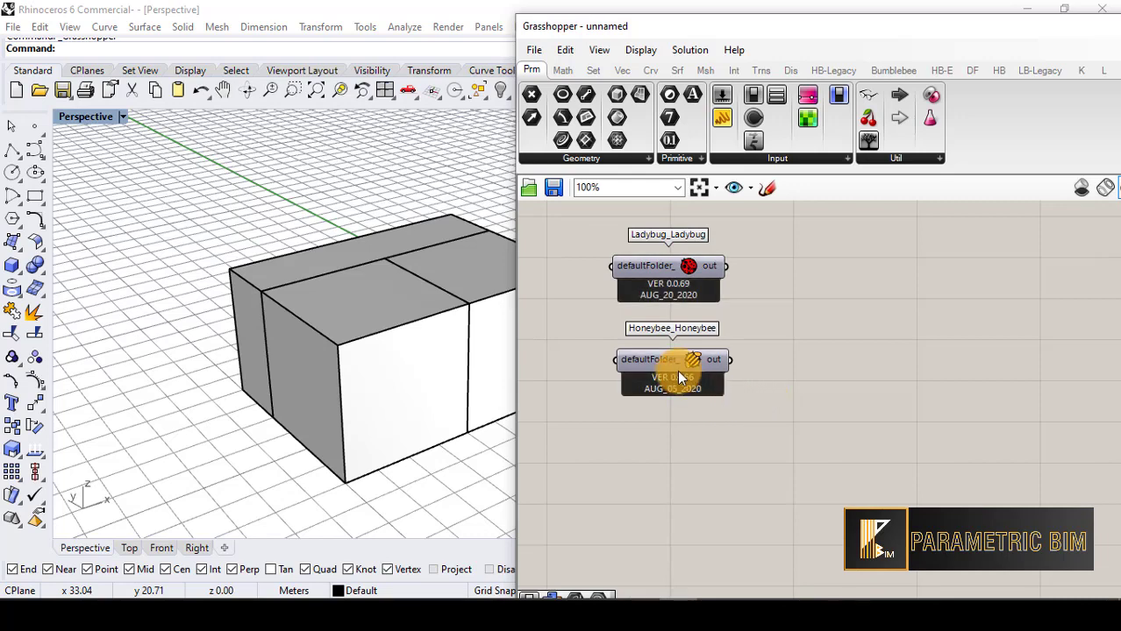
Add a Geometry parameter below the Honeybee component and place a copy of it directly underneath.
scroll(675, 370, down, 2)
scroll(681, 450, up, 2)
double_click(683, 426)
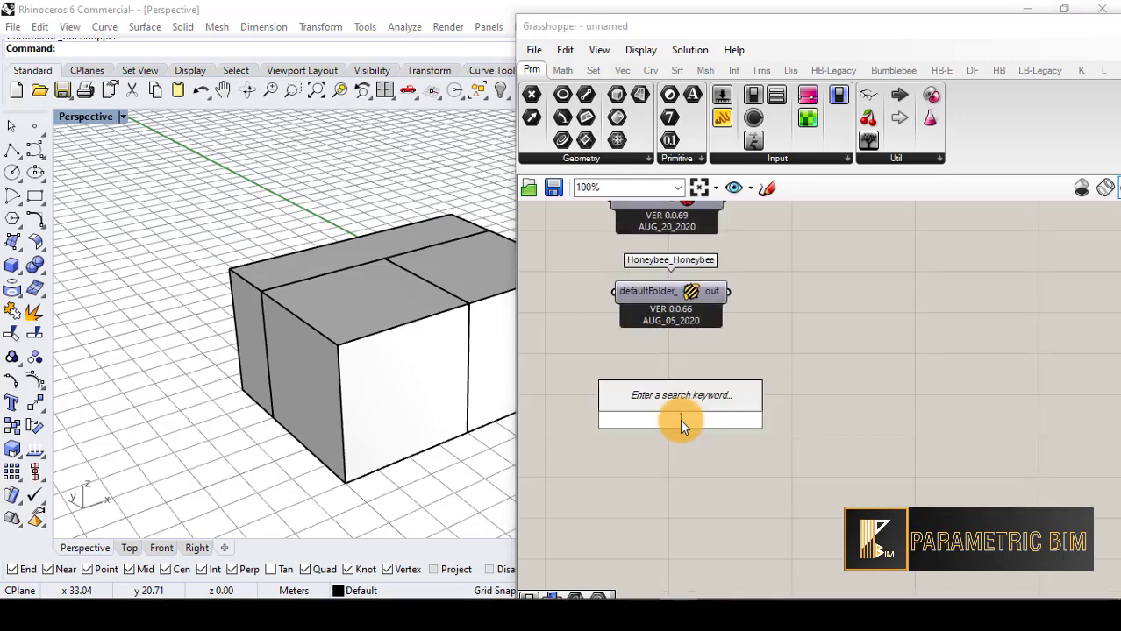
text(l)
key(BackSpace)
text(geme)
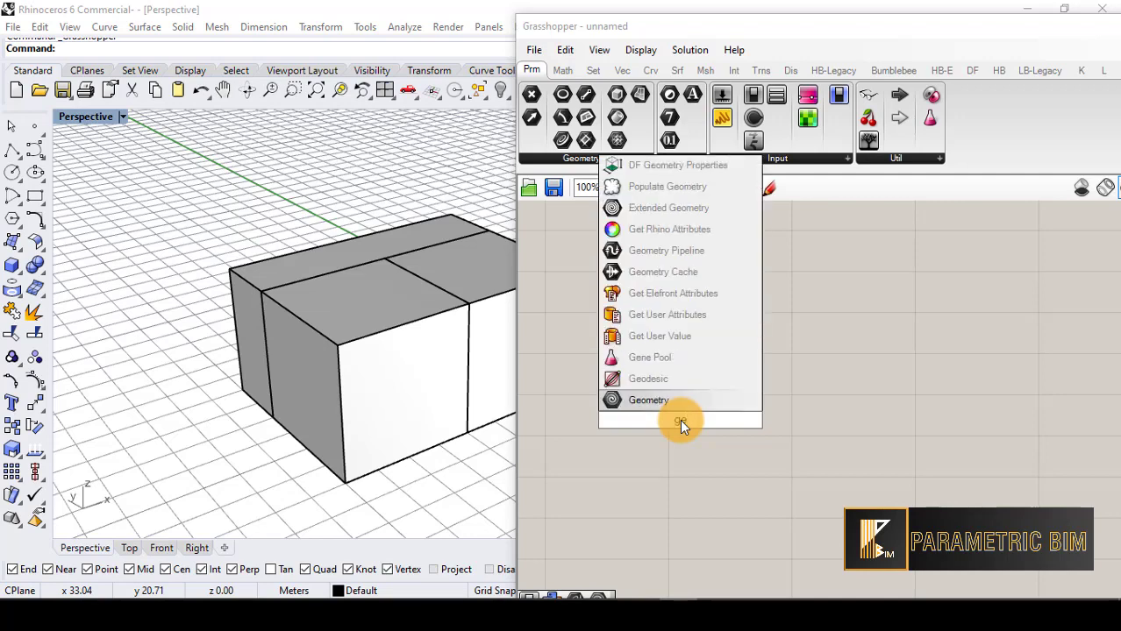
text(tr)
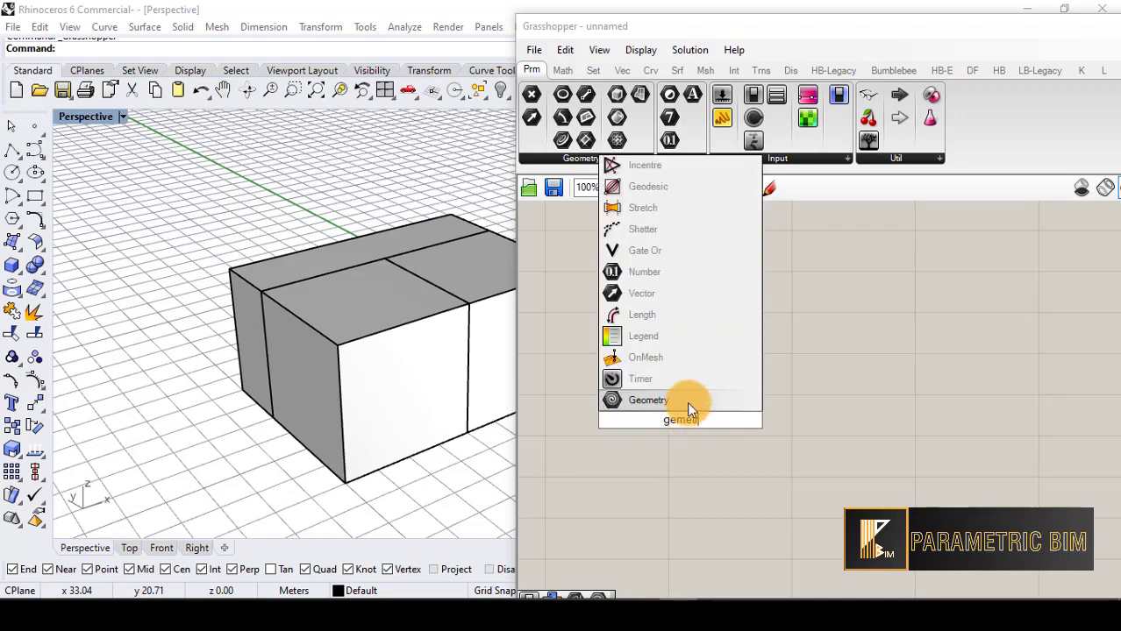
click(686, 402)
scroll(678, 422, up, 1)
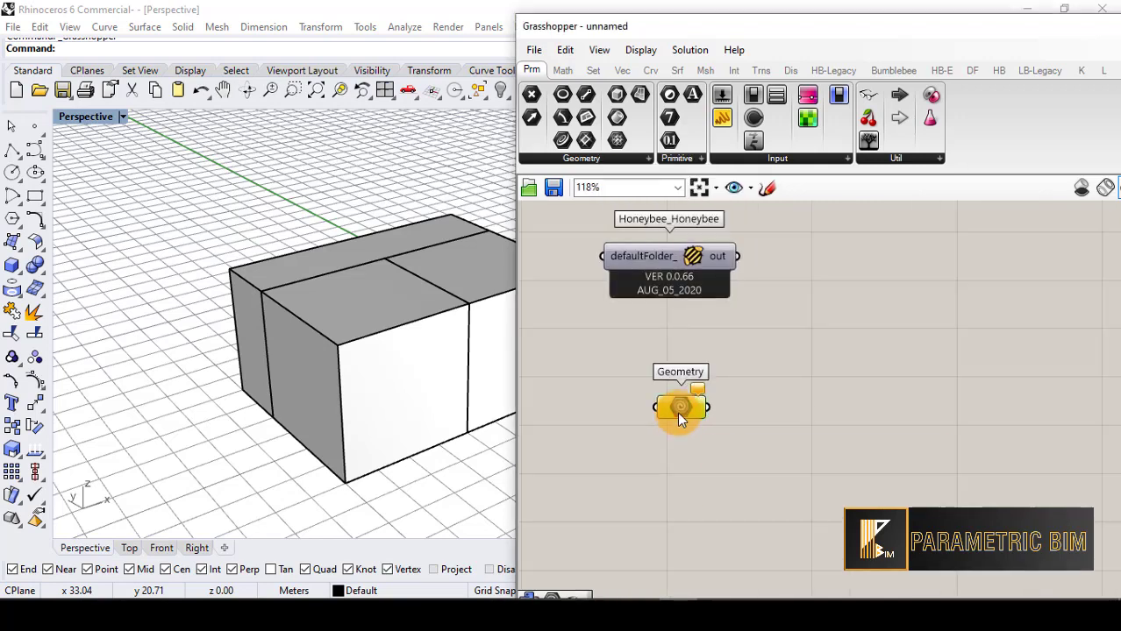
key(ctrl+v)
drag(682, 419, 677, 524)
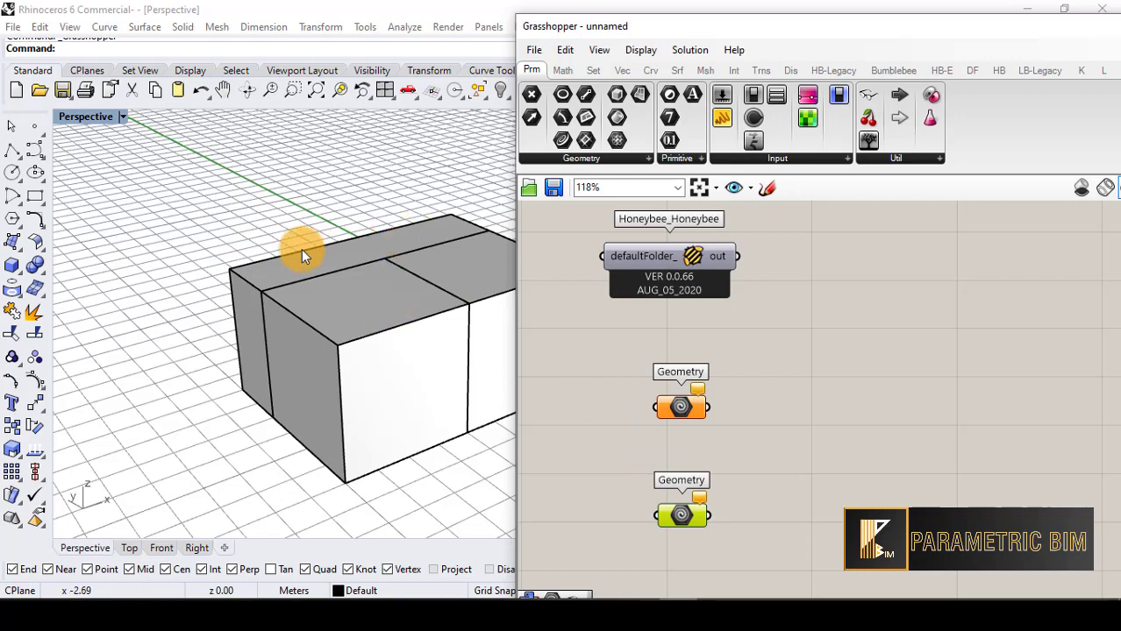
Reference the two adjoining larger room boxes as multiple geometries in the upper Geometry parameter.
click(681, 406)
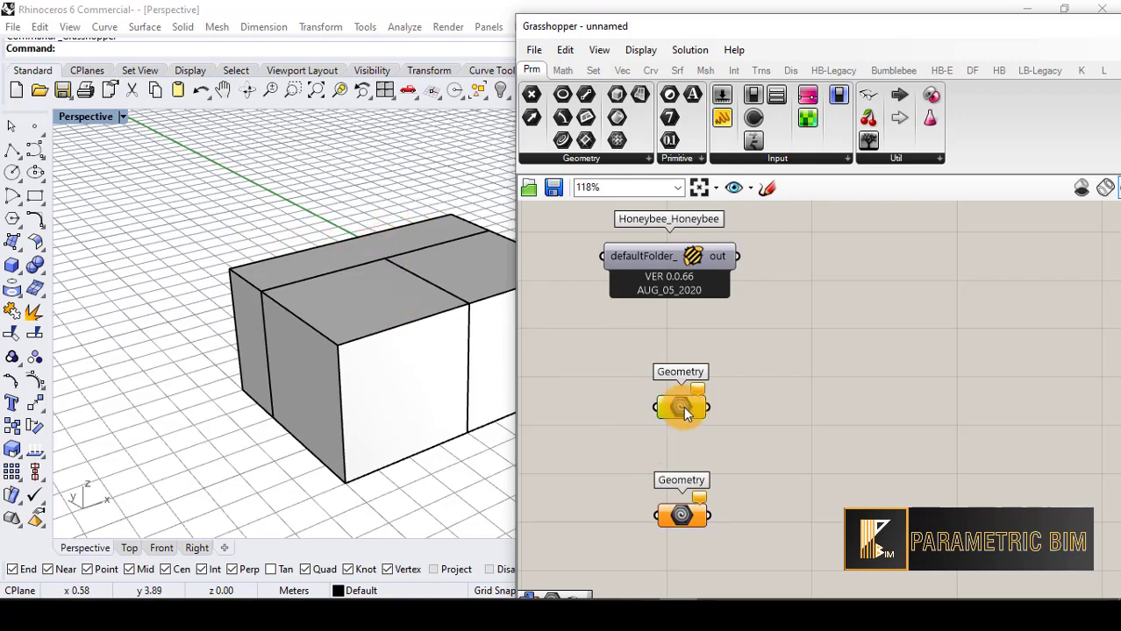
right_click(683, 406)
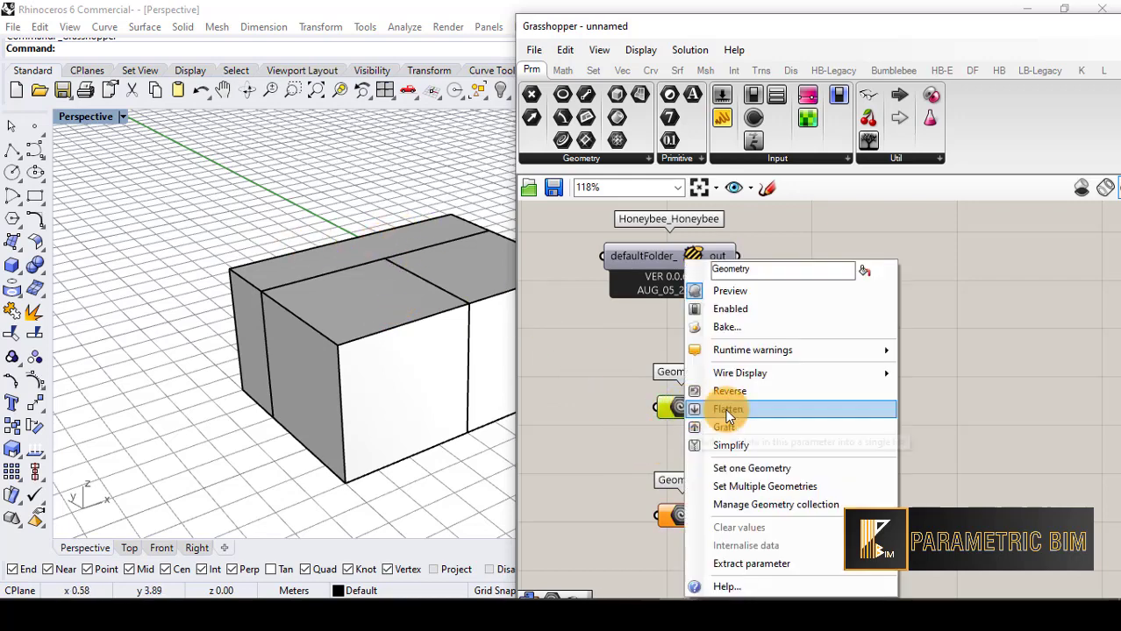
click(770, 482)
scroll(296, 316, down, 5)
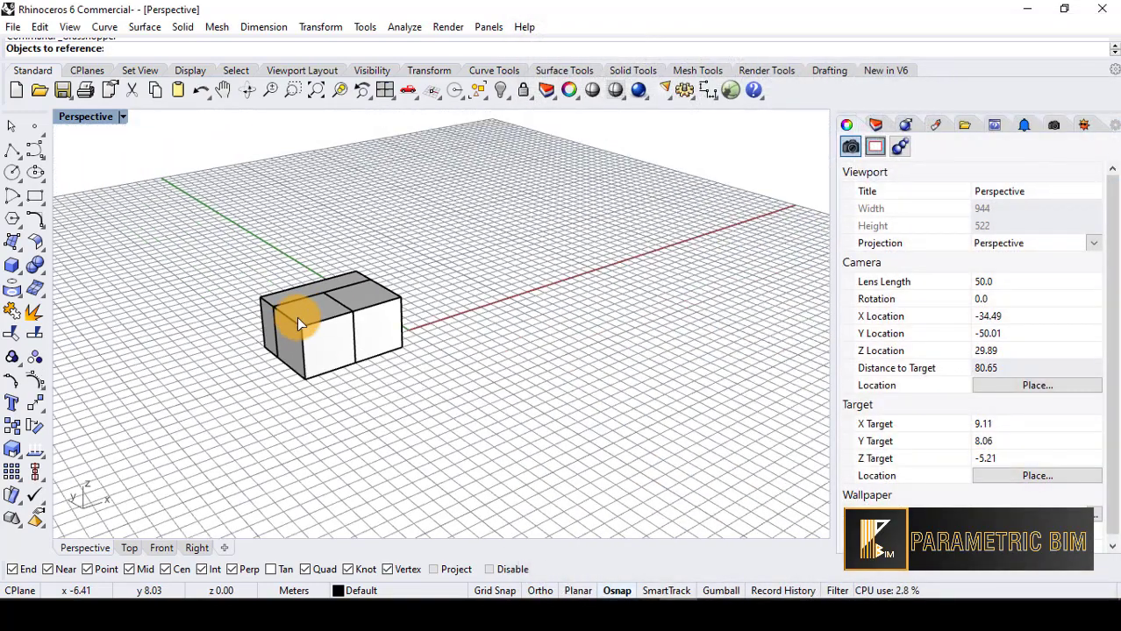
right_drag(297, 317, 605, 376)
click(541, 482)
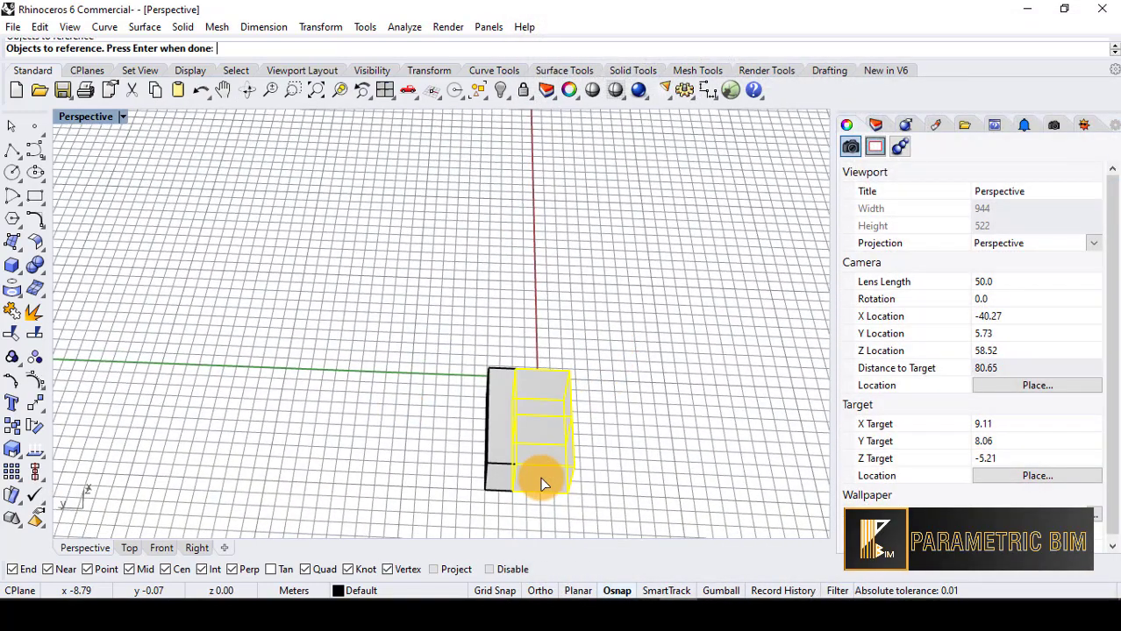
key(Return)
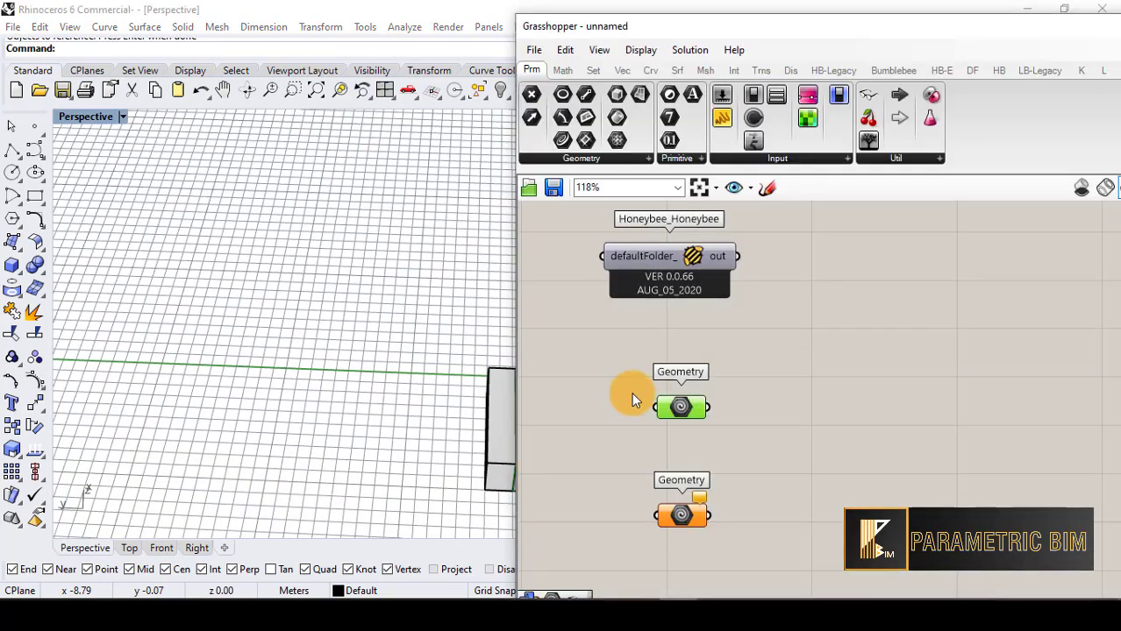
Rename the upper Geometry parameter as Office.
scroll(666, 438, down, 1)
scroll(687, 365, up, 2)
right_click(687, 281)
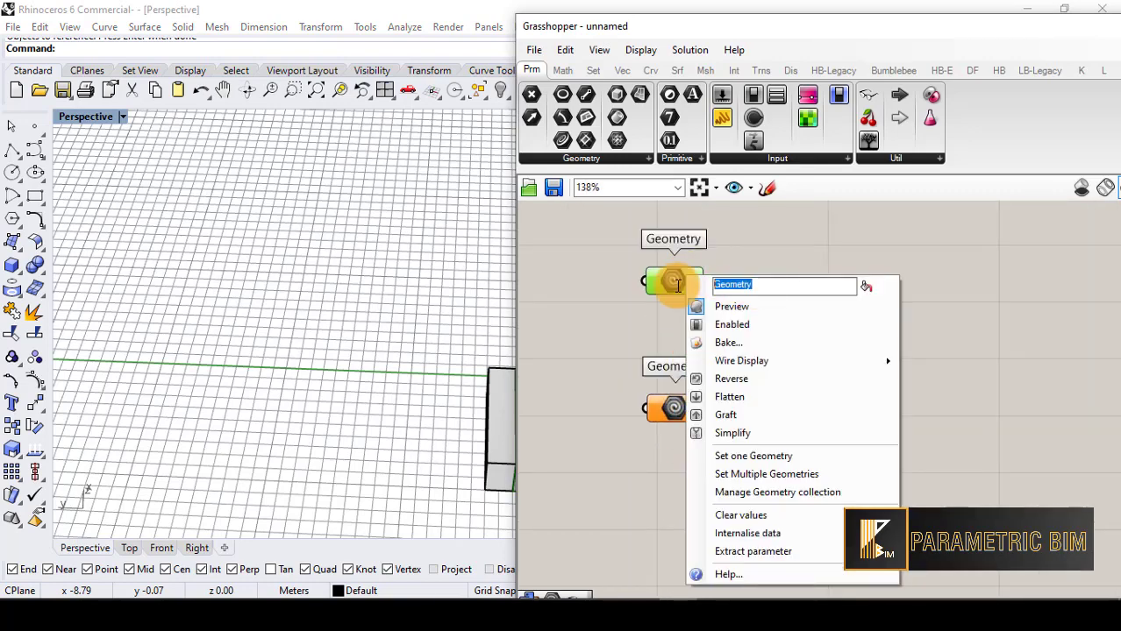
text(Office)
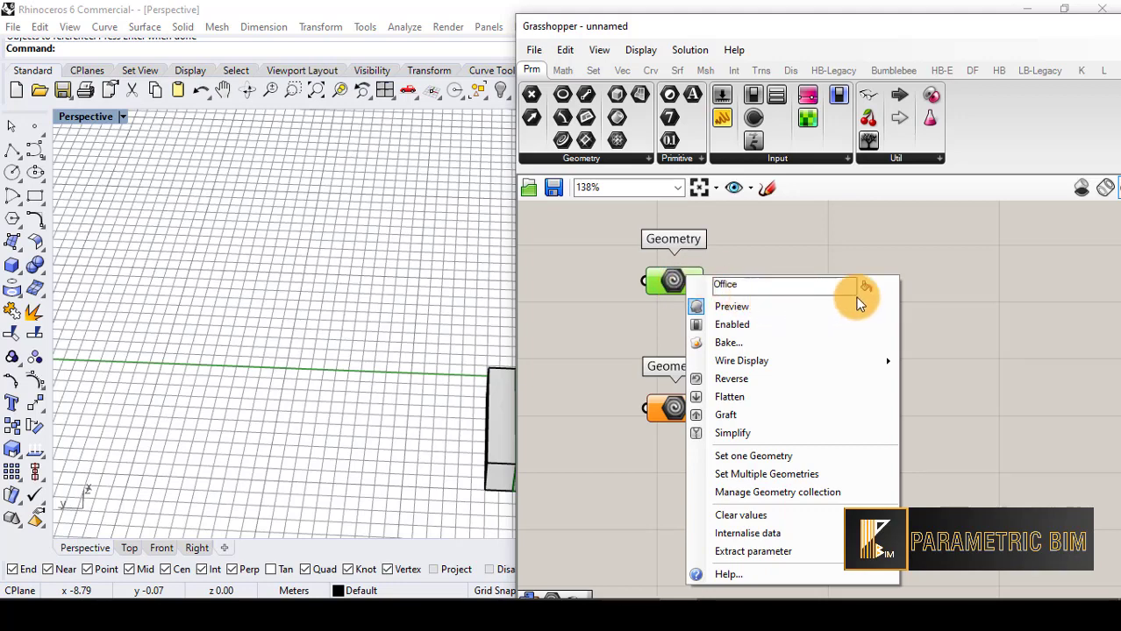
click(867, 287)
click(625, 311)
scroll(653, 373, up, 1)
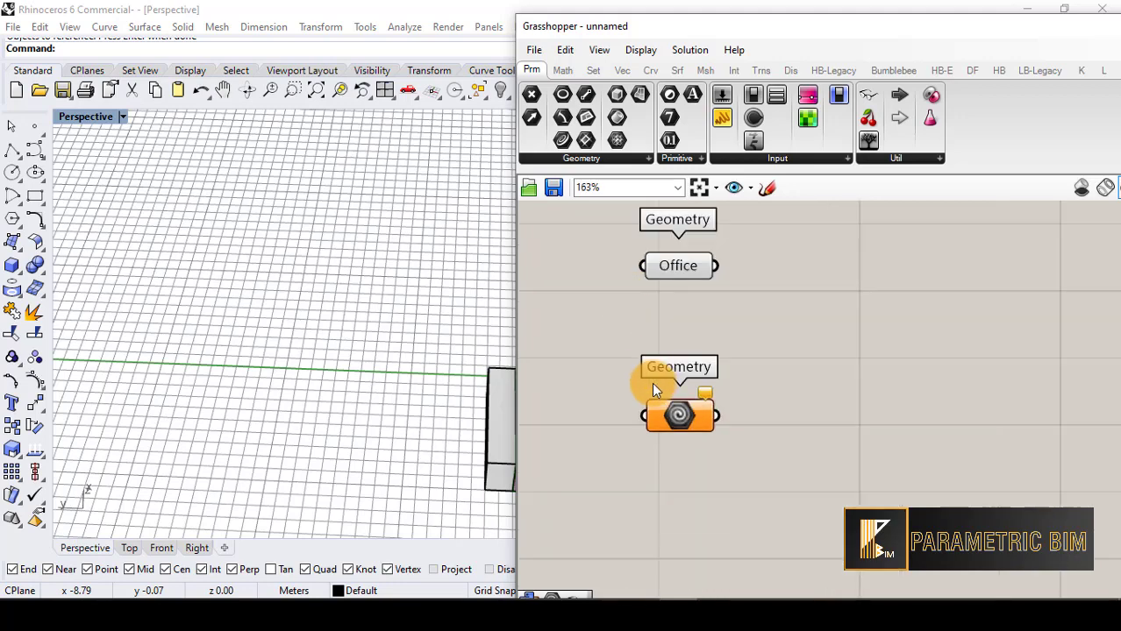
Reference the long narrow box beside the office boxes as one geometry in the lower Geometry parameter.
right_click(664, 403)
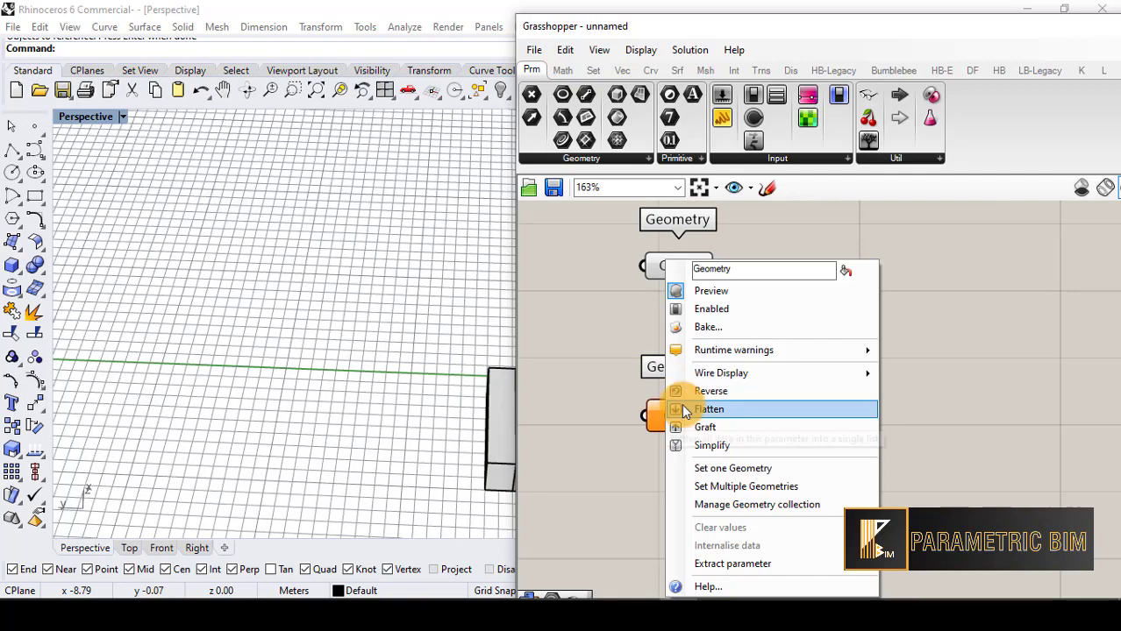
click(723, 469)
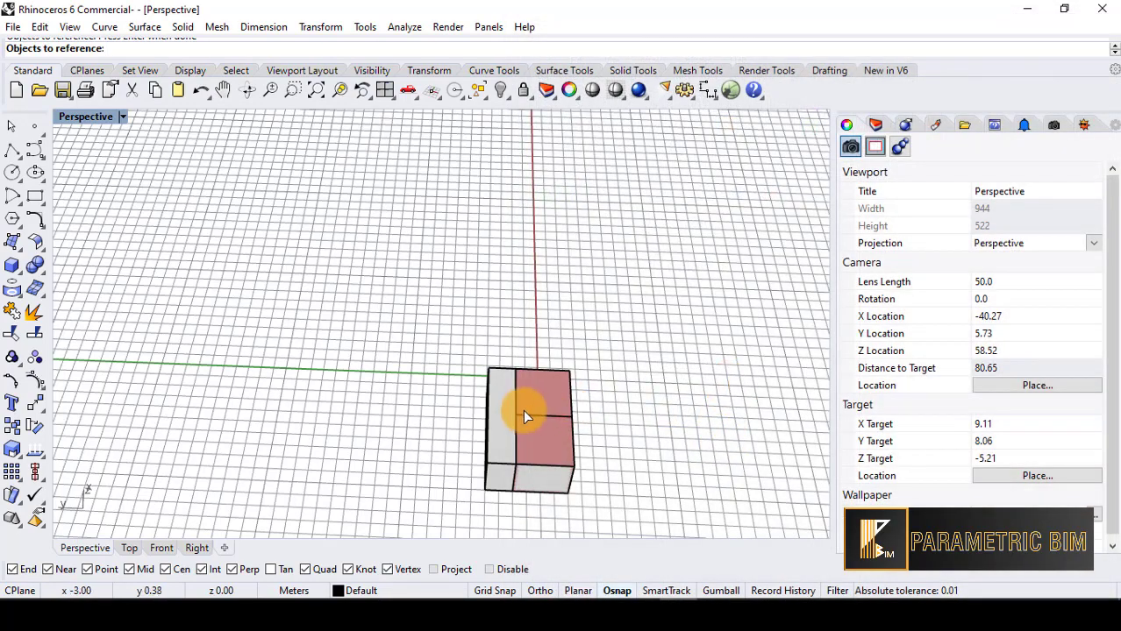
click(497, 412)
Rename the lower Geometry parameter as corridor.
right_click(668, 416)
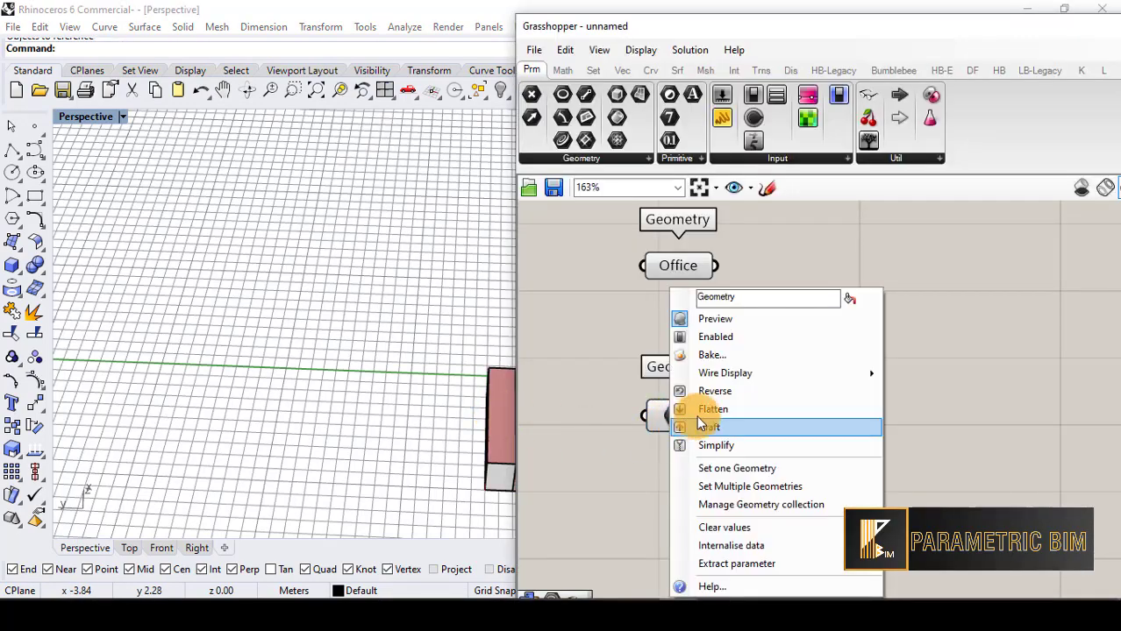
drag(759, 302, 611, 306)
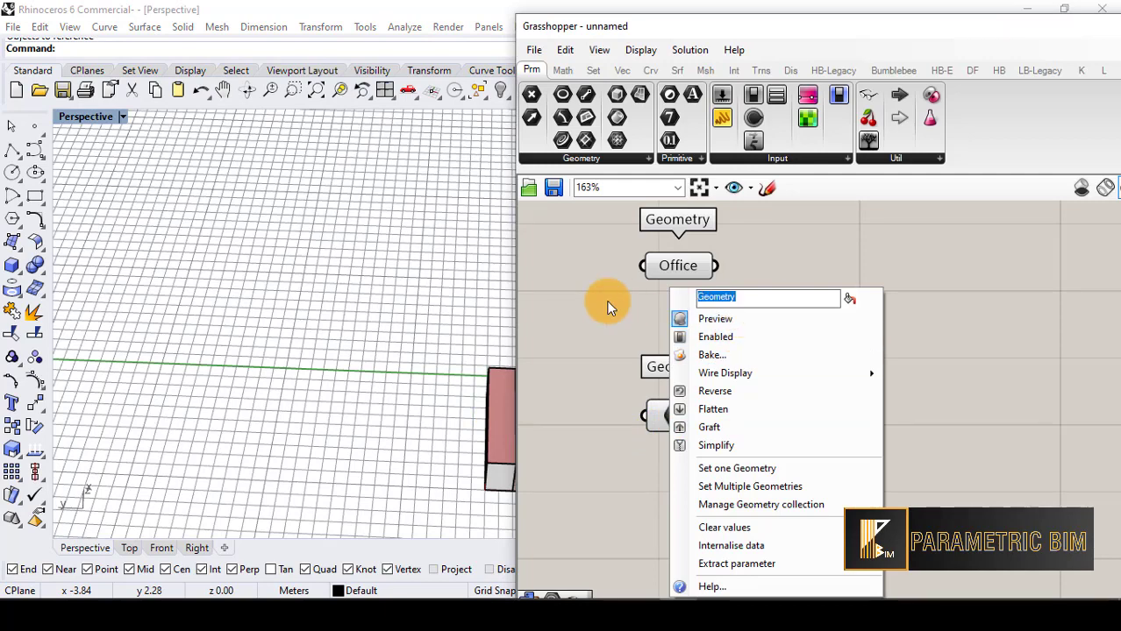
text(corridor)
key(Return)
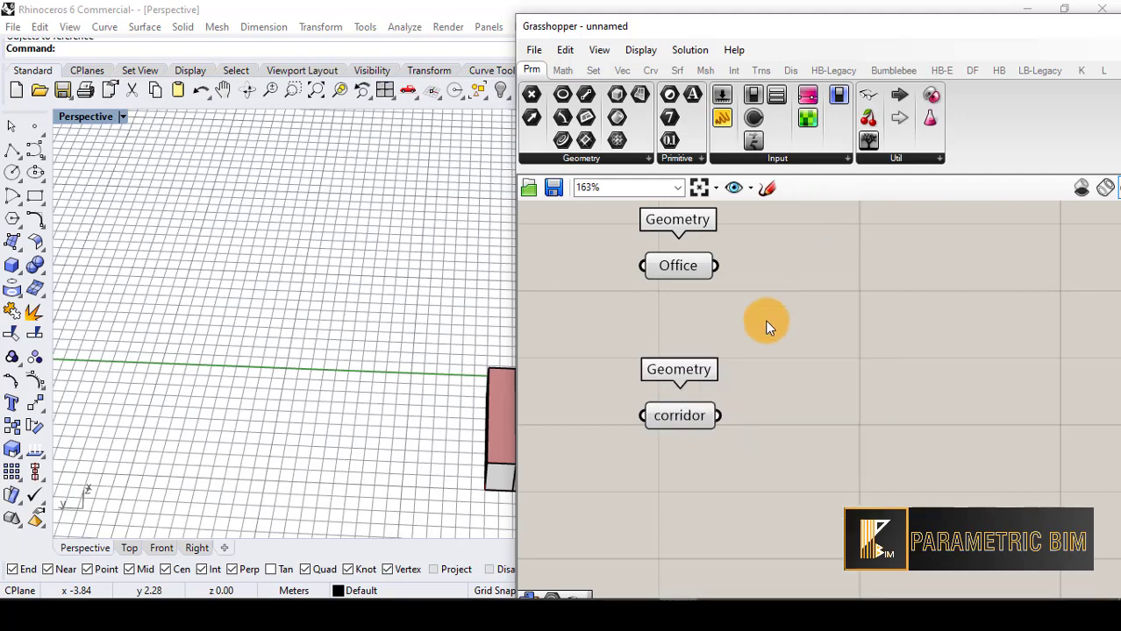
Add a Honeybee_Masses2Zones component and place it beside the Office and corridor parameters.
scroll(690, 408, down, 3)
scroll(690, 408, up, 3)
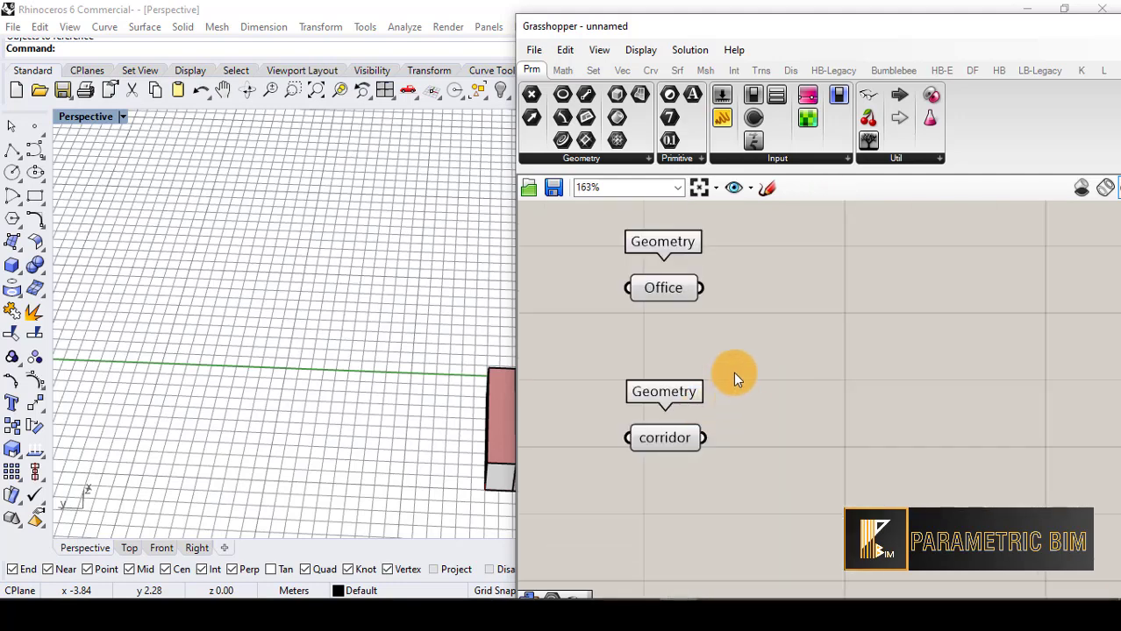
double_click(860, 304)
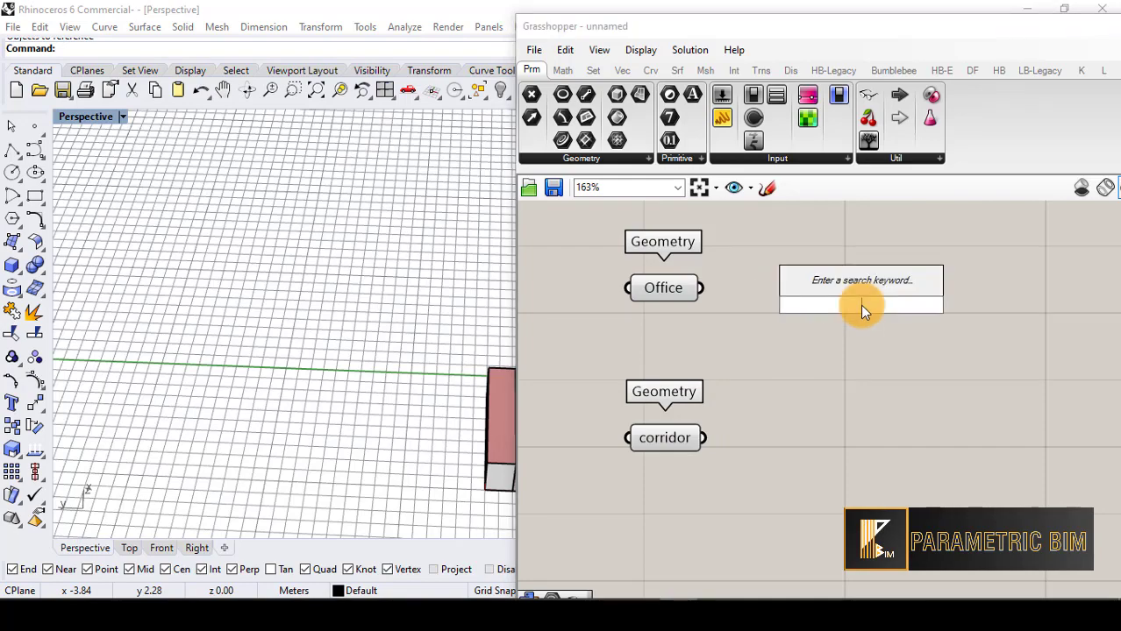
text(mass)
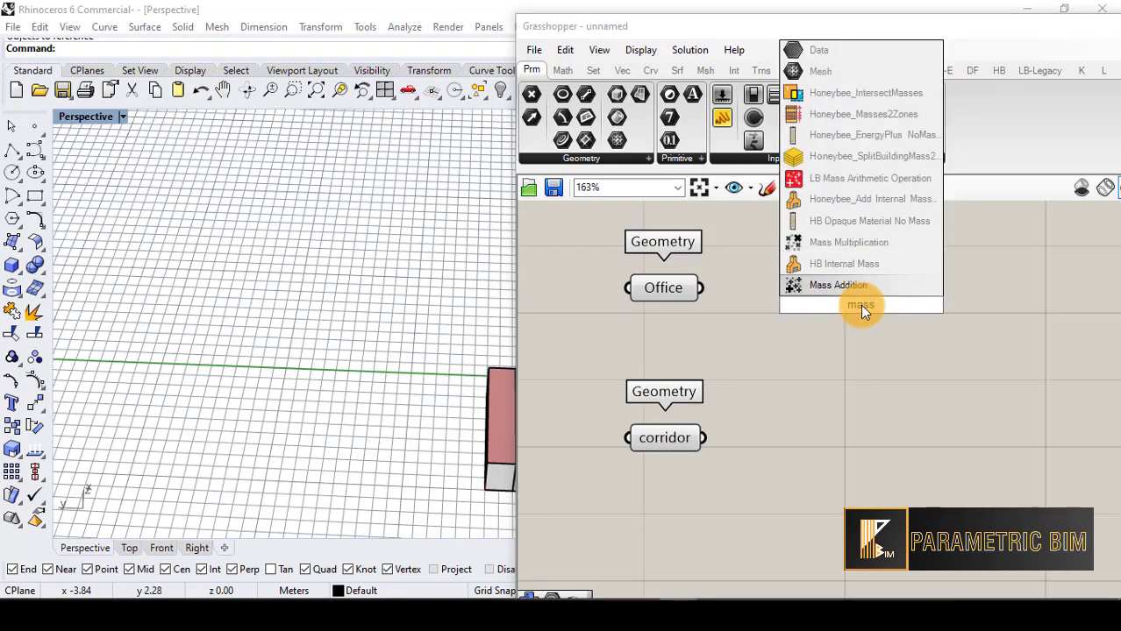
click(869, 114)
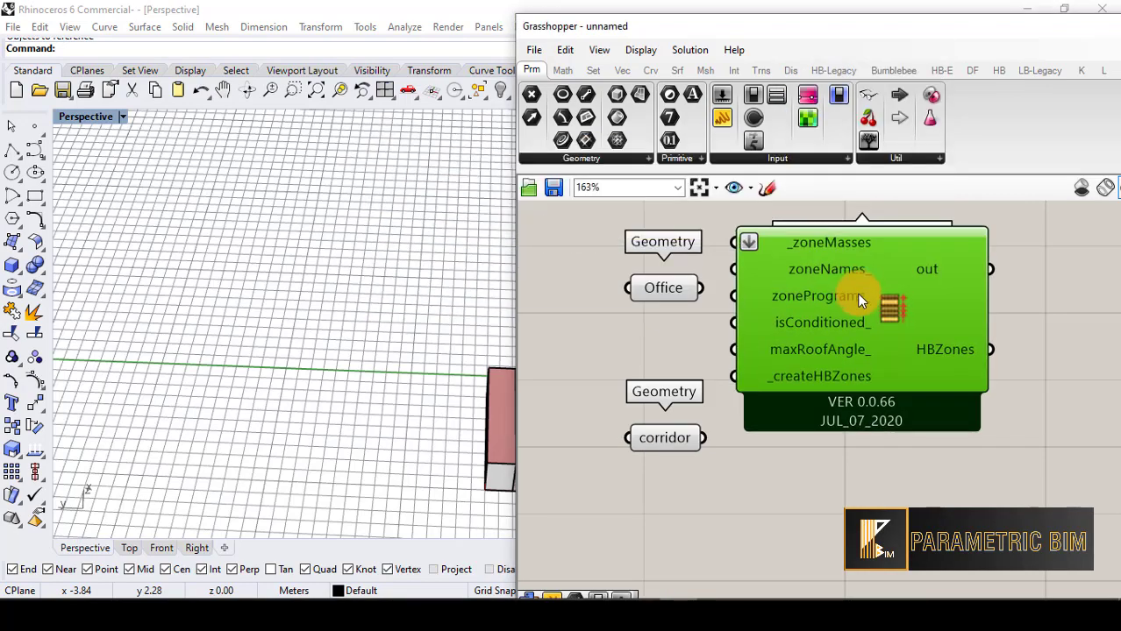
drag(856, 292, 898, 346)
Connect both the Office and corridor parameters to the _zoneMasses input of Honeybee_Masses2Zones and straighten the Office wire.
scroll(822, 337, down, 1)
scroll(735, 323, up, 3)
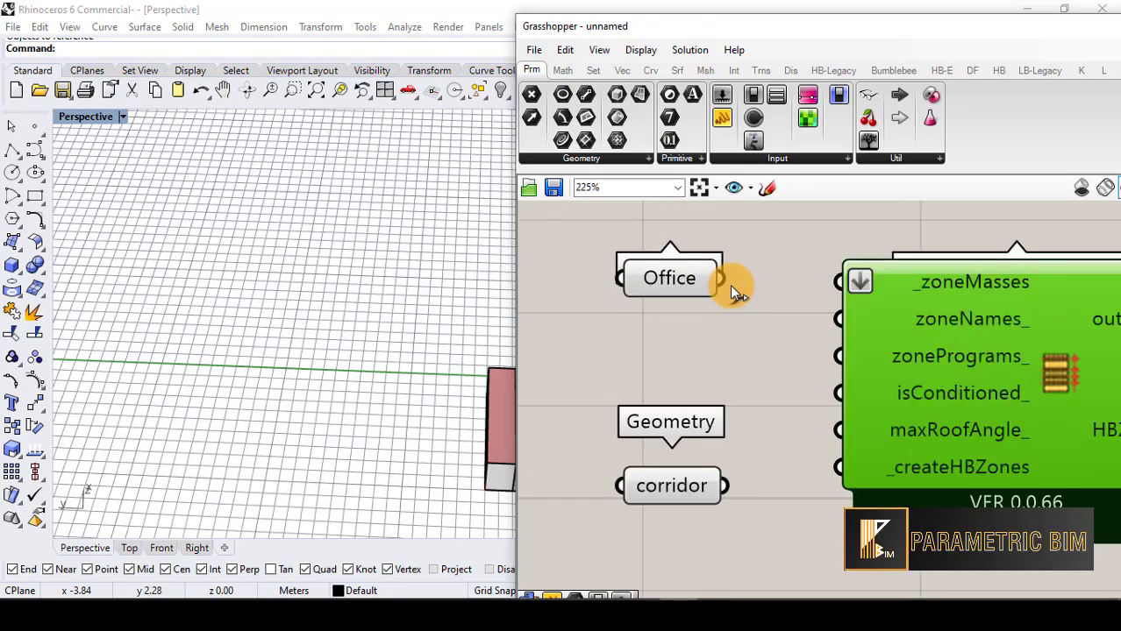
drag(813, 283, 818, 284)
drag(721, 482, 817, 296)
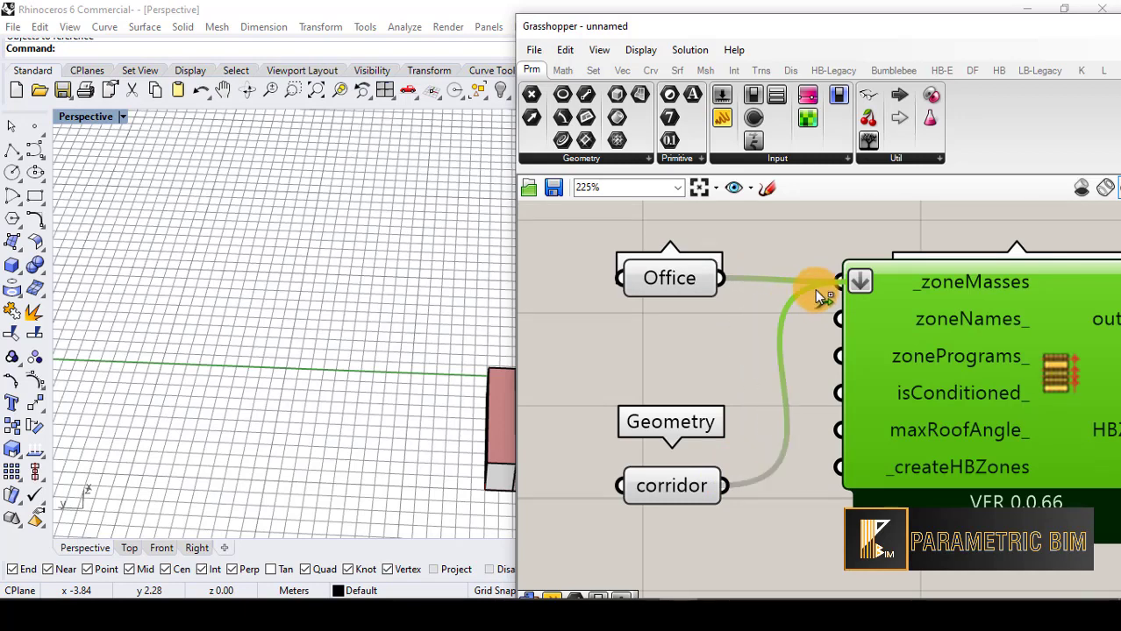
click(656, 282)
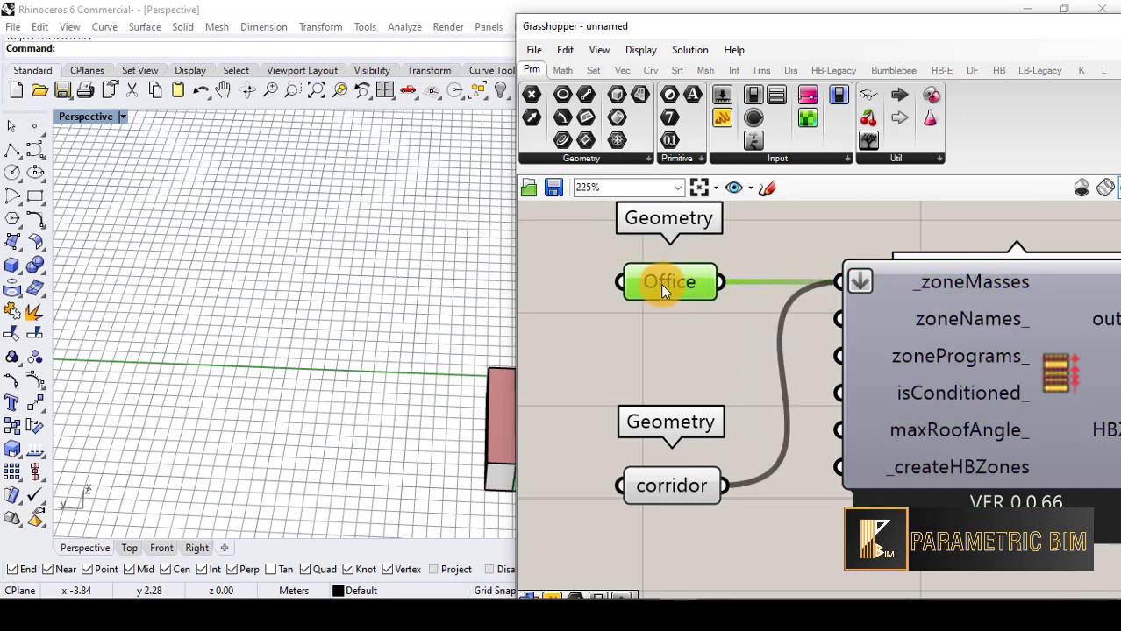
Add a Panel beside Honeybee_Masses2Zones and connect the HBZones output to it.
scroll(612, 295, down, 5)
scroll(725, 321, up, 3)
double_click(934, 322)
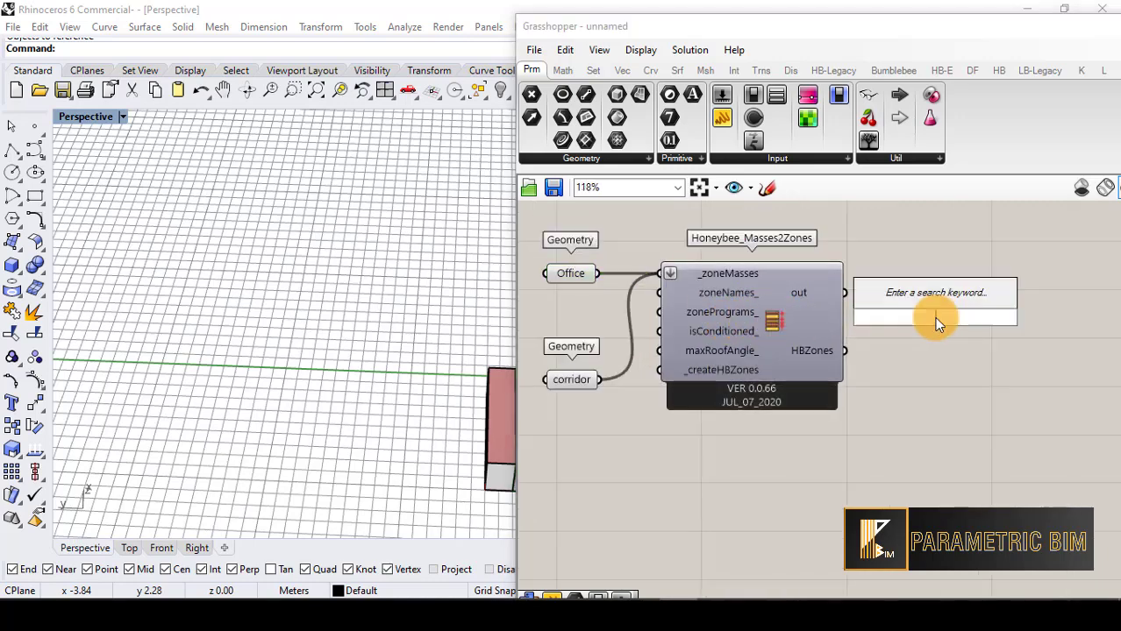
text(panel)
key(Return)
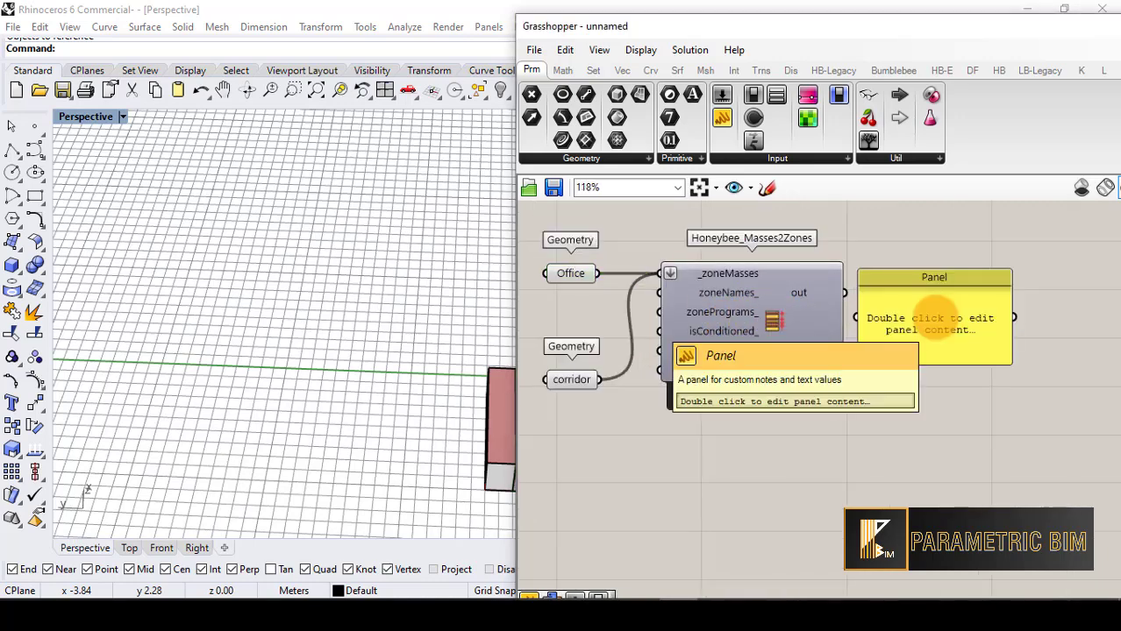
drag(921, 307, 1018, 317)
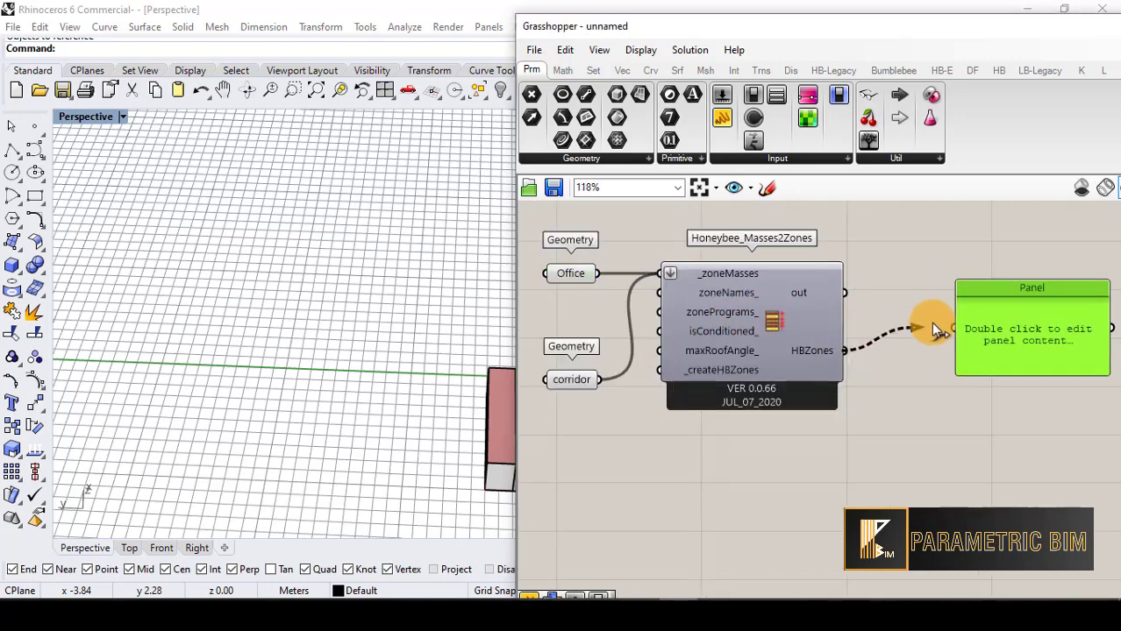
drag(933, 323, 955, 329)
scroll(825, 307, down, 2)
scroll(995, 350, up, 3)
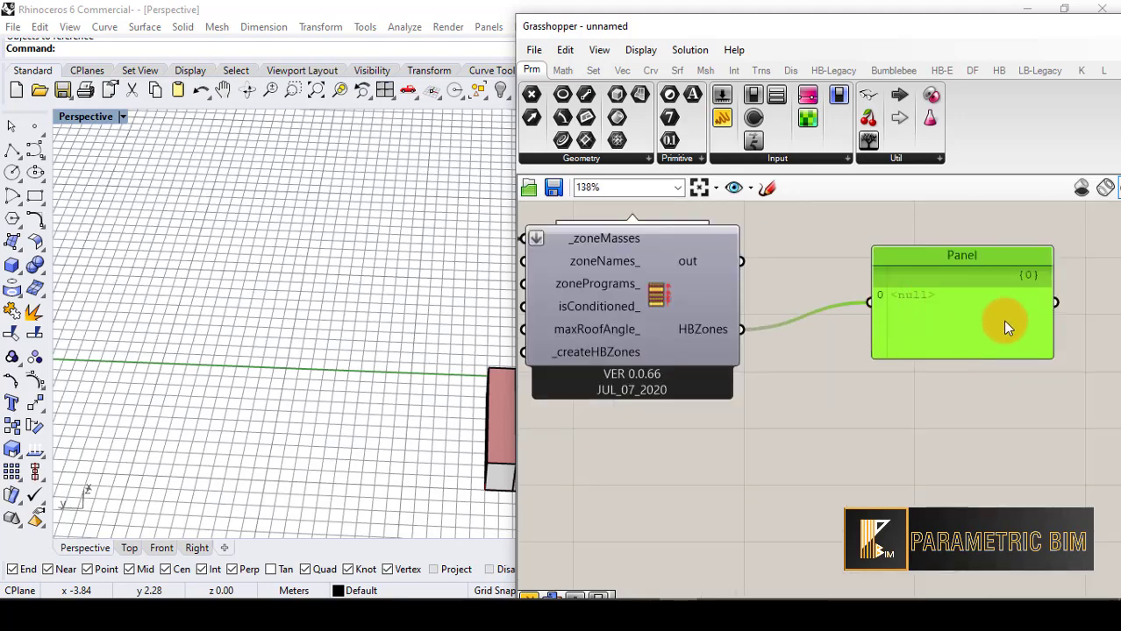
Move the corridor parameter closer to Office and place a Boolean Toggle below it.
scroll(1003, 327, down, 1)
drag(655, 343, 638, 278)
scroll(635, 277, up, 2)
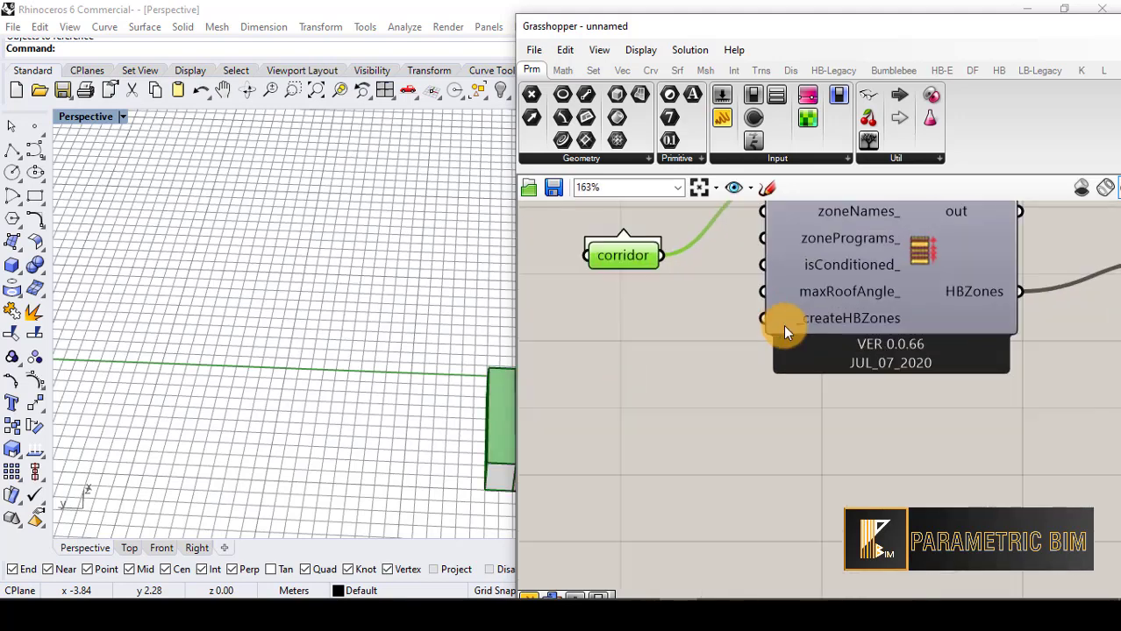
scroll(784, 324, up, 1)
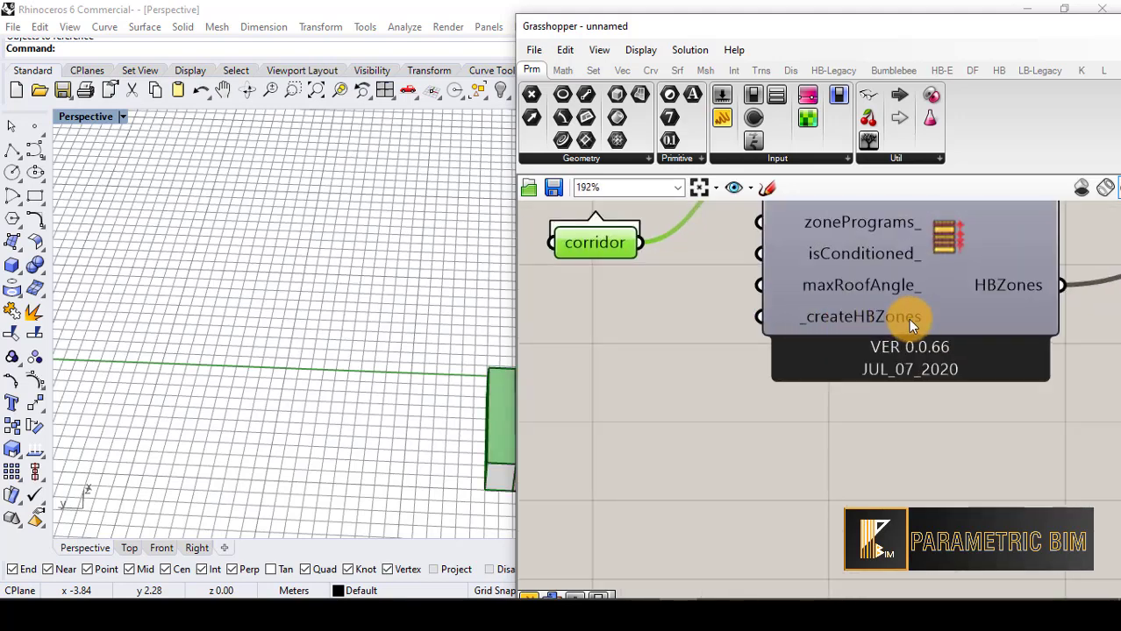
double_click(641, 378)
text(to)
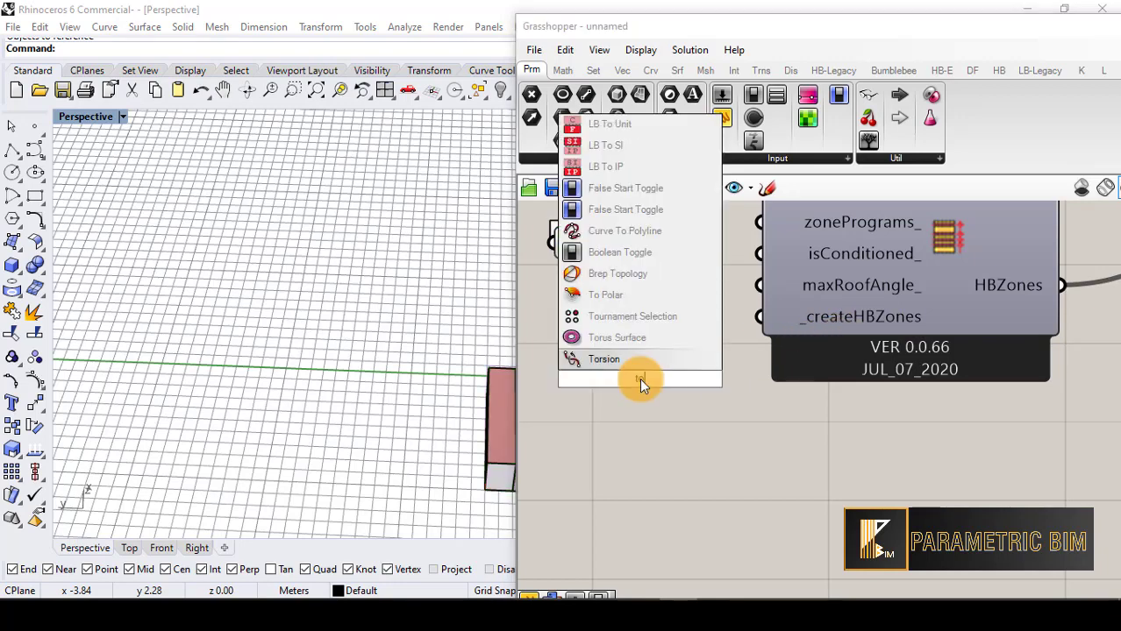
click(629, 258)
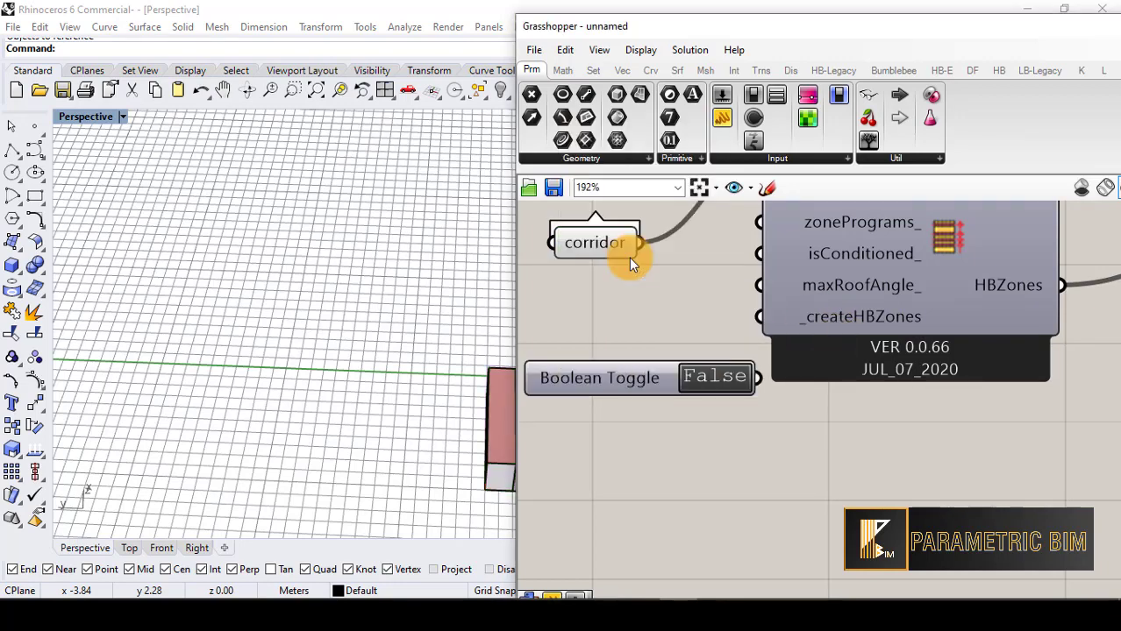
drag(599, 377, 518, 359)
Connect the Boolean Toggle to the _createHBZones input instead of maxRoofAngle_ and set it to True.
drag(666, 358, 741, 307)
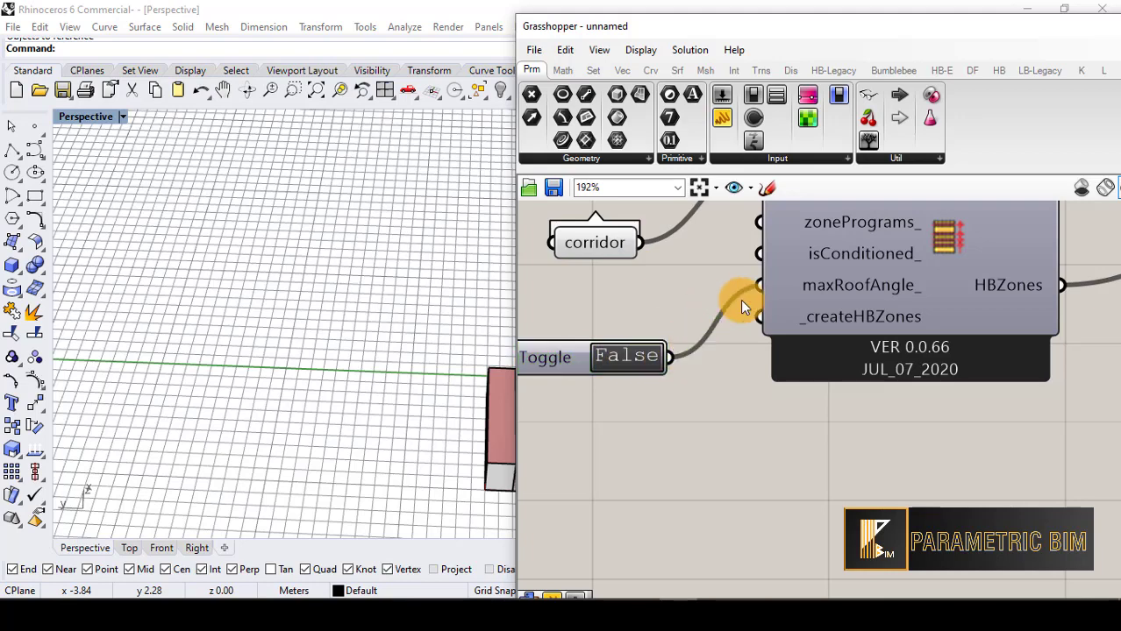
right_click(769, 284)
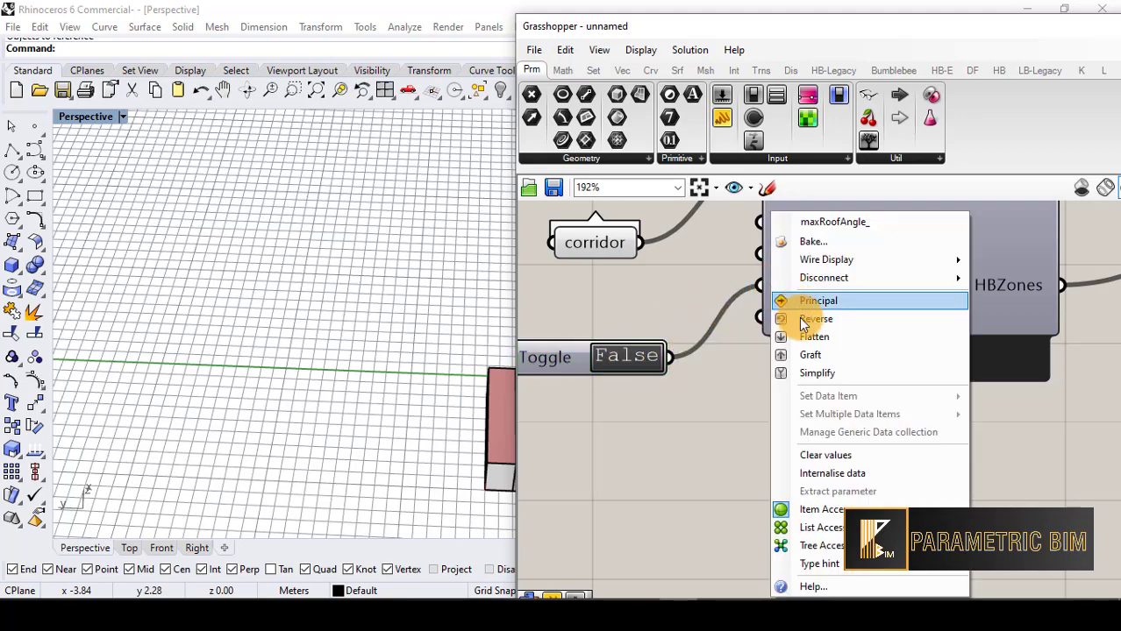
mouse_move(810, 280)
click(977, 280)
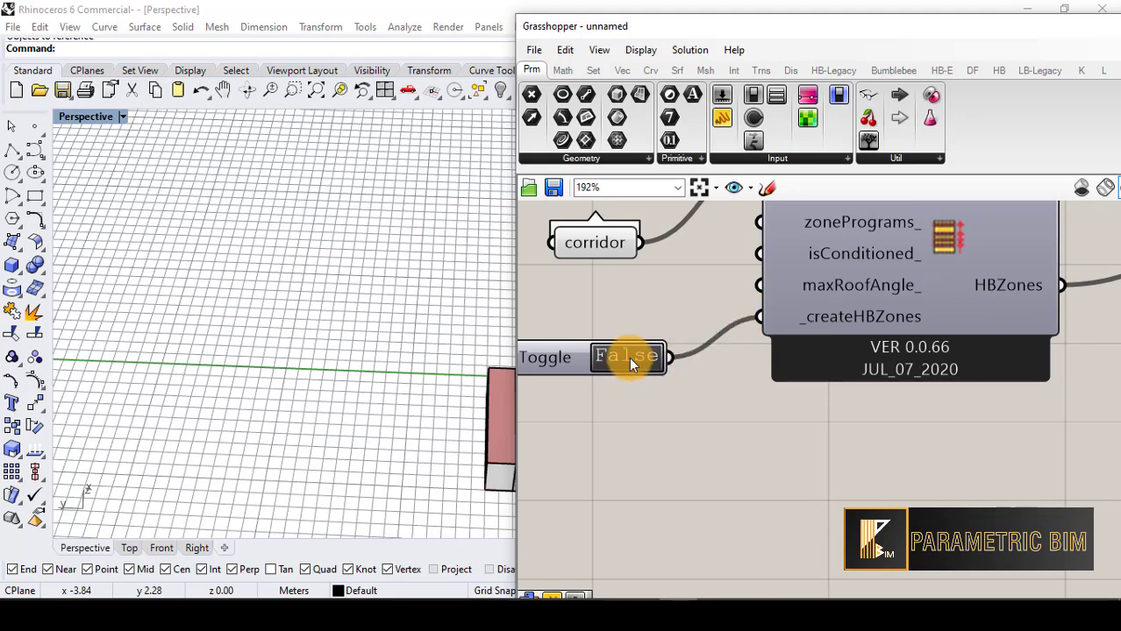
Check the zones listed in the HBZones panel and delete the panel.
scroll(629, 357, down, 5)
scroll(938, 356, up, 3)
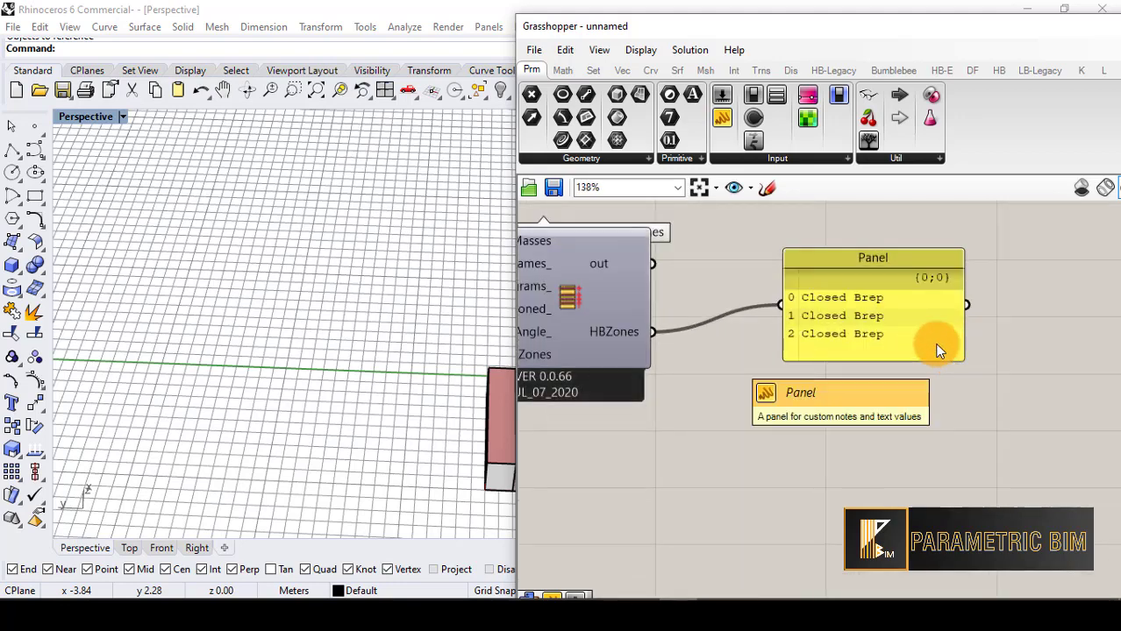
click(833, 270)
scroll(822, 347, up, 2)
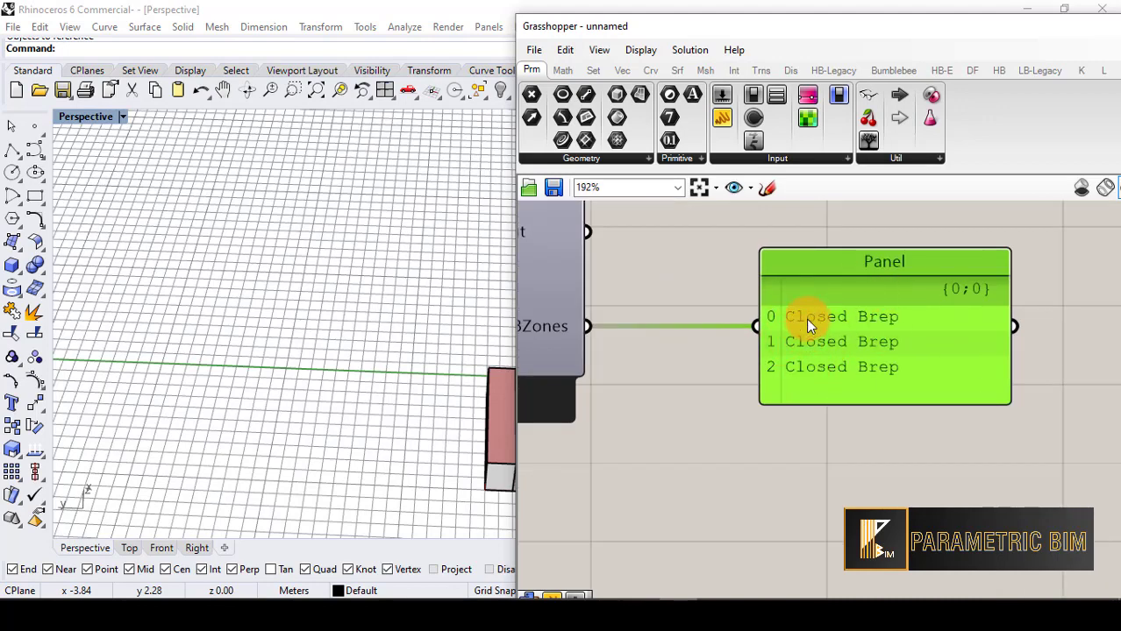
drag(814, 260, 815, 281)
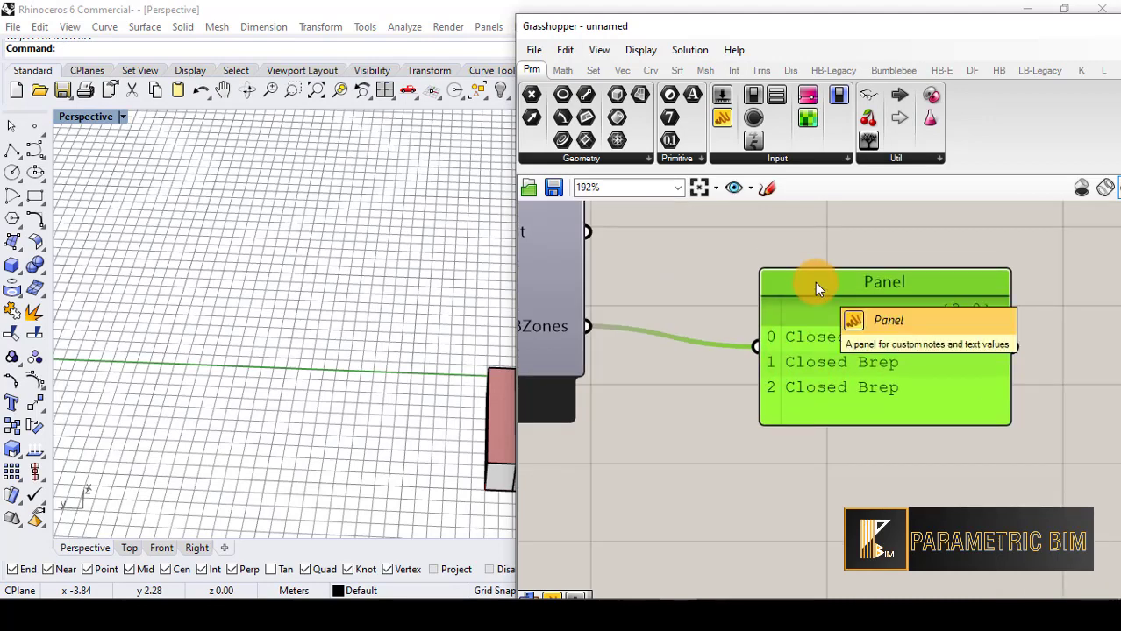
key(Delete)
Move the Grasshopper window aside and hide all the original room boxes in the Rhino Perspective viewport.
scroll(734, 358, down, 5)
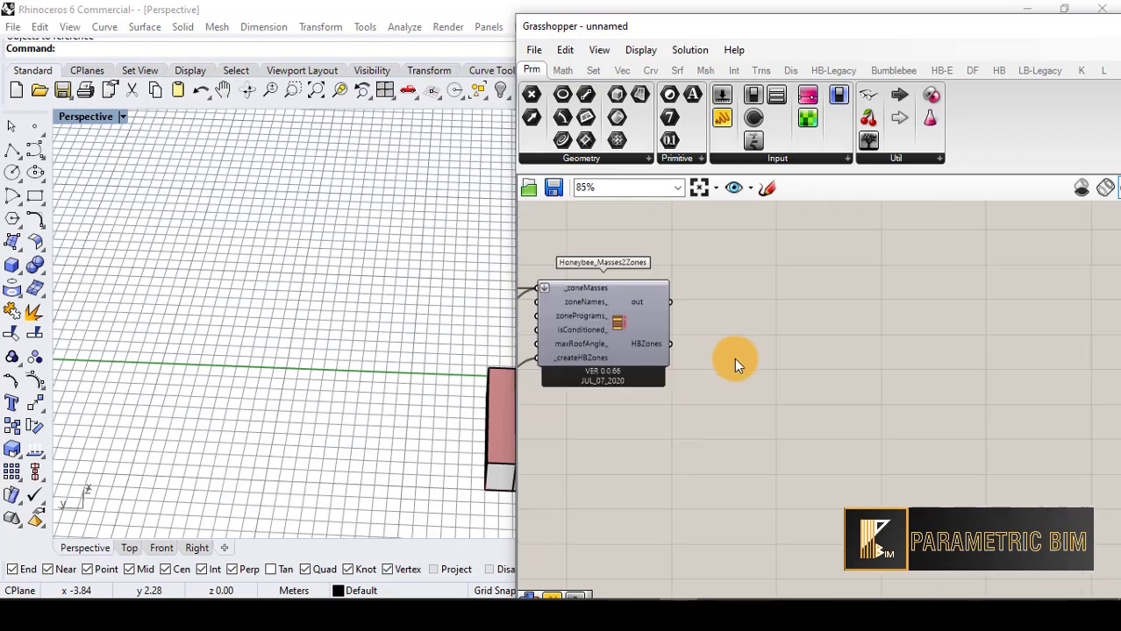
scroll(826, 377, down, 1)
scroll(710, 368, up, 3)
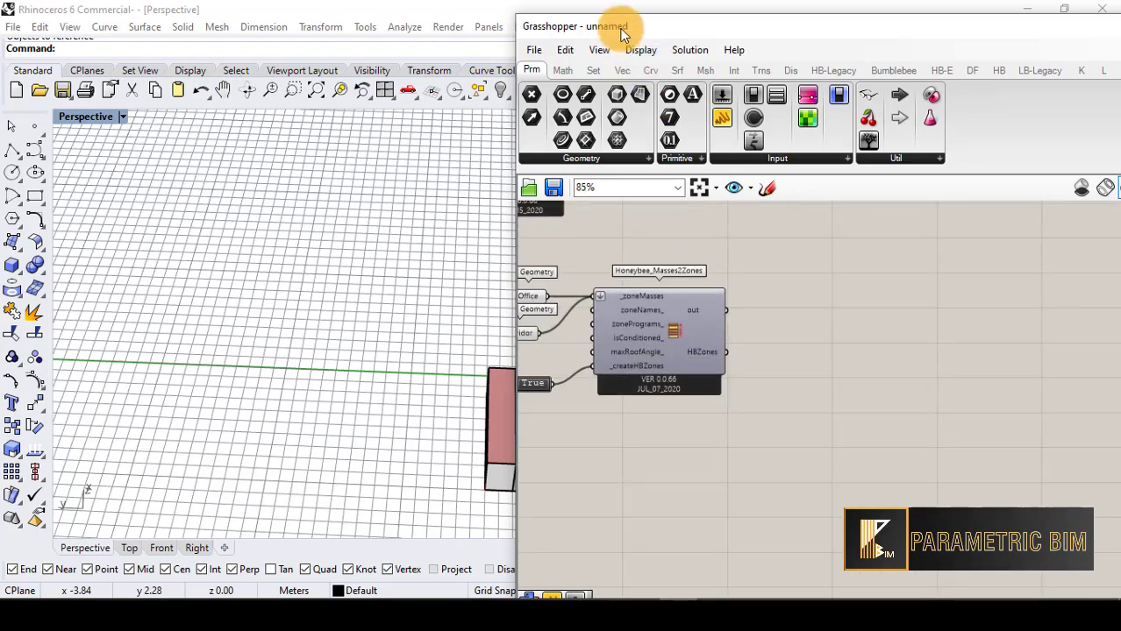
drag(601, 24, 716, 30)
right_drag(323, 414, 408, 300)
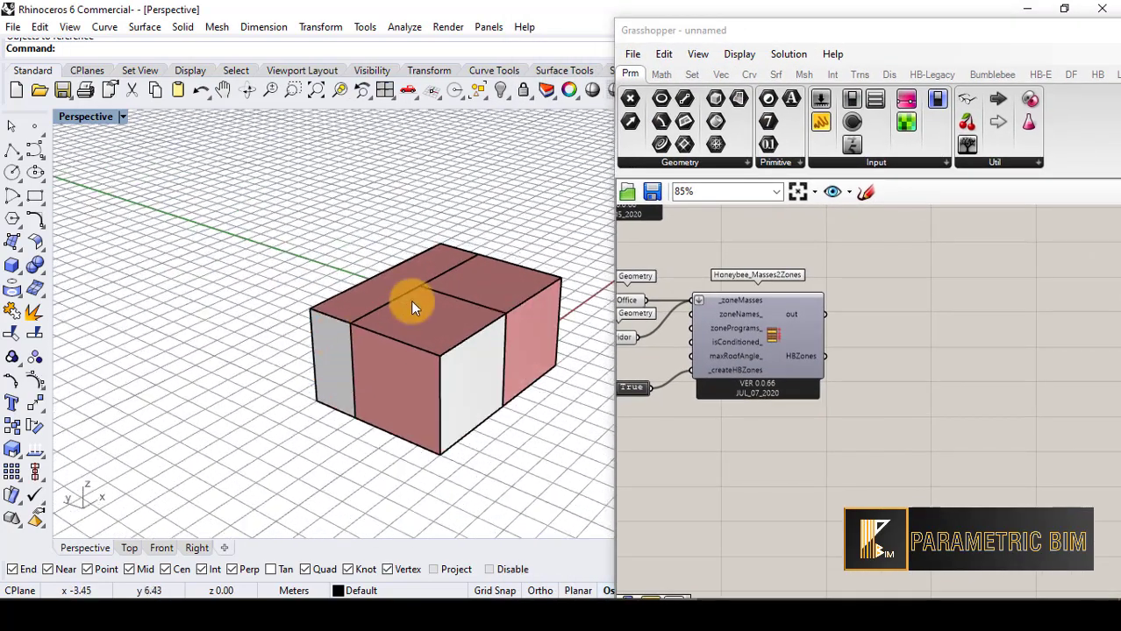
drag(579, 207, 267, 471)
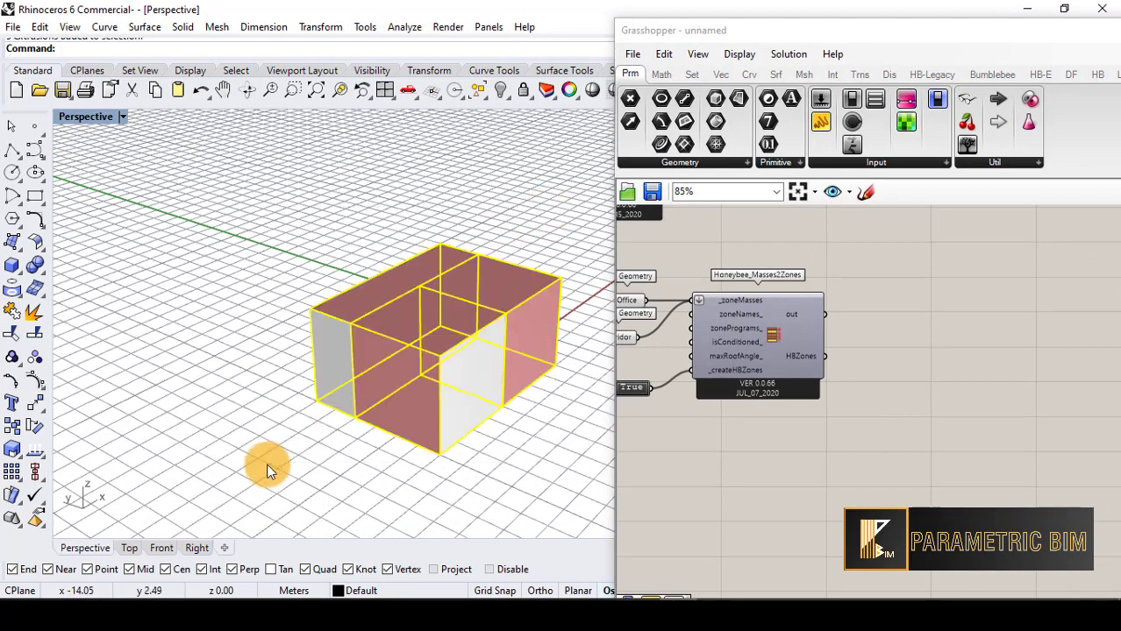
key(Return)
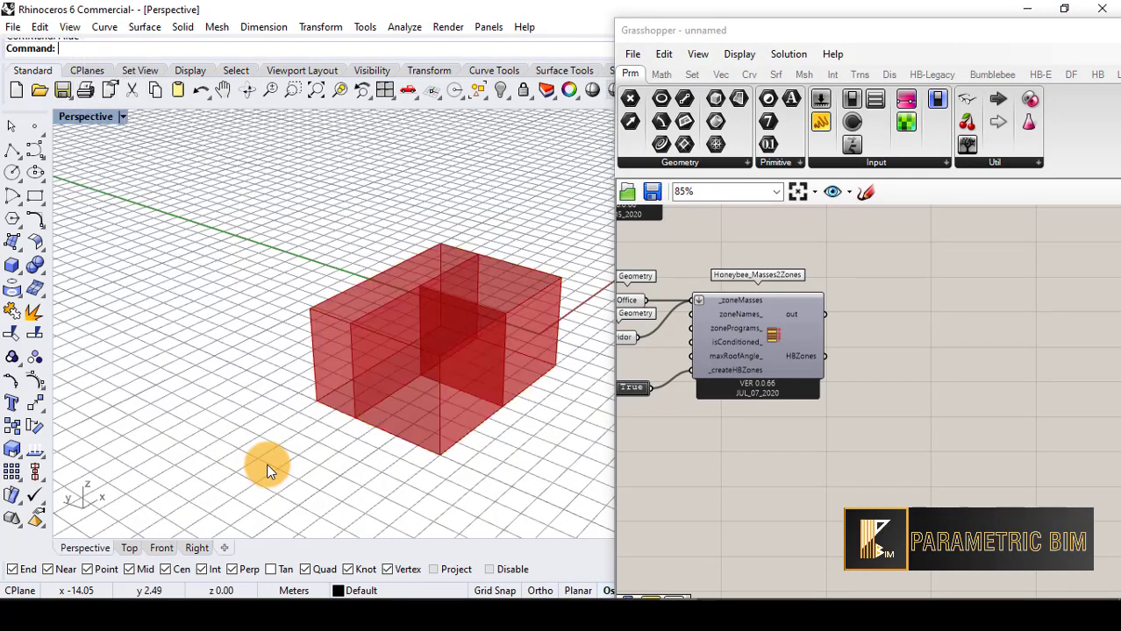
Add a Honeybee_Solve Adjacencies component and connect the HBZones output of Masses2Zones to its _HBZones input.
right_drag(308, 455, 452, 300)
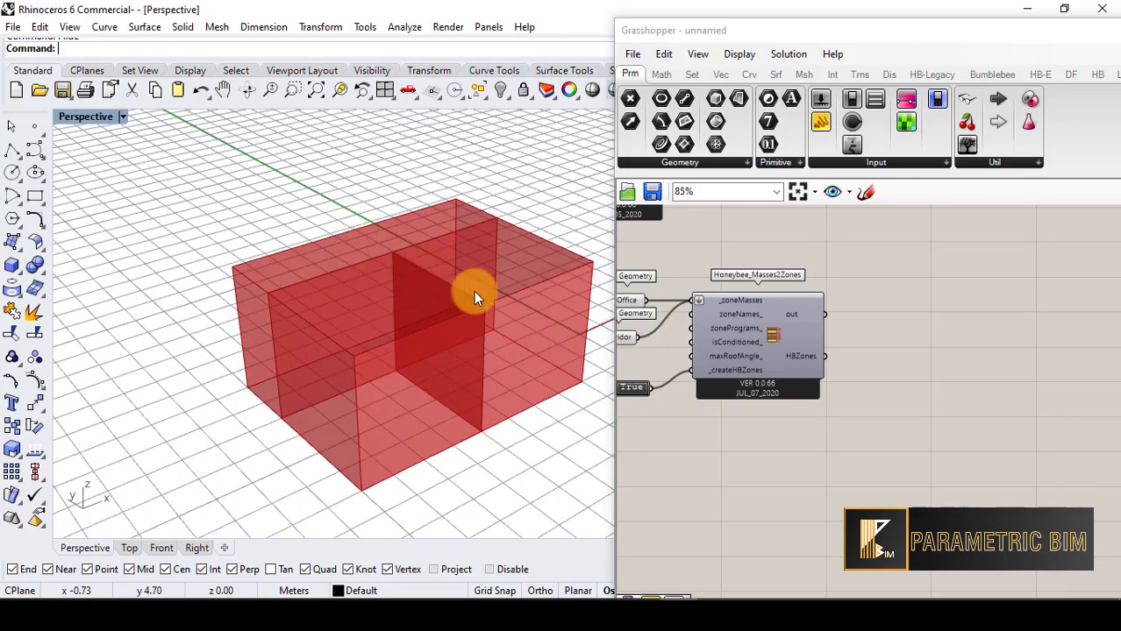
scroll(750, 325, down, 3)
scroll(871, 327, up, 3)
scroll(875, 333, up, 1)
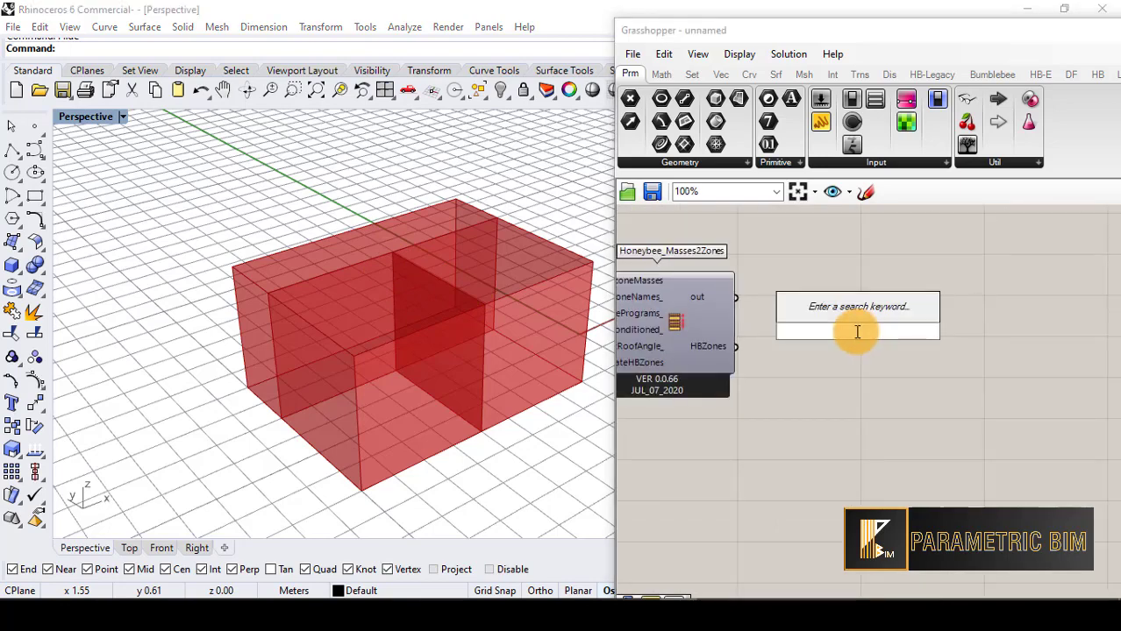
text(solve)
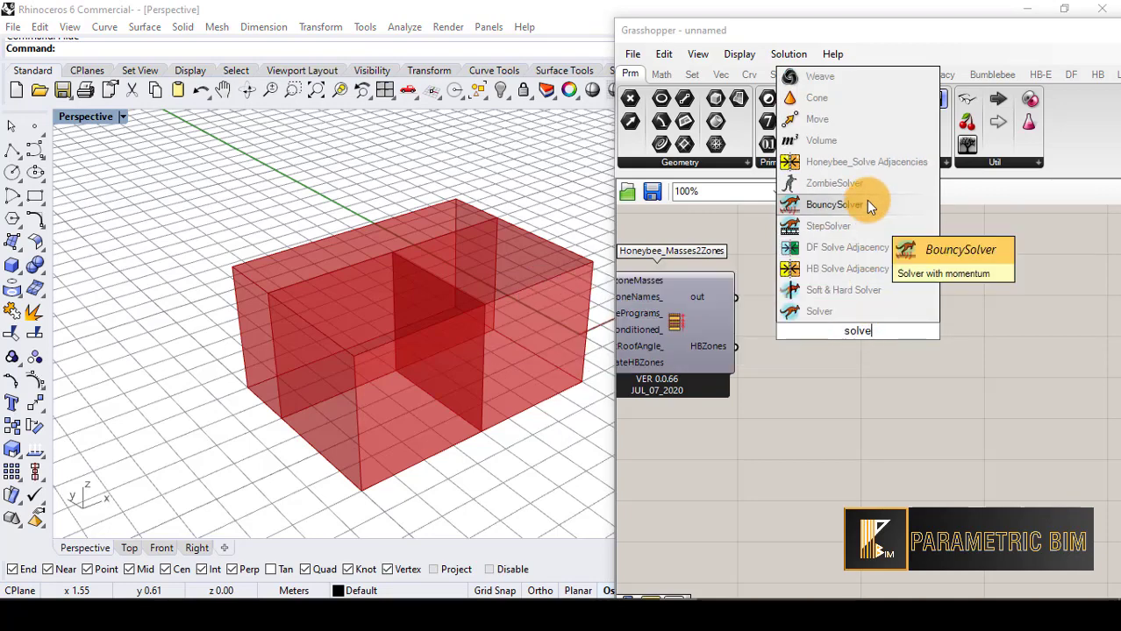
click(864, 162)
scroll(824, 361, up, 1)
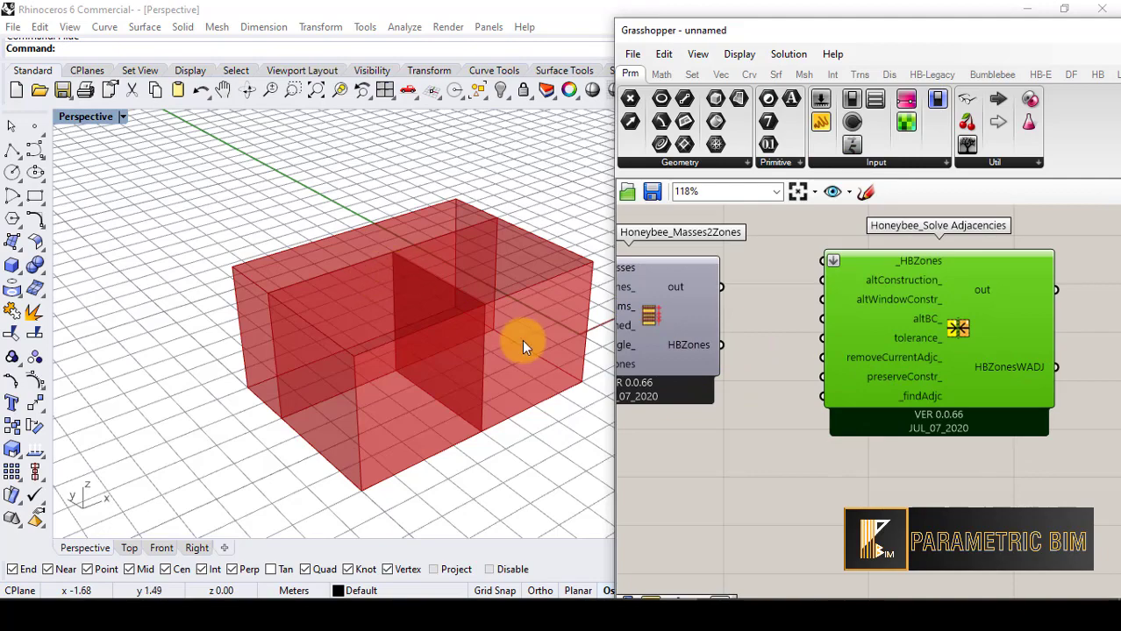
right_drag(432, 241, 399, 375)
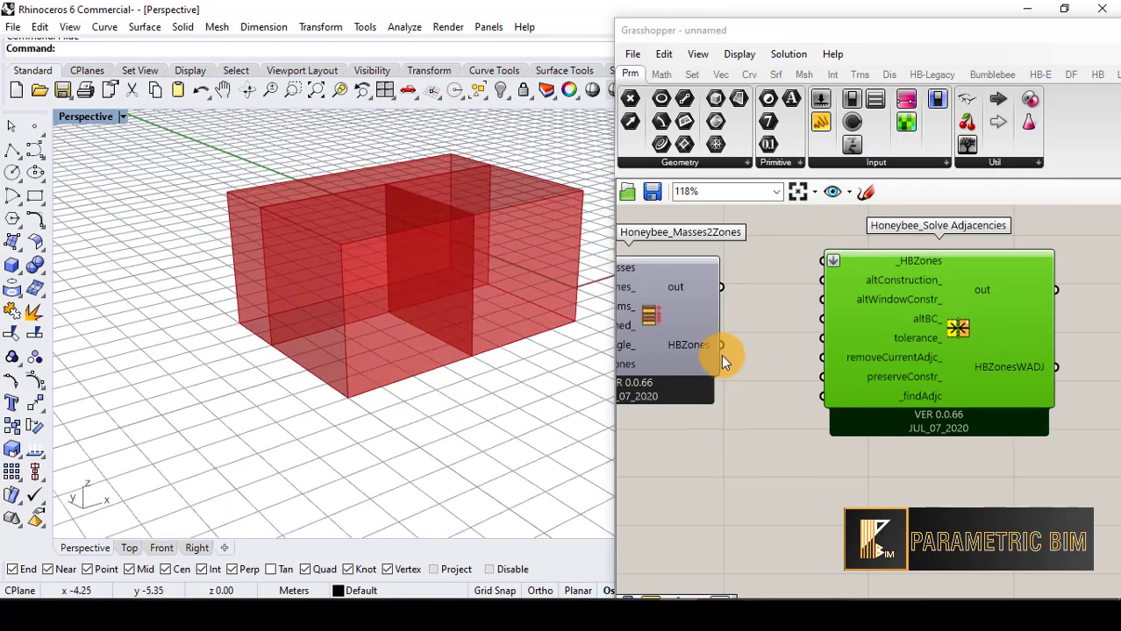
drag(721, 346, 806, 257)
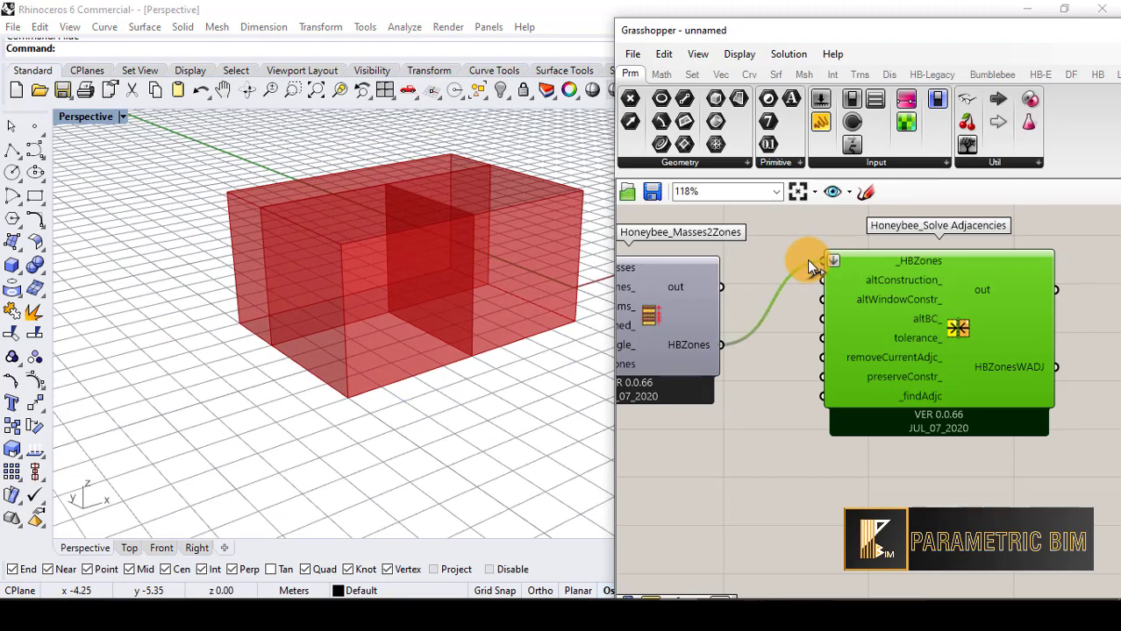
Add a Panel beside Honeybee_Solve Adjacencies and connect the HBZonesWADJ output to it.
scroll(752, 372, down, 2)
scroll(831, 380, up, 2)
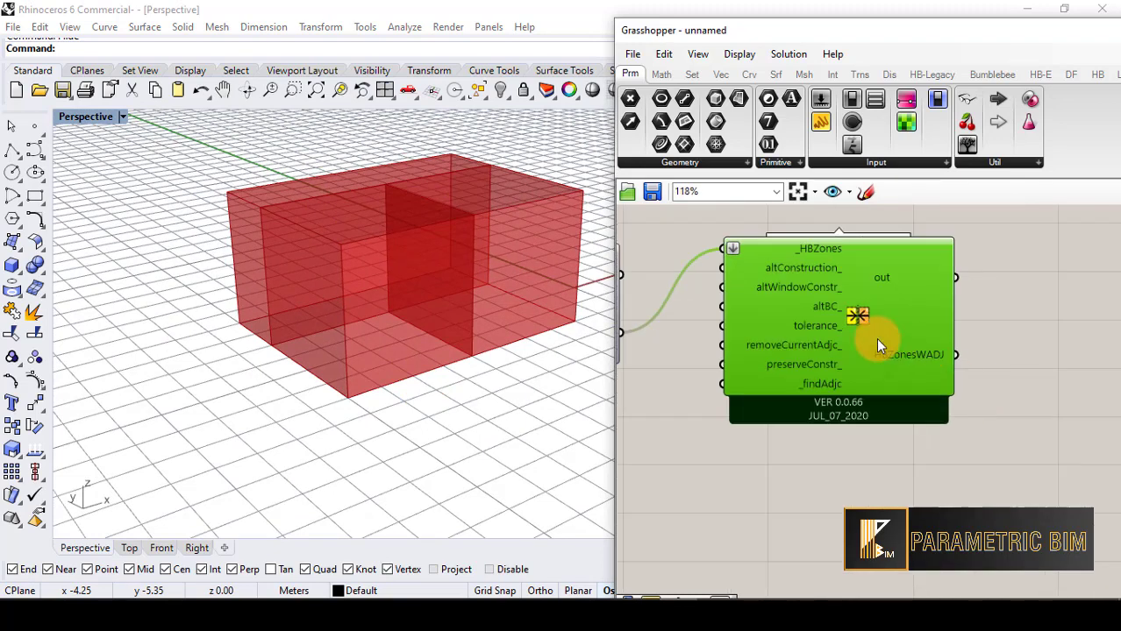
scroll(874, 345, down, 2)
scroll(913, 346, up, 2)
double_click(913, 344)
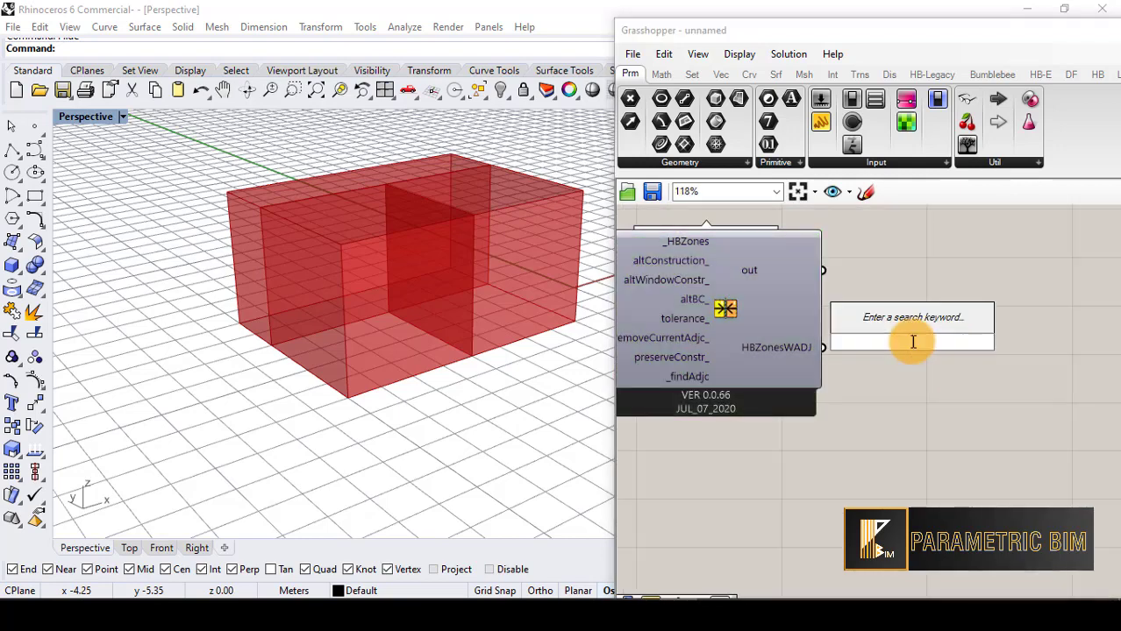
text(panel)
key(Return)
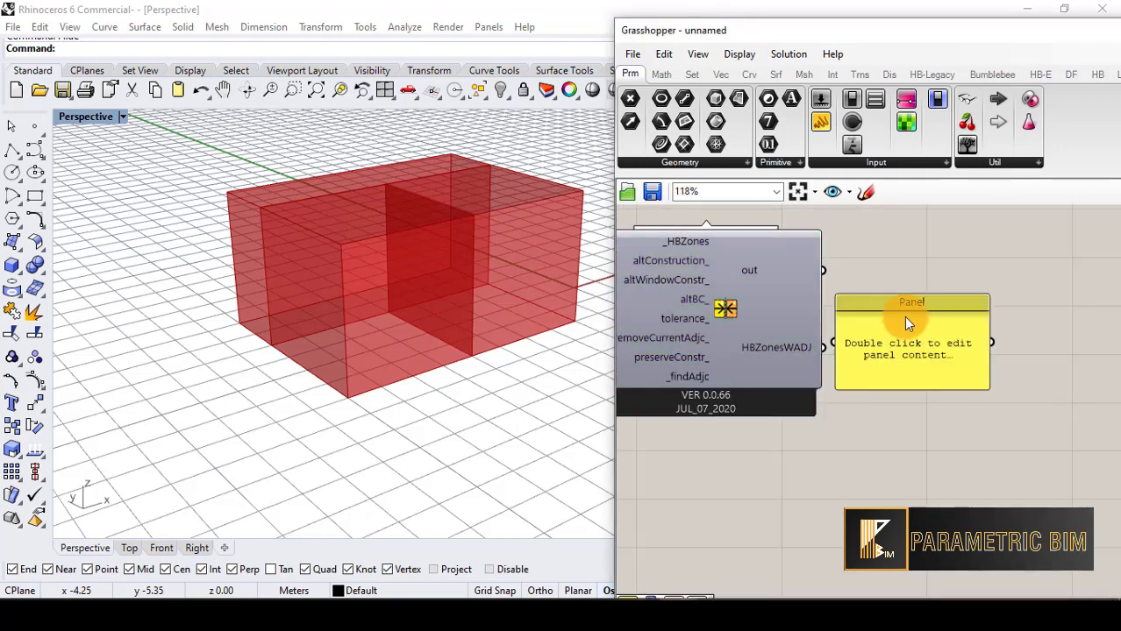
drag(909, 313, 979, 309)
drag(826, 348, 899, 346)
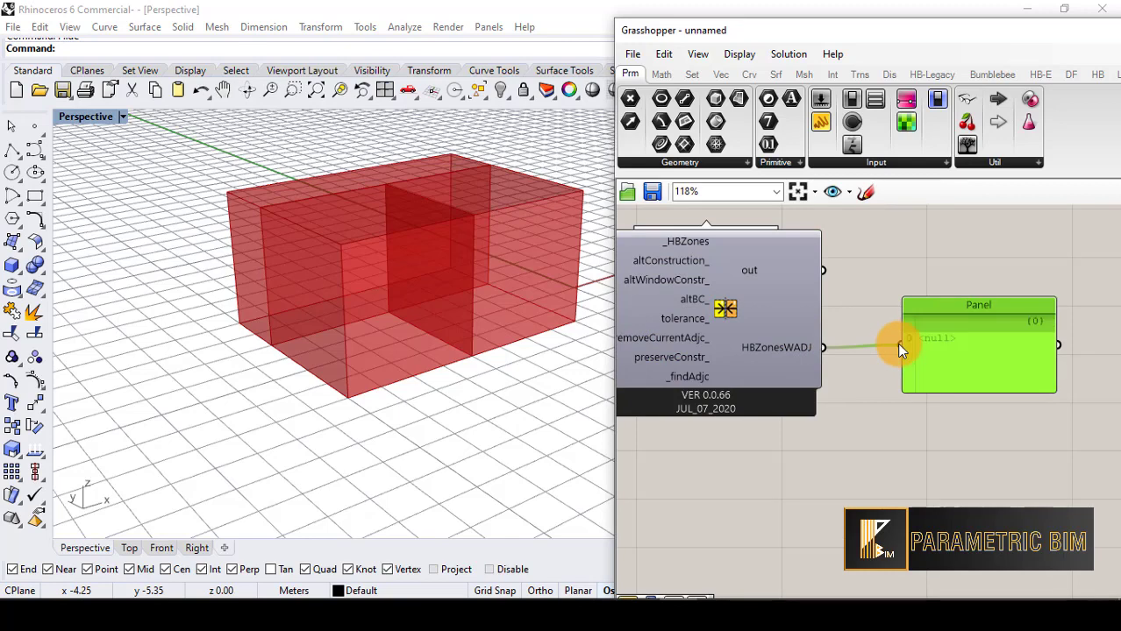
Duplicate the Boolean Toggle, connect the copy to the _findAdjc input of Solve Adjacencies, and place it just below Masses2Zones.
scroll(952, 386, down, 2)
scroll(878, 394, up, 1)
scroll(665, 348, down, 3)
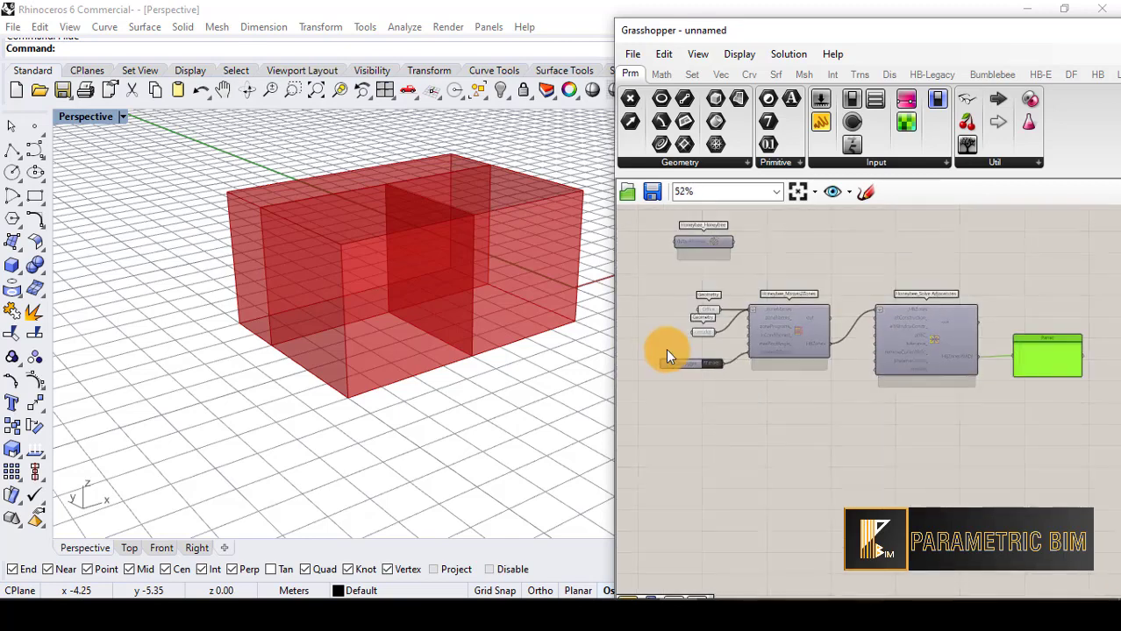
scroll(709, 369, up, 3)
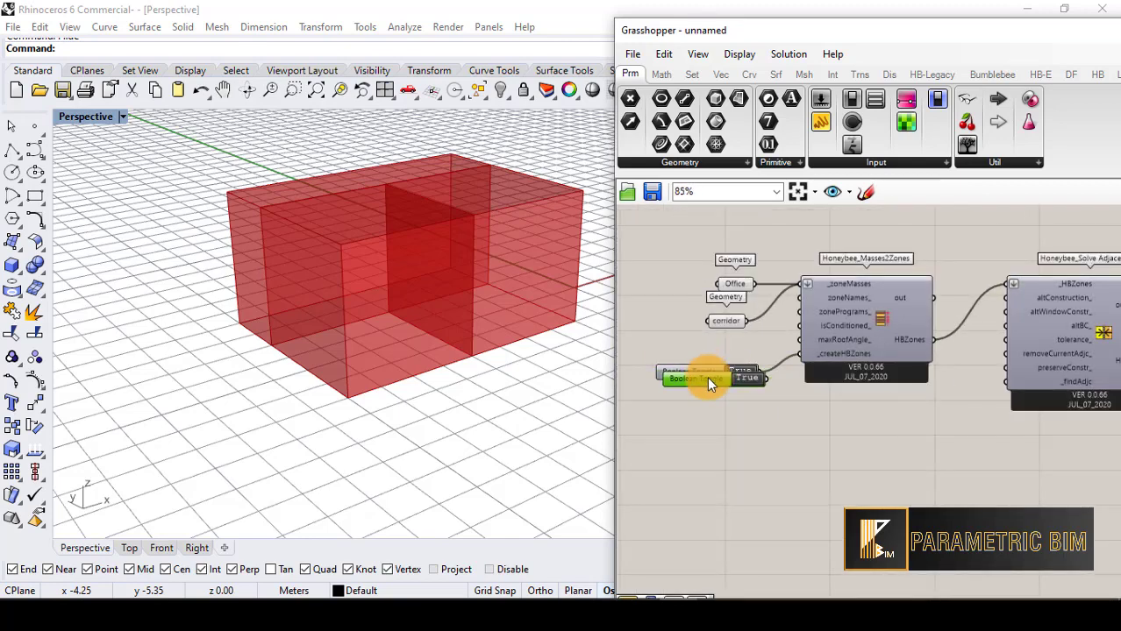
alt+drag(707, 376, 862, 404)
scroll(965, 391, up, 1)
scroll(965, 391, up, 2)
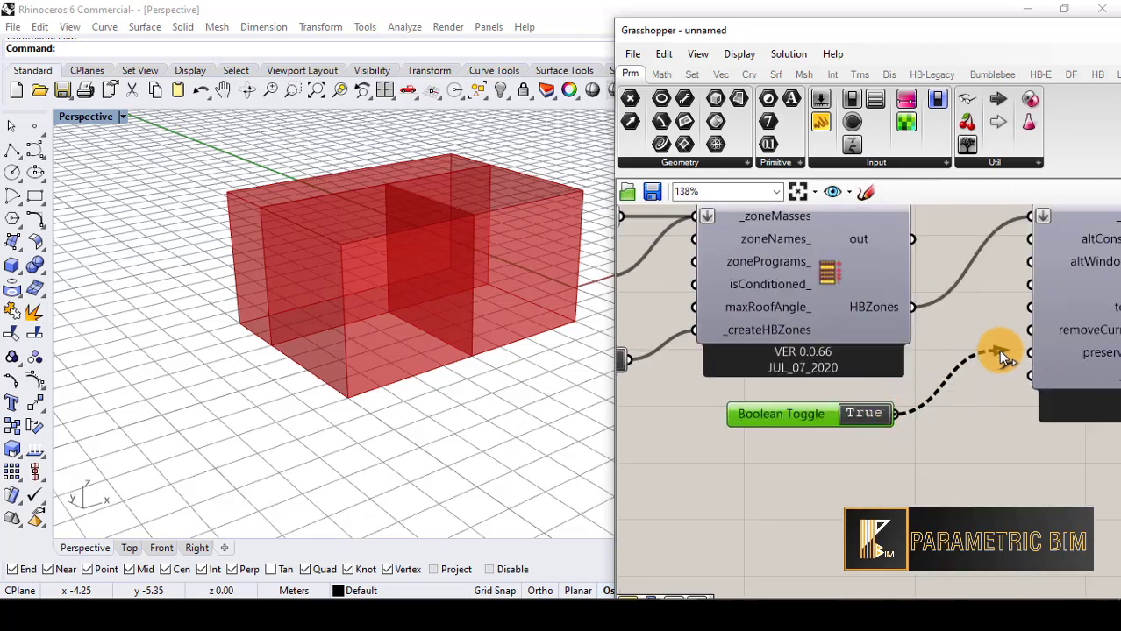
drag(998, 350, 1031, 376)
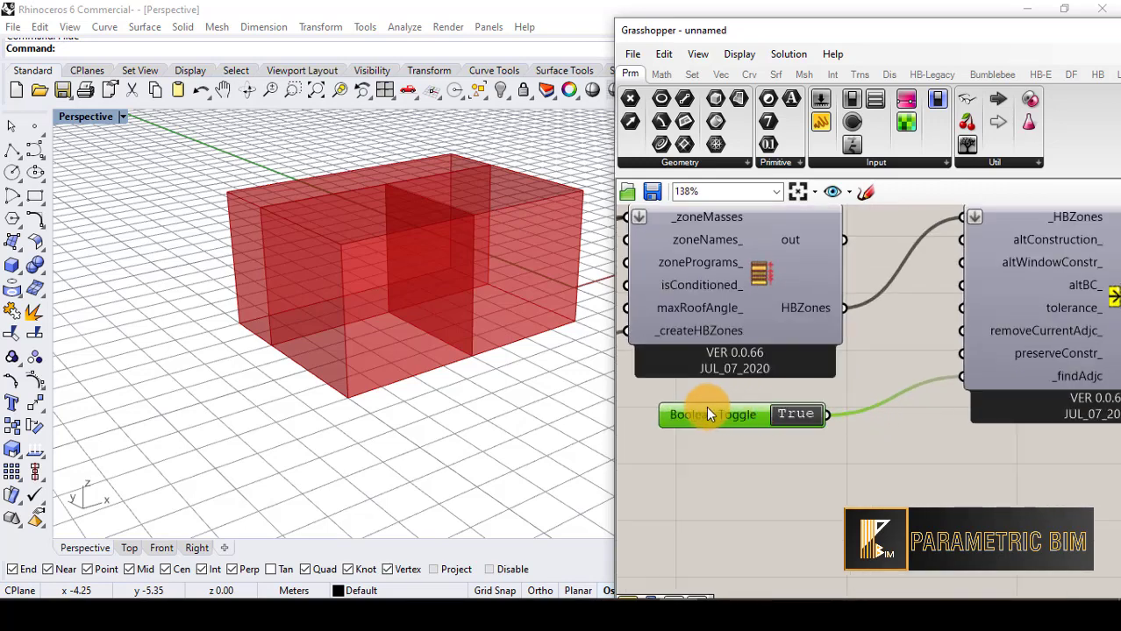
drag(706, 406, 782, 398)
scroll(711, 411, down, 2)
scroll(903, 405, up, 1)
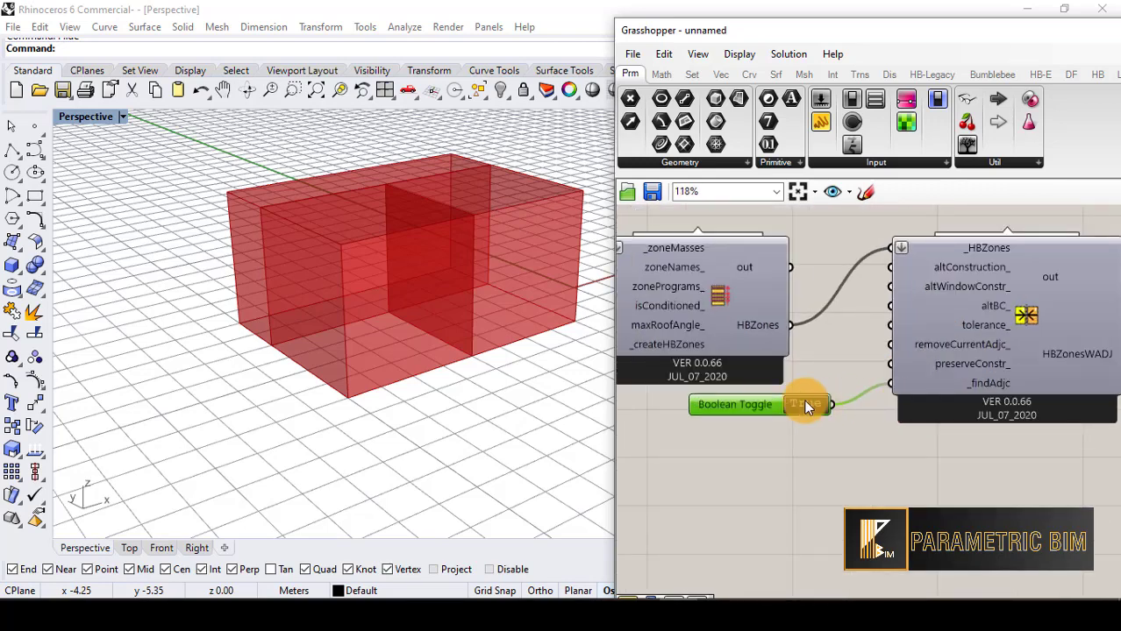
Set the Boolean Toggle feeding _findAdjc back to True.
scroll(715, 424, down, 3)
scroll(975, 421, up, 2)
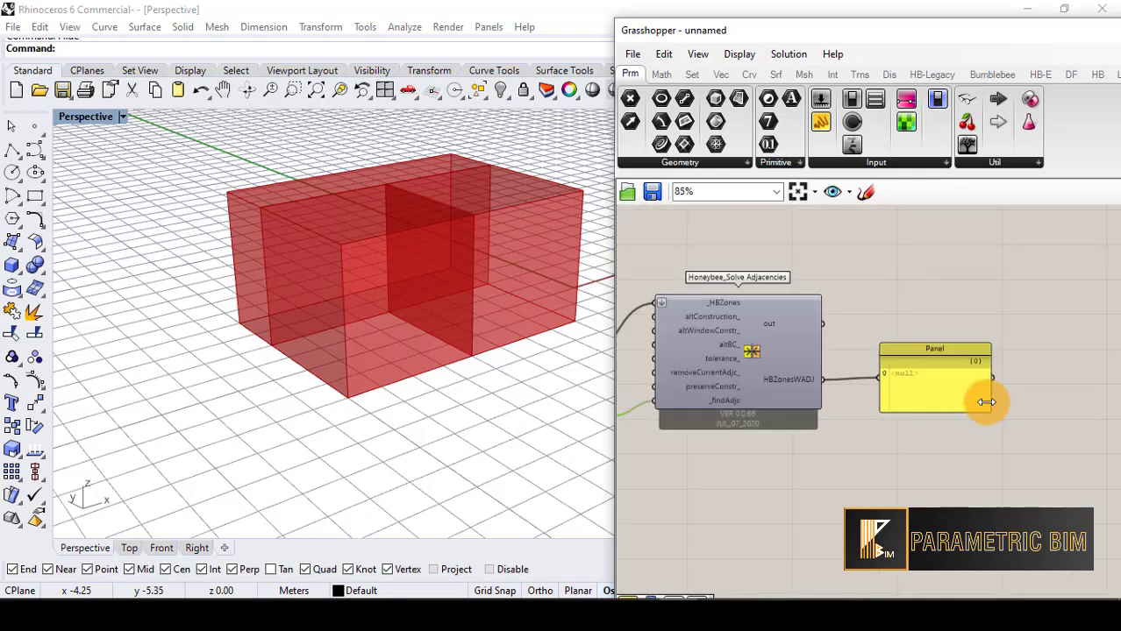
scroll(1005, 384, down, 1)
scroll(800, 390, up, 1)
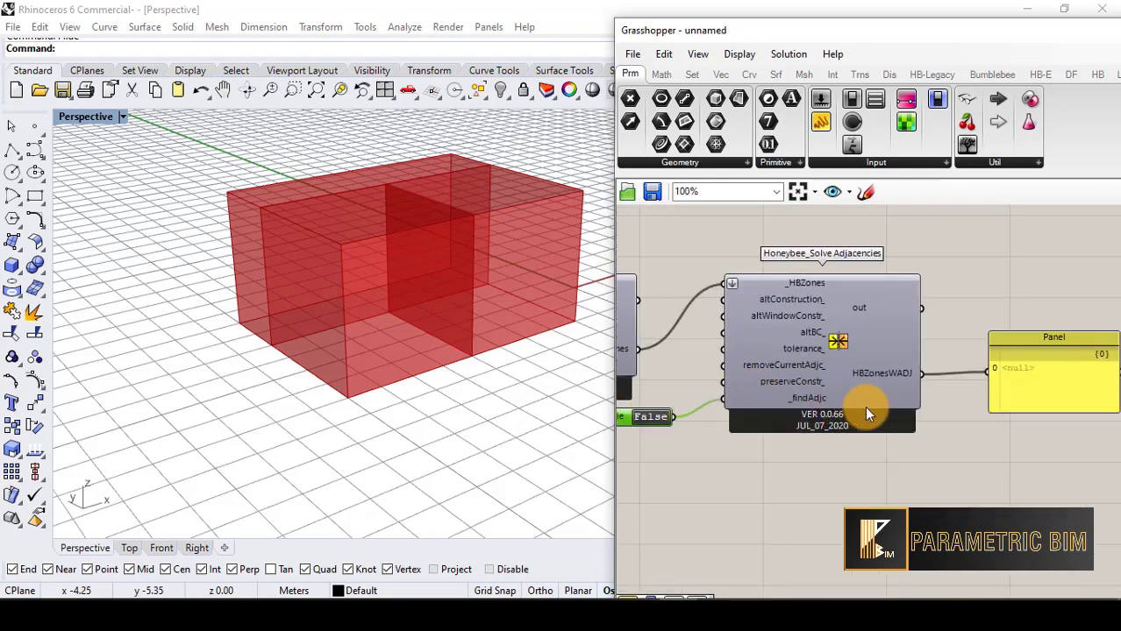
scroll(817, 377, down, 1)
scroll(692, 410, up, 3)
double_click(698, 417)
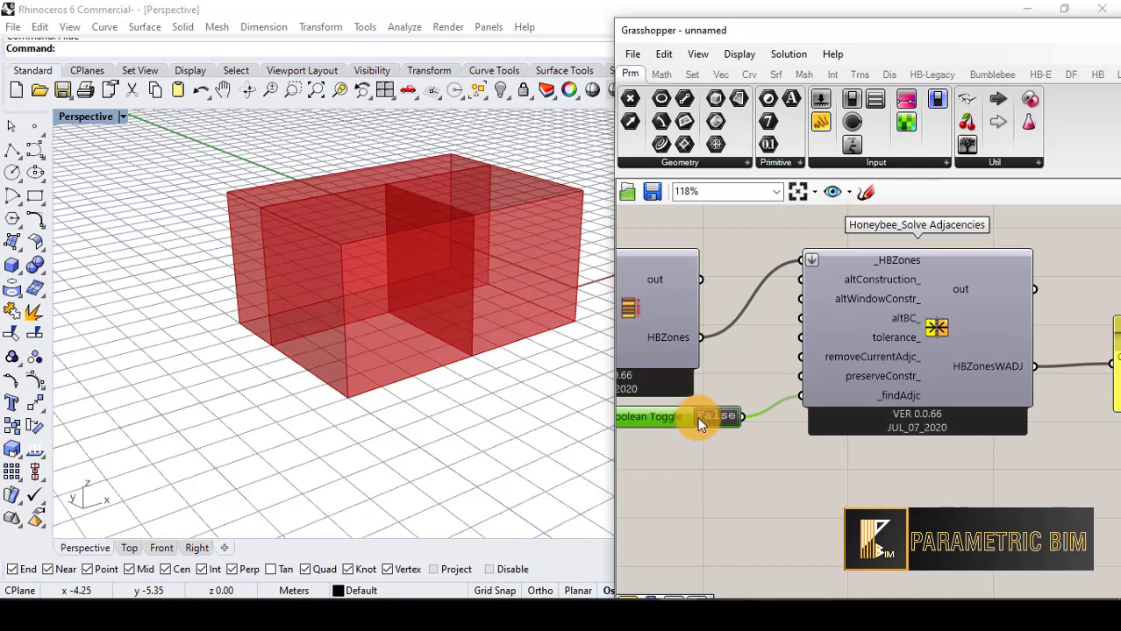
Check the zones listed in the HBZonesWADJ panel and delete the panel.
scroll(719, 421, down, 2)
scroll(992, 429, up, 2)
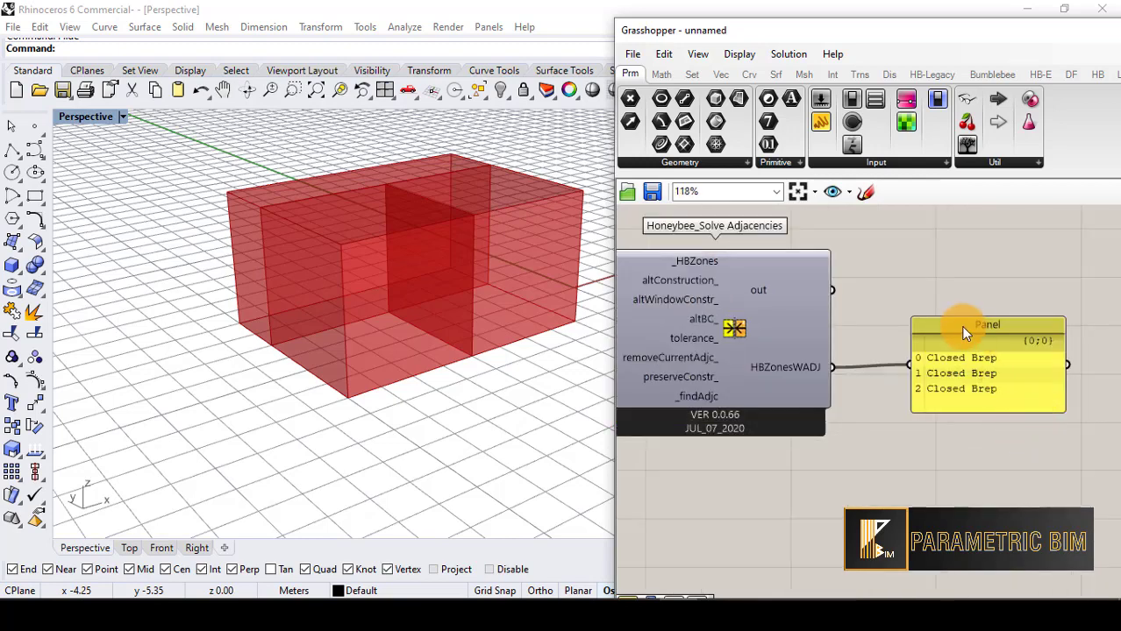
drag(962, 327, 961, 345)
key(Delete)
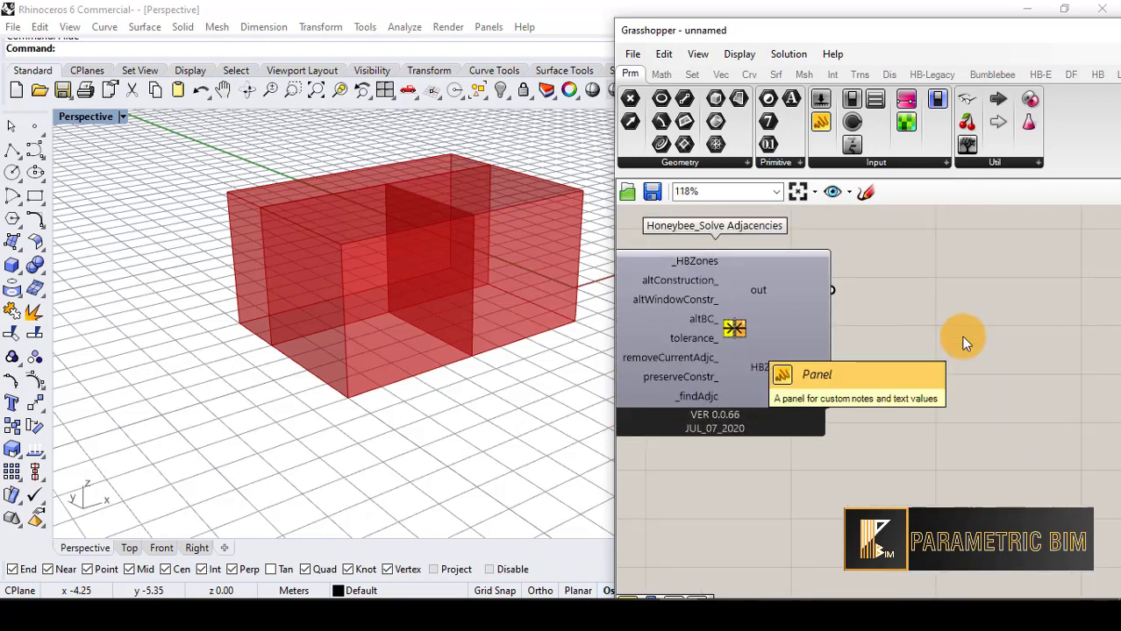
Inspect the Solve Adjacencies component and examine the shared walls between the red zones in the Rhino Perspective viewport.
scroll(784, 361, down, 3)
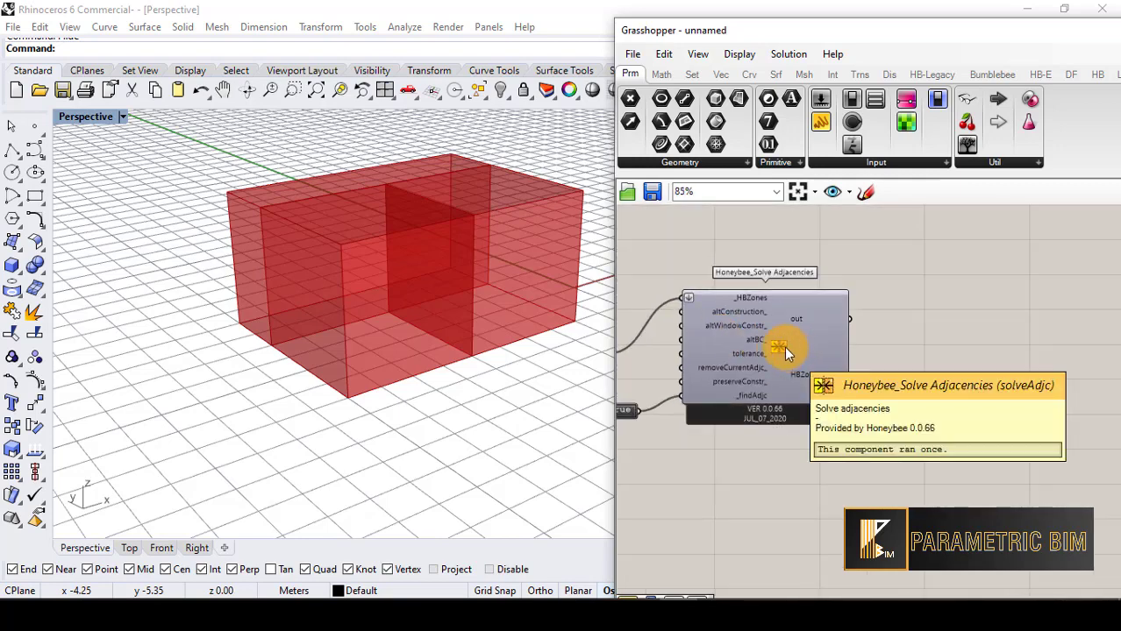
scroll(743, 351, down, 1)
scroll(967, 379, up, 1)
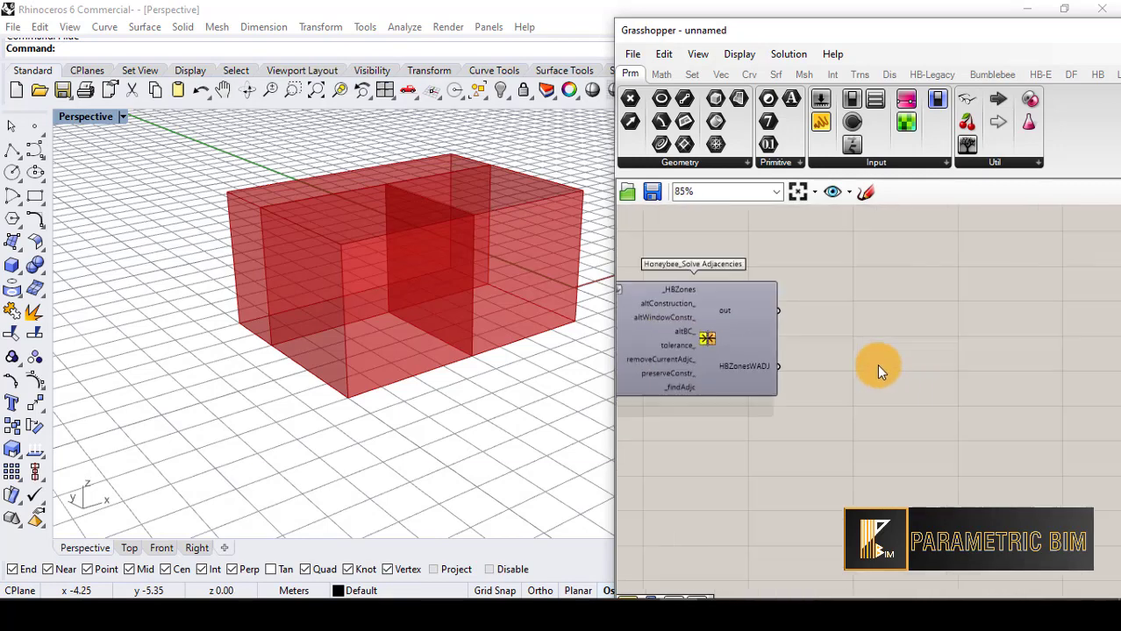
scroll(880, 371, up, 1)
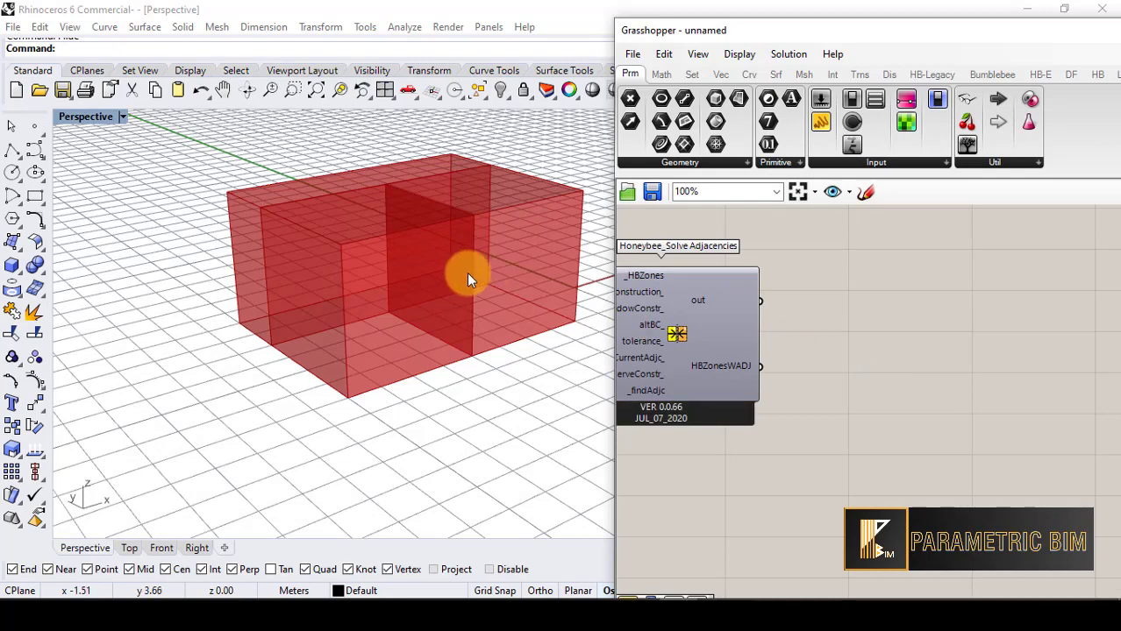
right_drag(467, 274, 465, 294)
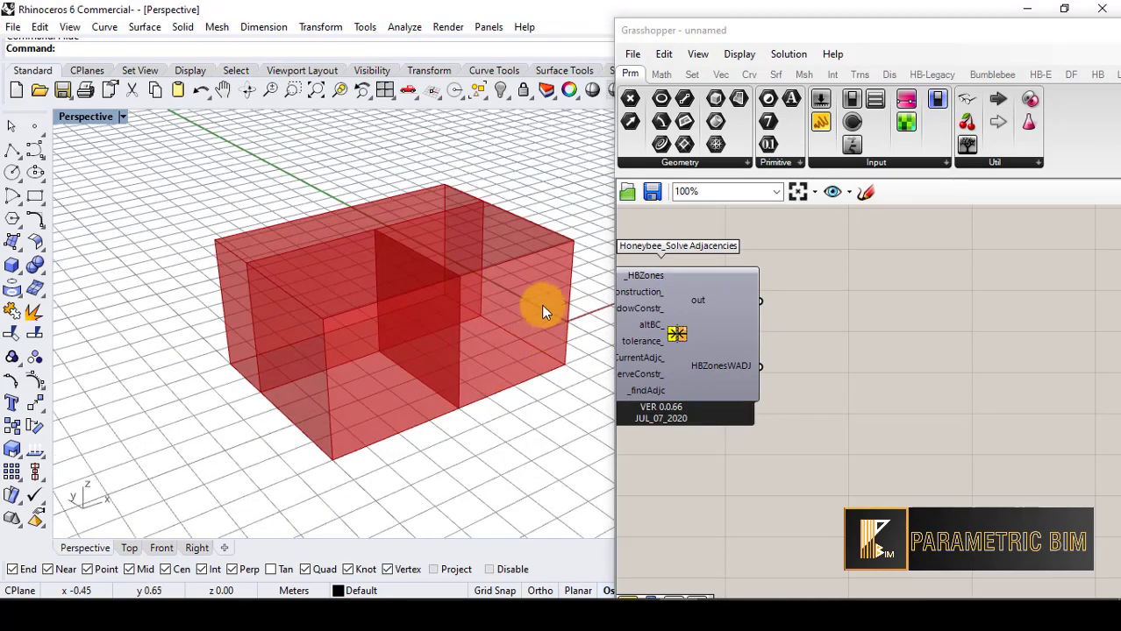
scroll(471, 330, down, 4)
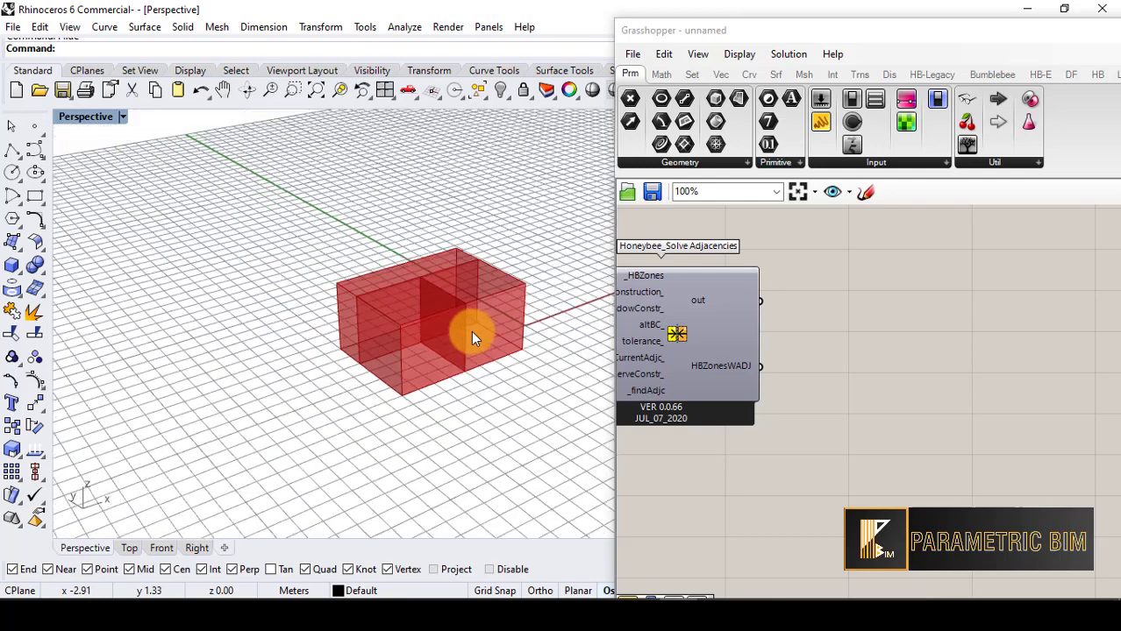
scroll(491, 324, up, 4)
scroll(874, 360, down, 2)
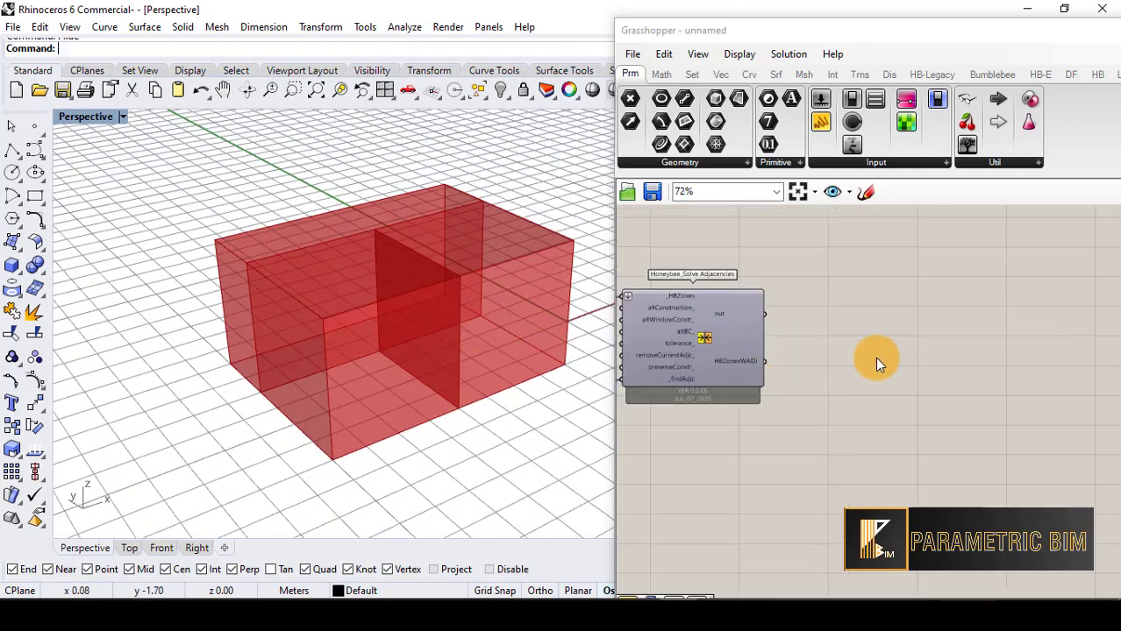
Add a Honeybee_Glazing based on ratio component, connect HBZonesWADJ to its _HBObjects input, and reposition it clear of Solve Adjacencies.
scroll(843, 353, up, 2)
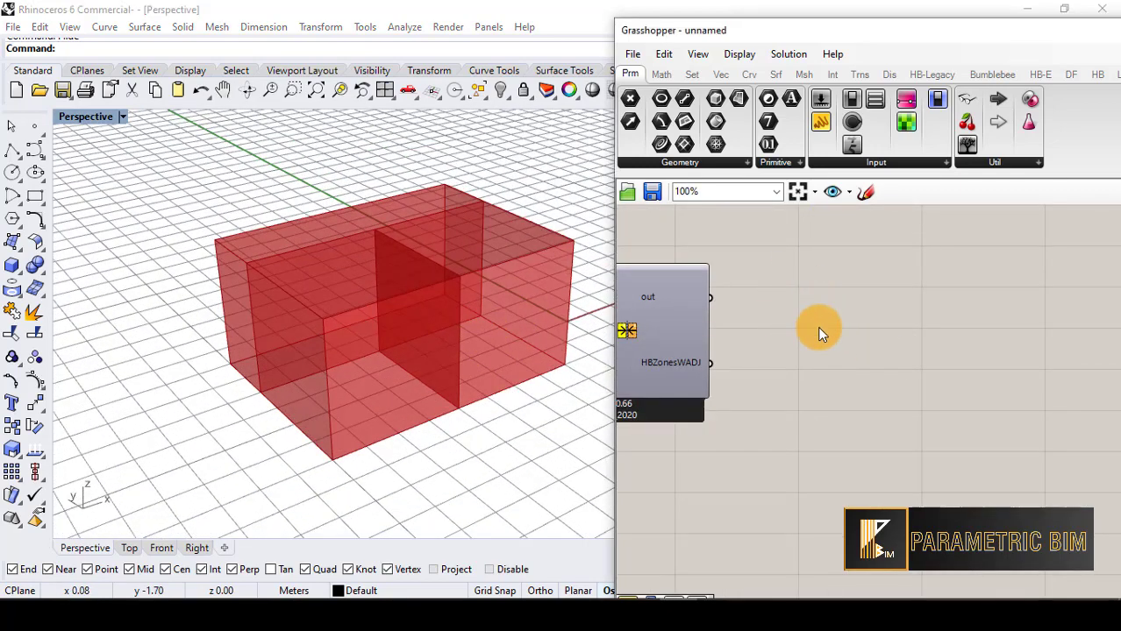
double_click(817, 327)
text(g)
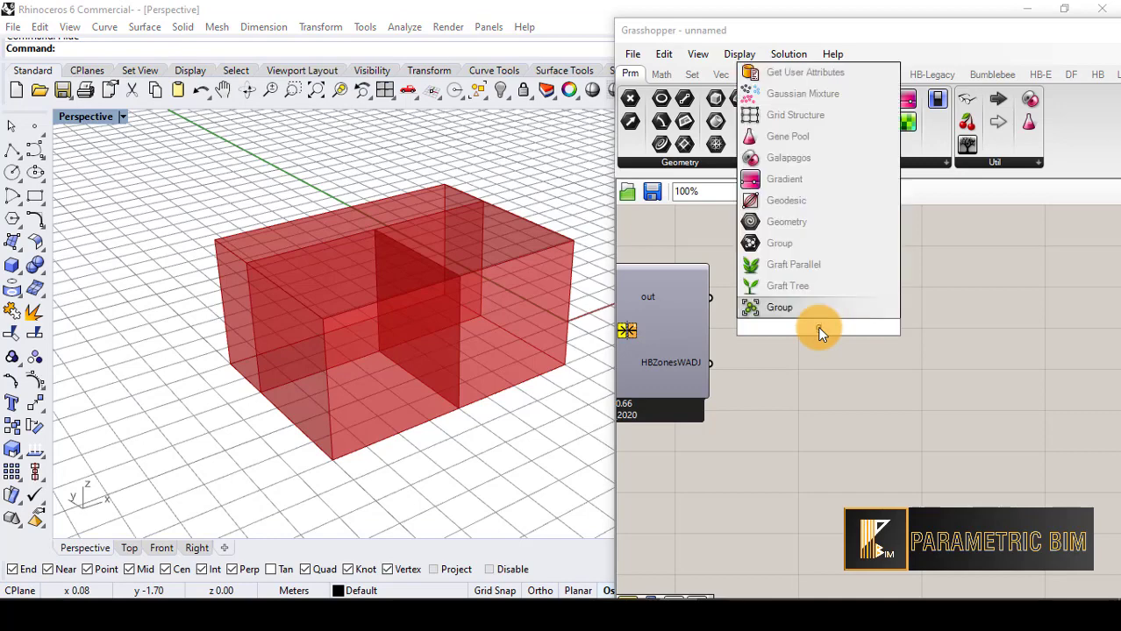
text(la)
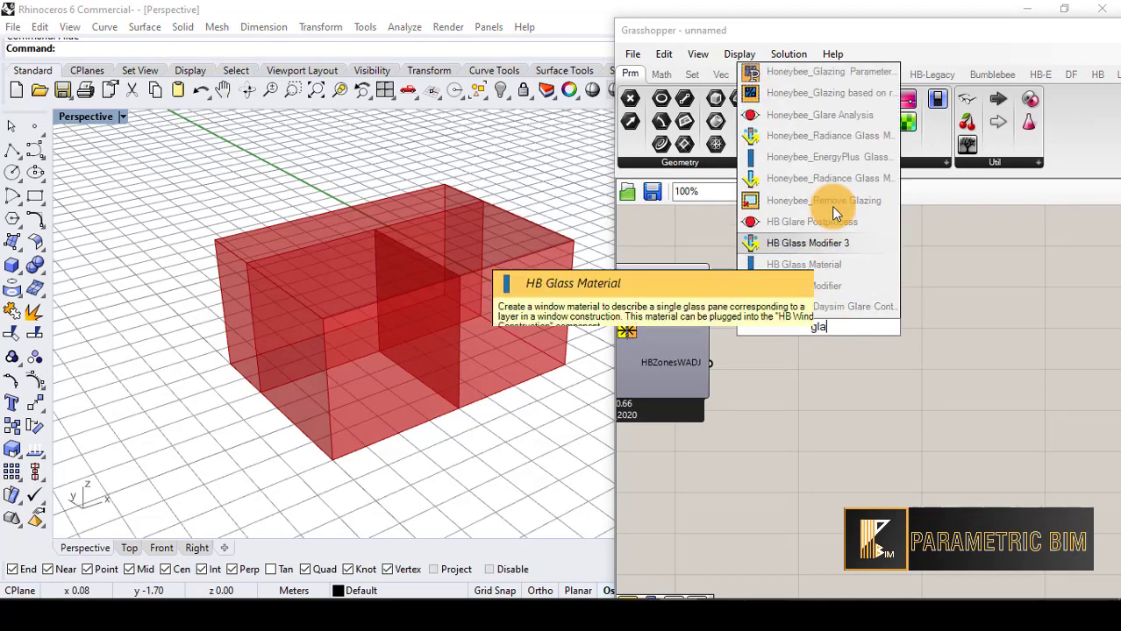
click(842, 93)
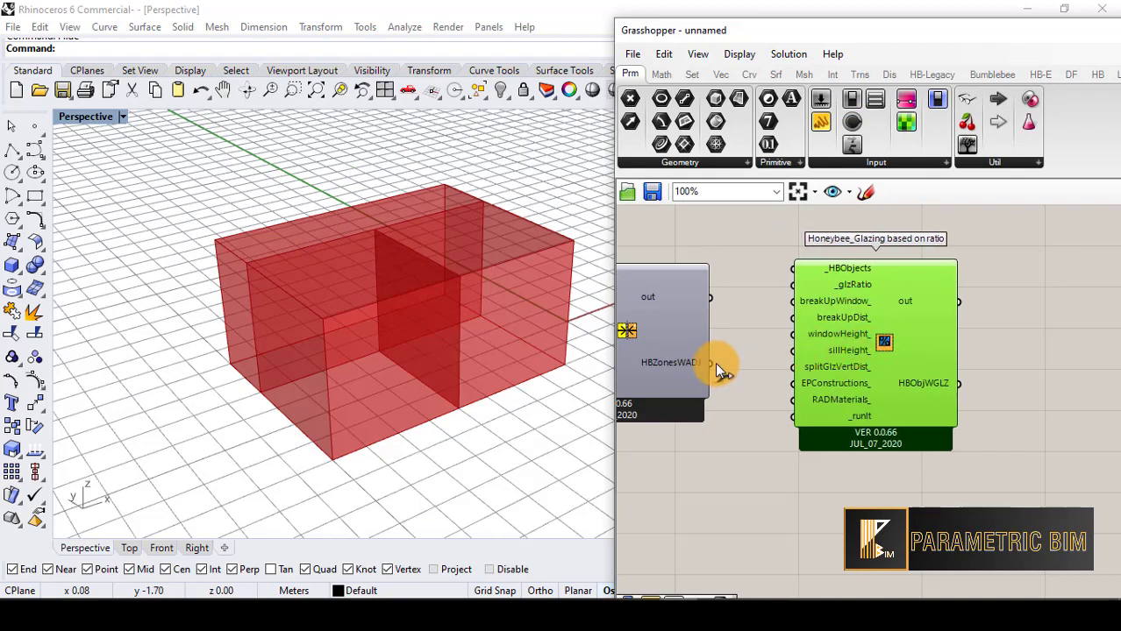
drag(711, 363, 792, 267)
drag(882, 354, 974, 481)
scroll(938, 356, up, 4)
scroll(886, 290, down, 4)
scroll(741, 438, up, 2)
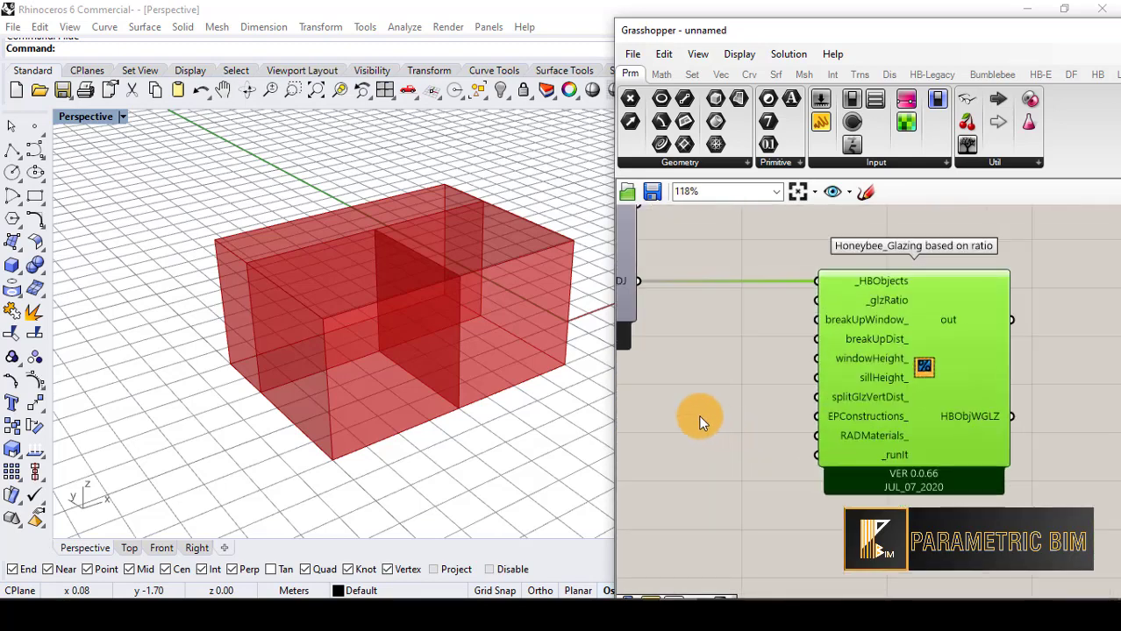
Add a Honeybee_Glazing Parameters List component and connect its glzParamList output to the _glzRatio input of Glazing based on ratio.
double_click(700, 422)
text(g)
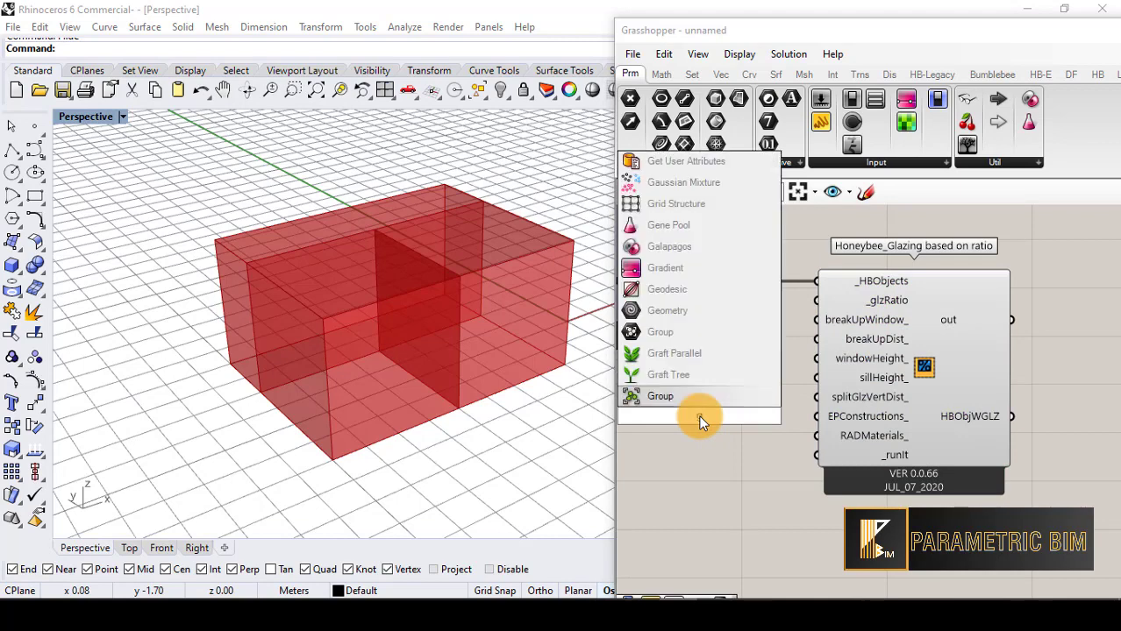
text(la)
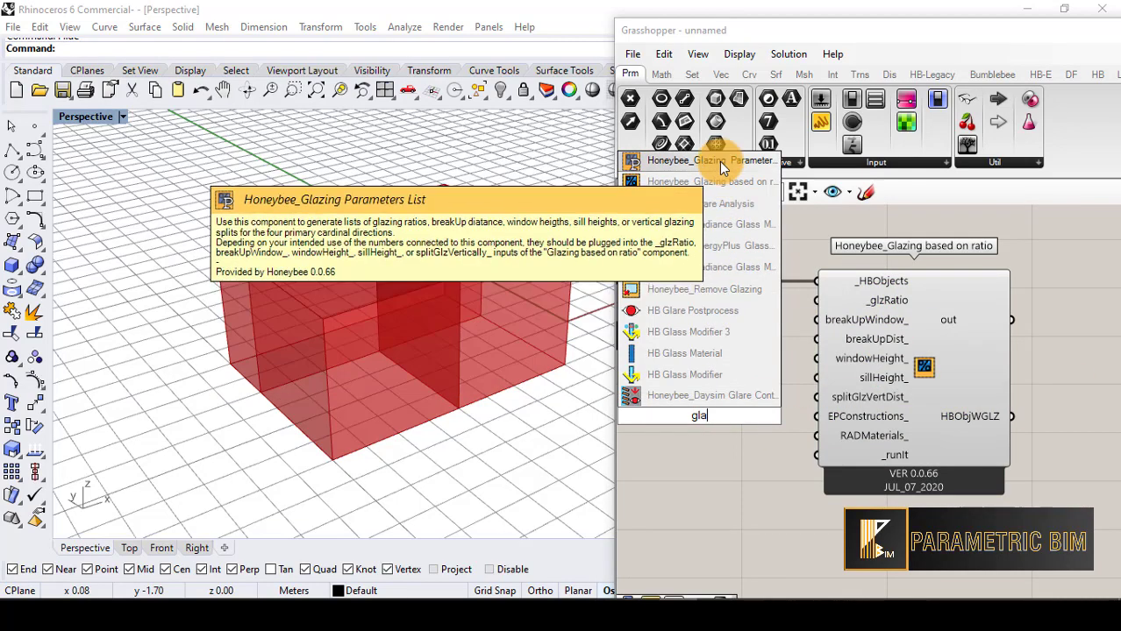
click(711, 160)
drag(725, 415, 724, 432)
scroll(706, 438, up, 2)
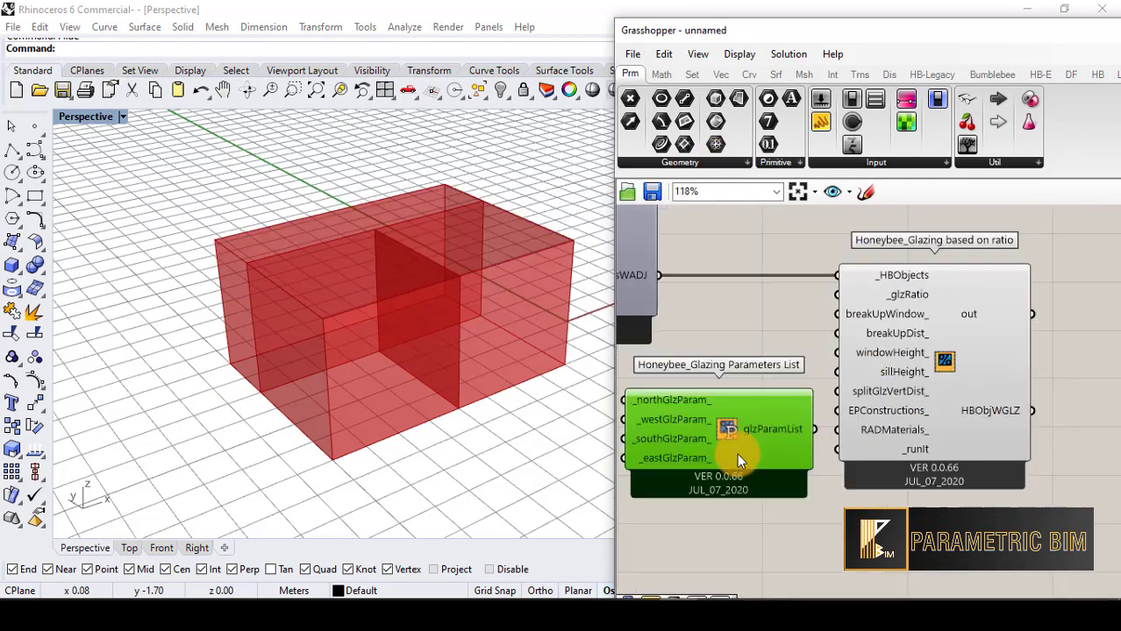
drag(791, 427, 843, 267)
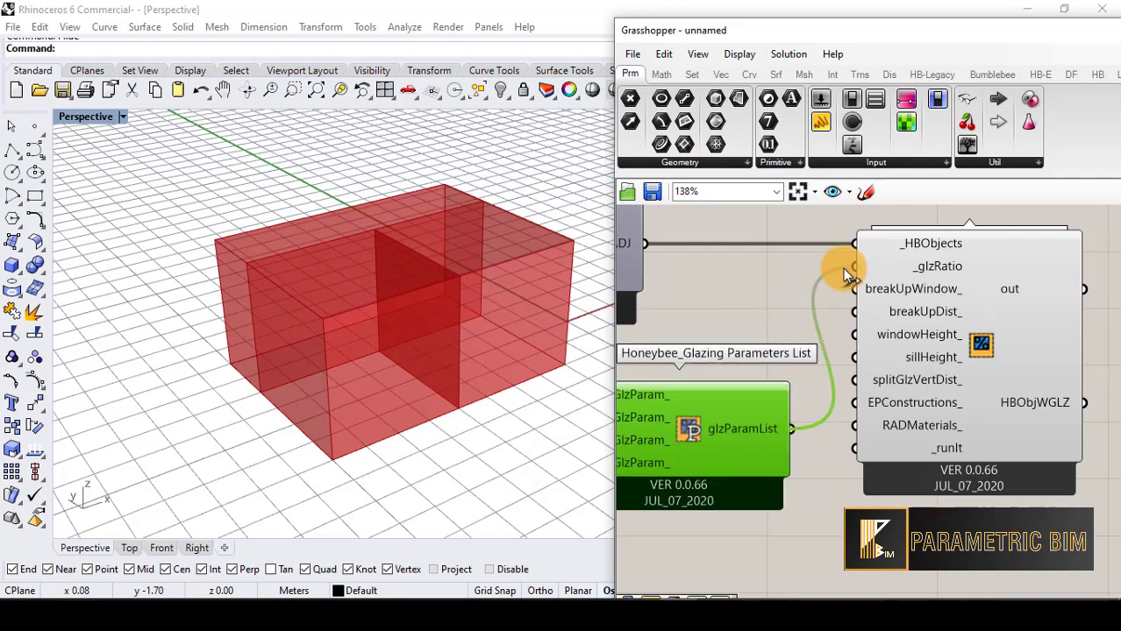
Add a Number Slider at 0.3 beside the Glazing Parameters List and connect it to the _southGlzParam_ input.
scroll(1044, 342, down, 4)
scroll(849, 399, up, 5)
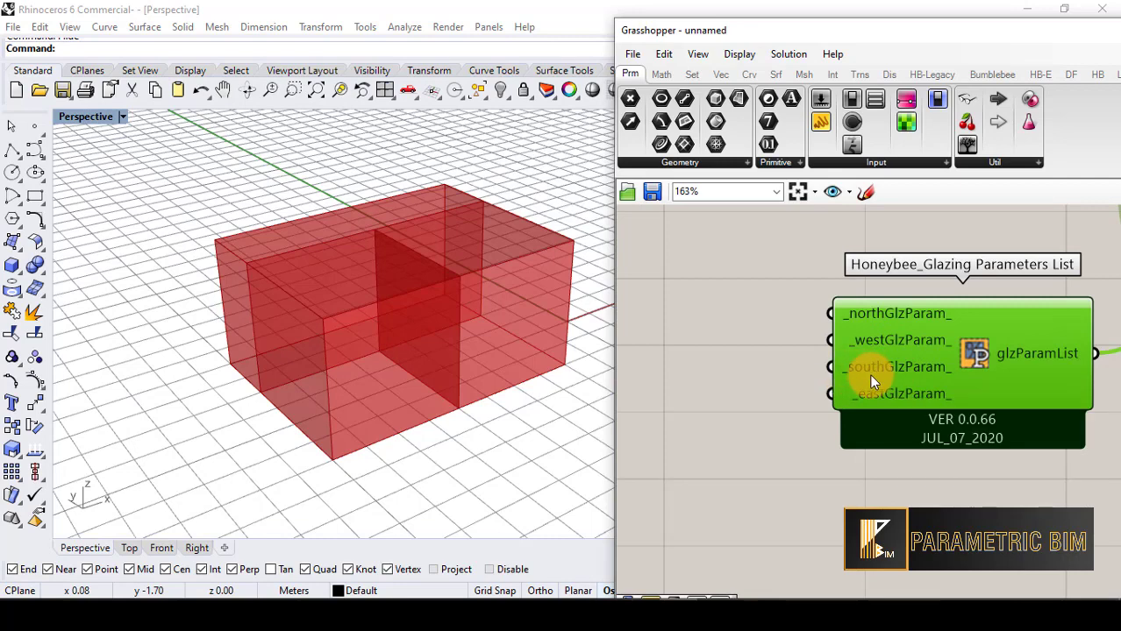
double_click(697, 371)
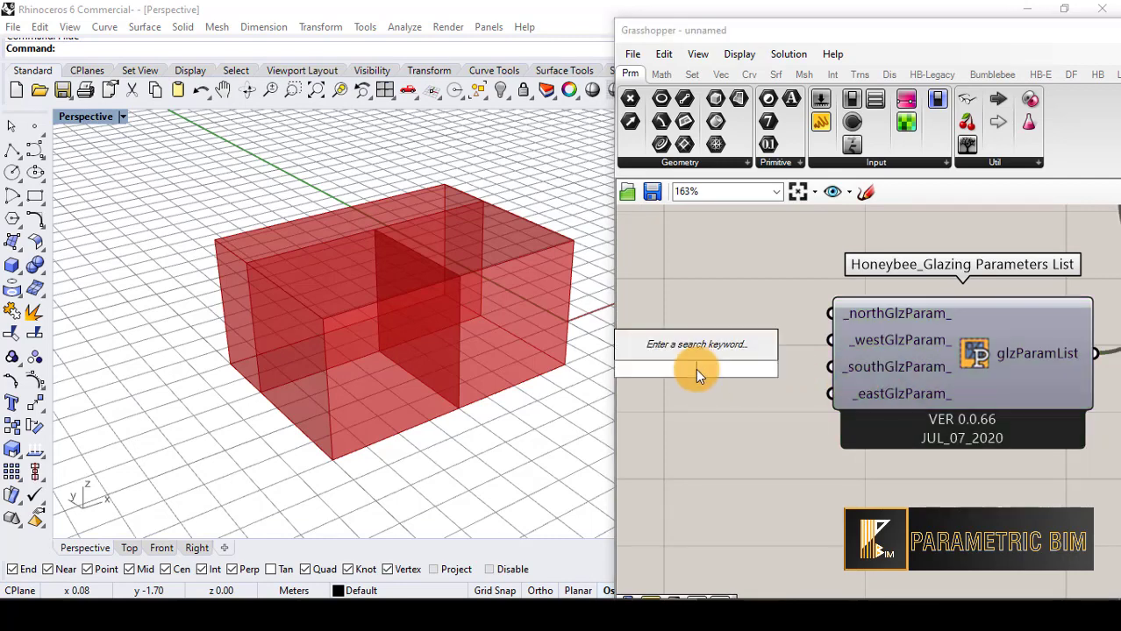
text(slider)
key(Return)
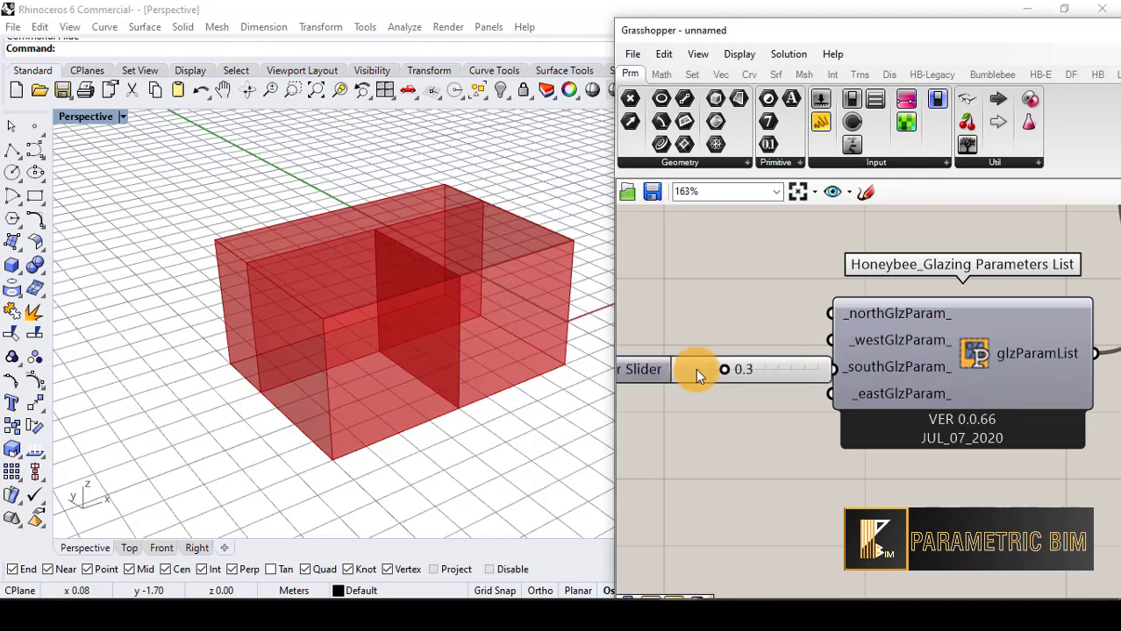
scroll(697, 372, down, 4)
scroll(743, 384, up, 3)
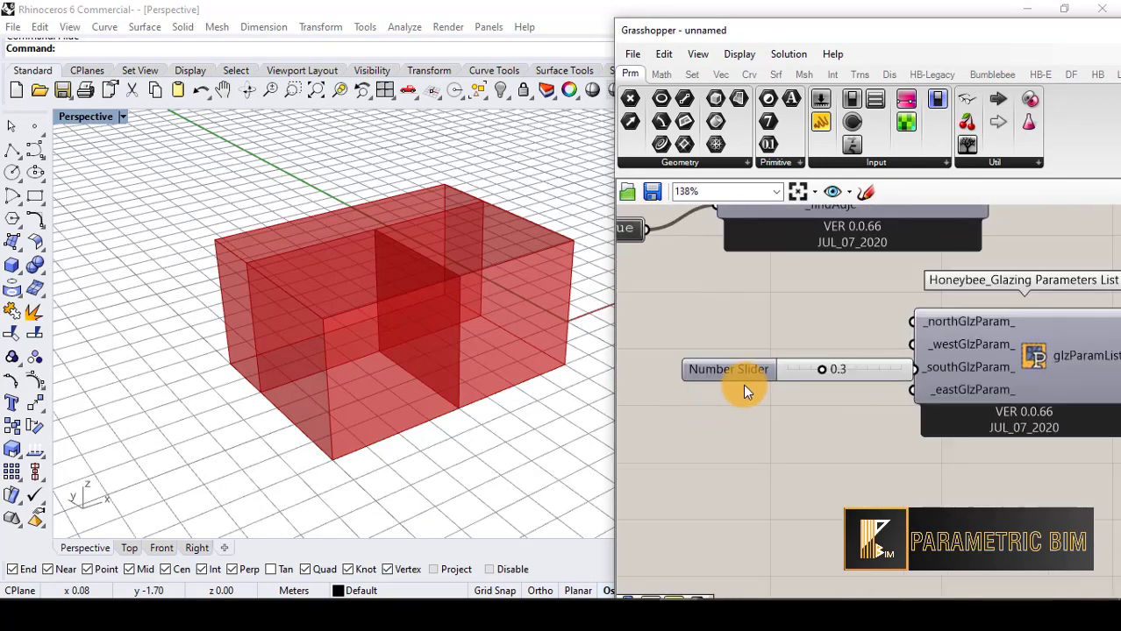
click(744, 374)
drag(744, 374, 678, 375)
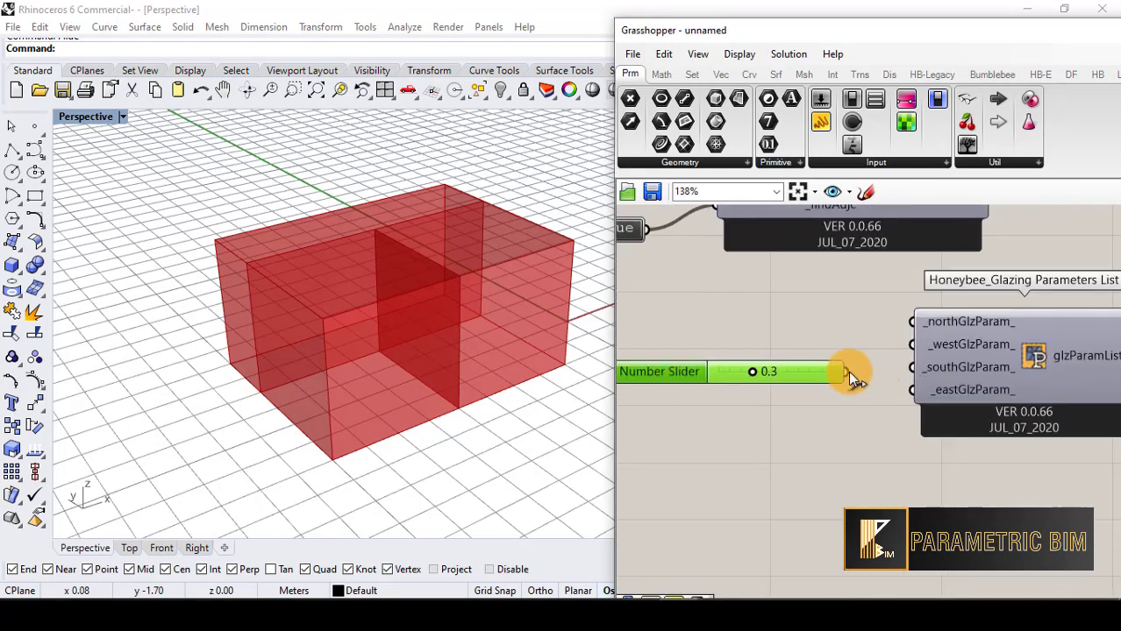
drag(902, 372, 912, 368)
scroll(875, 393, down, 3)
scroll(971, 367, up, 1)
scroll(1007, 357, down, 1)
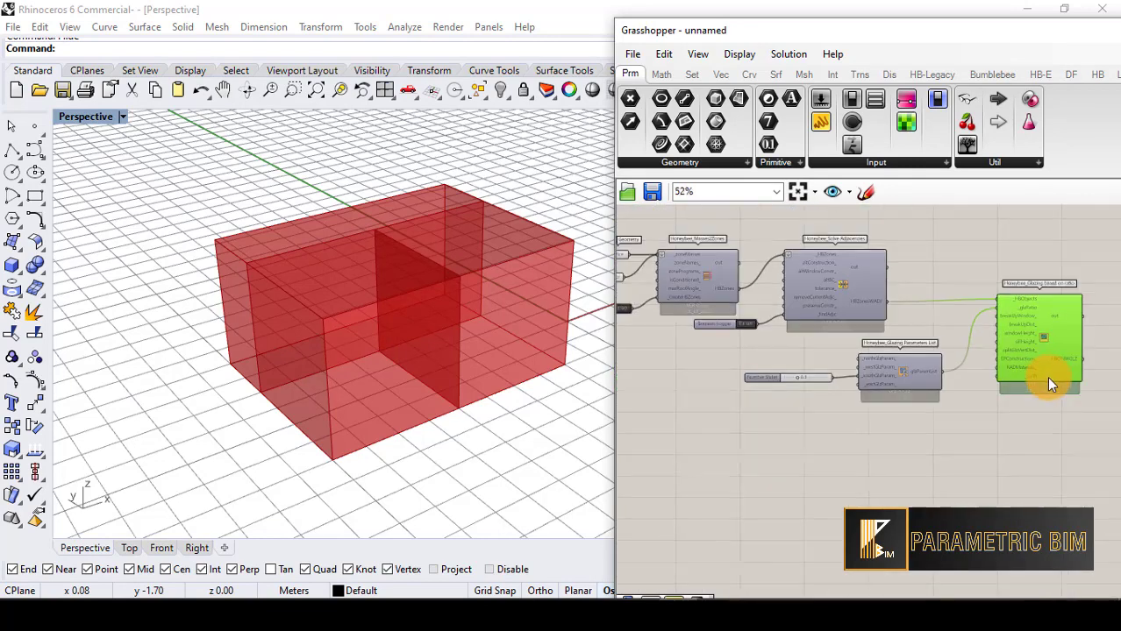
Add a Boolean Toggle near Glazing based on ratio, connect it to the _runIt input, and set it to True.
scroll(1047, 377, up, 3)
click(819, 426)
double_click(819, 425)
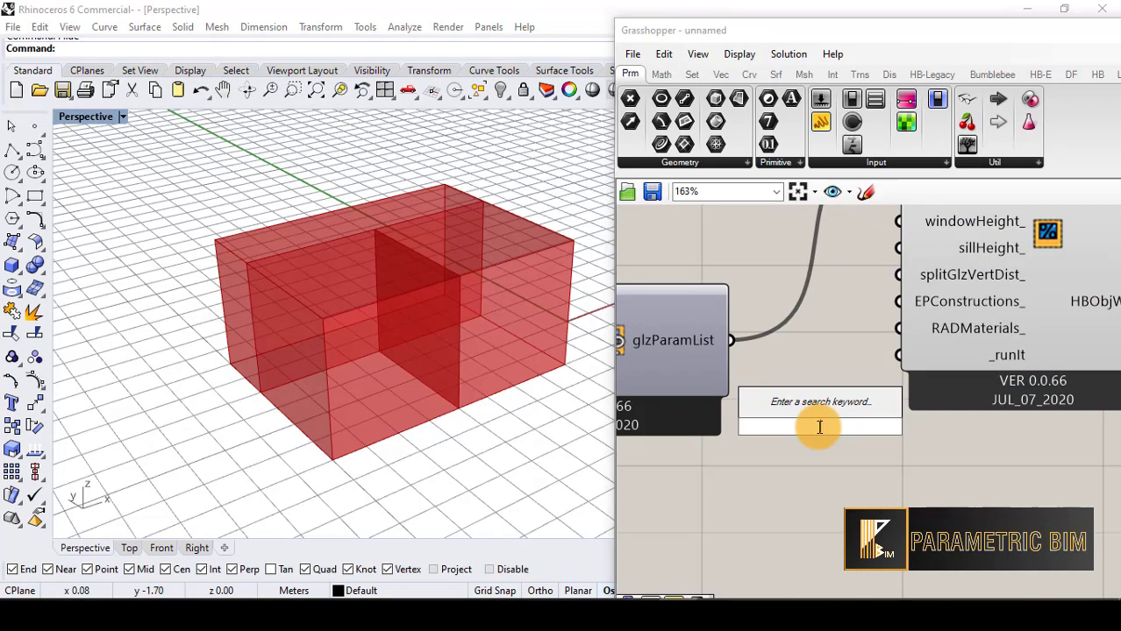
text(to)
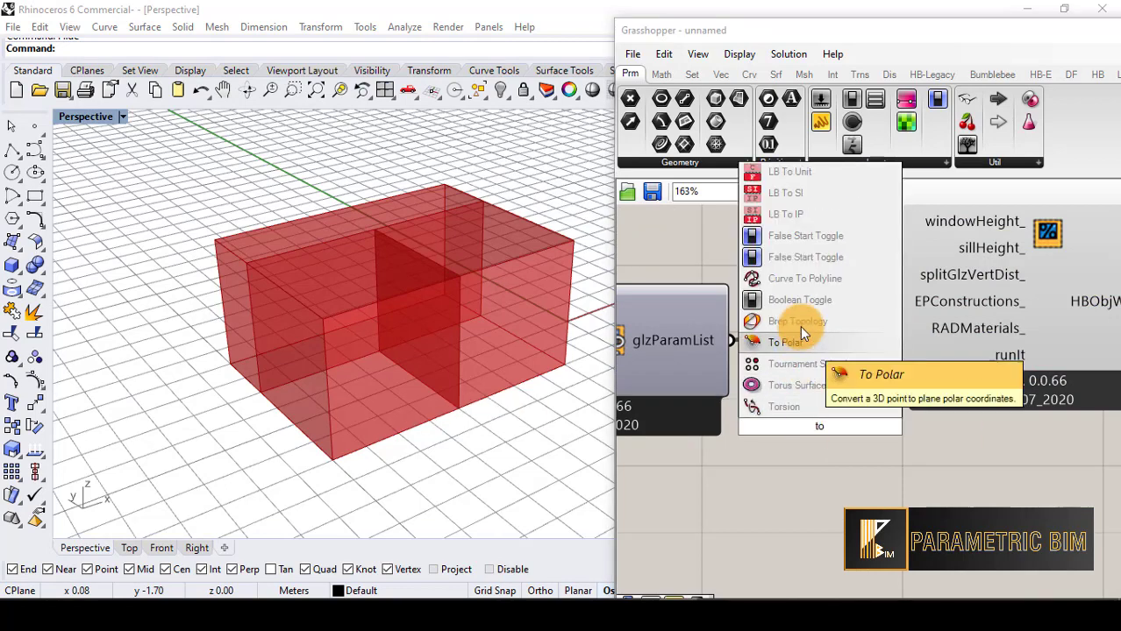
click(804, 317)
drag(798, 430, 731, 468)
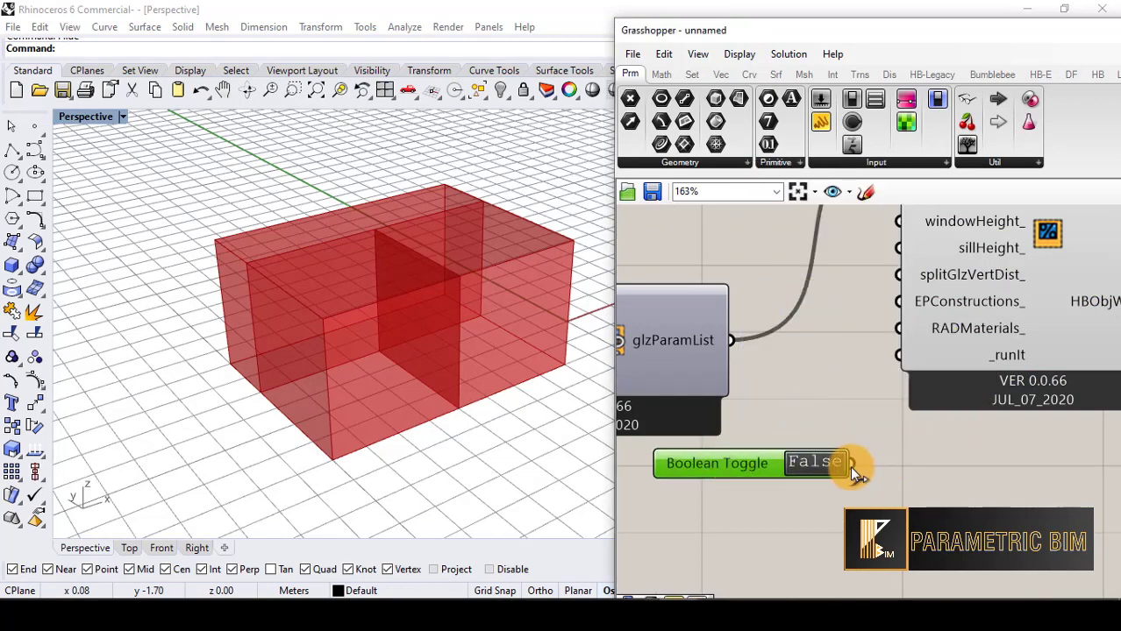
drag(851, 465, 895, 356)
double_click(814, 462)
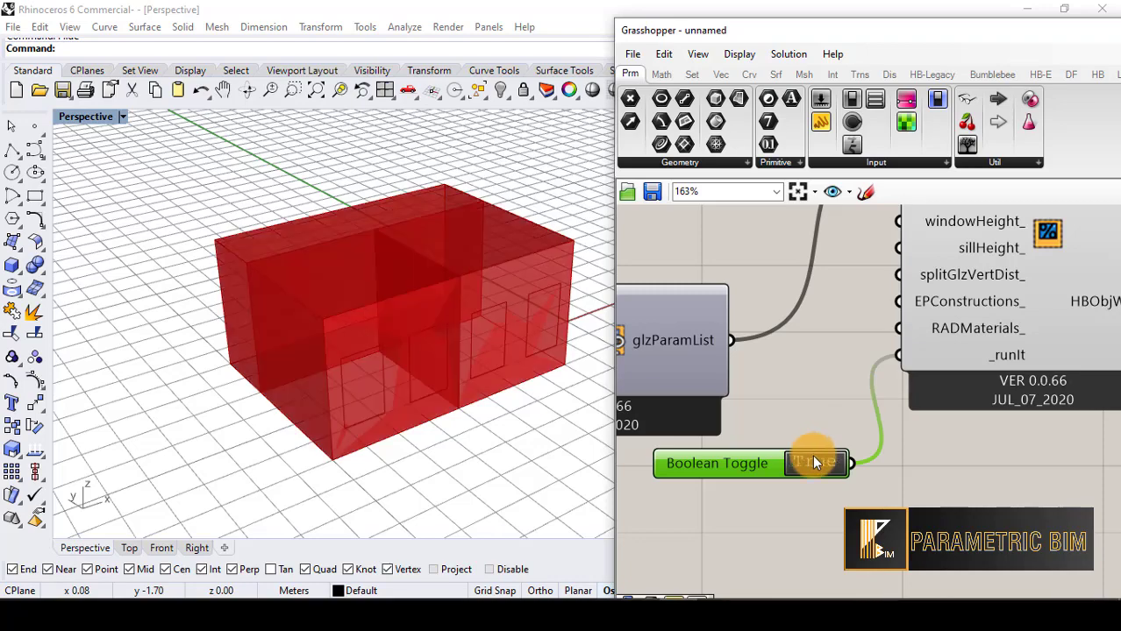
Examine the window openings on the glazed facade of the zones in the Rhino Perspective viewport.
click(504, 386)
scroll(496, 380, up, 5)
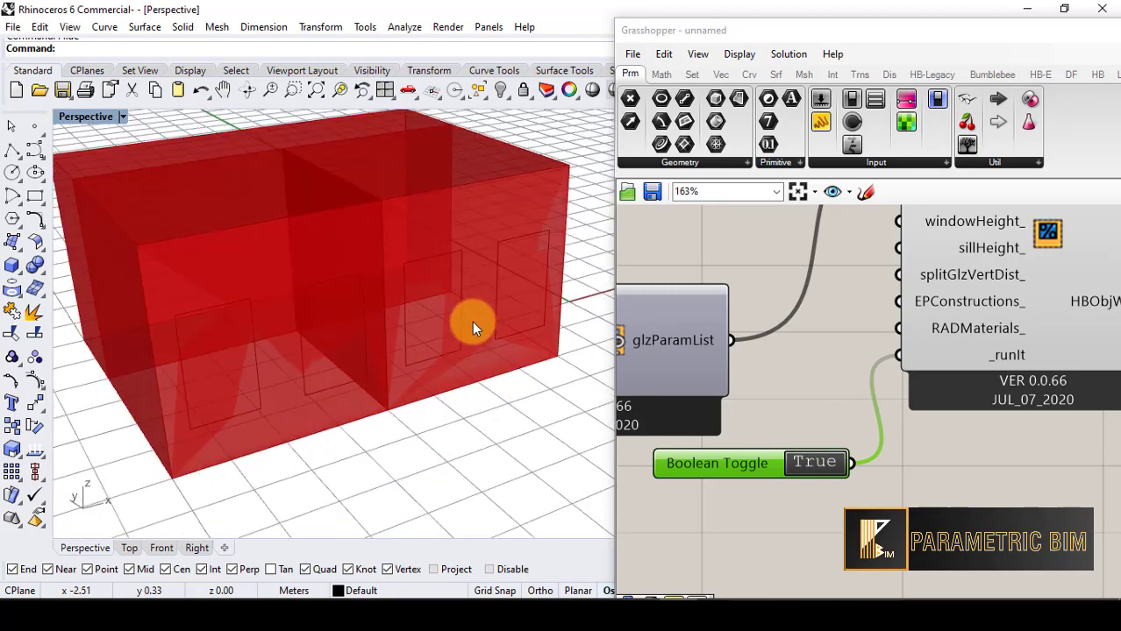
scroll(465, 307, up, 3)
scroll(485, 312, down, 6)
right_drag(463, 350, 474, 353)
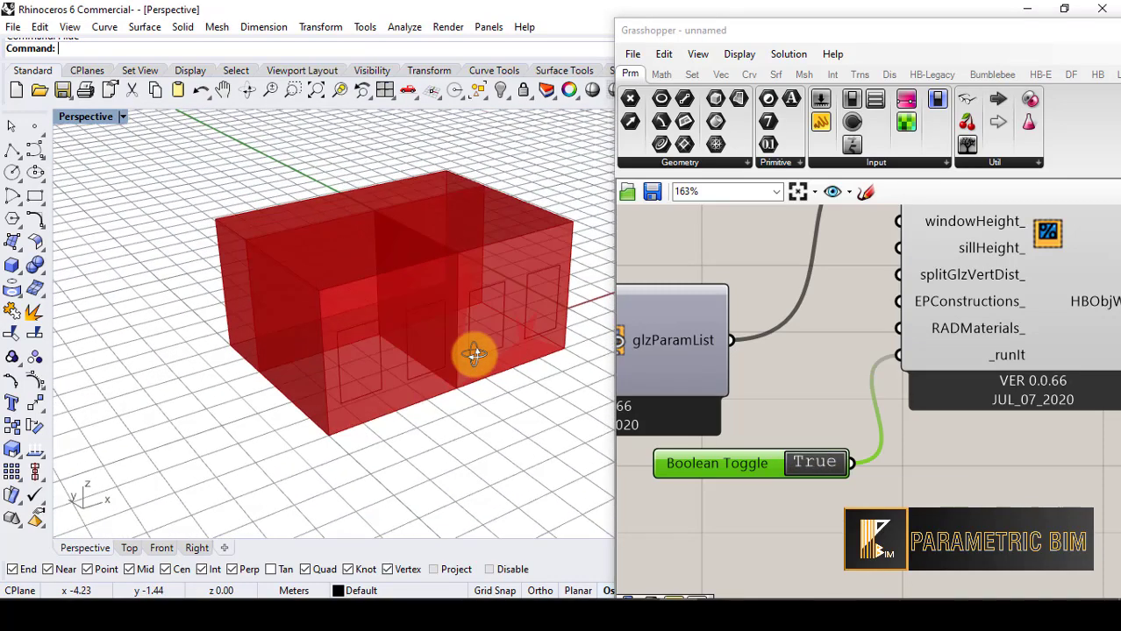
scroll(482, 335, down, 3)
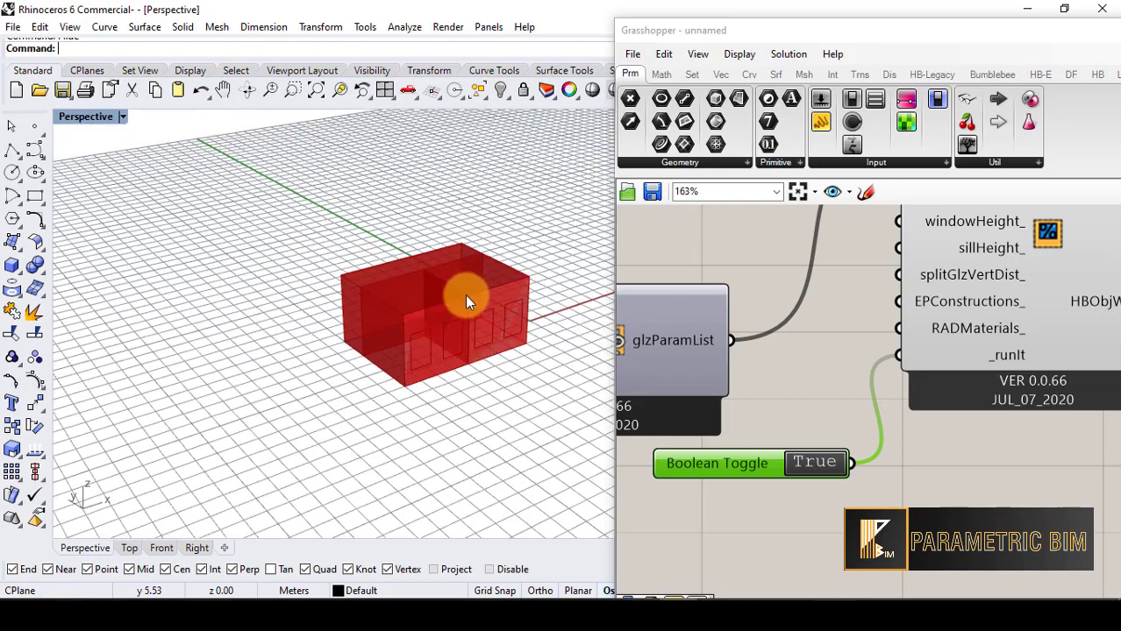
right_drag(465, 301, 463, 310)
Add a Honeybee_Decompose Based On Type component and connect HBObjWGLZ from Glazing based on ratio to its _HBZone input.
scroll(922, 365, down, 6)
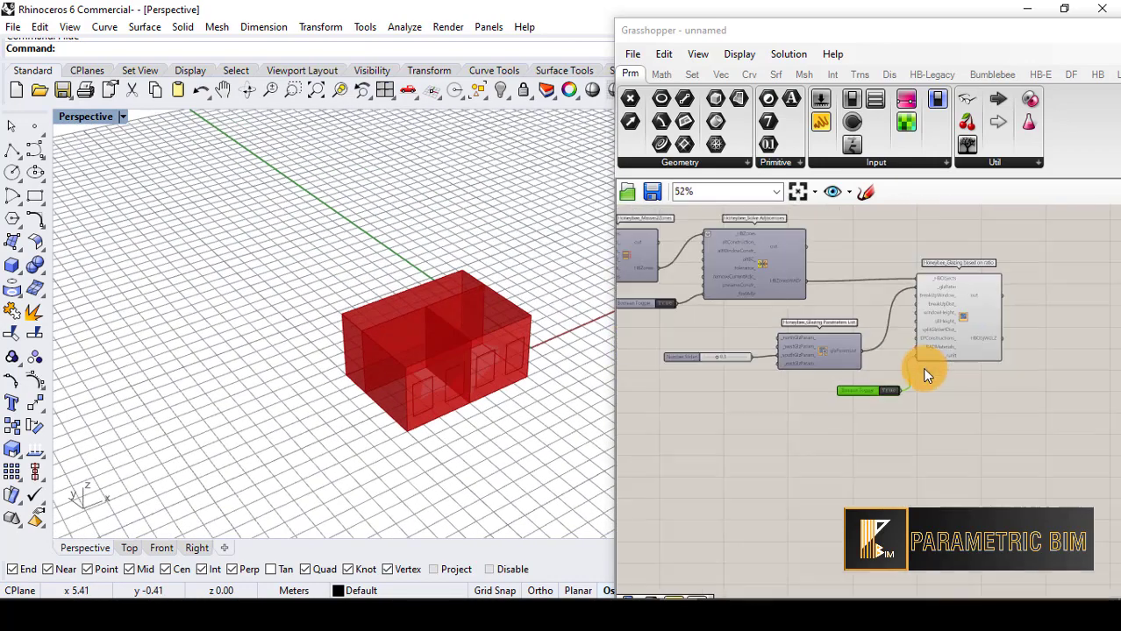
scroll(984, 377, down, 3)
scroll(954, 341, up, 3)
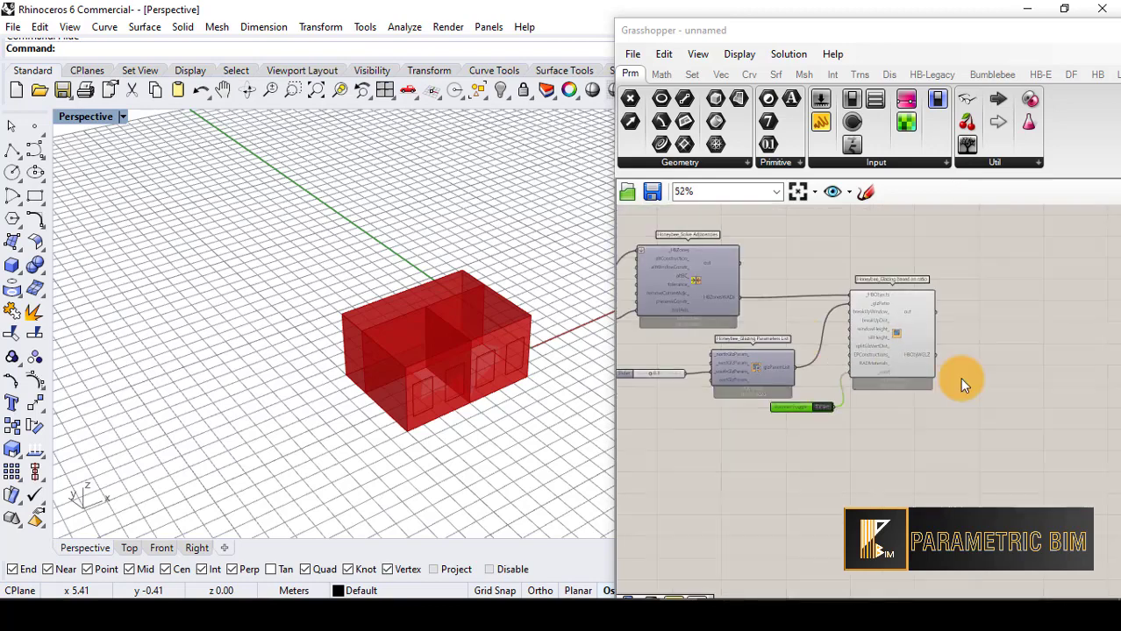
scroll(960, 378, up, 3)
double_click(966, 361)
text(d)
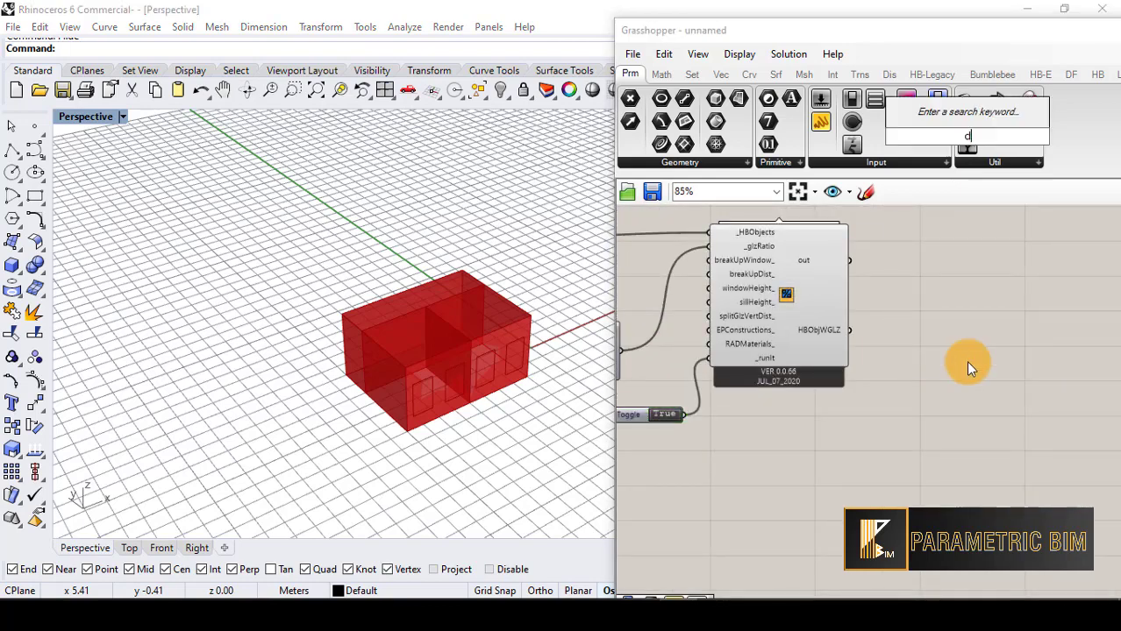
text(eco)
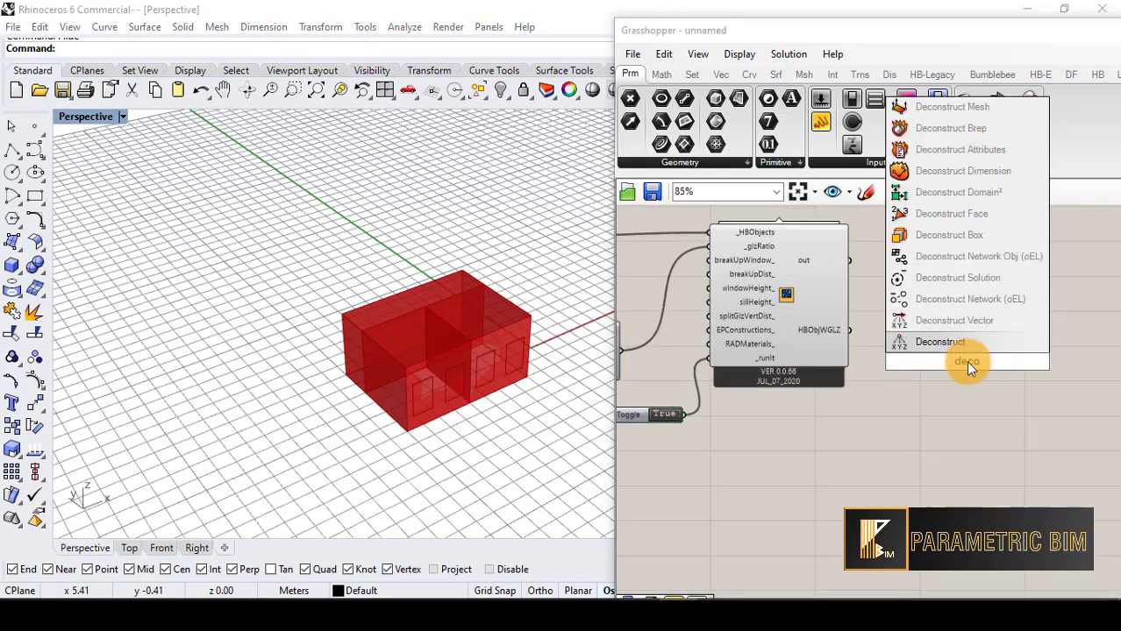
text(m)
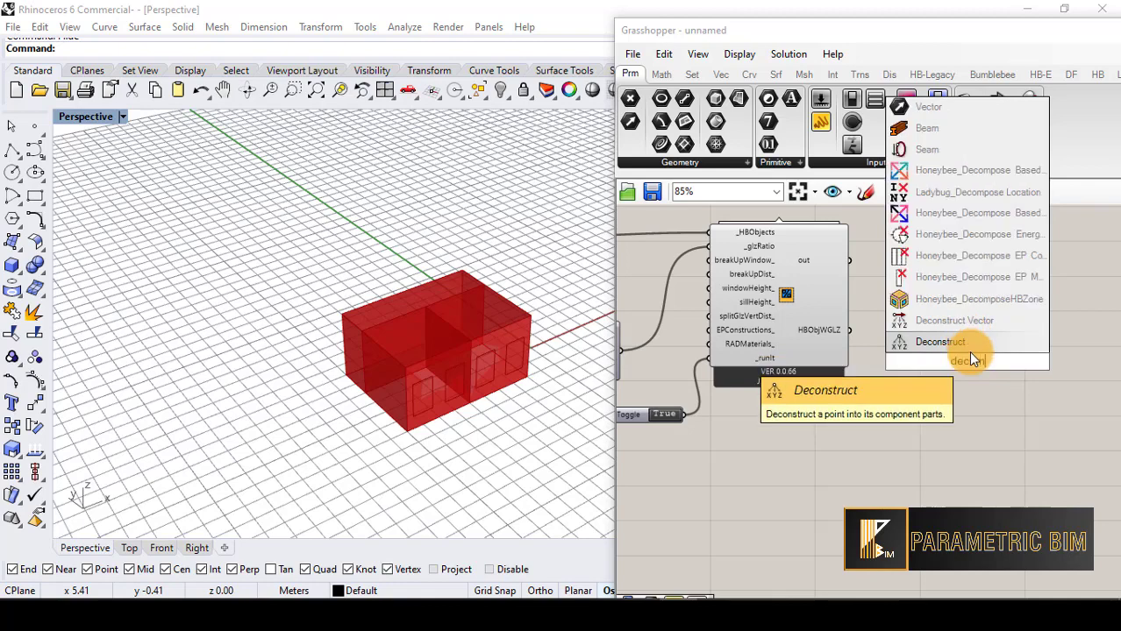
click(988, 163)
drag(979, 358, 1005, 383)
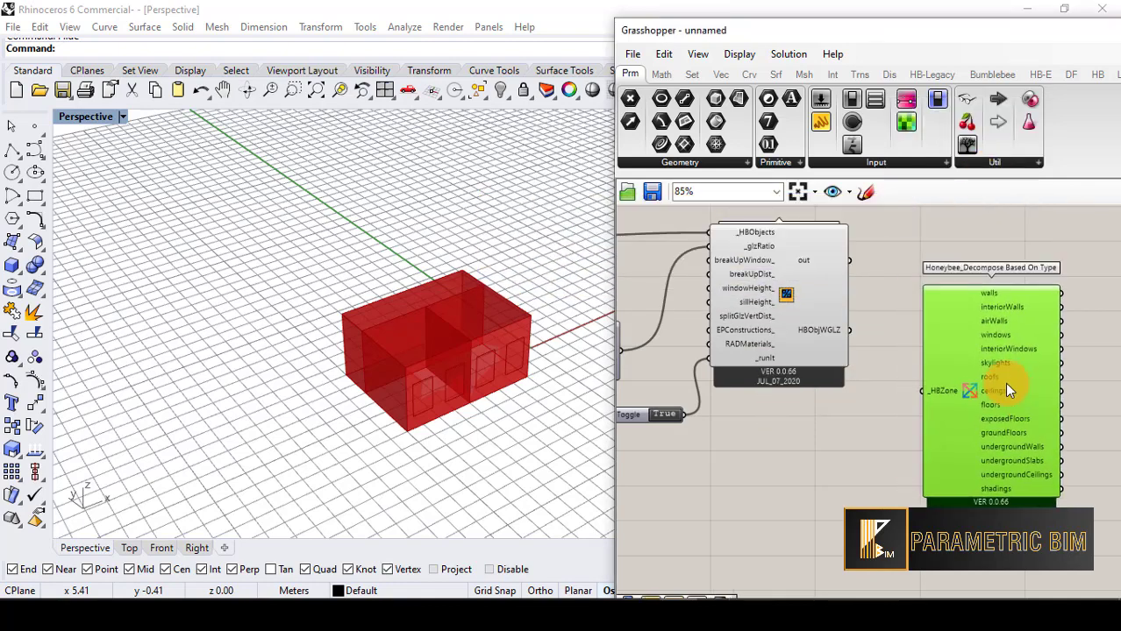
scroll(1005, 383, up, 3)
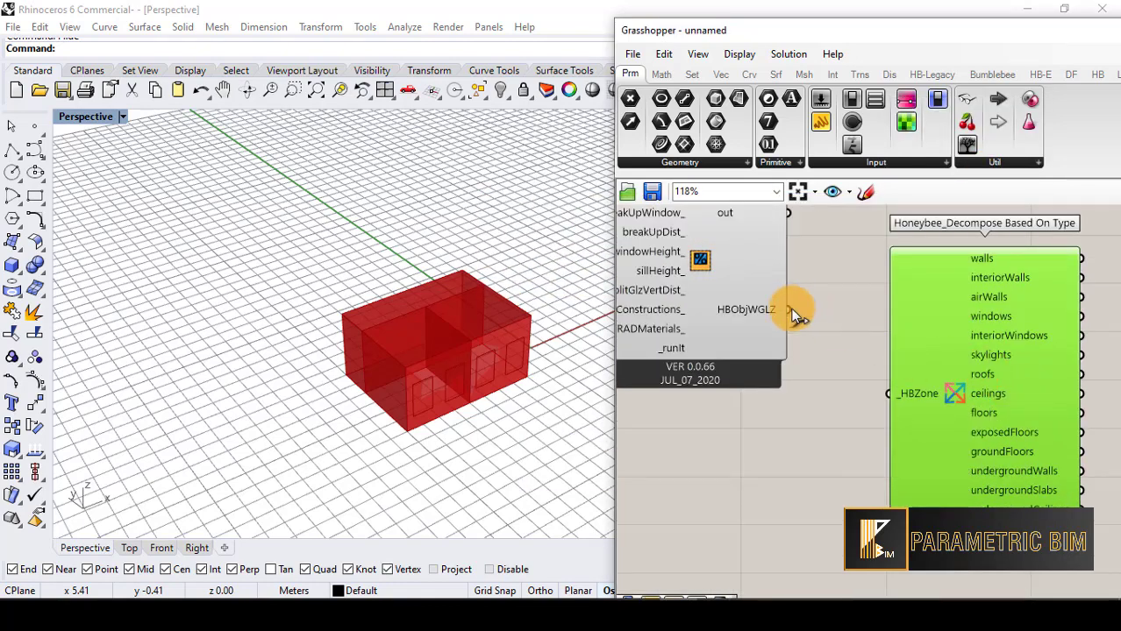
drag(795, 308, 888, 394)
Add a Custom Preview component and place it beside the walls output of Decompose Based On Type.
scroll(866, 467, down, 4)
scroll(867, 467, up, 3)
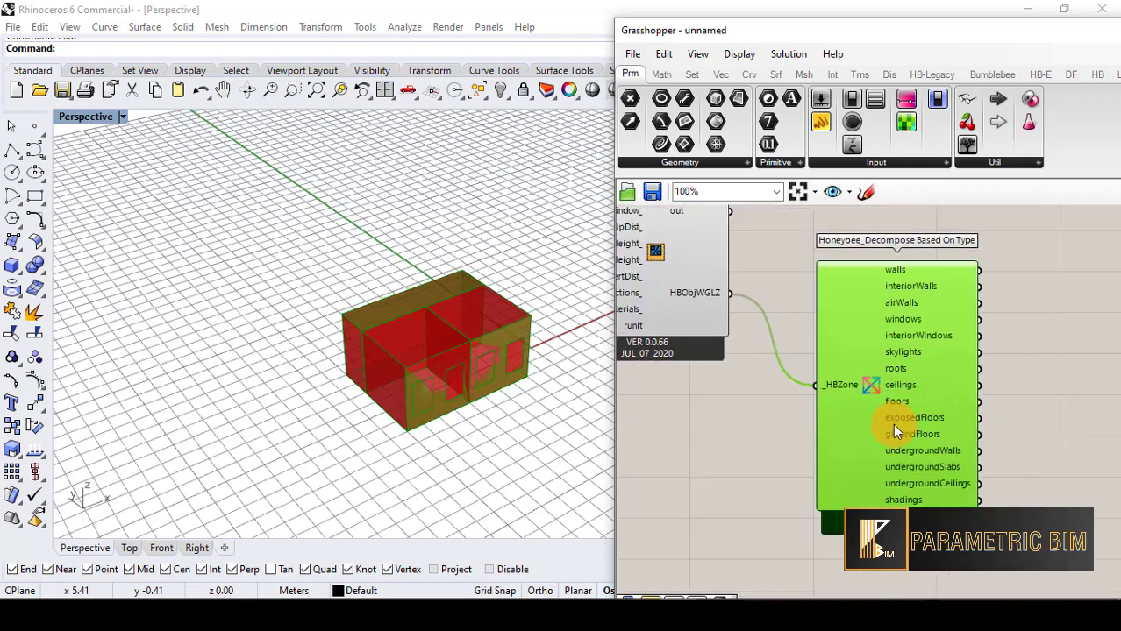
scroll(976, 400, down, 2)
scroll(807, 313, up, 2)
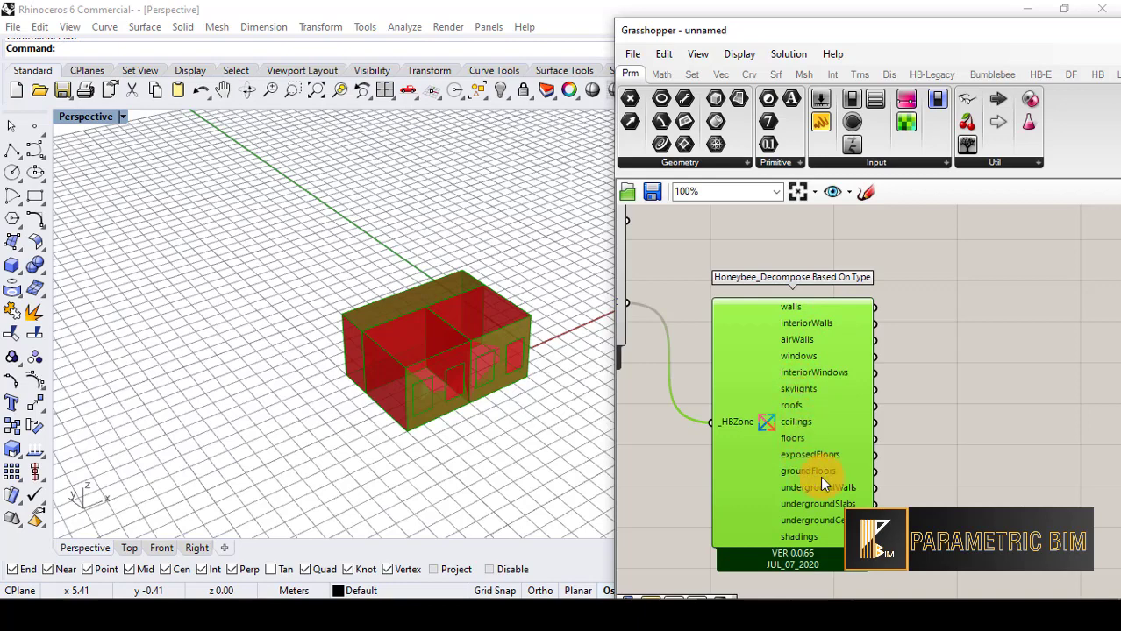
scroll(903, 390, down, 2)
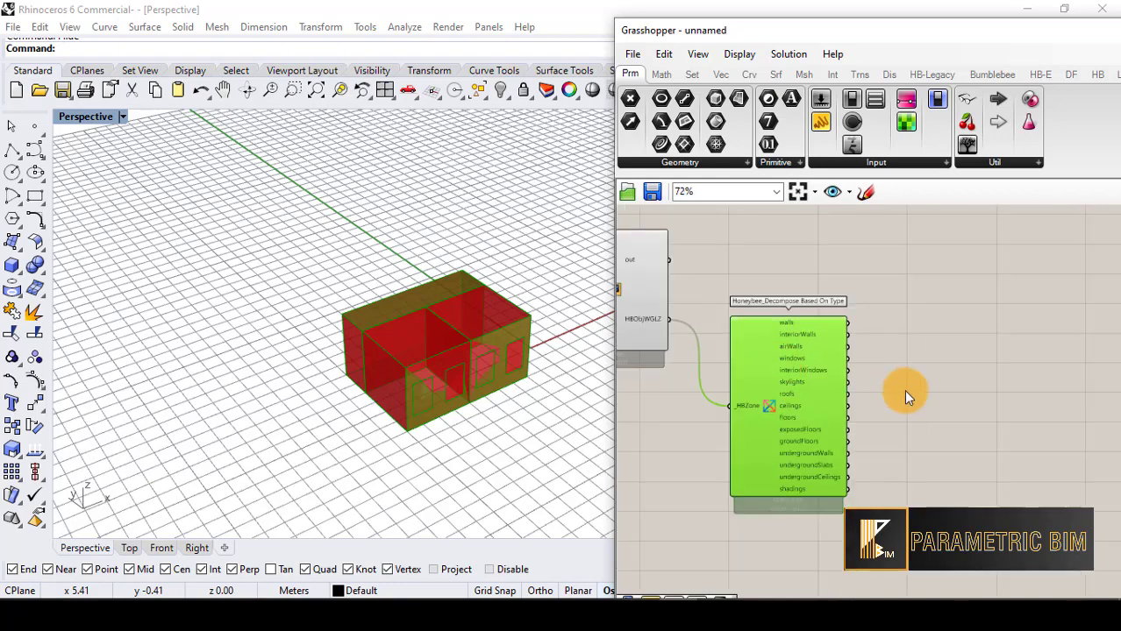
scroll(903, 389, up, 3)
double_click(949, 358)
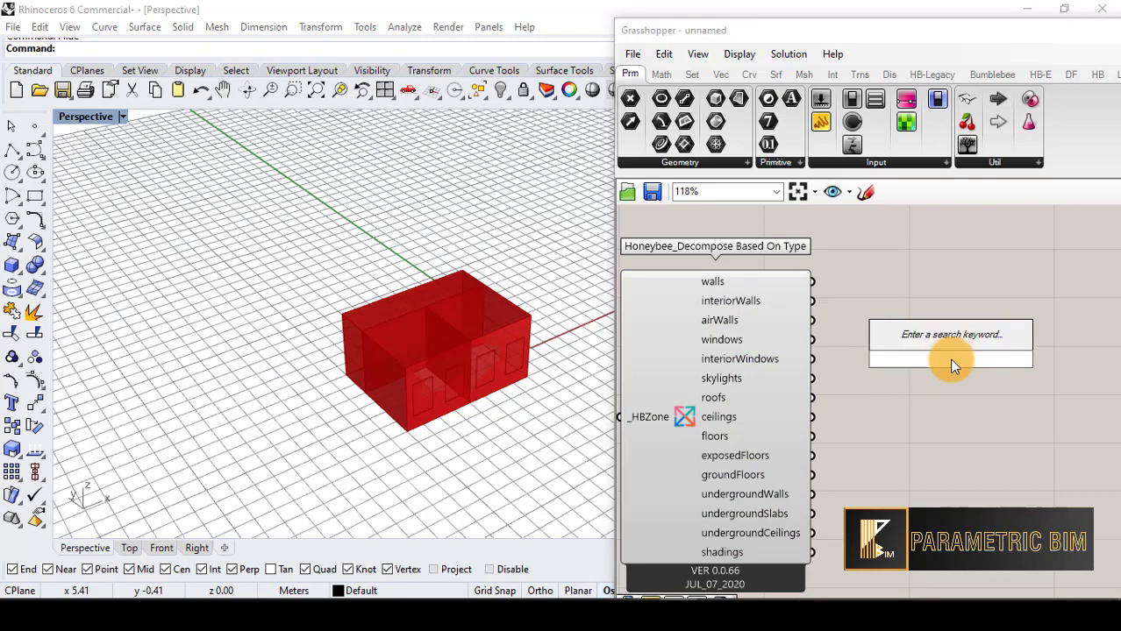
text(custom)
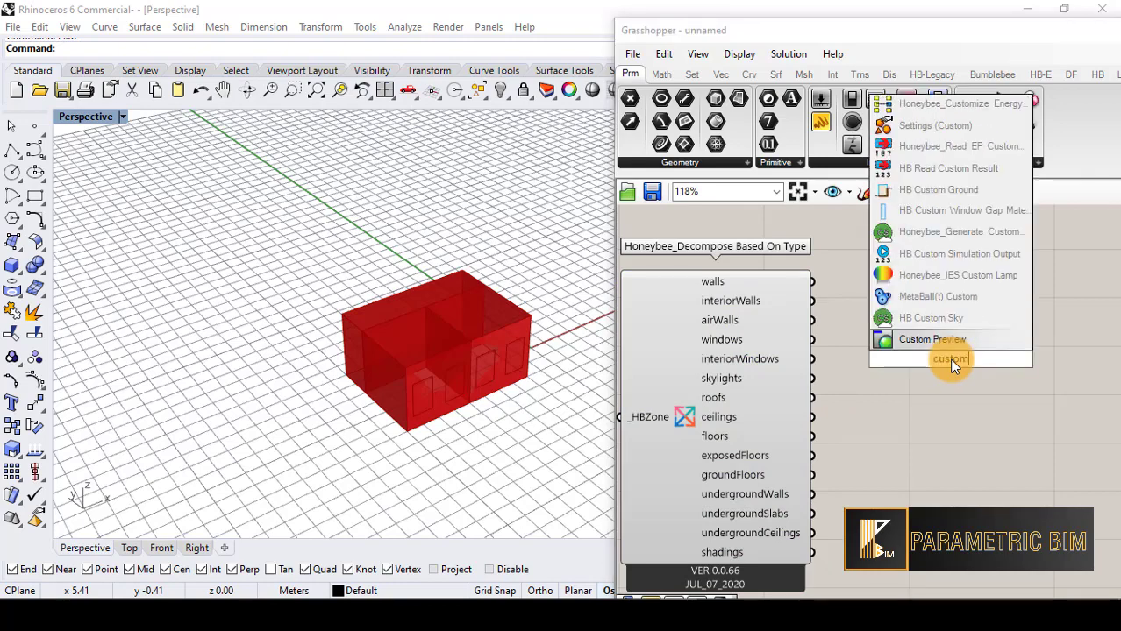
click(945, 339)
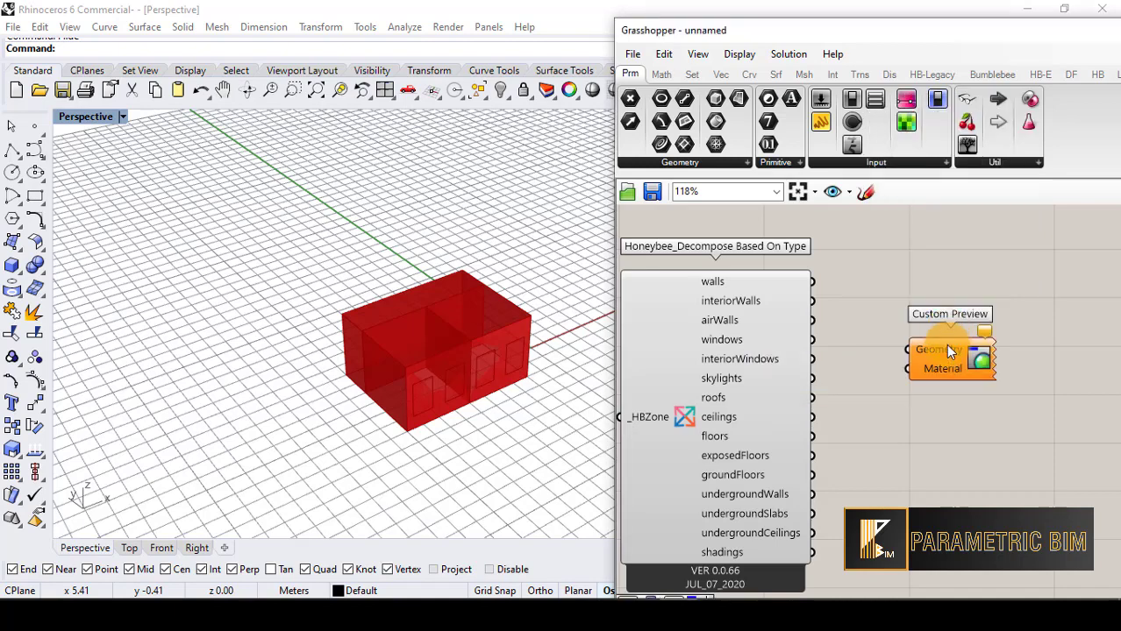
drag(945, 344, 958, 292)
Add a Colour Swatch, set it to white, and connect it to the Material input of the Custom Preview.
double_click(895, 351)
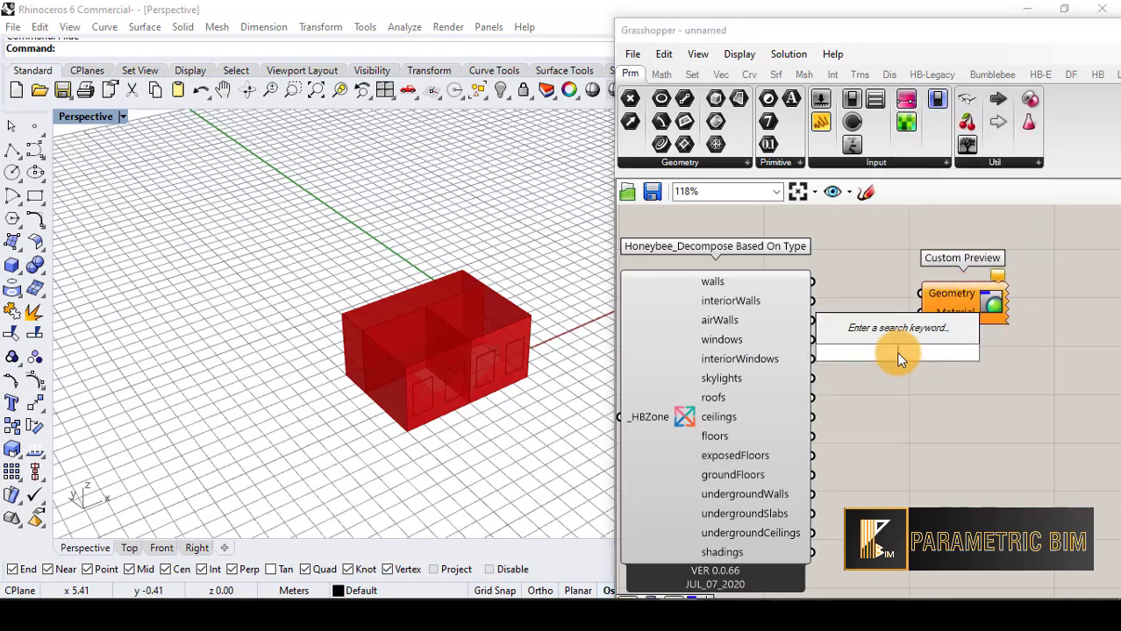
text(swatch)
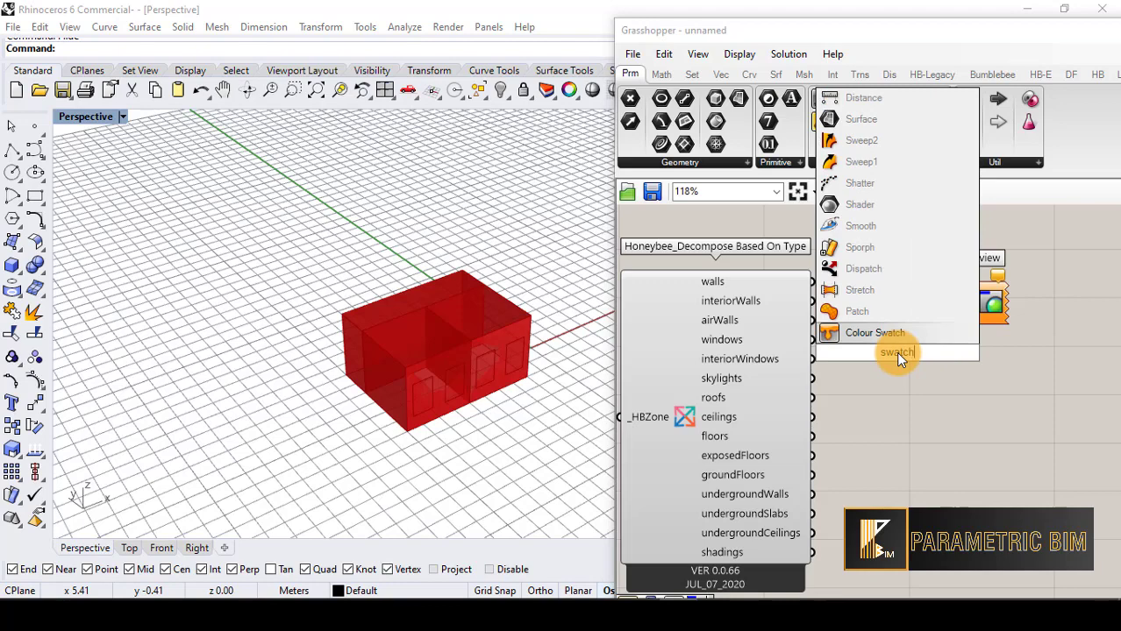
click(891, 340)
drag(962, 310, 1044, 313)
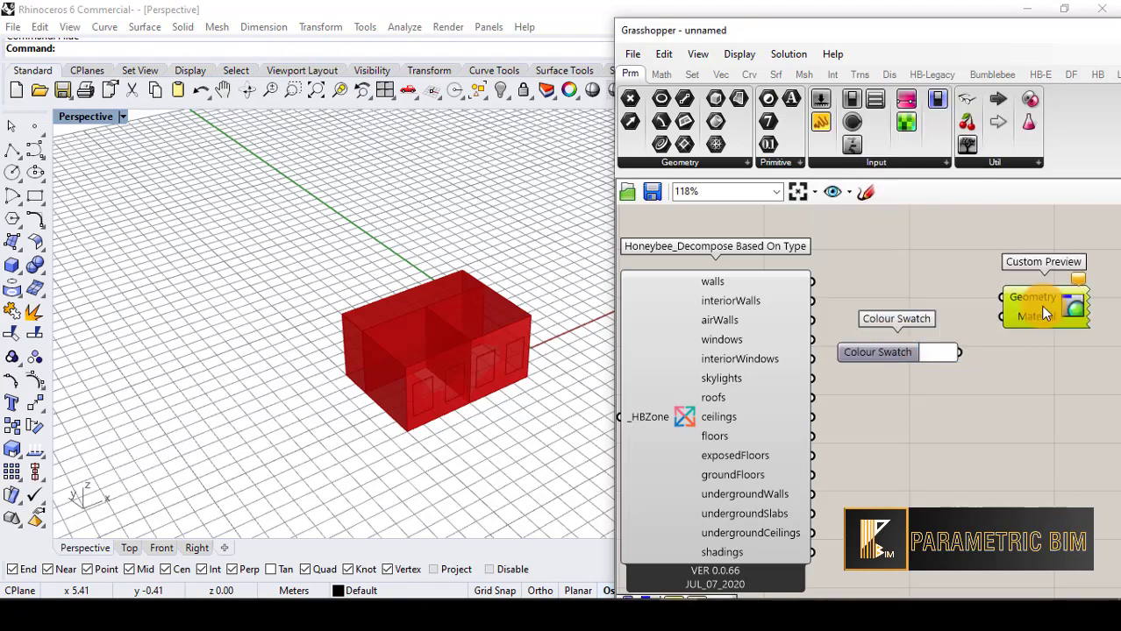
click(943, 352)
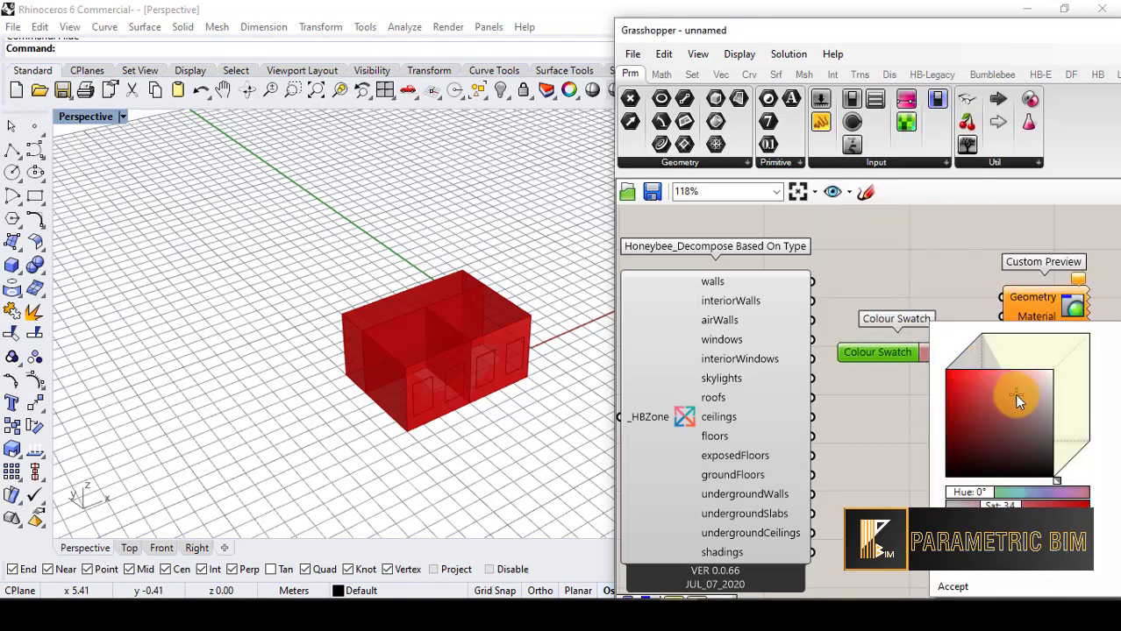
click(1087, 367)
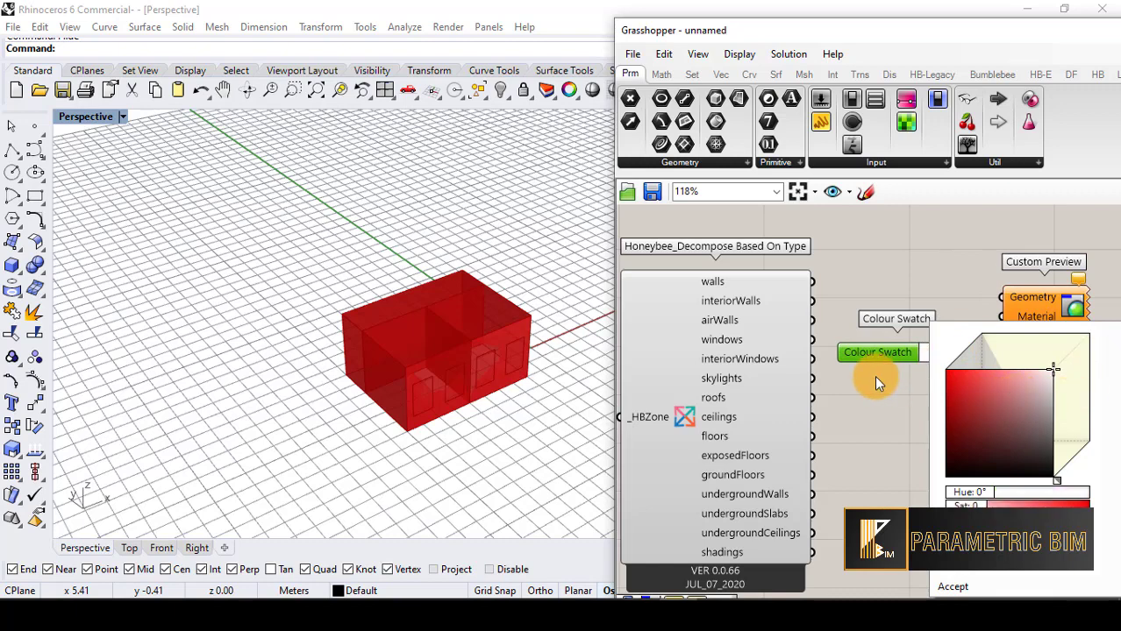
drag(963, 349, 980, 329)
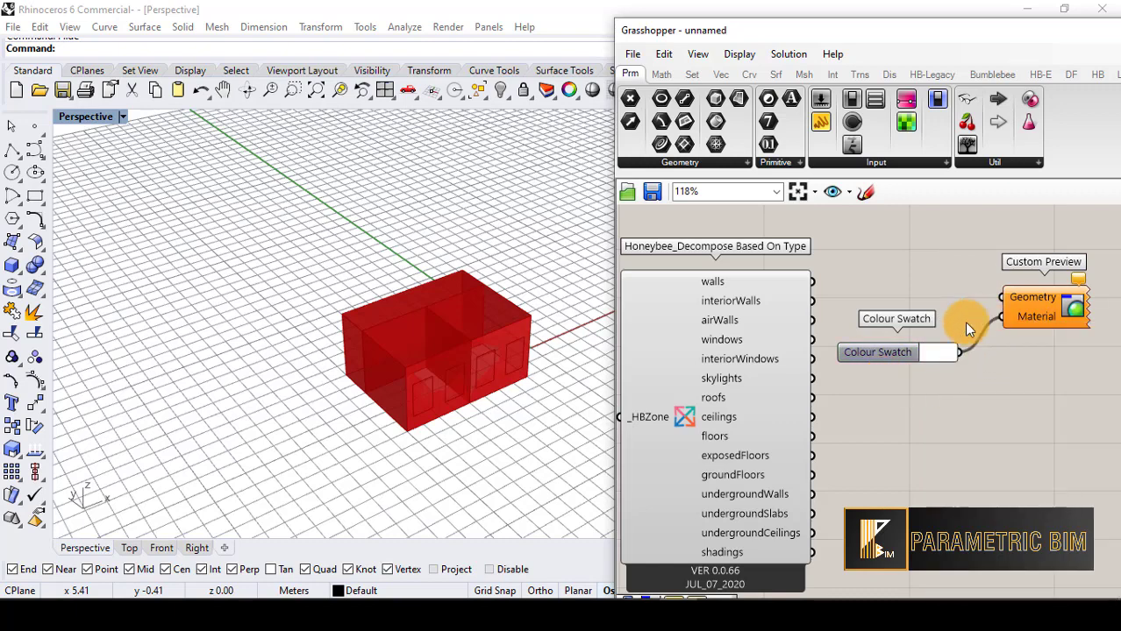
Connect the walls, roofs and groundFloors outputs to the Custom Preview's Geometry input, moving the Colour Swatch clear of the wires.
drag(814, 280, 1001, 298)
drag(899, 353, 901, 388)
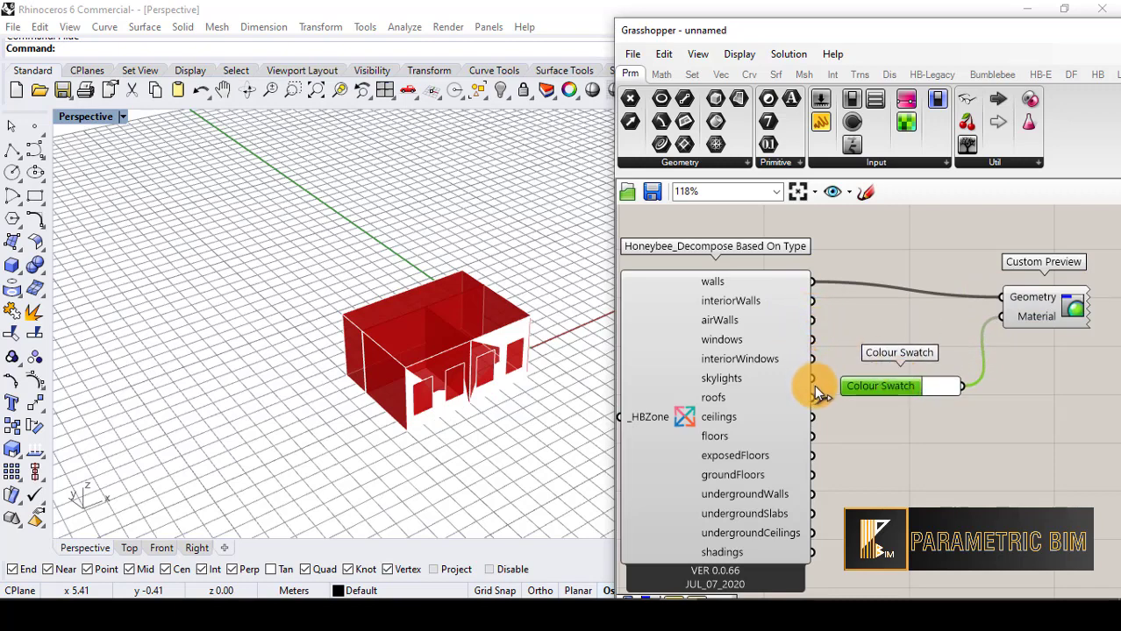
drag(813, 398, 983, 300)
drag(813, 399, 1000, 298)
drag(893, 392, 925, 419)
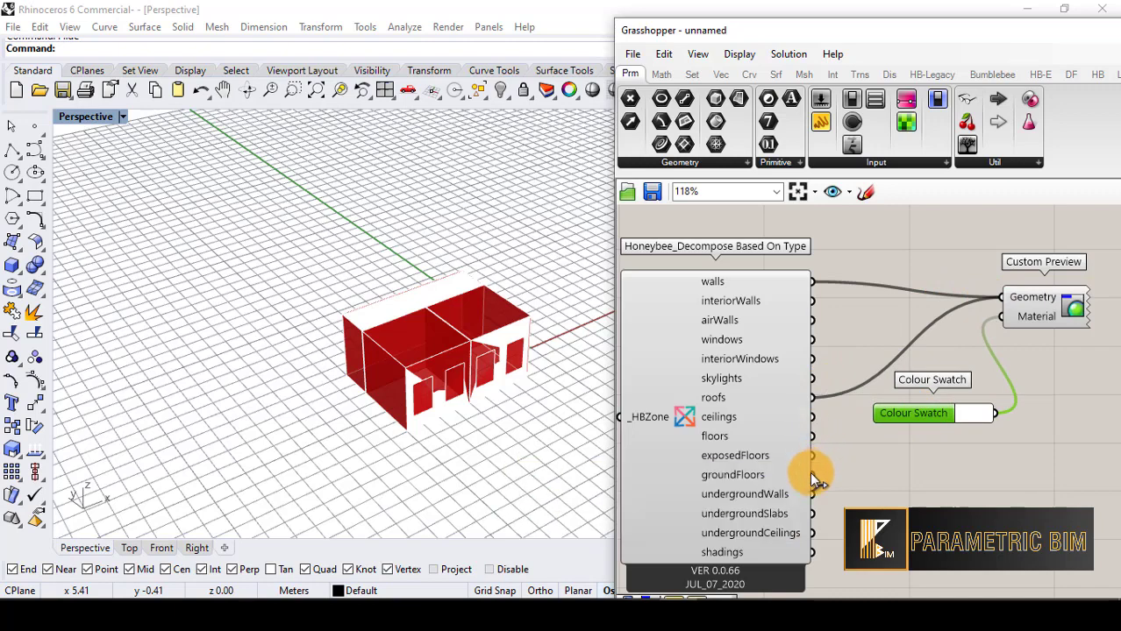
drag(812, 474, 996, 299)
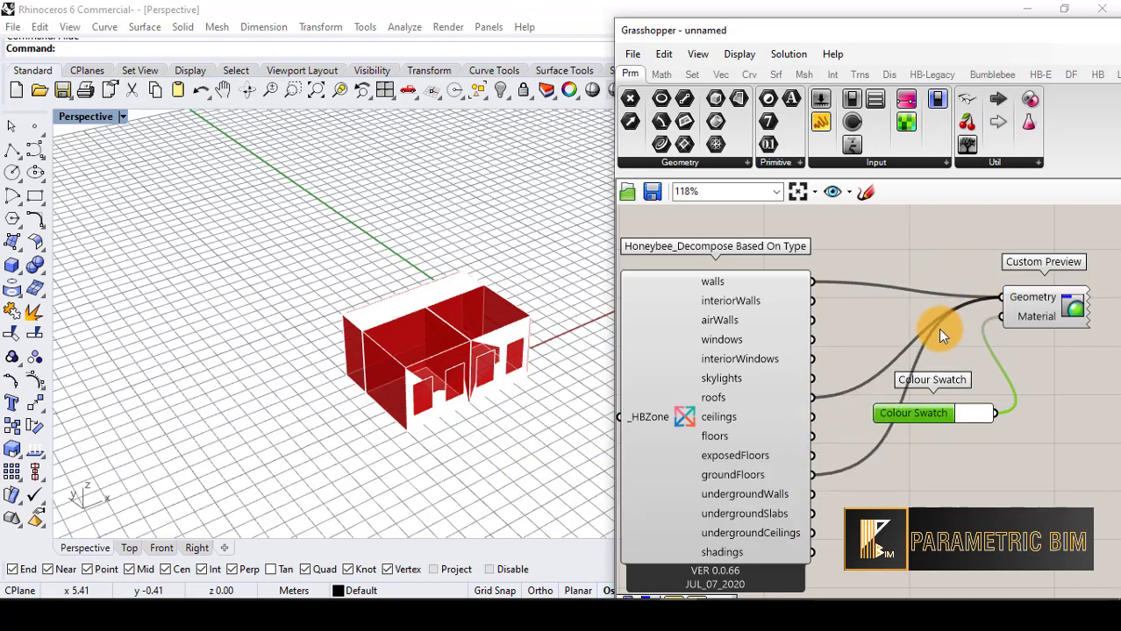
Turn off the viewport preview of the Glazing based on ratio and Decompose Based On Type components.
click(1050, 319)
scroll(926, 373, down, 5)
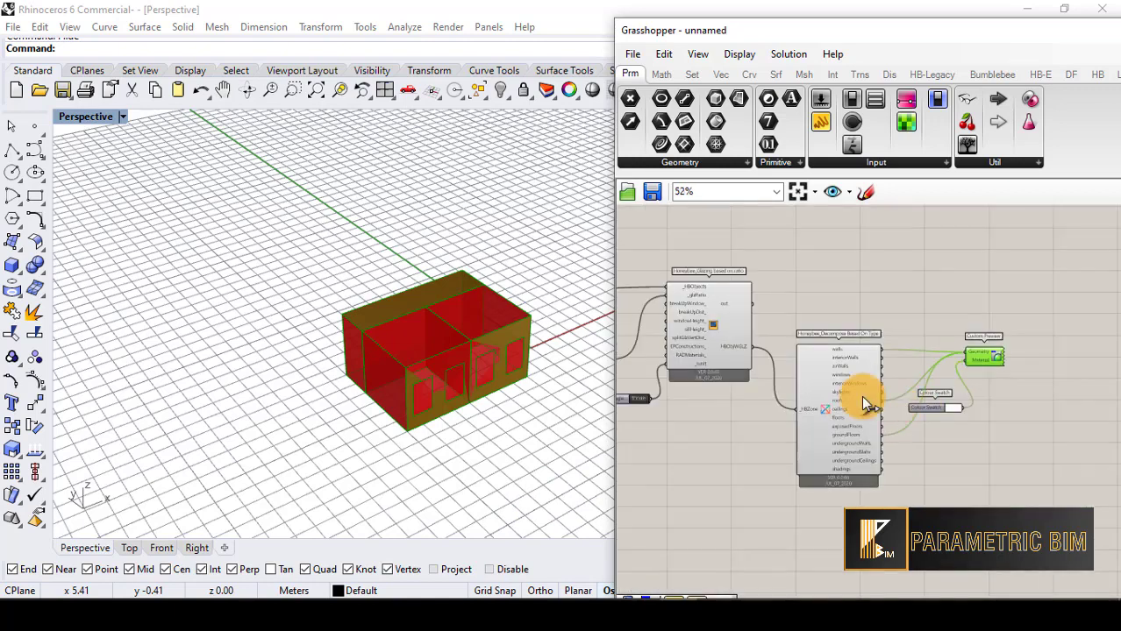
scroll(759, 320, up, 3)
click(758, 320)
middle_click(759, 320)
click(814, 280)
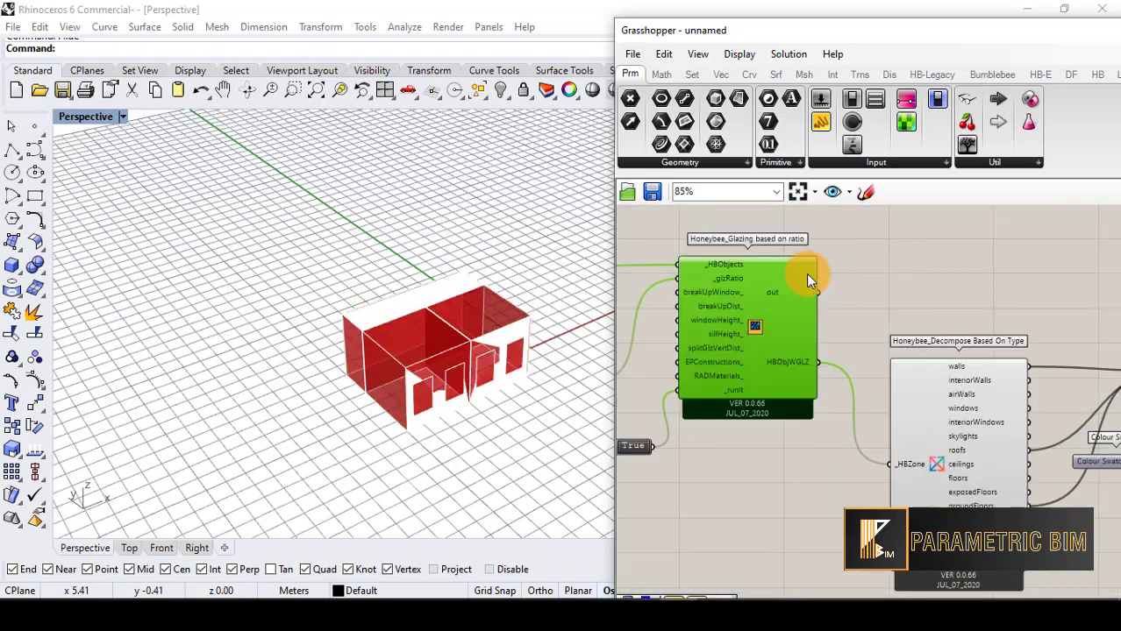
right_drag(947, 443, 908, 413)
click(908, 413)
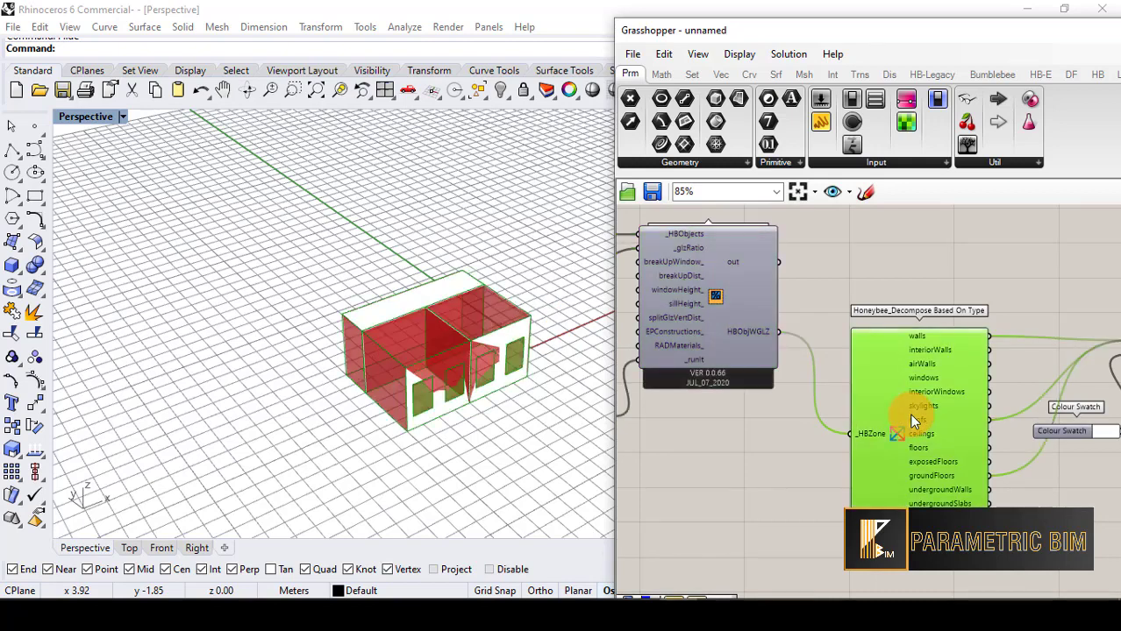
middle_click(908, 413)
click(953, 365)
Turn off the viewport preview of the Office and corridor Geometry parameters.
scroll(597, 354, down, 2)
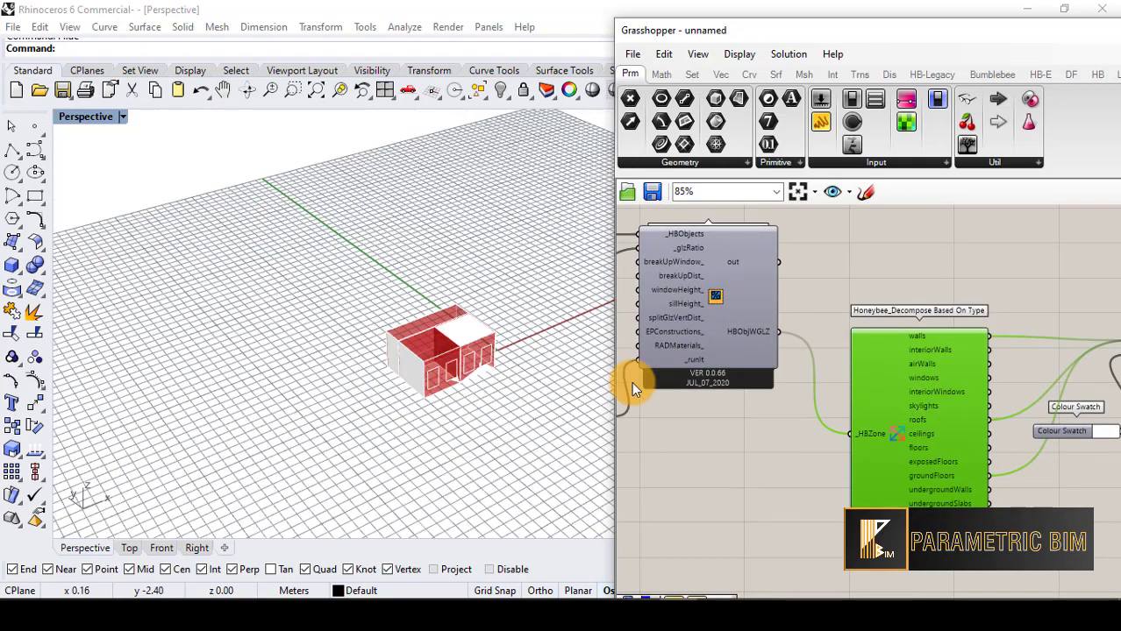
scroll(1024, 384, down, 3)
scroll(973, 387, down, 1)
scroll(788, 343, down, 2)
scroll(754, 336, up, 5)
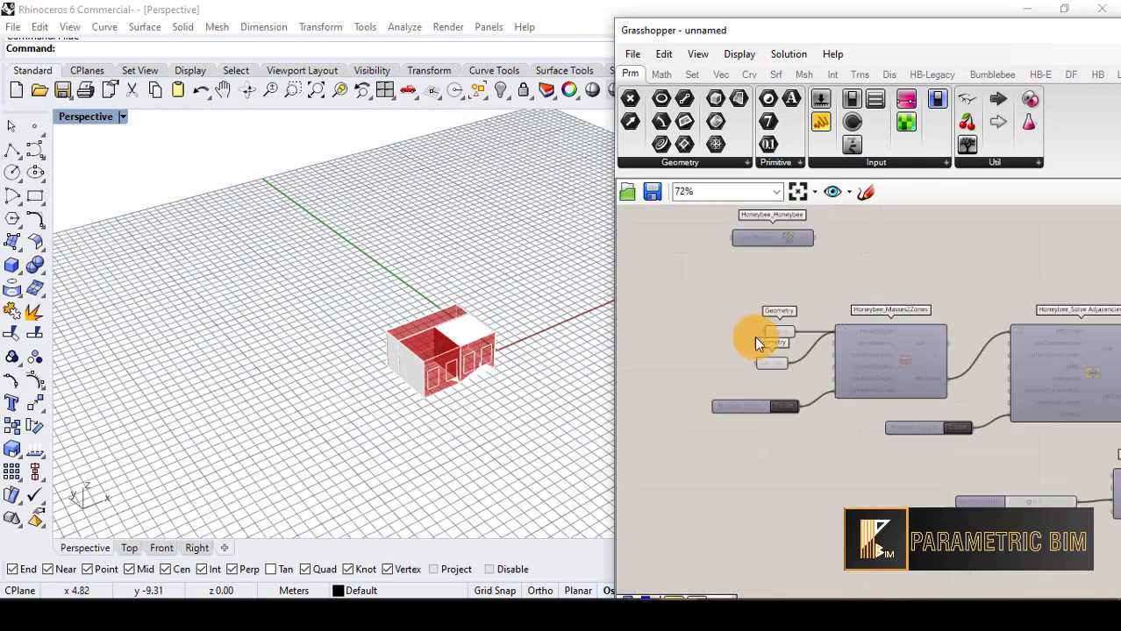
click(752, 372)
scroll(753, 372, up, 3)
right_click(771, 341)
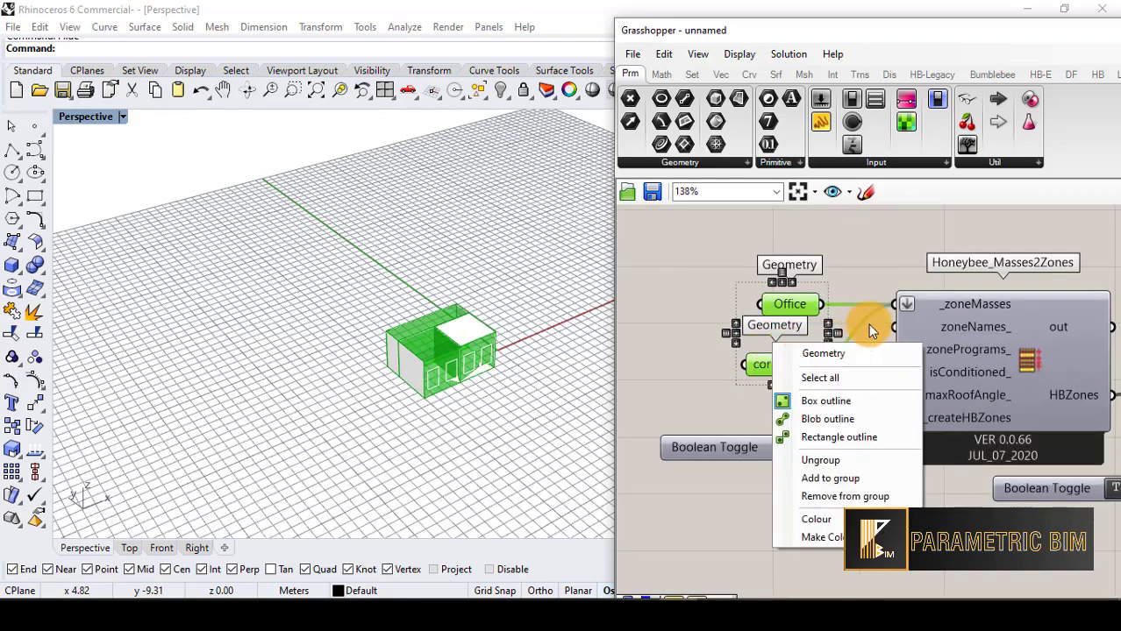
right_click(799, 277)
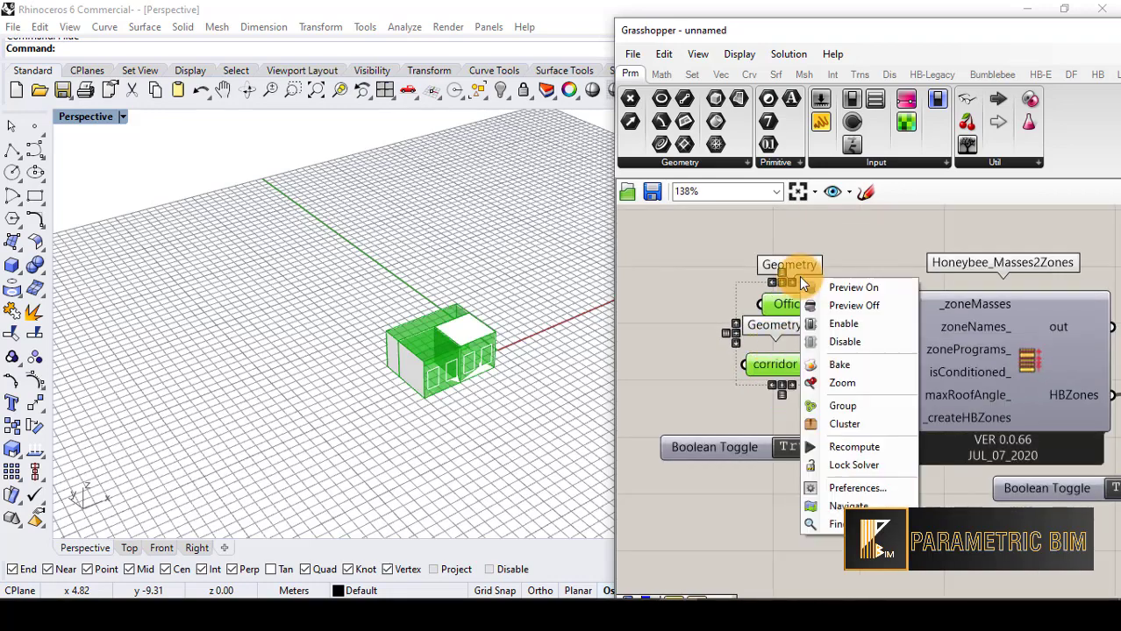
click(851, 305)
mouse_move(491, 352)
right_down()
mouse_move(506, 329)
mouse_move(497, 340)
right_up()
scroll(483, 300, up, 5)
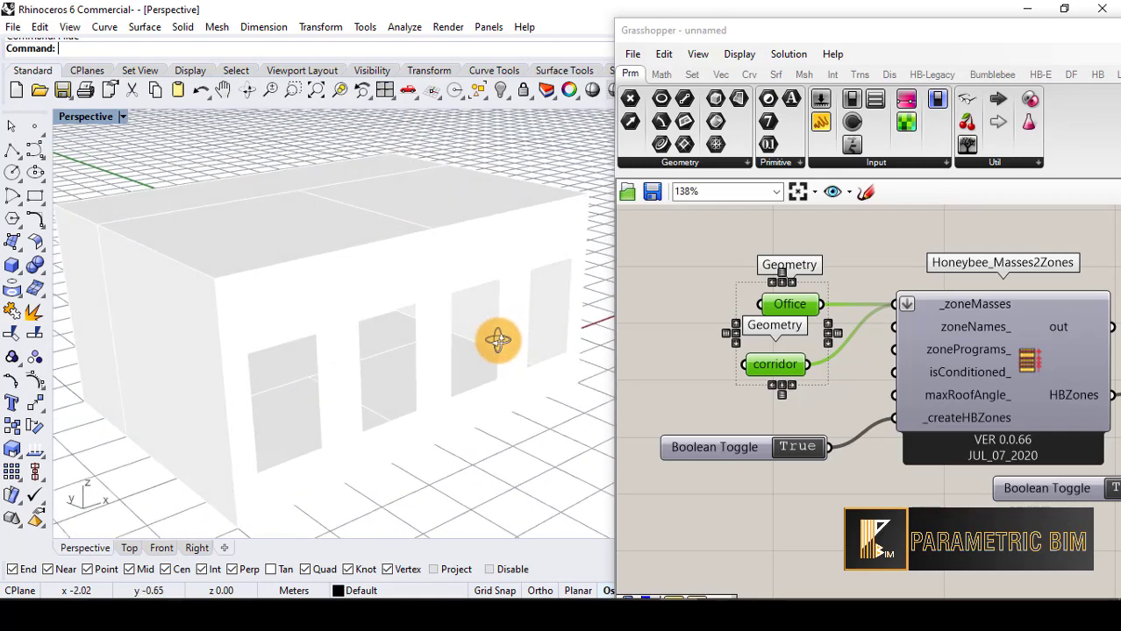
scroll(483, 333, down, 5)
Shift the Custom Preview and Colour Swatch pair upward, then place a duplicate of the pair beneath it.
scroll(770, 351, down, 8)
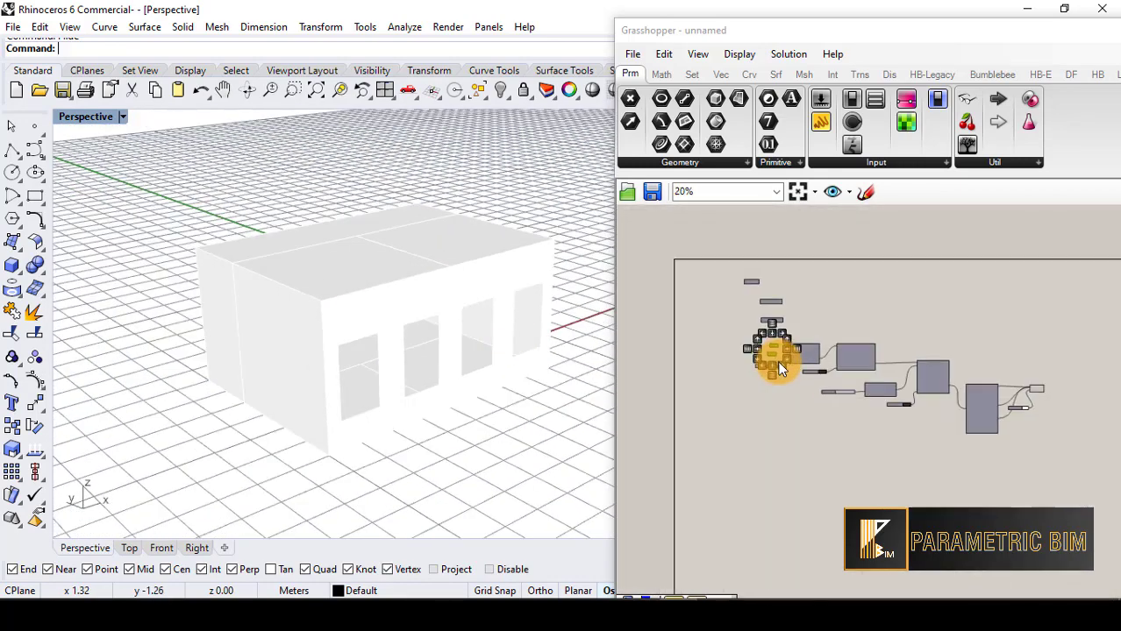
scroll(1008, 350, up, 5)
drag(927, 410, 928, 410)
scroll(976, 335, up, 3)
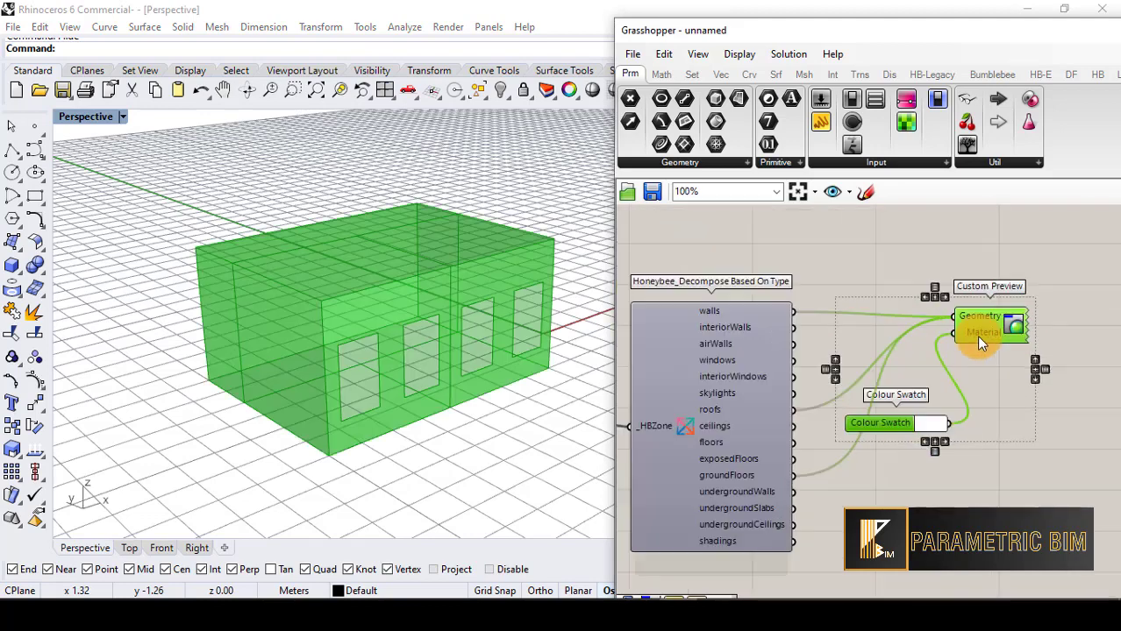
drag(994, 287, 1000, 270)
click(973, 455)
double_click(973, 455)
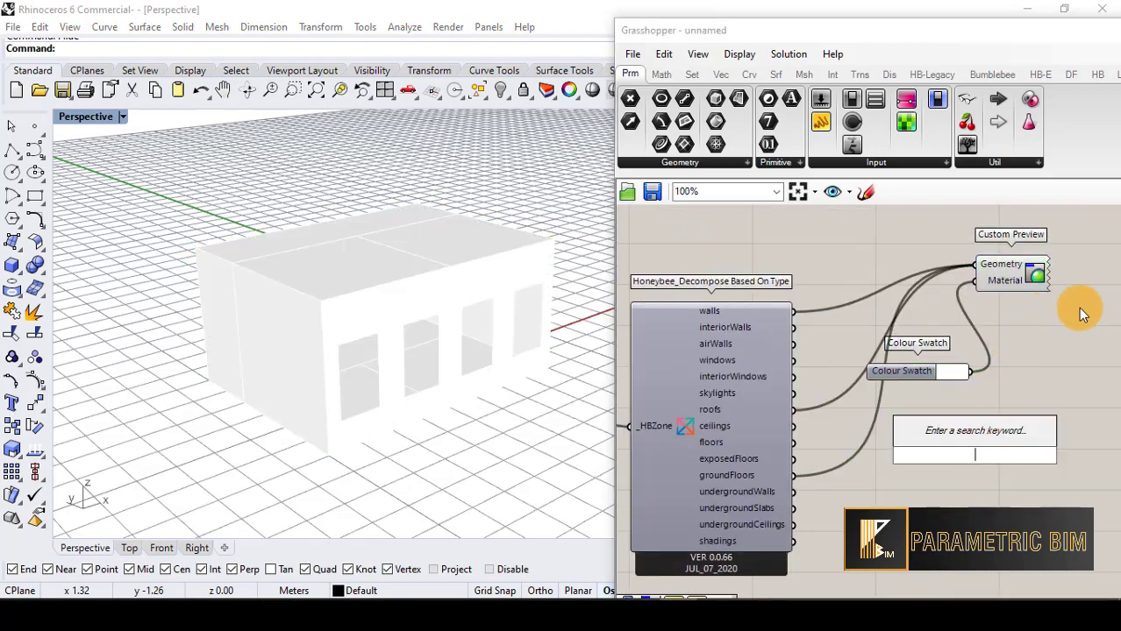
drag(1100, 224, 896, 408)
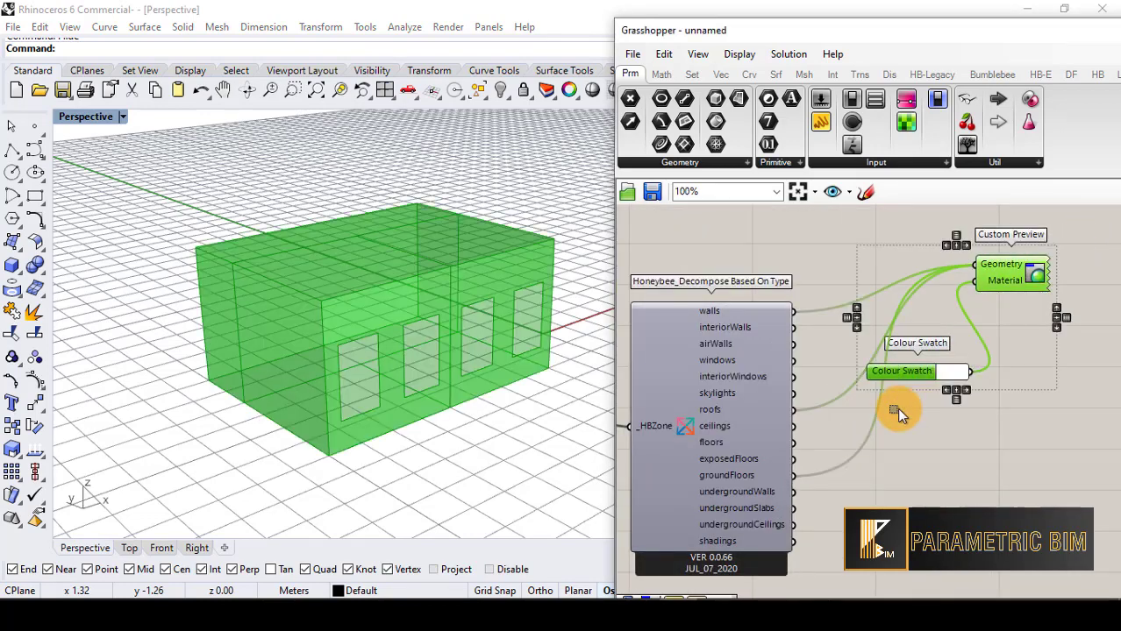
key(ctrl+c)
key(ctrl+v)
drag(1001, 331, 1015, 438)
Disconnect all the wires from the Geometry input of the copied Custom Preview.
scroll(1016, 438, up, 3)
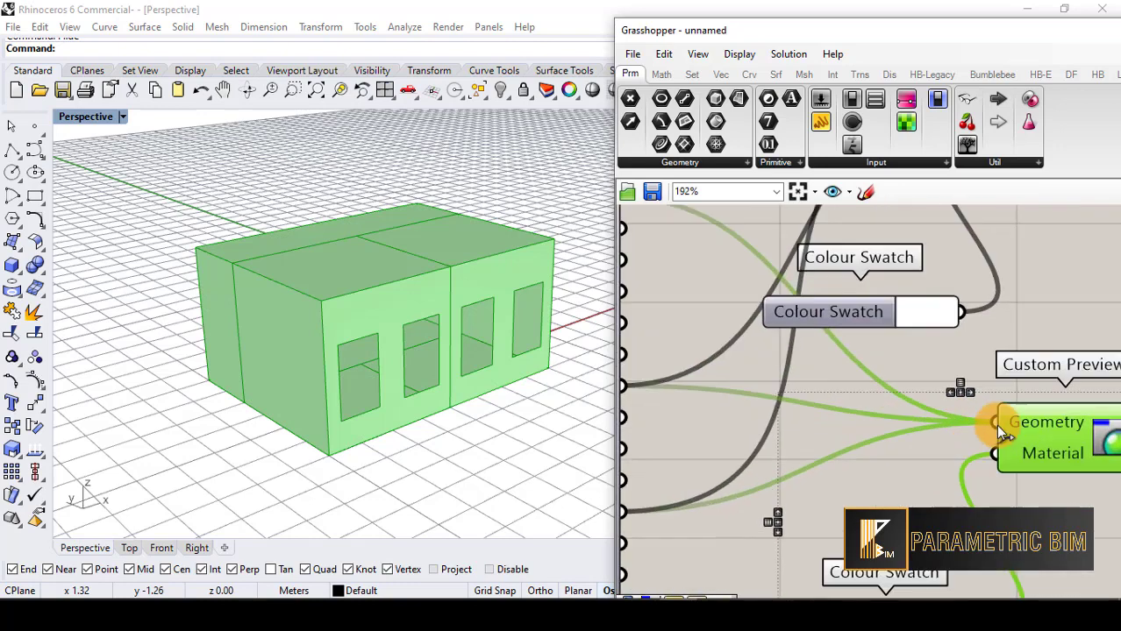
right_click(996, 424)
mouse_move(993, 353)
click(917, 351)
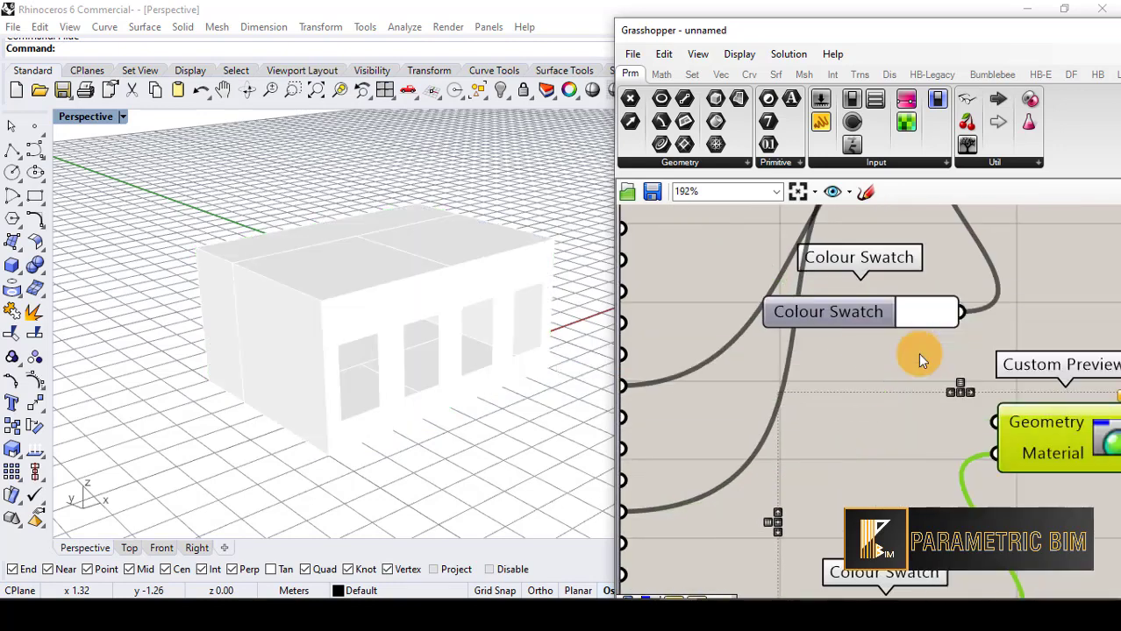
Set the copied Colour Swatch to a bright cyan.
scroll(921, 353, down, 5)
click(939, 461)
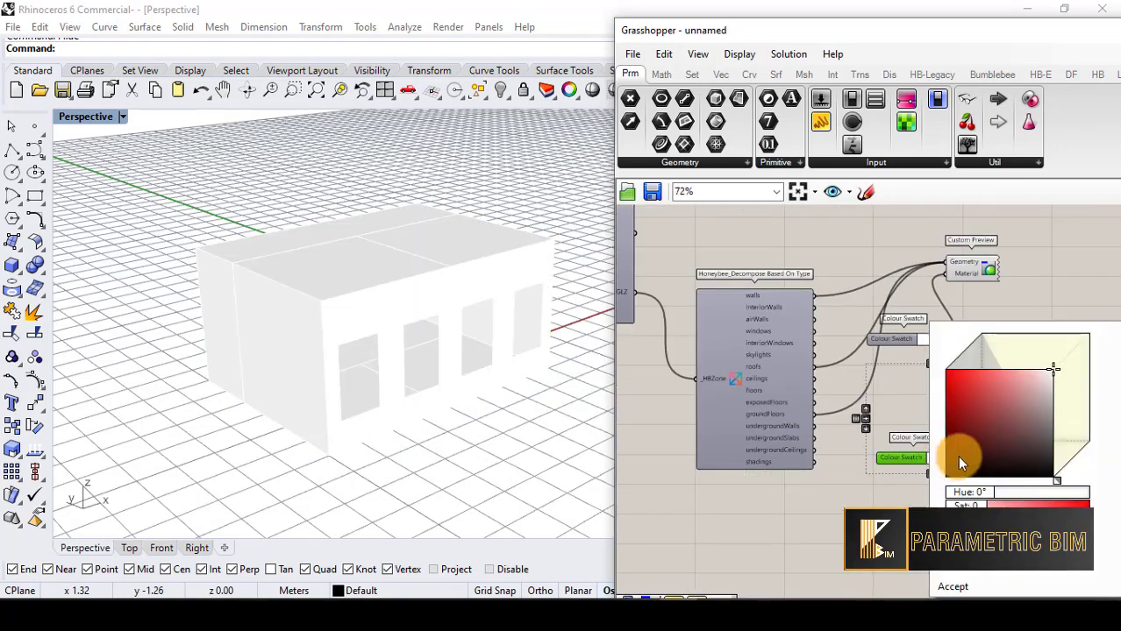
drag(1002, 492, 975, 493)
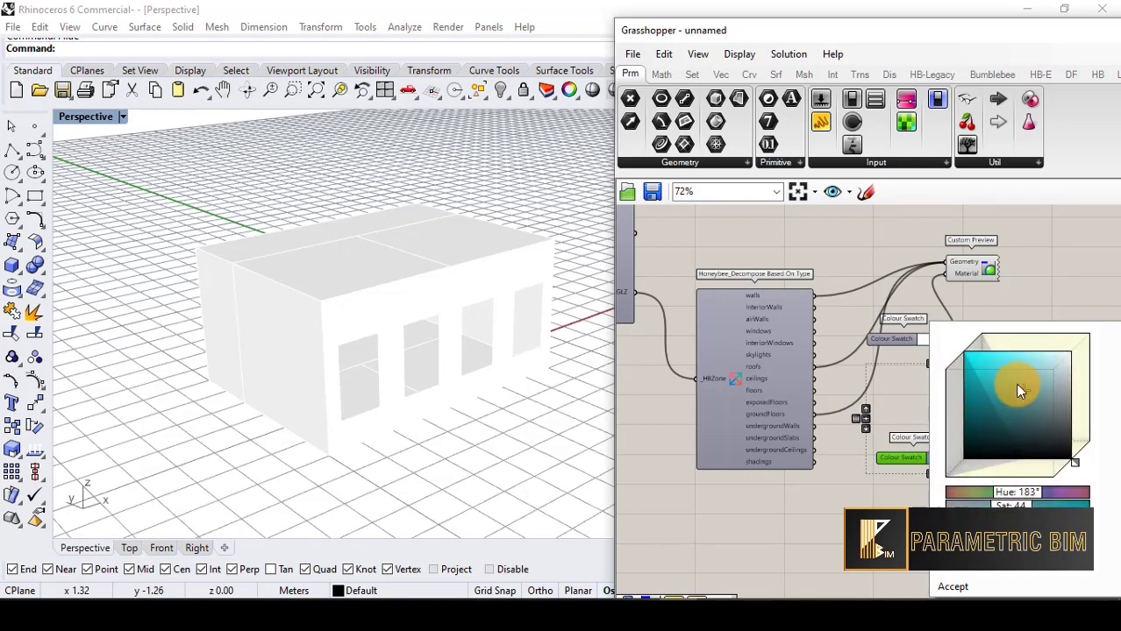
drag(1015, 383, 997, 353)
click(1051, 293)
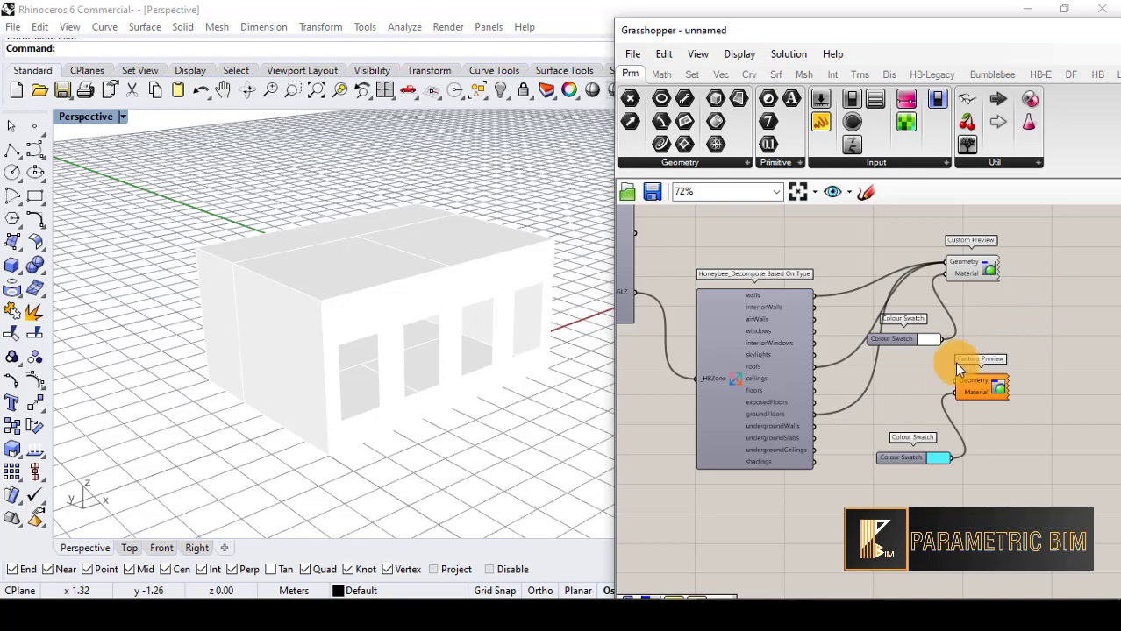
Connect the windows output of Decompose Based On Type to the copied Custom Preview's Geometry input.
scroll(956, 363, up, 2)
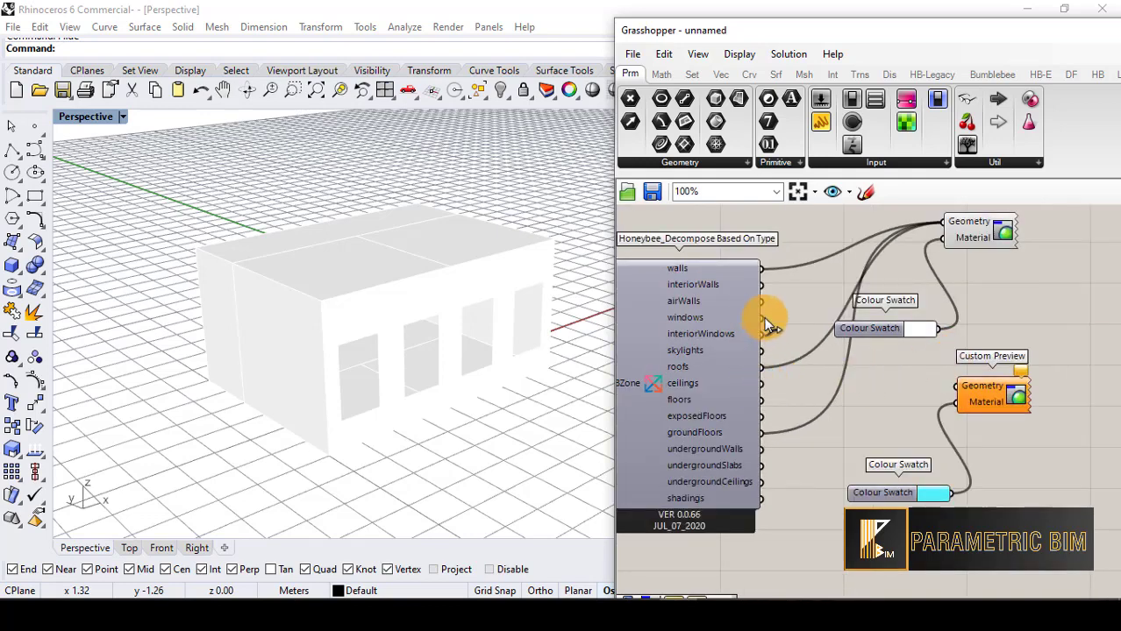
drag(762, 318, 956, 387)
right_drag(561, 387, 519, 396)
Move Decompose Based On Type with both Custom Preview and Colour Swatch pairs lower on the canvas.
scroll(926, 357, down, 3)
scroll(926, 358, down, 1)
drag(981, 261, 742, 466)
drag(744, 369, 778, 452)
Add a Honeybee Run Energy Simulation component and place it above the Custom Previews, clear of the Glazing based on ratio component.
right_drag(647, 285, 709, 344)
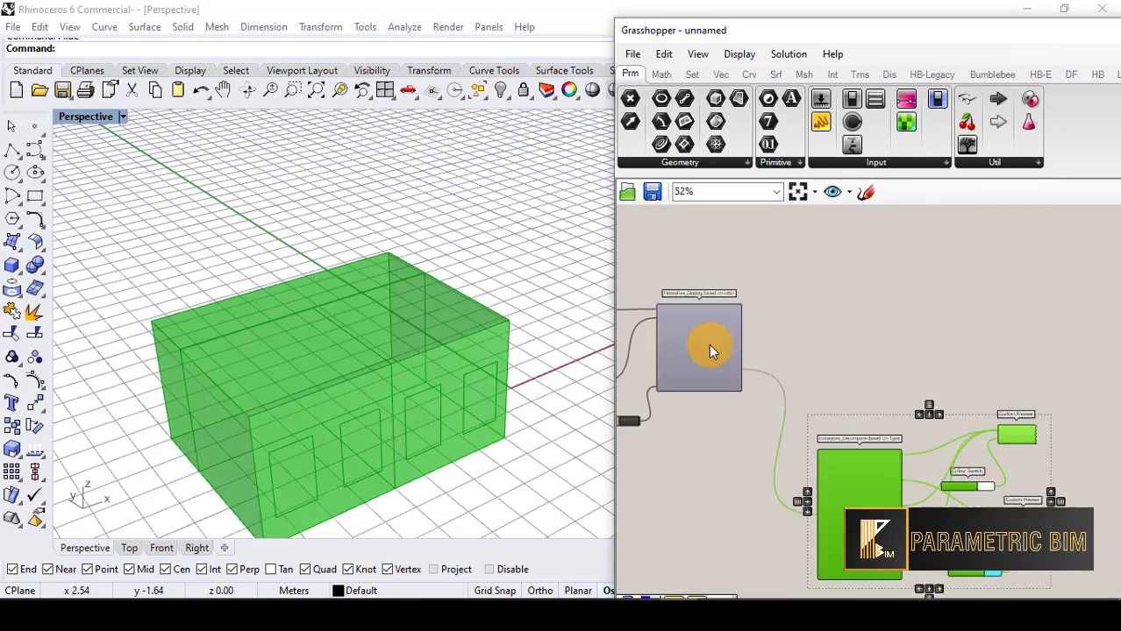
scroll(728, 346, up, 3)
scroll(810, 345, down, 3)
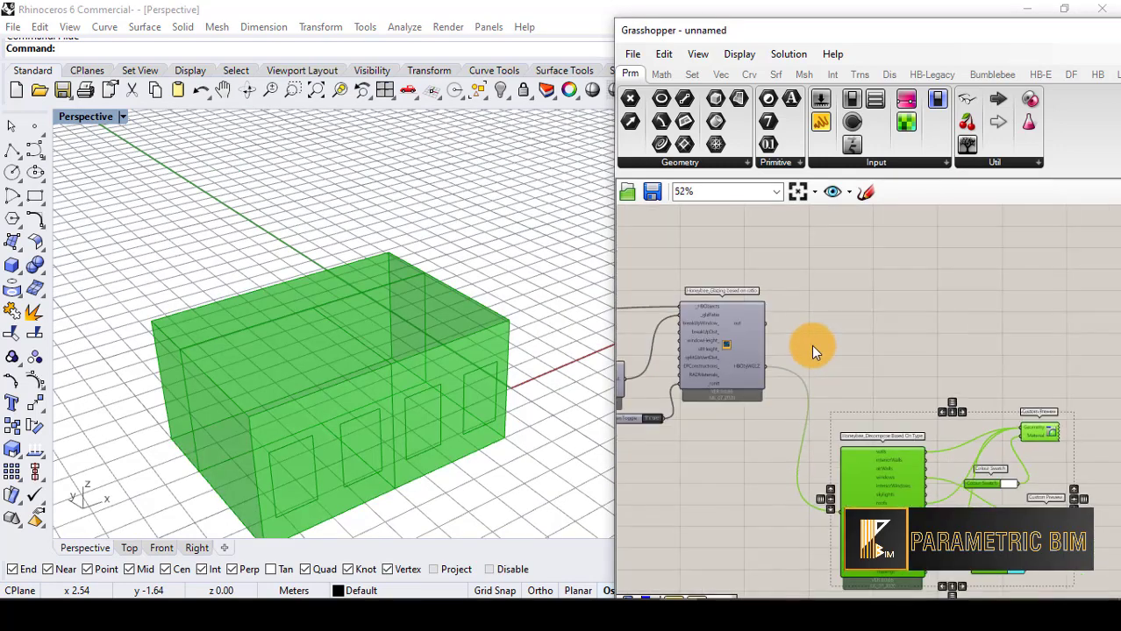
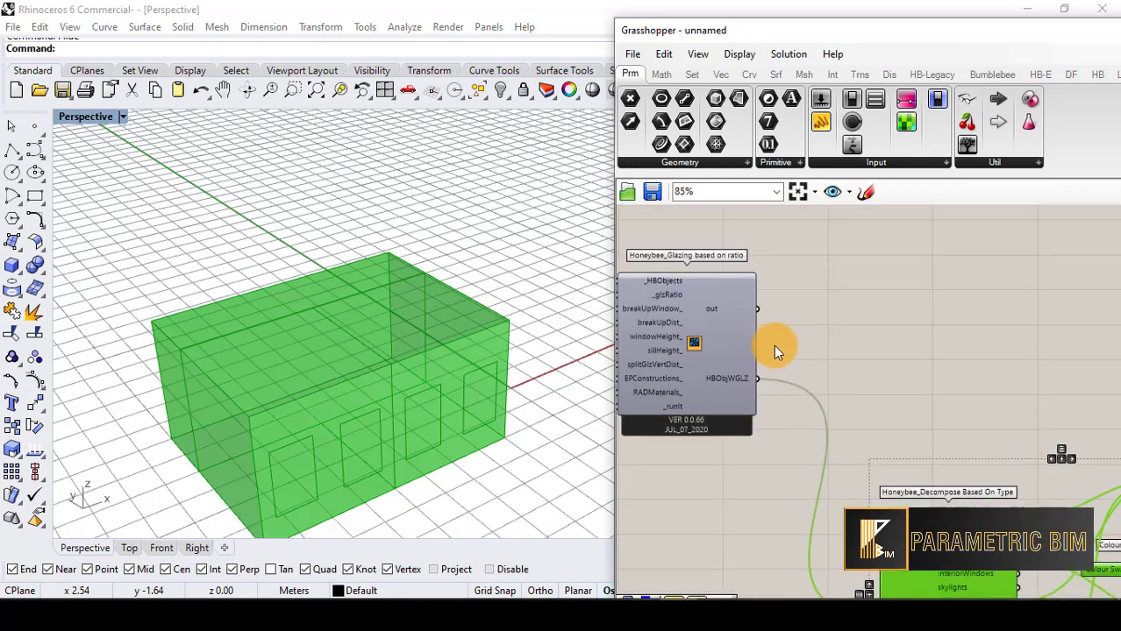
scroll(774, 345, up, 2)
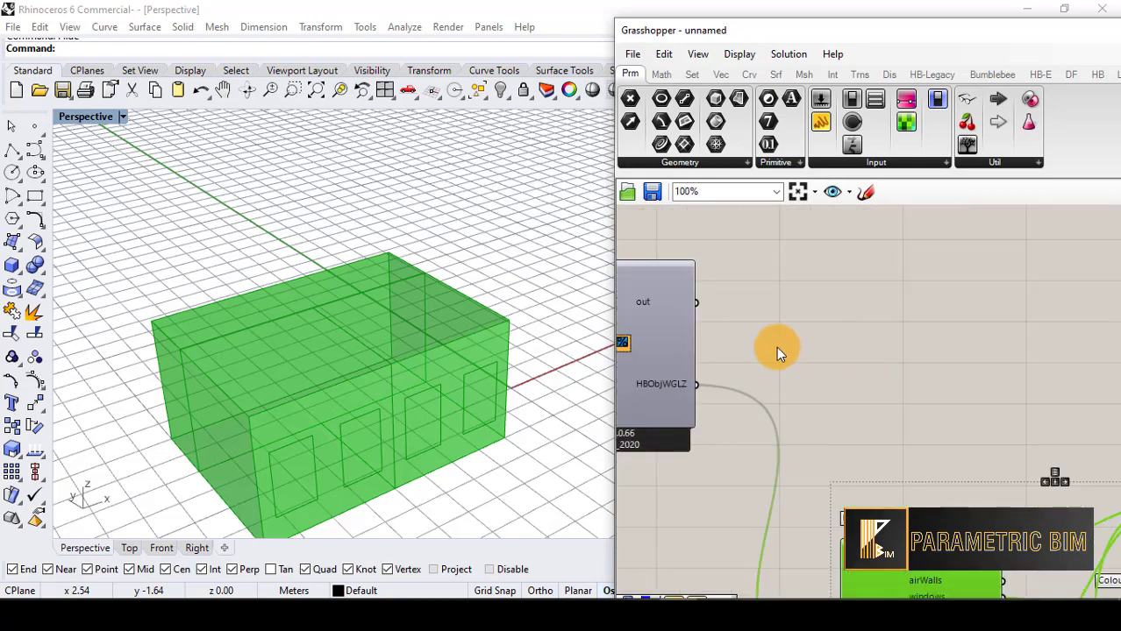
scroll(777, 347, down, 2)
double_click(959, 332)
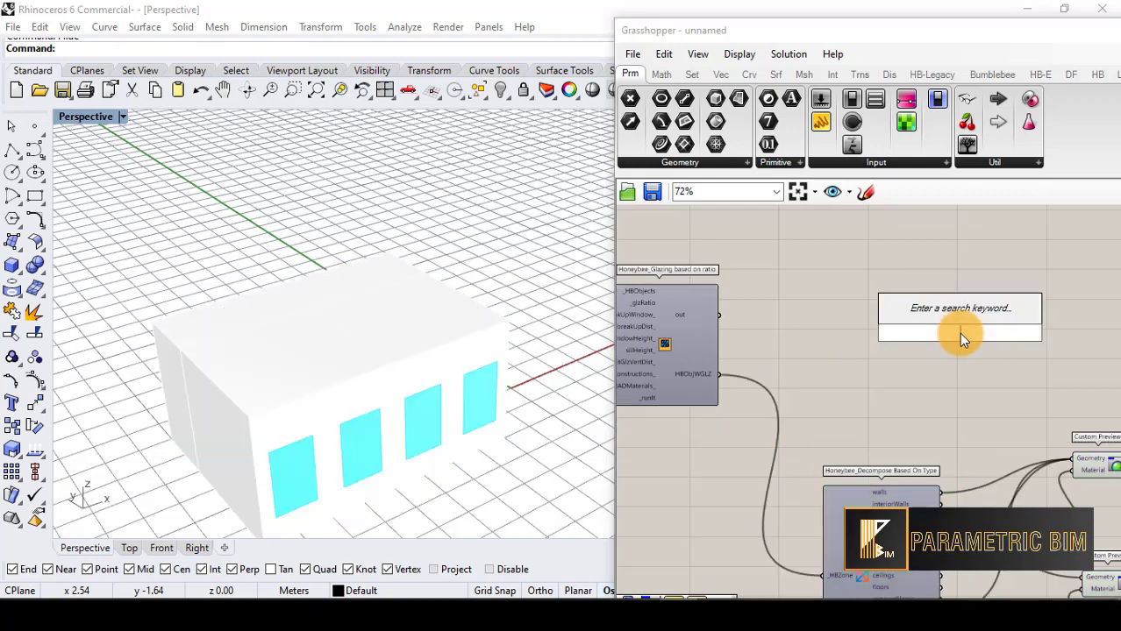
text(rude)
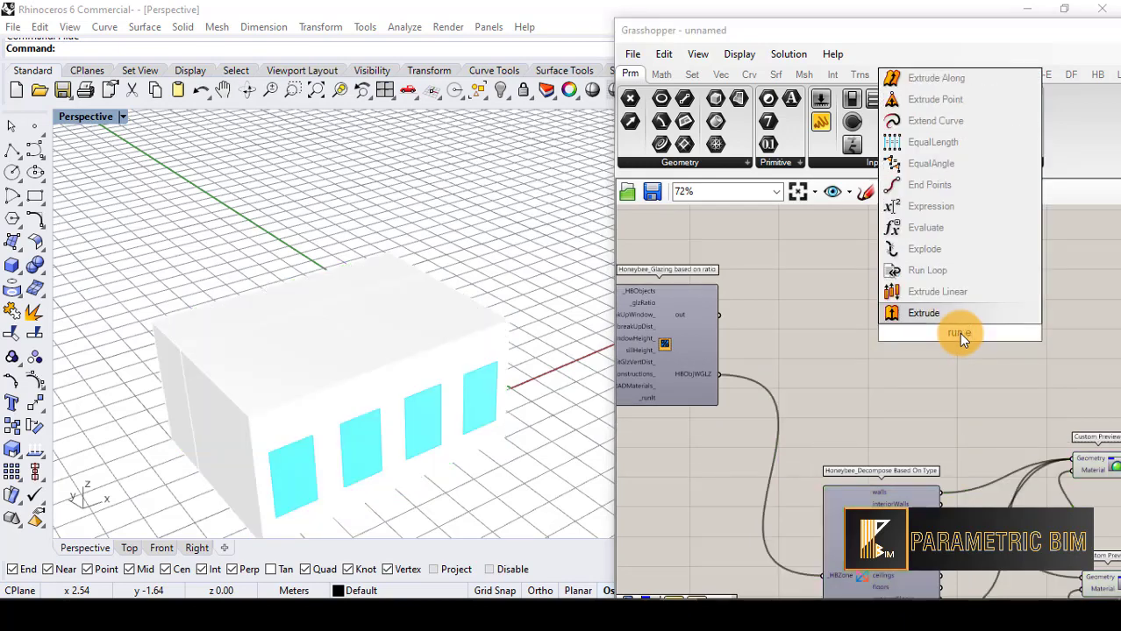
text(nerg)
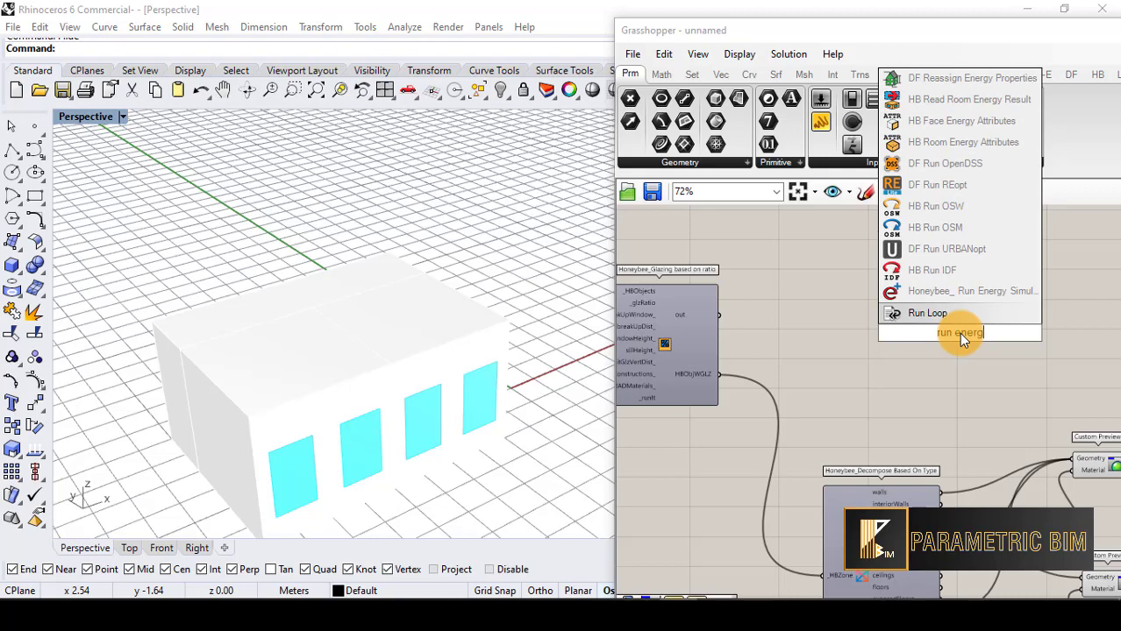
click(954, 293)
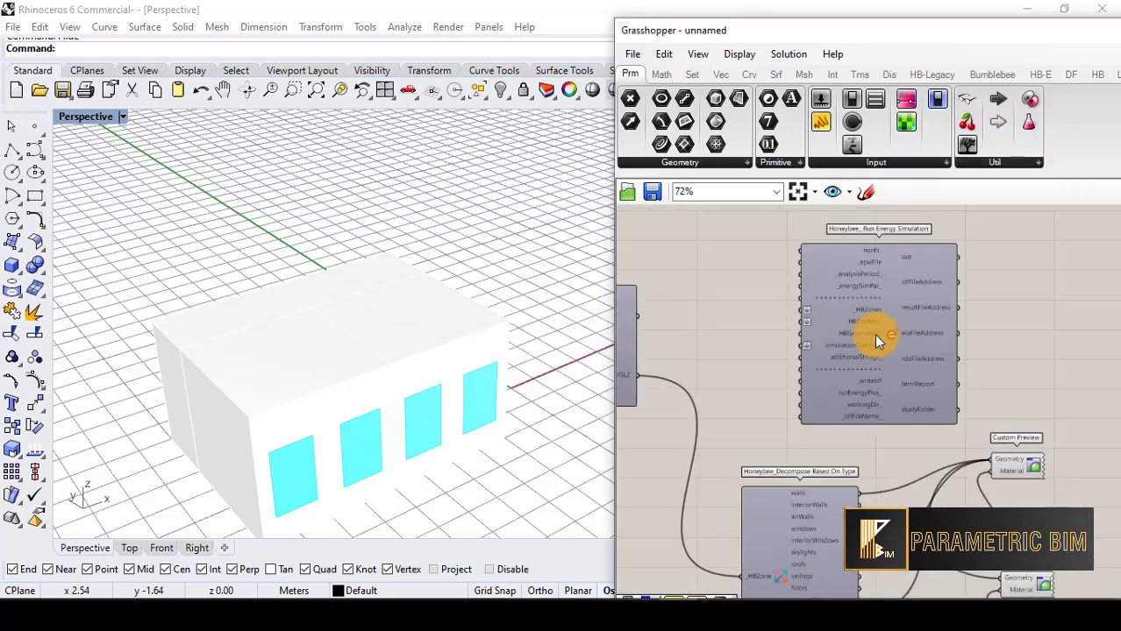
drag(874, 334, 1044, 296)
Connect the HBObjWGLZ output of Glazing based on ratio to the _HBZones input of Run Energy Simulation.
scroll(1016, 319, up, 3)
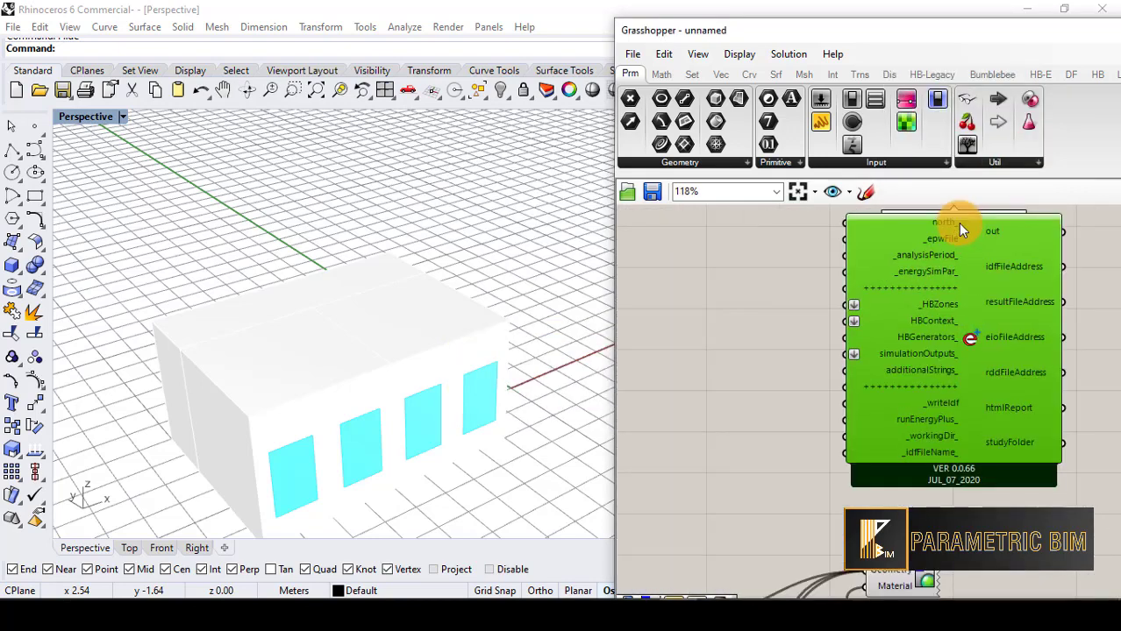
scroll(959, 247, up, 4)
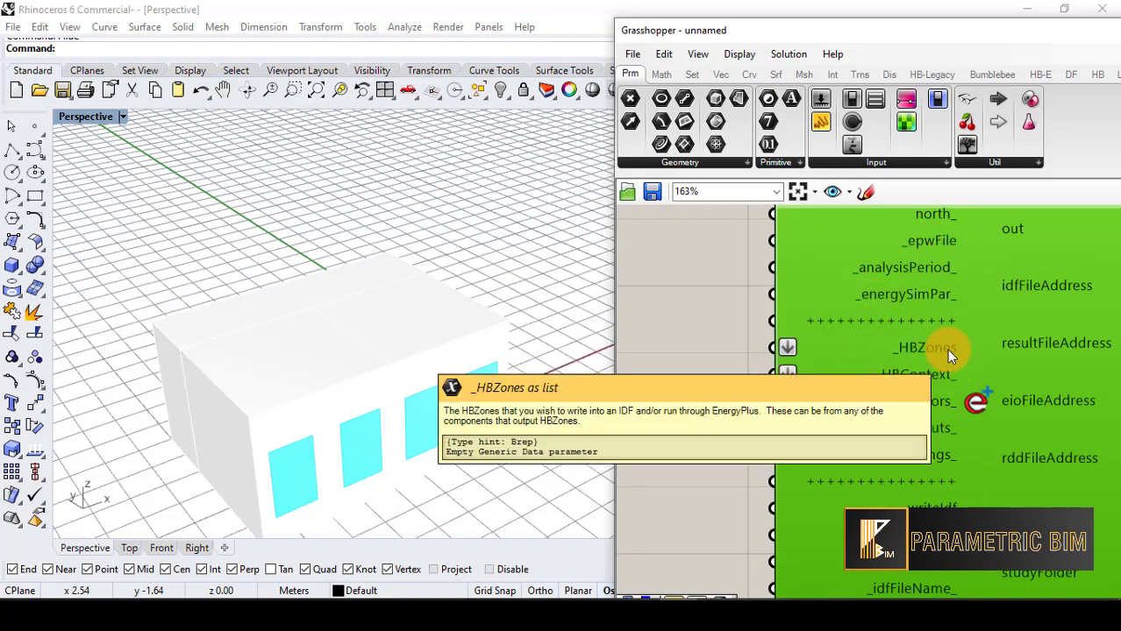
scroll(947, 349, down, 4)
scroll(712, 416, up, 3)
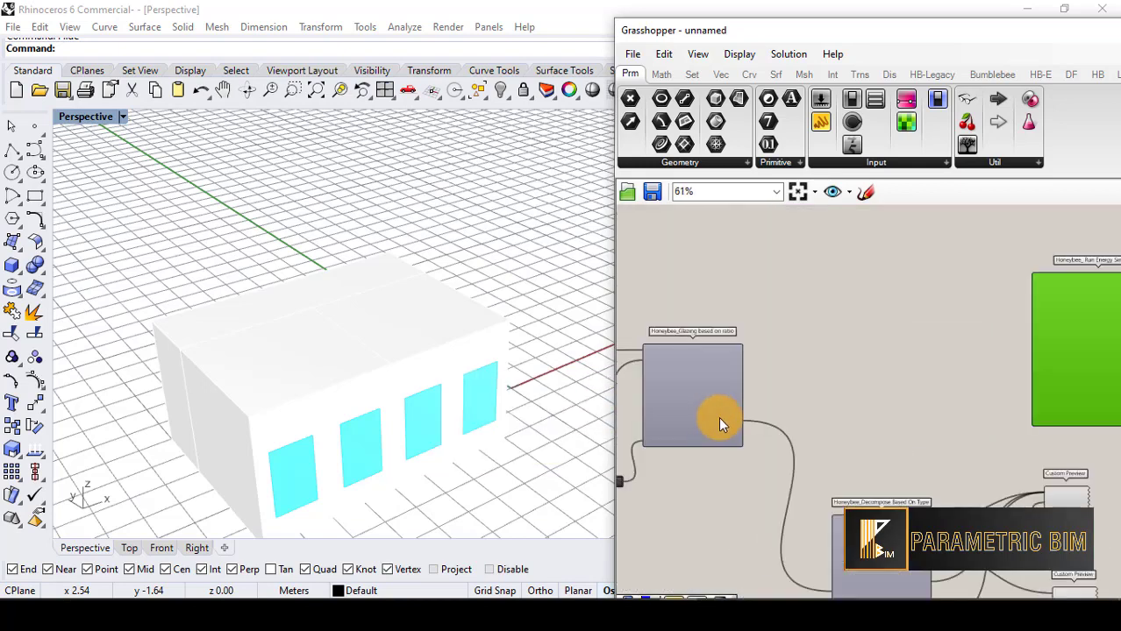
drag(799, 416, 925, 327)
scroll(913, 363, up, 5)
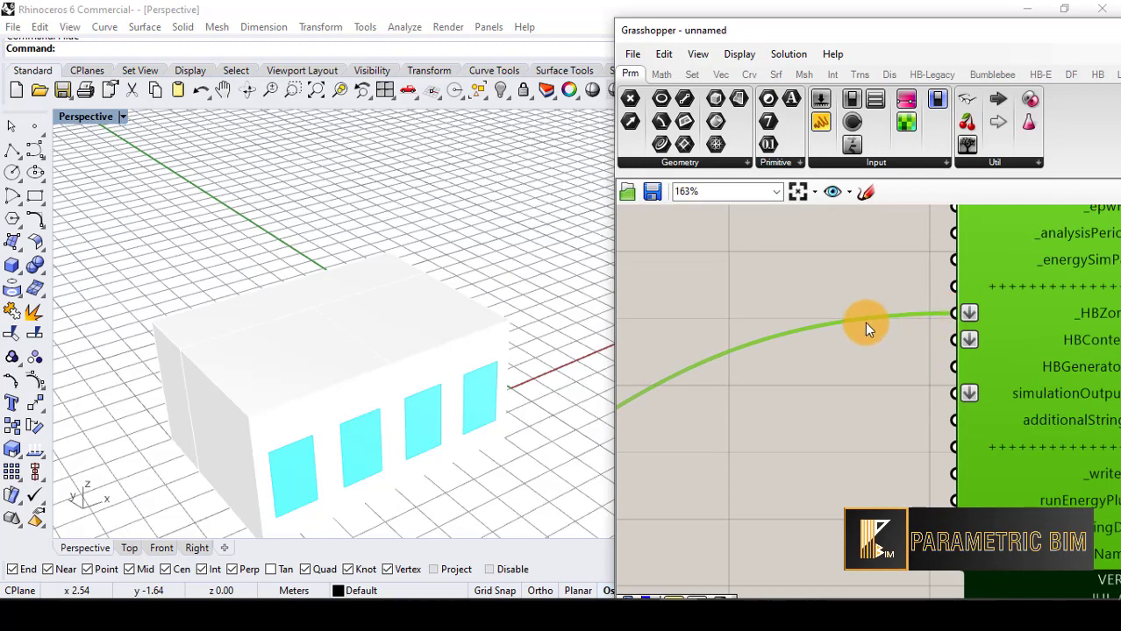
scroll(863, 322, down, 3)
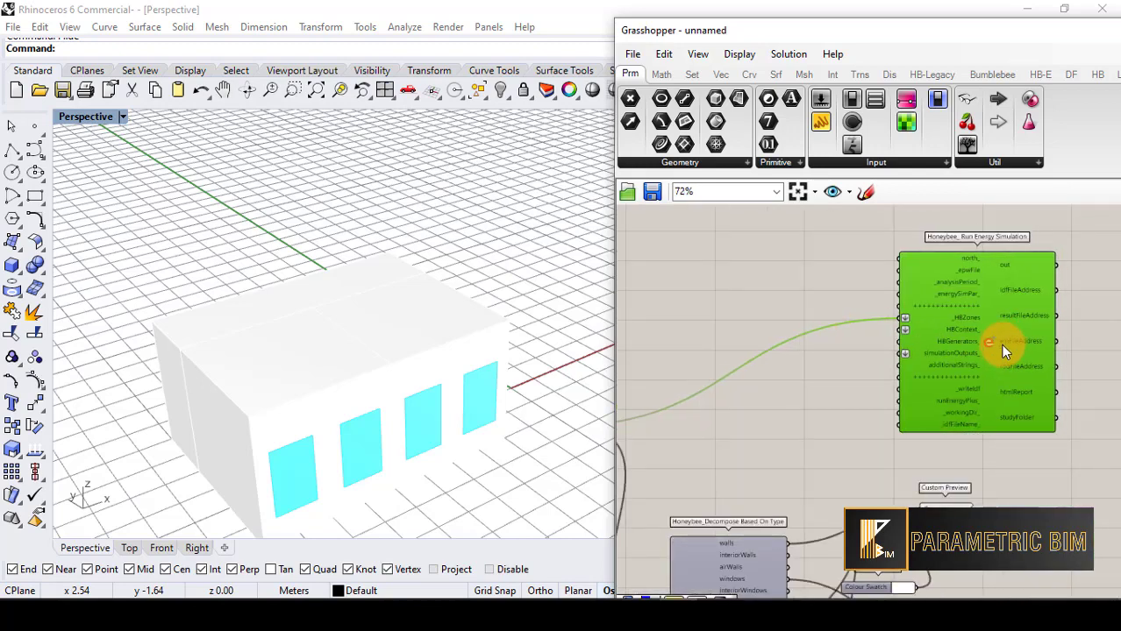
Add a File Path parameter beside the weather file input of Run Energy Simulation.
scroll(921, 274, up, 3)
right_click(743, 268)
click(727, 267)
double_click(727, 267)
text(file)
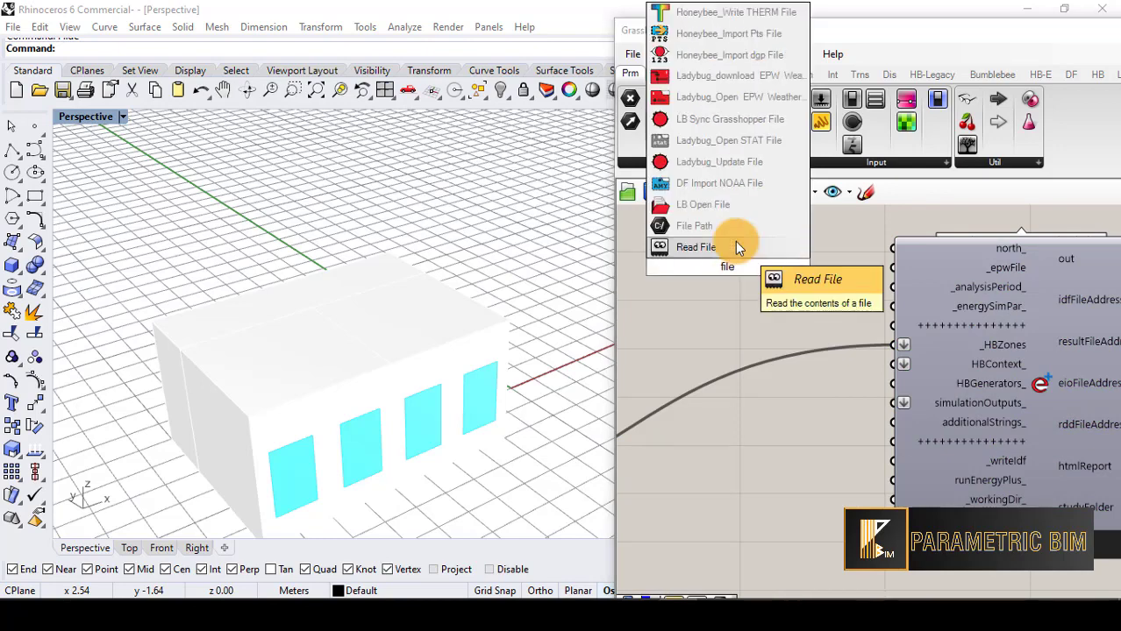
click(727, 225)
Set the File Path to the existing file TUR_AL_Antalya_173000_TurTMY.epw in the ladybug folder.
scroll(735, 250, up, 3)
right_click(718, 274)
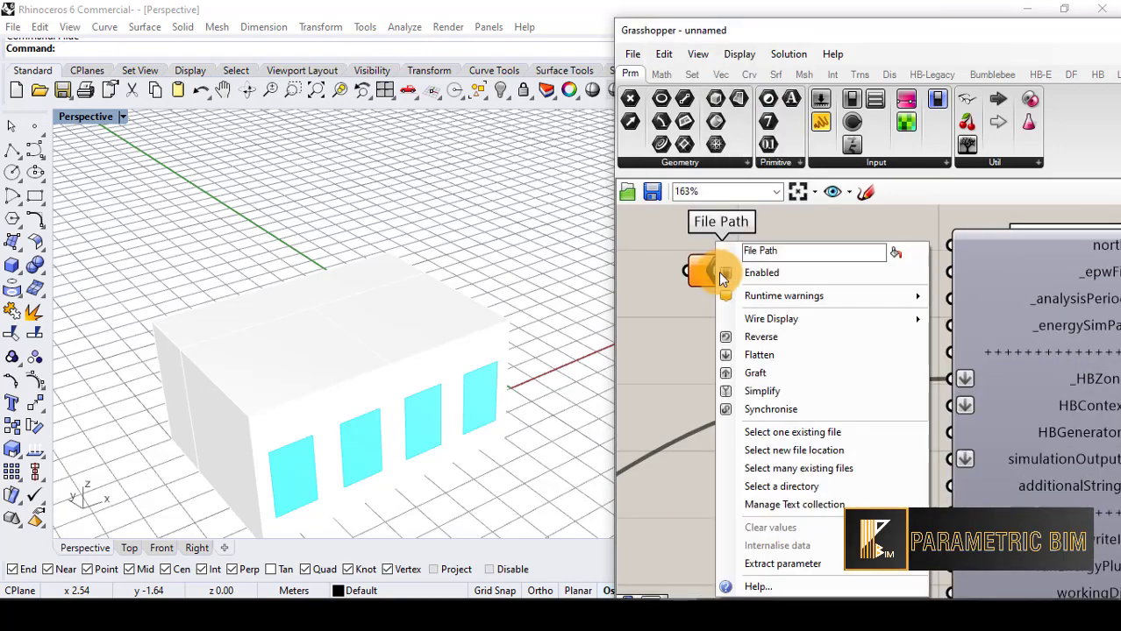
click(776, 436)
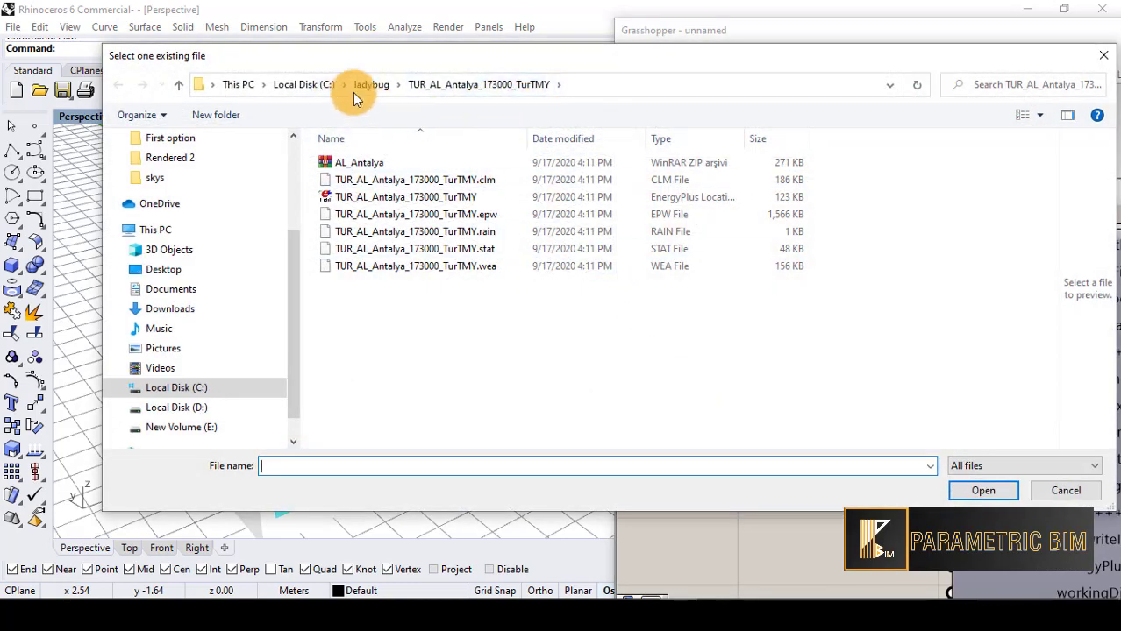
click(465, 214)
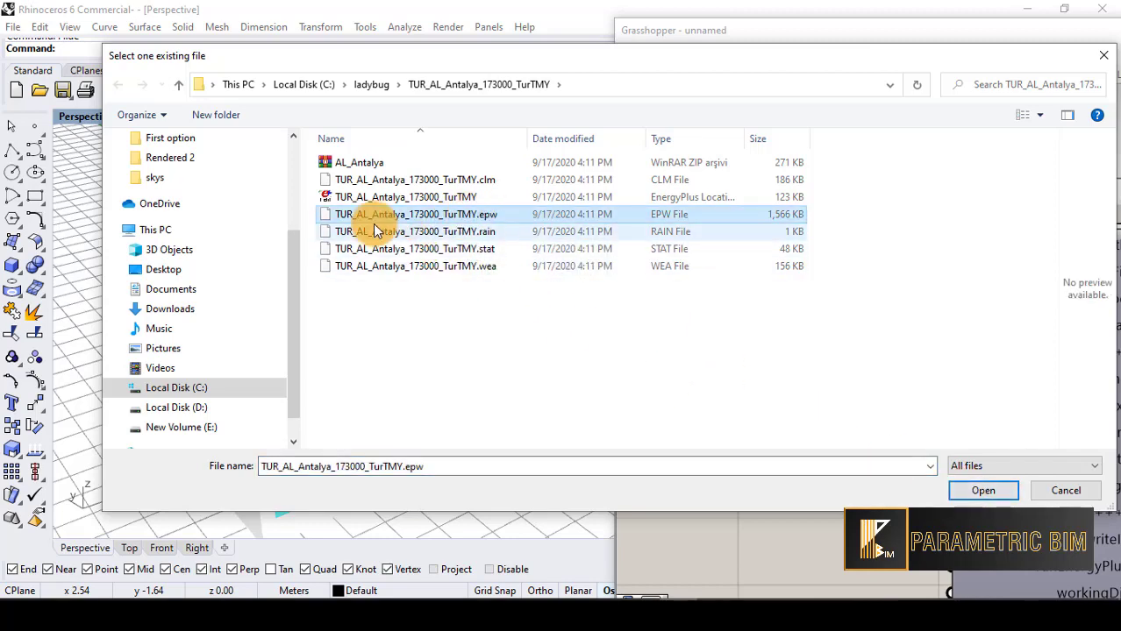
click(981, 492)
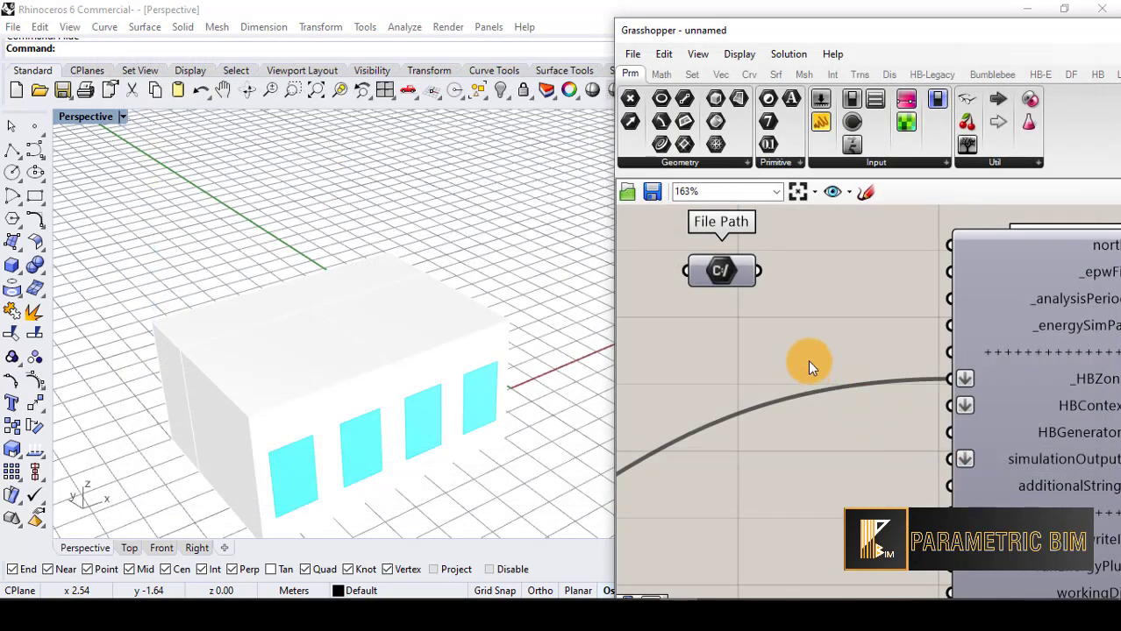
Connect the File Path to the _epwFile input of Run Energy Simulation and maximize the definition window.
drag(760, 272, 913, 280)
scroll(795, 281, down, 2)
scroll(866, 259, up, 2)
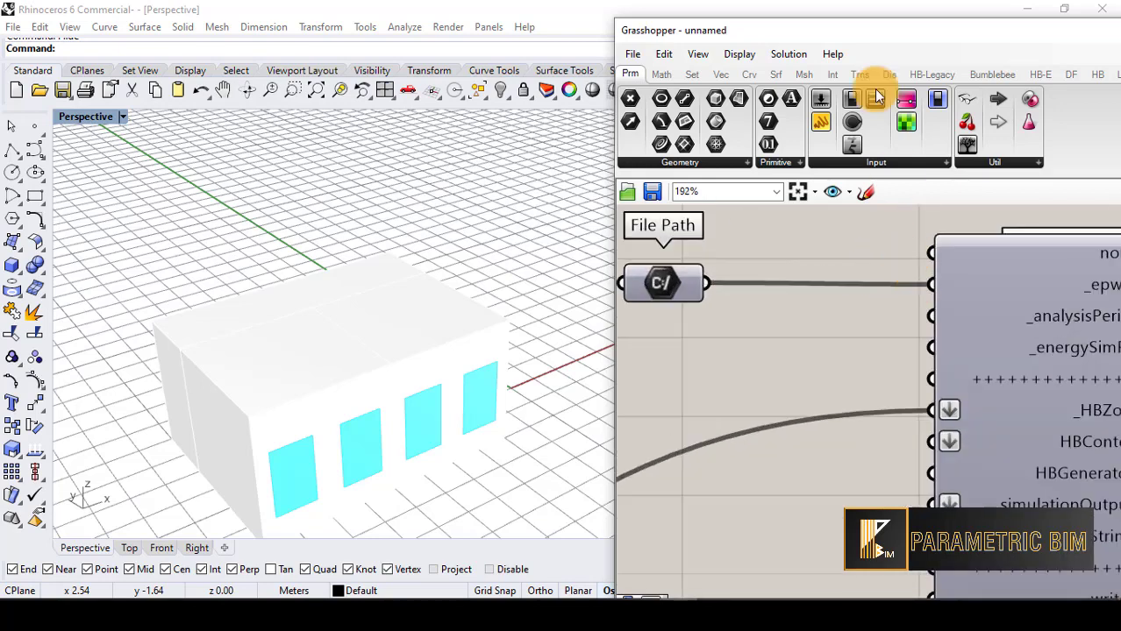
drag(871, 33, 566, 2)
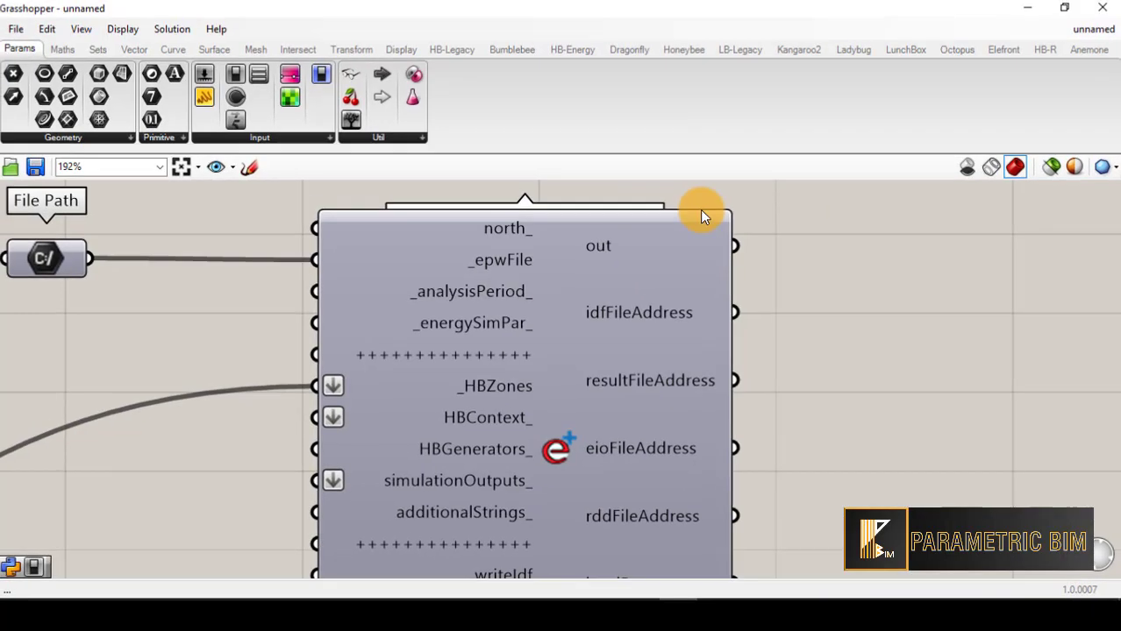
Add a Honeybee_Generate EP Output component between Glazing based on ratio and Run Energy Simulation.
scroll(904, 249, down, 3)
scroll(898, 251, down, 2)
scroll(612, 346, up, 2)
scroll(793, 333, down, 1)
scroll(793, 332, up, 1)
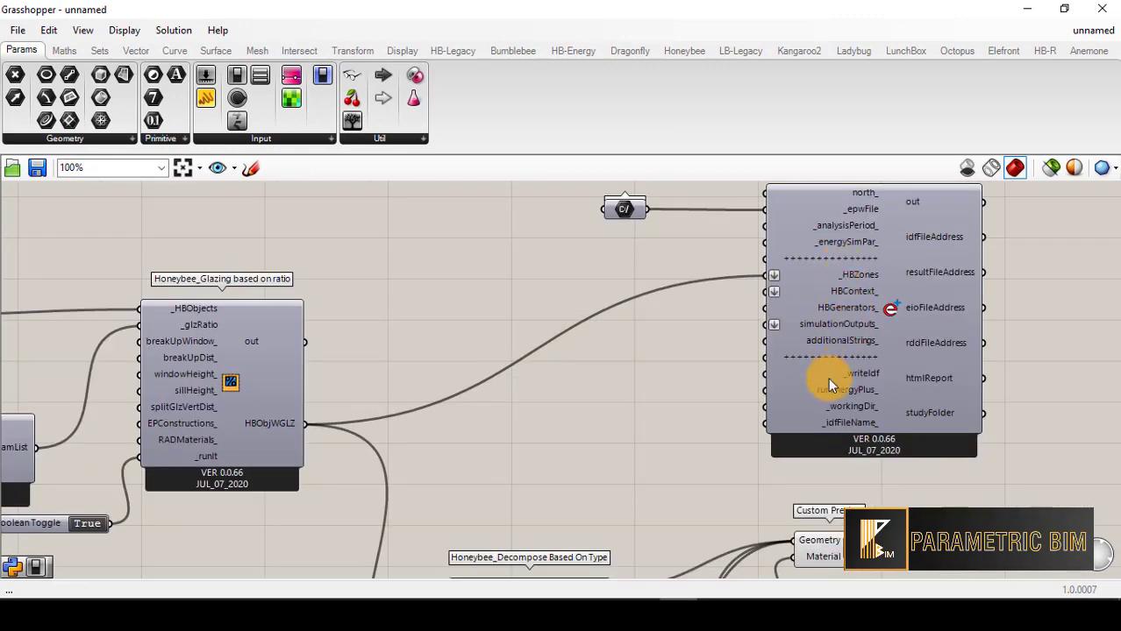
scroll(833, 336, up, 2)
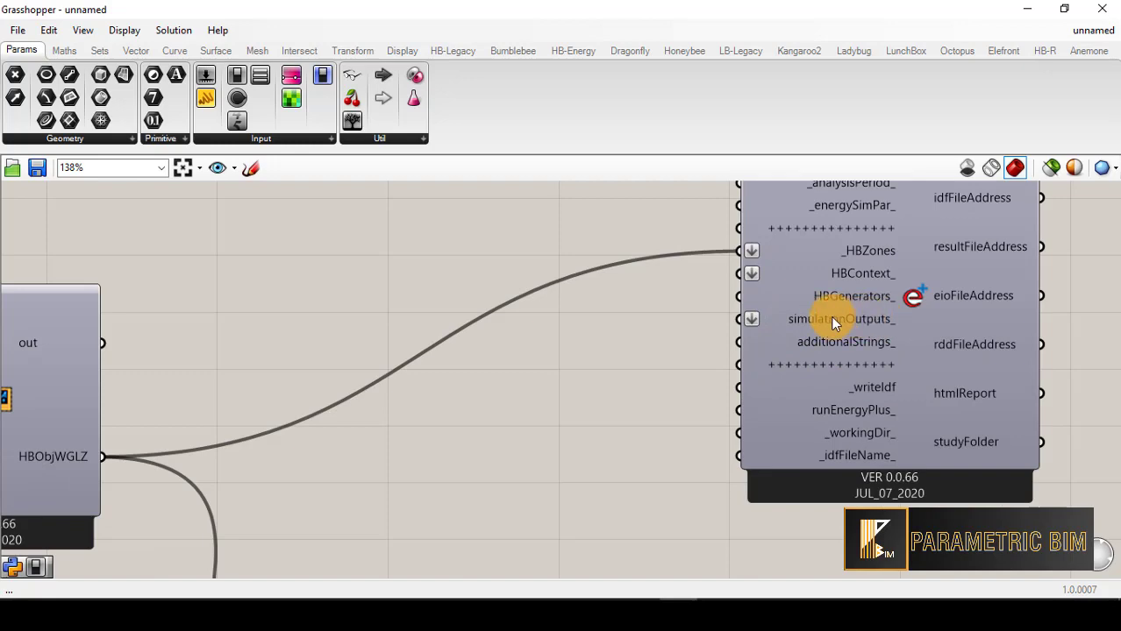
double_click(504, 370)
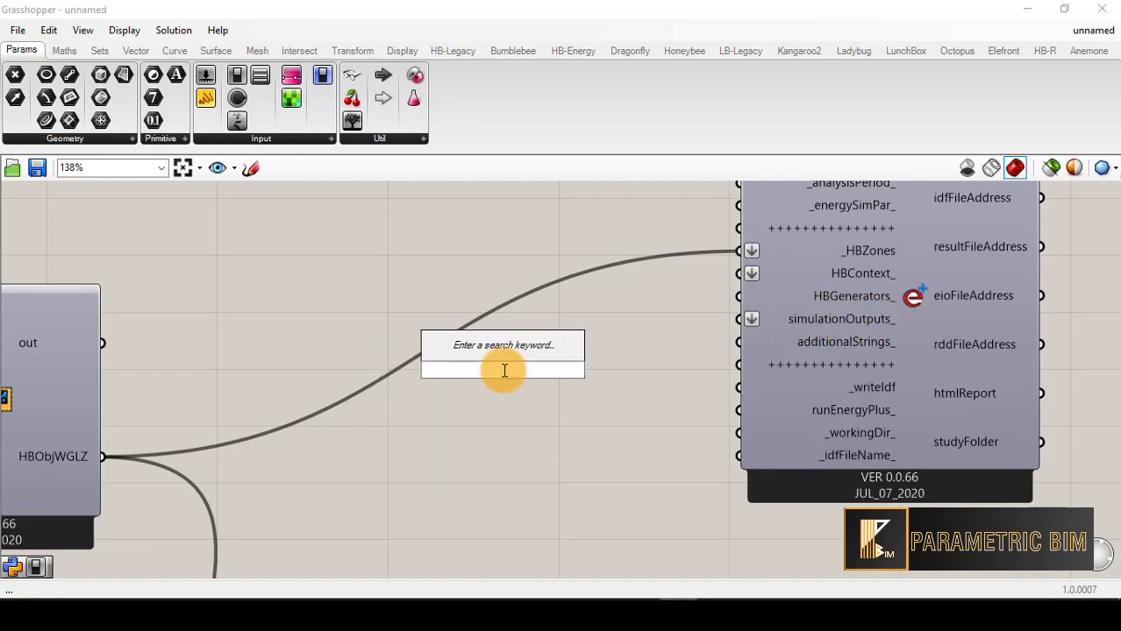
text(simu)
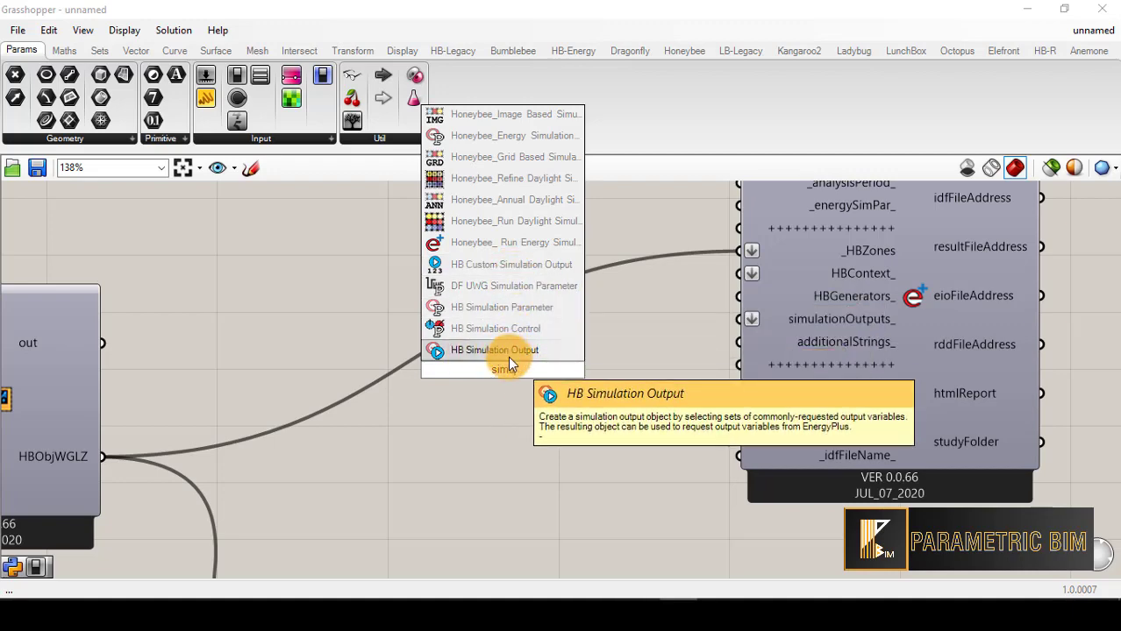
drag(528, 371, 444, 376)
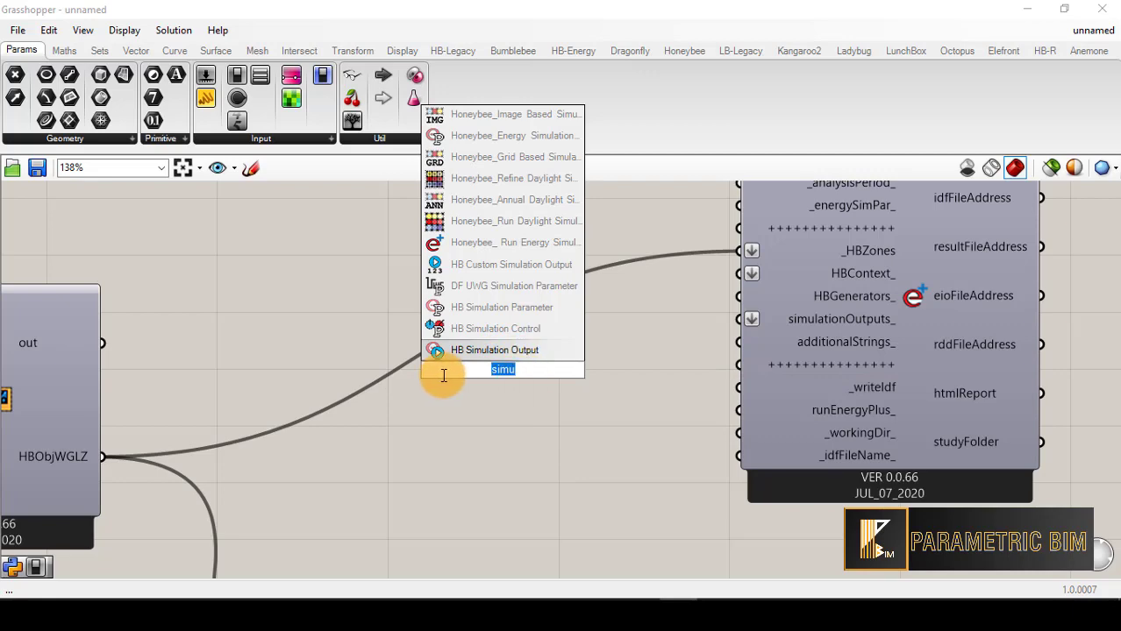
text(out)
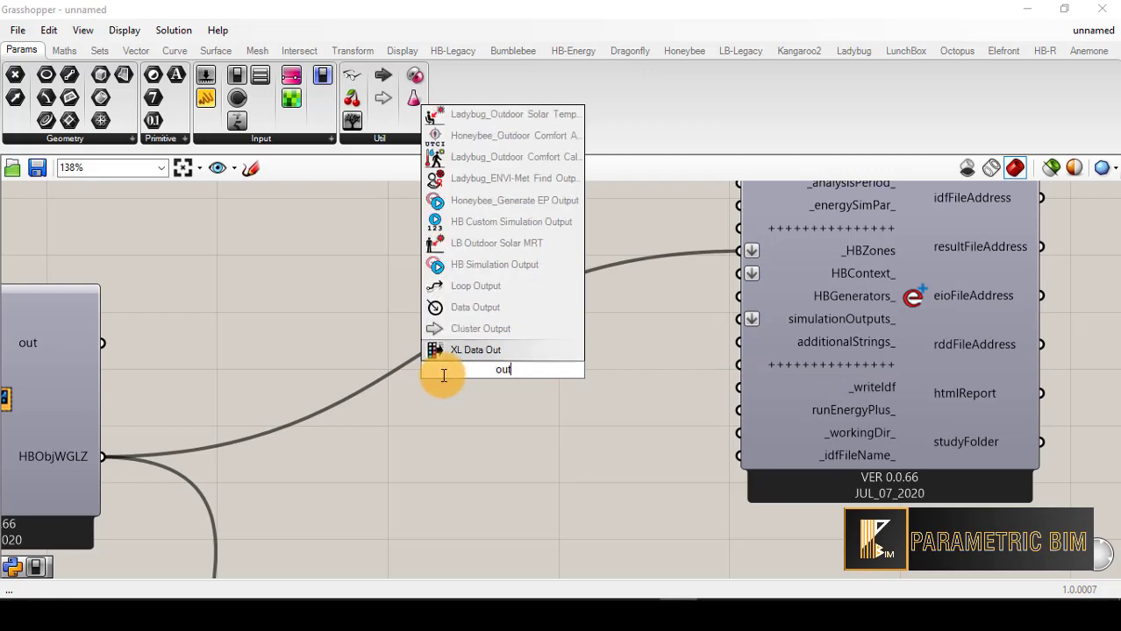
click(524, 206)
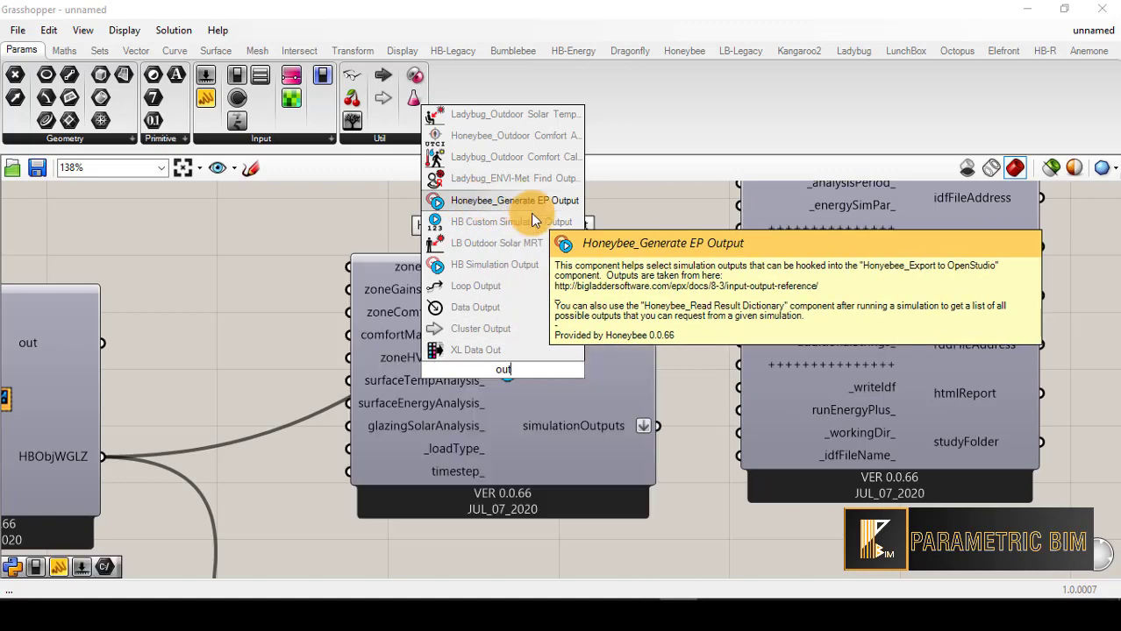
scroll(563, 449, down, 4)
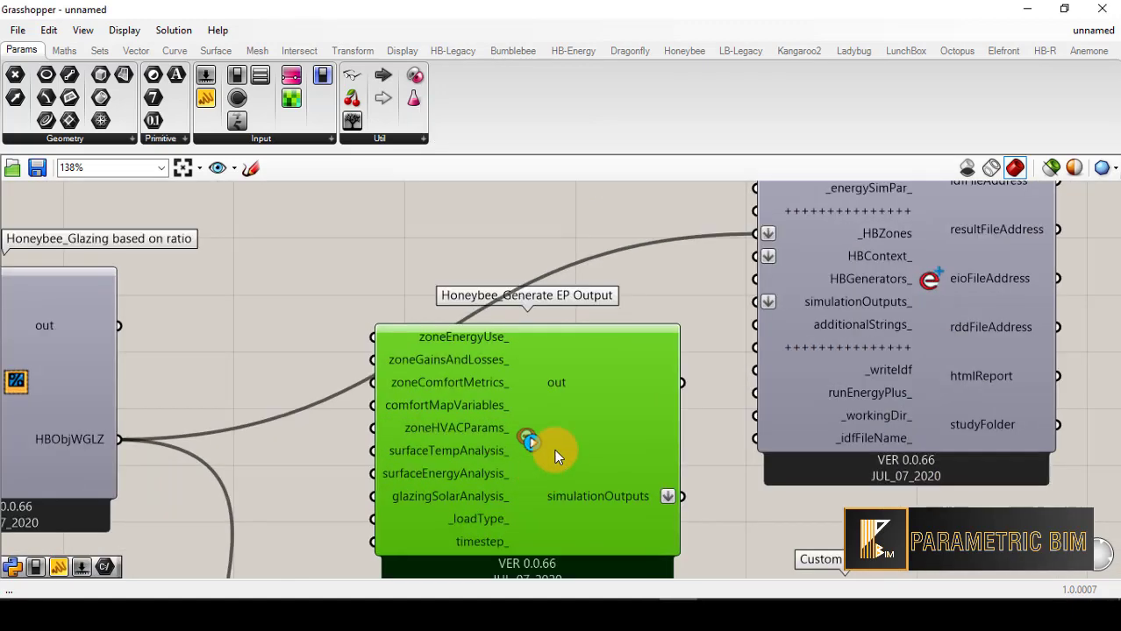
Add a Boolean Toggle set to True and connect it to the zoneEnergyUse_ input of Generate EP Output.
scroll(646, 350, up, 2)
scroll(526, 394, up, 5)
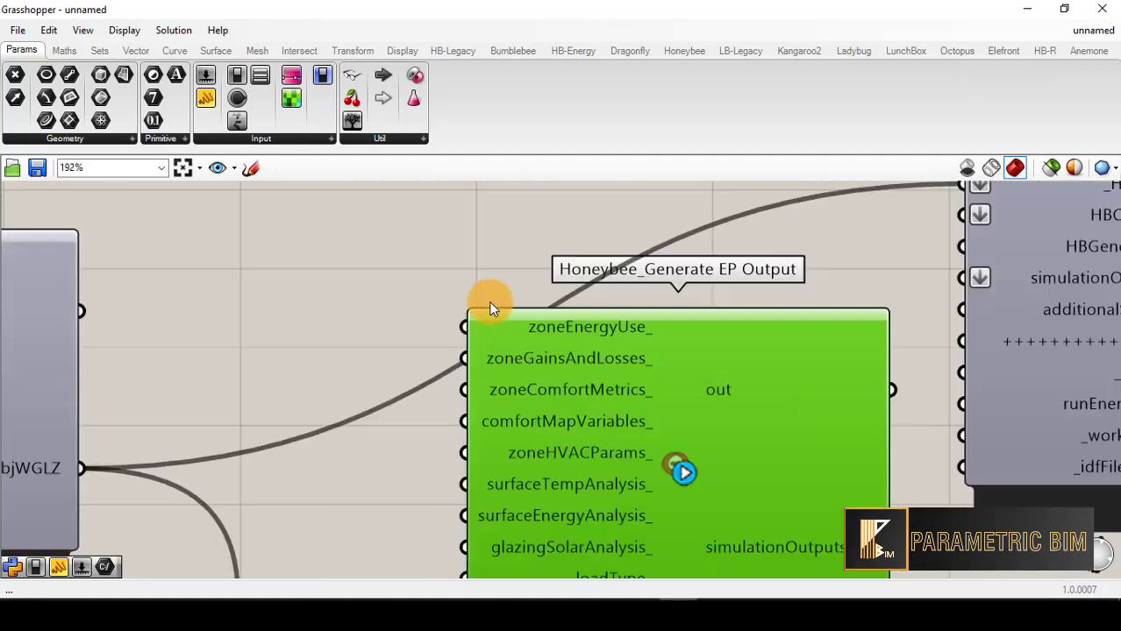
scroll(599, 410, down, 4)
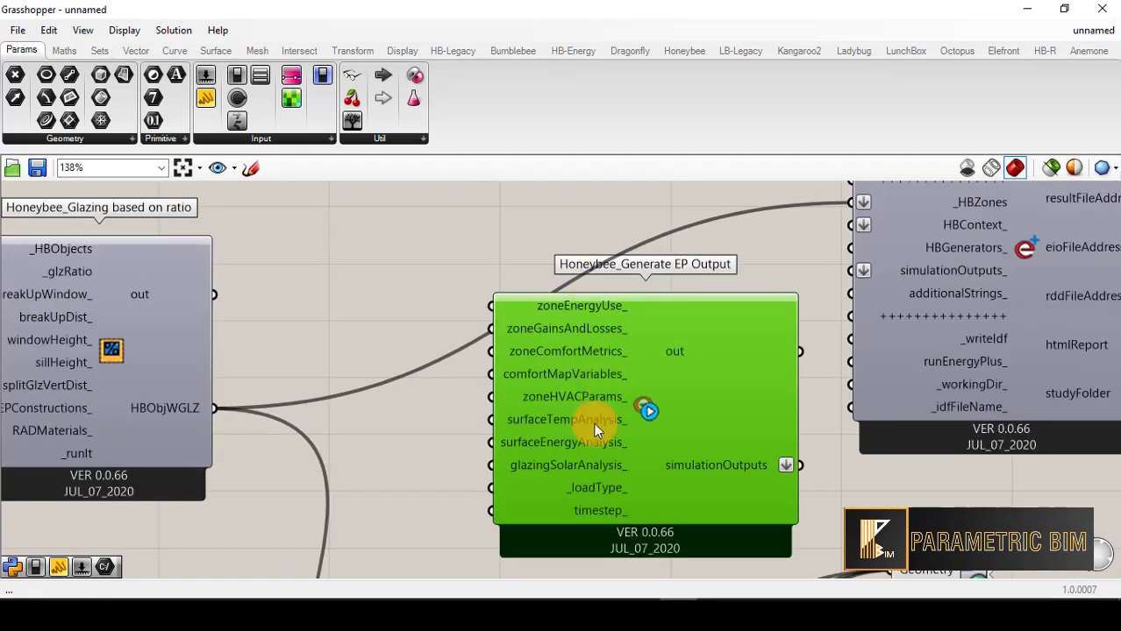
scroll(566, 382, up, 3)
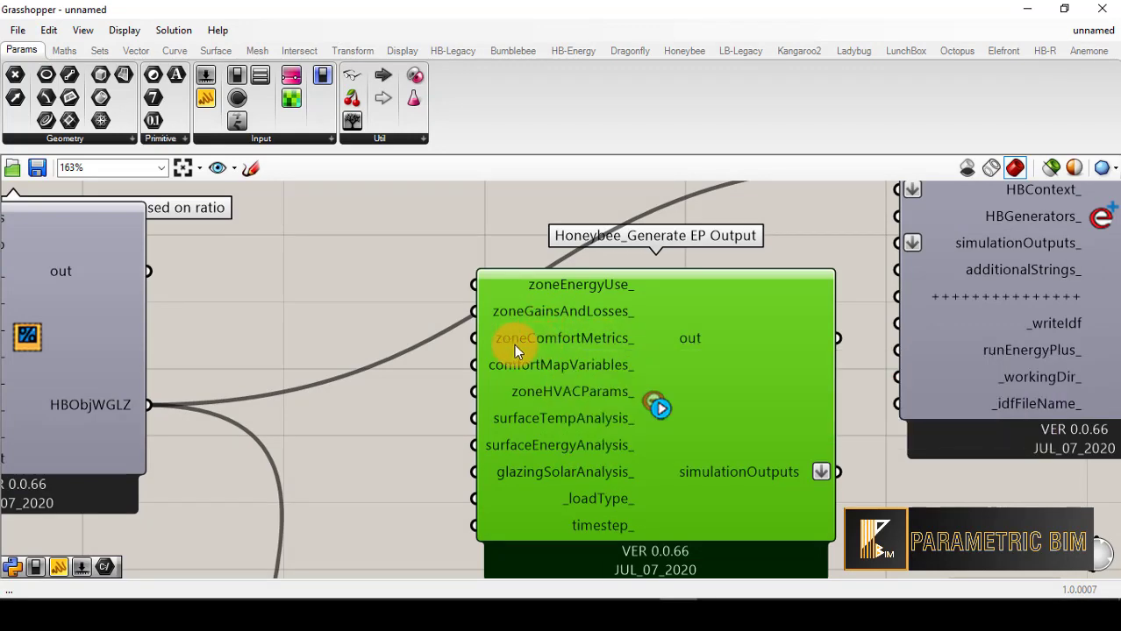
mouse_move(515, 346)
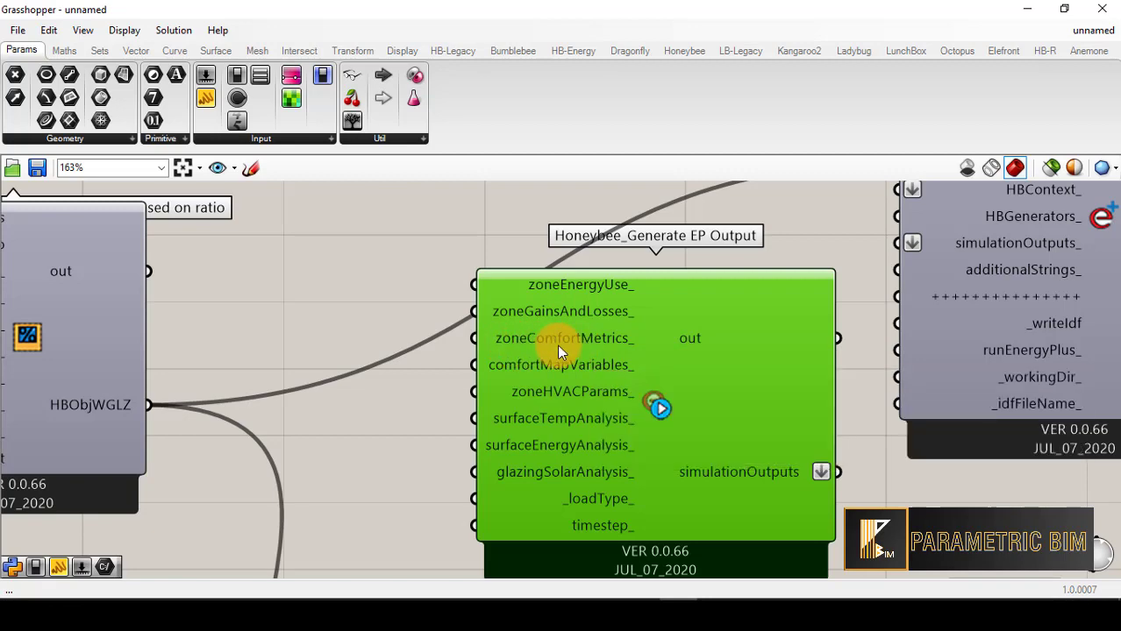
scroll(640, 373, down, 3)
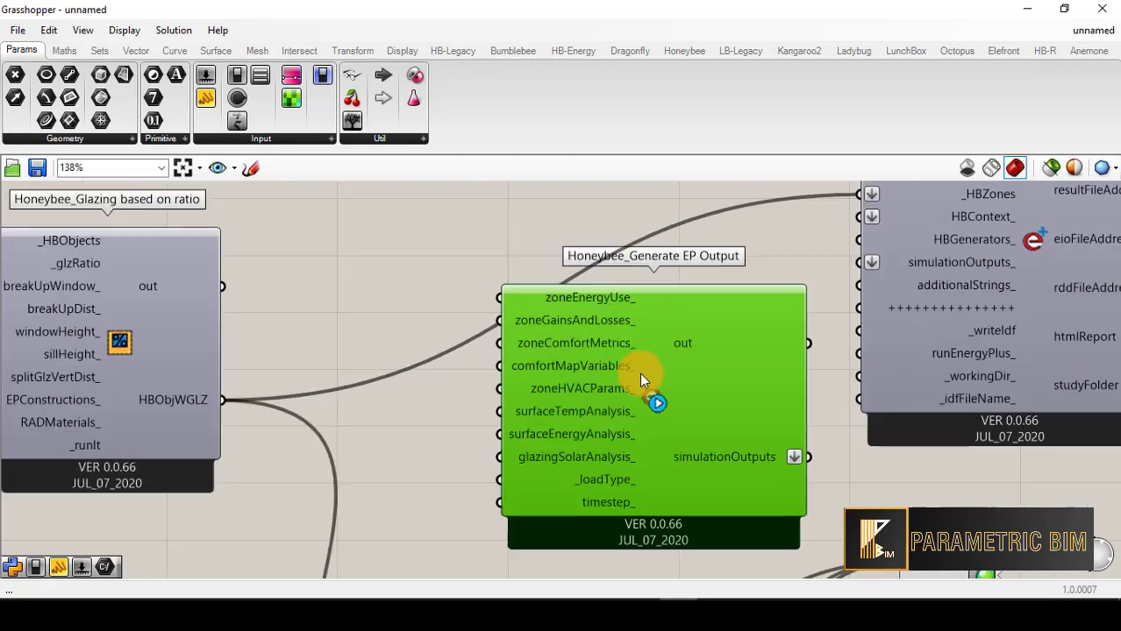
scroll(595, 352, up, 2)
click(474, 305)
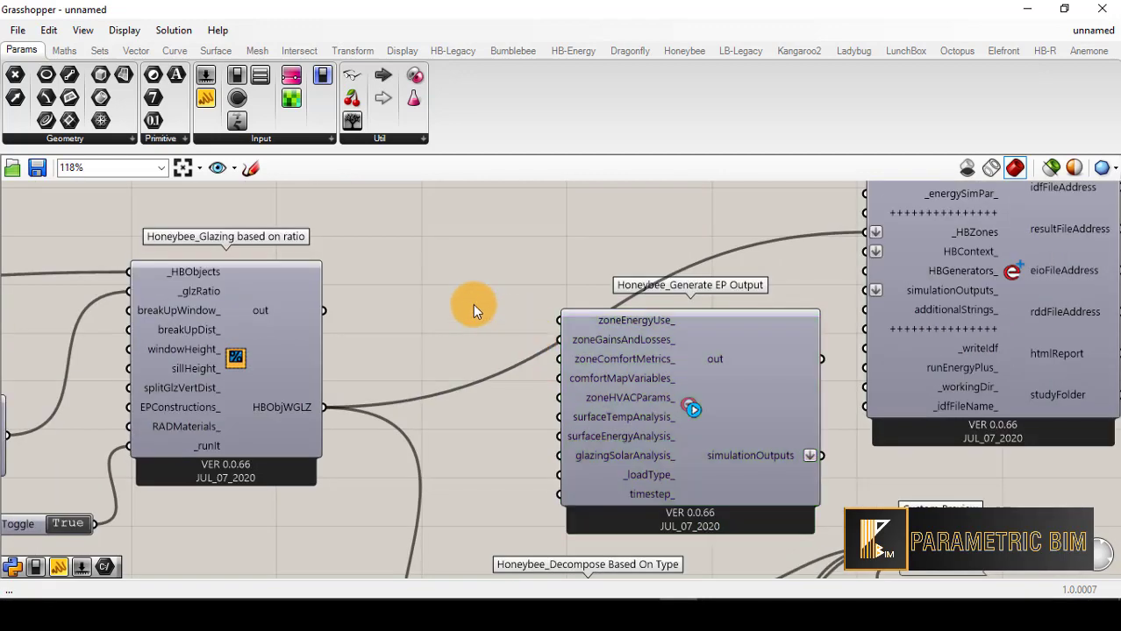
double_click(473, 304)
text(to)
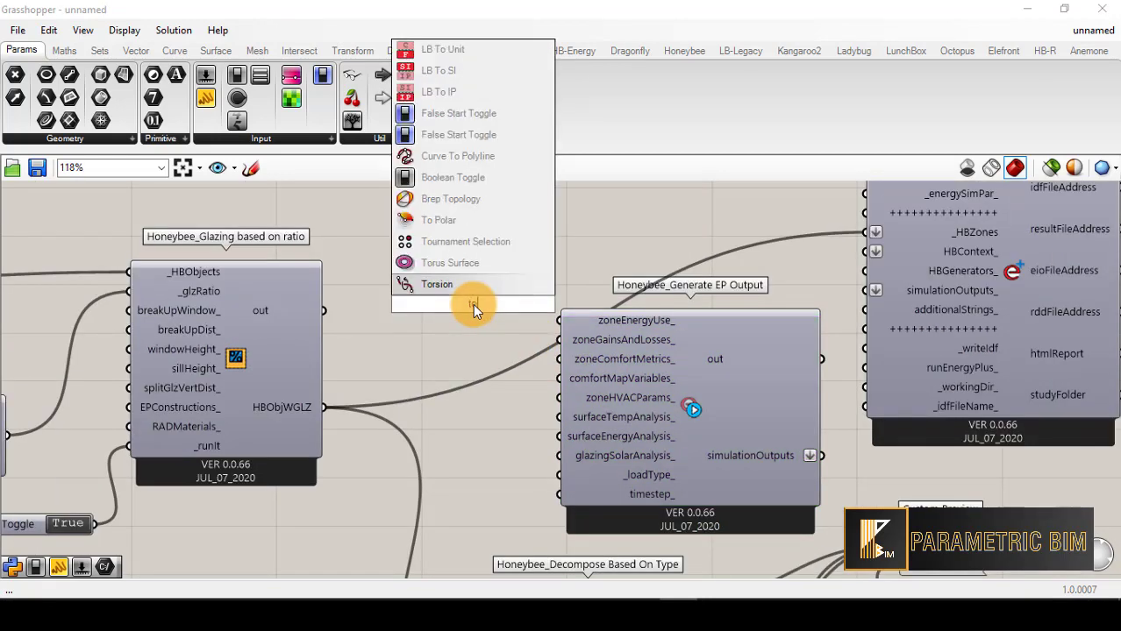
click(465, 179)
scroll(468, 289, up, 4)
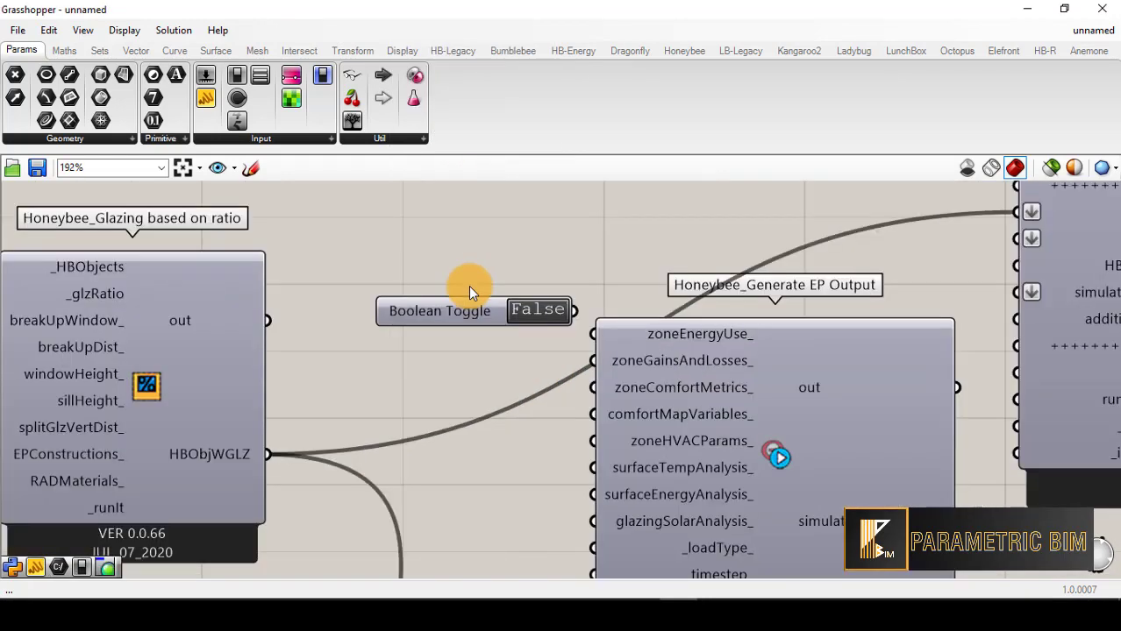
drag(461, 306, 402, 302)
drag(531, 312, 615, 342)
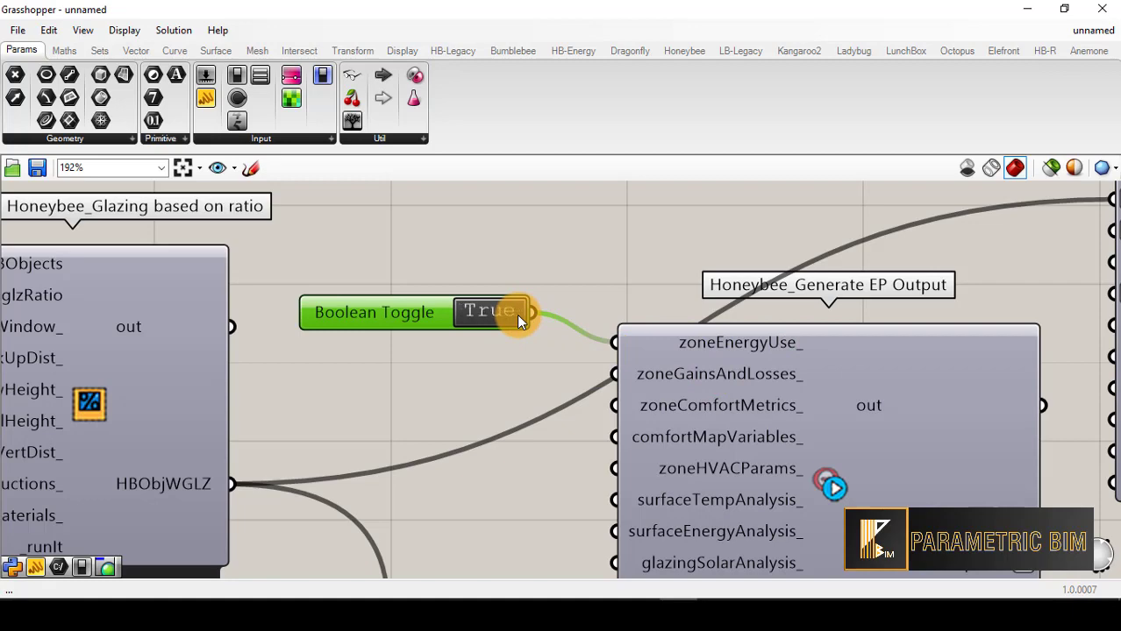
Connect the simulationOutputs output of Generate EP Output to the simulationOutputs_ input of Run Energy Simulation.
scroll(751, 400, down, 5)
scroll(708, 340, up, 3)
drag(693, 406, 741, 281)
scroll(696, 415, down, 2)
scroll(696, 416, up, 3)
scroll(693, 298, up, 1)
scroll(761, 282, down, 3)
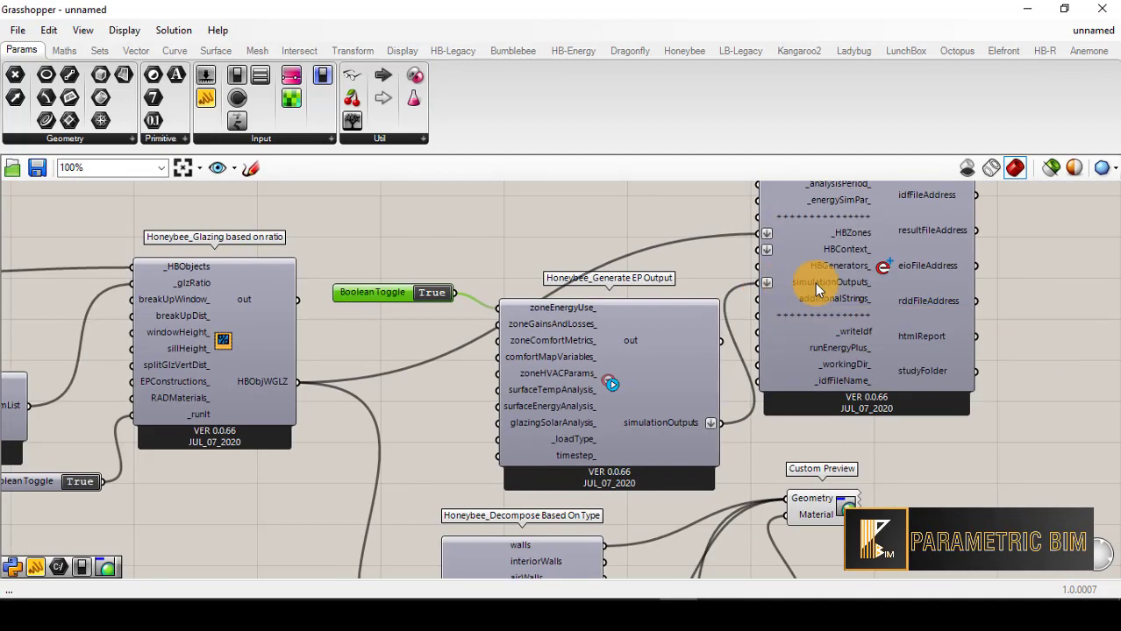
Move the Run Energy Simulation component farther from Generate EP Output to free up space between them.
click(978, 282)
scroll(763, 300, down, 3)
scroll(916, 295, up, 3)
drag(916, 295, 991, 289)
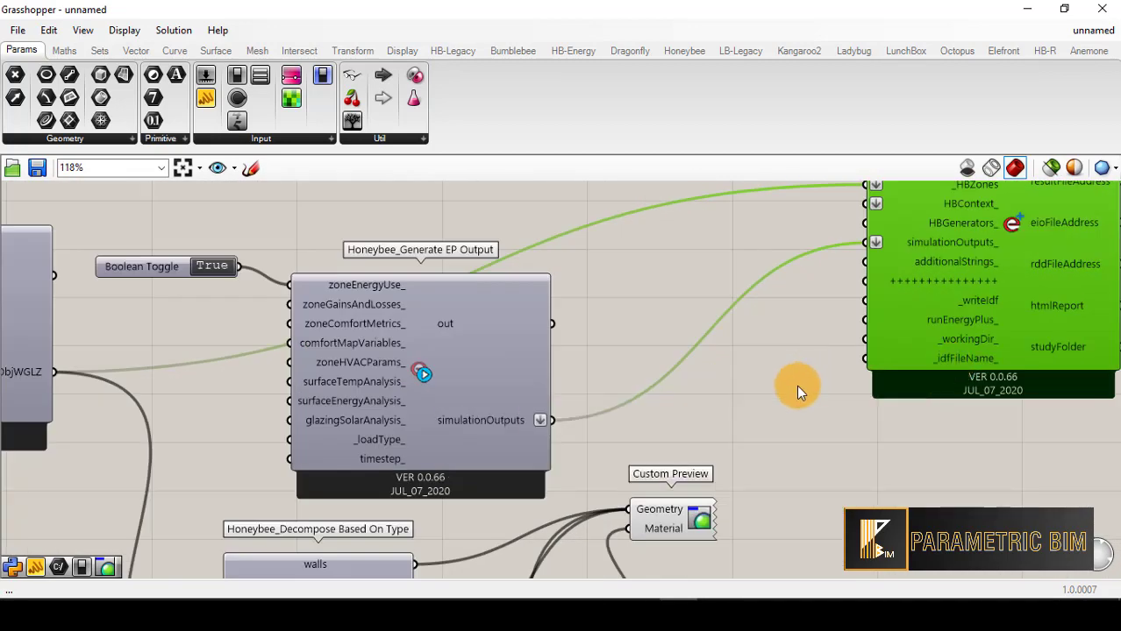
Add a second Boolean Toggle beside Run Energy Simulation and connect it to the _writeIdf input.
scroll(772, 373, down, 1)
double_click(763, 372)
text(tool)
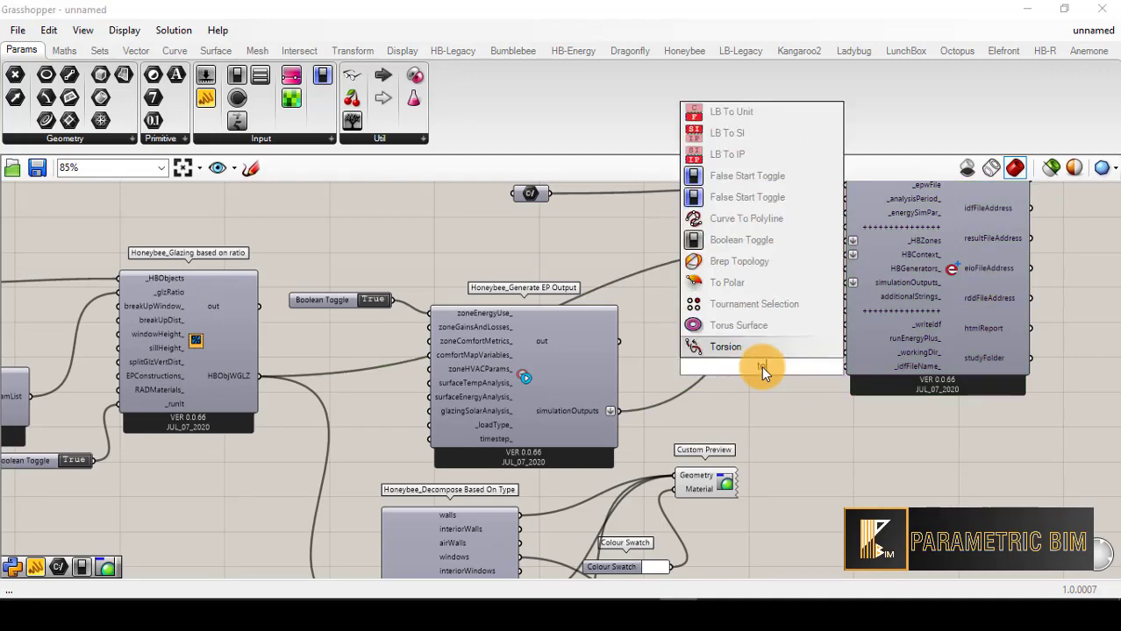
click(752, 348)
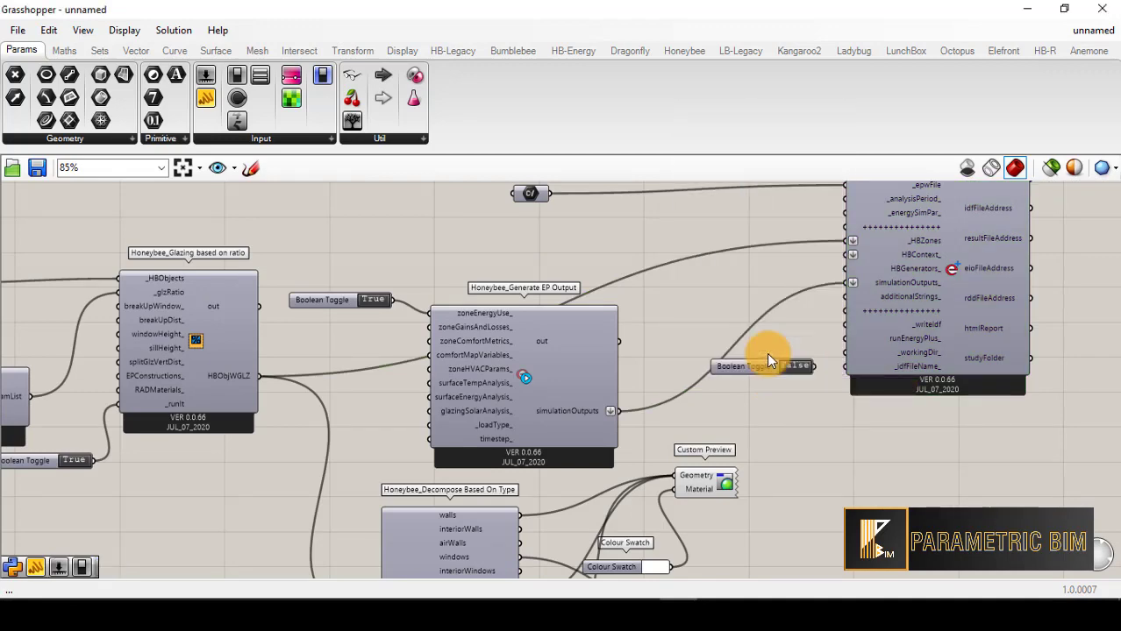
scroll(750, 370, up, 3)
drag(751, 369, 735, 319)
scroll(744, 315, down, 3)
scroll(864, 300, up, 3)
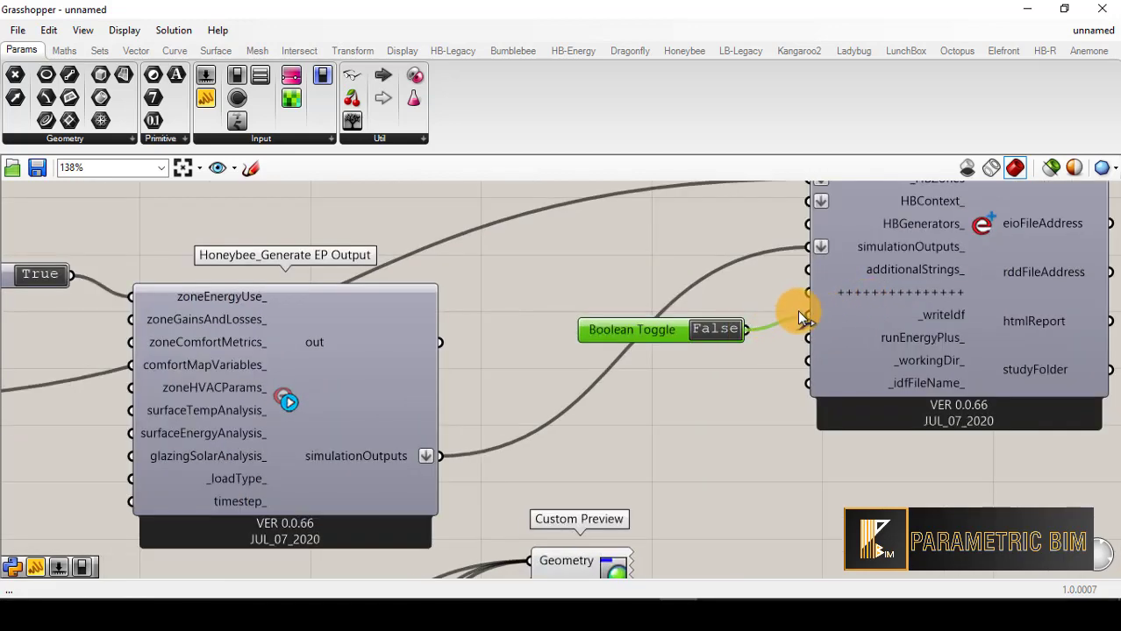
Connect the same toggle to the runEnergyPlus_ input as well and set it to True to run the simulation.
scroll(903, 317, up, 2)
drag(754, 352, 883, 351)
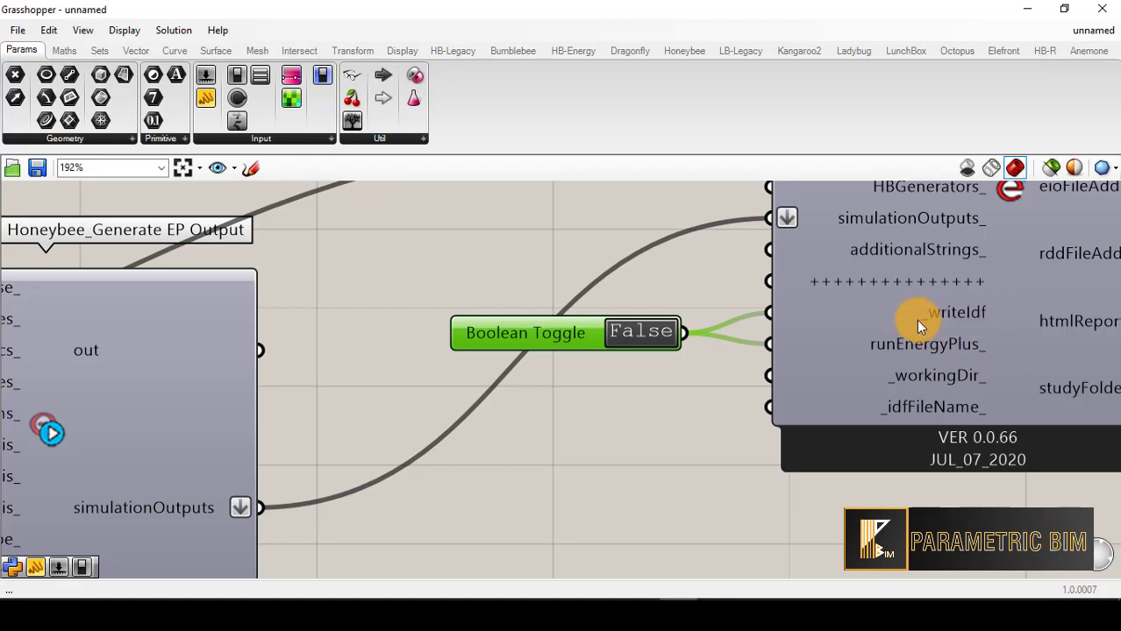
drag(518, 340, 553, 348)
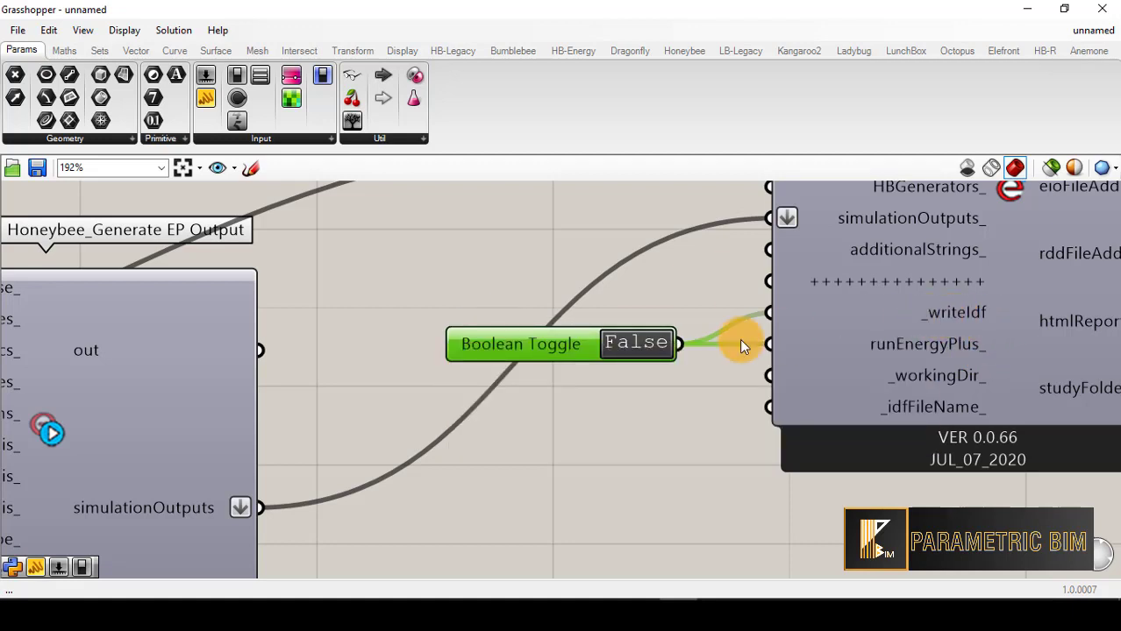
double_click(634, 344)
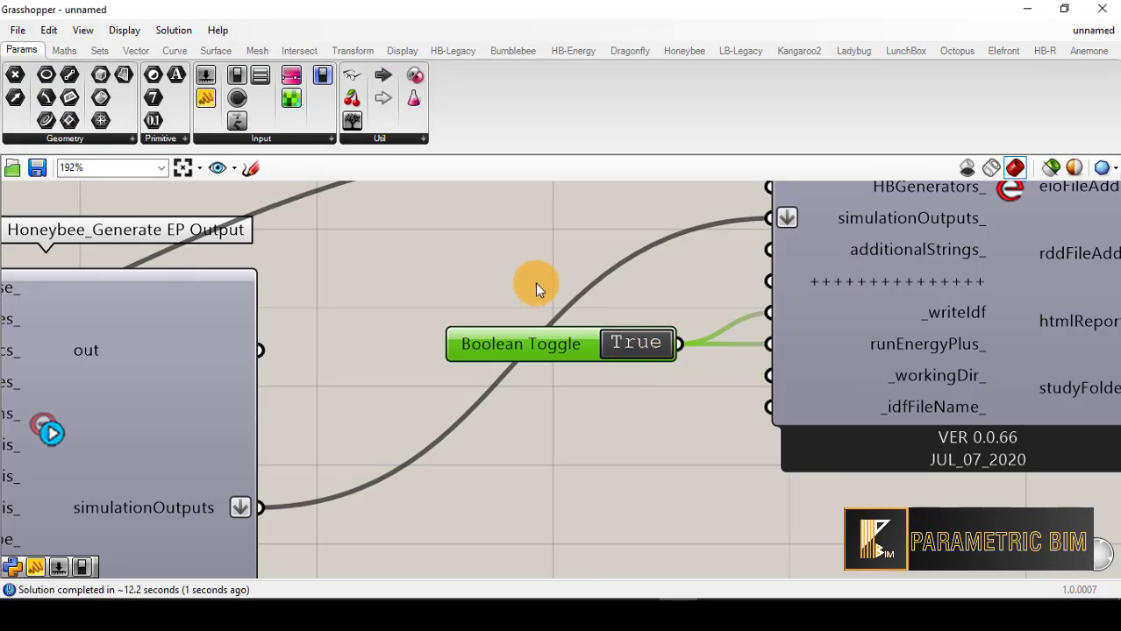
Move the File Path parameter closer to the _epwFile input of Run Energy Simulation.
scroll(537, 289, down, 6)
scroll(436, 245, up, 2)
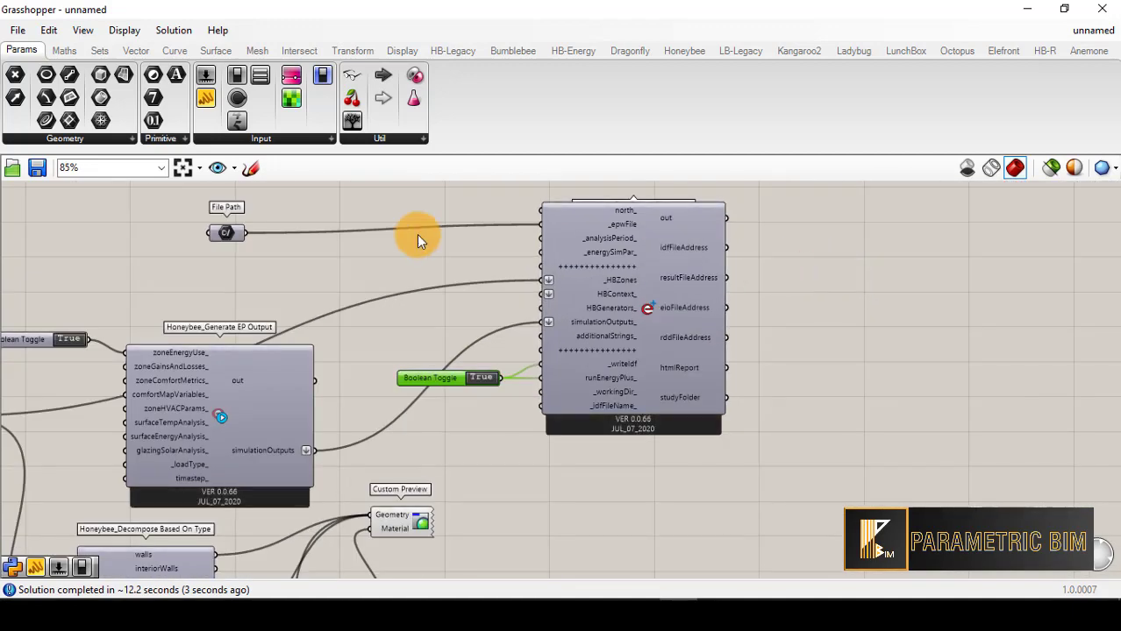
drag(230, 231, 469, 224)
scroll(728, 307, down, 1)
Restore the definition window, move it aside and orbit the Rhino perspective view around the glazed building.
click(1064, 8)
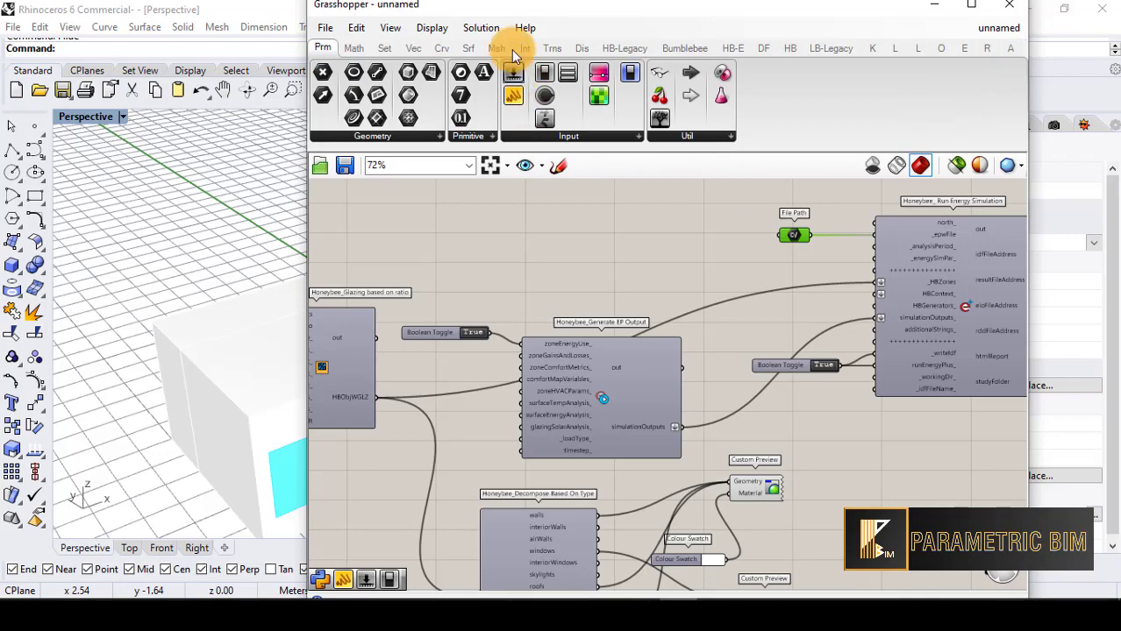
drag(525, 20, 771, 14)
right_drag(395, 211, 298, 266)
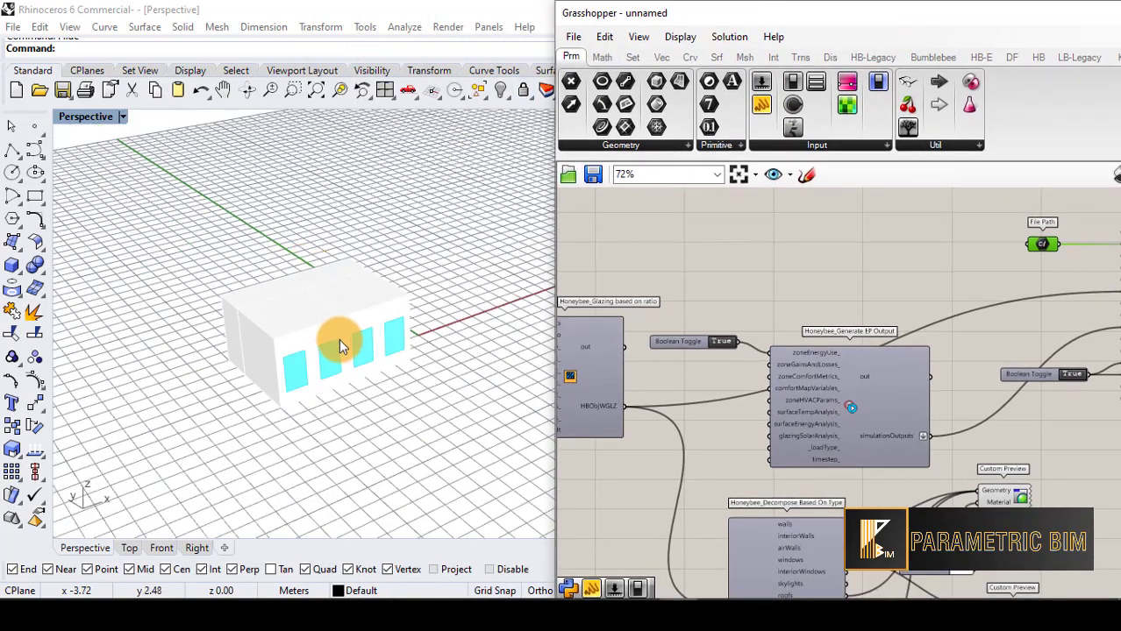
right_drag(342, 345, 367, 320)
Add a Honeybee_Read EP Custom Result component beside the resultFileAddress output of Run Energy Simulation.
scroll(784, 328, down, 3)
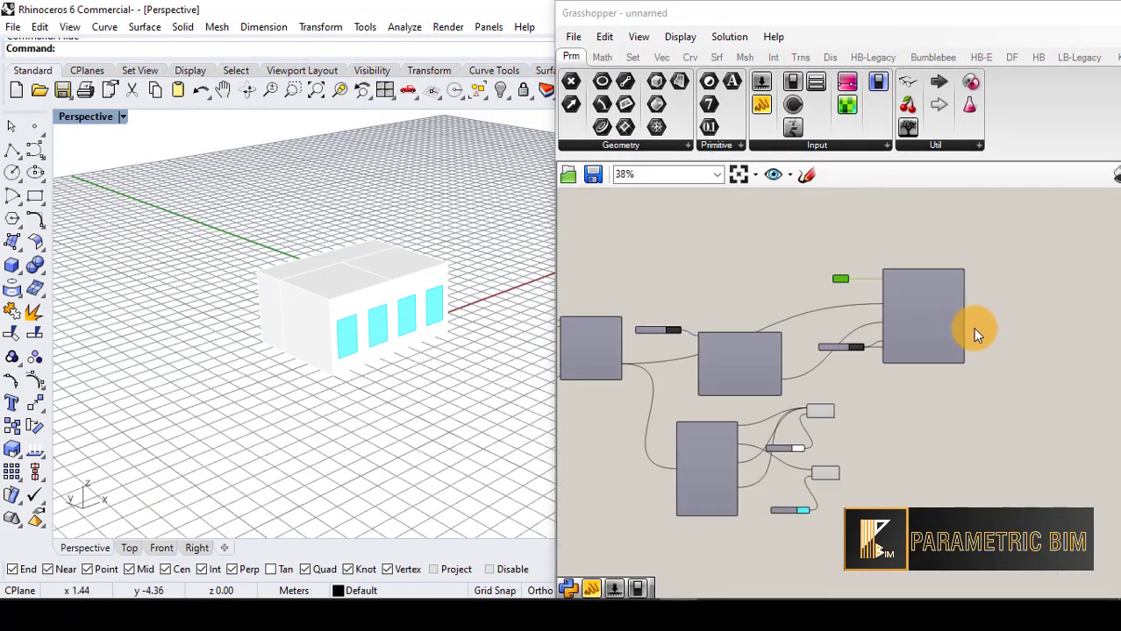
scroll(973, 328, up, 3)
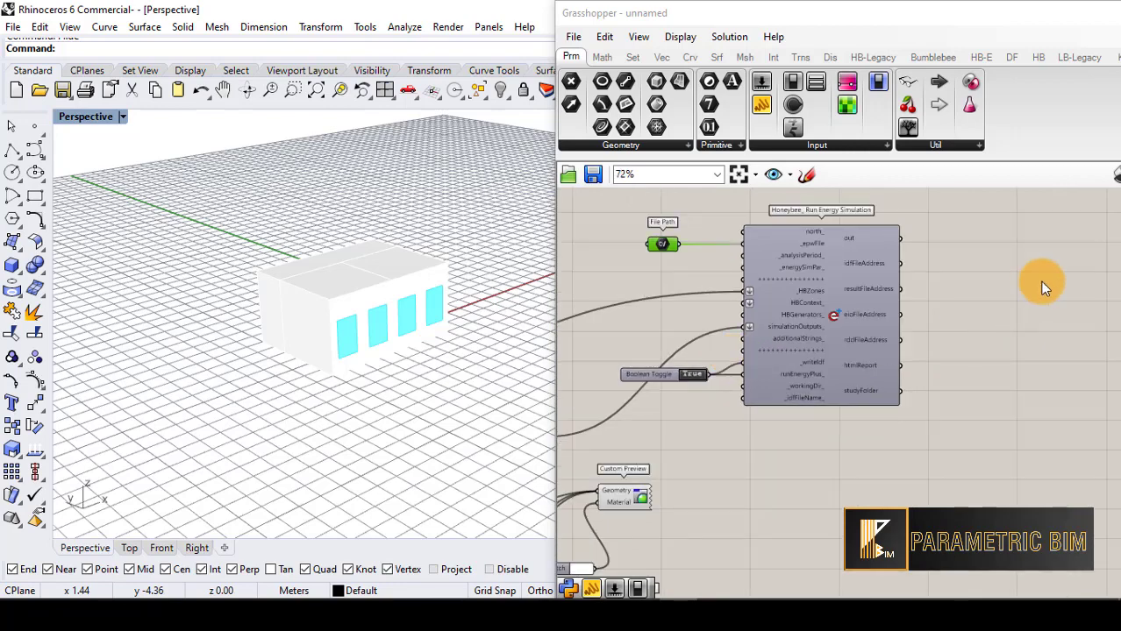
scroll(960, 287, up, 3)
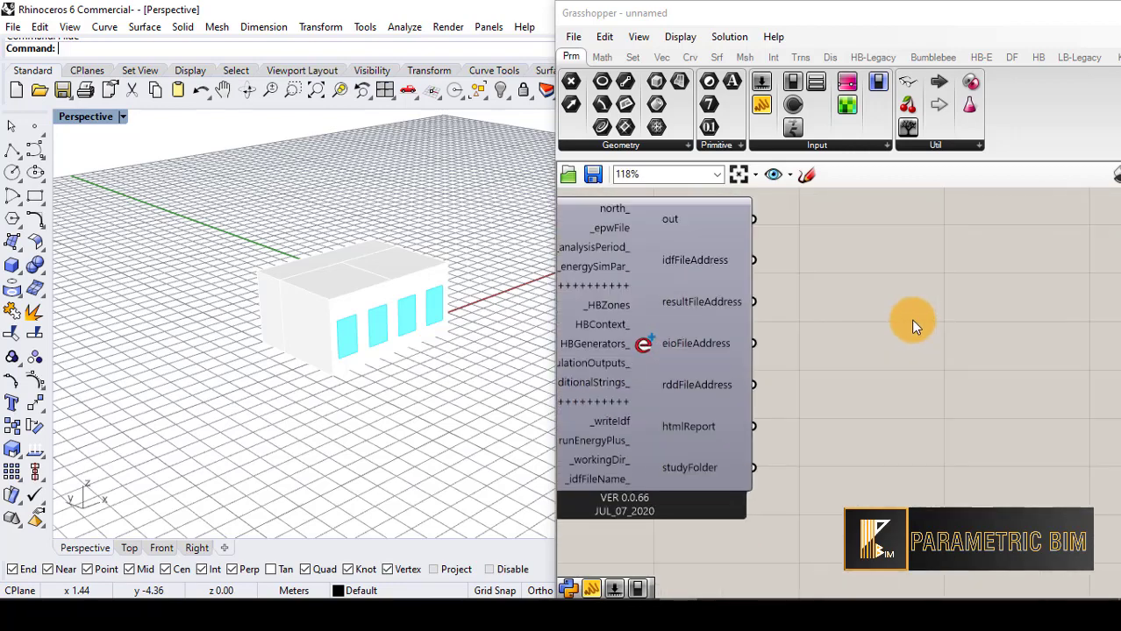
scroll(694, 316, up, 1)
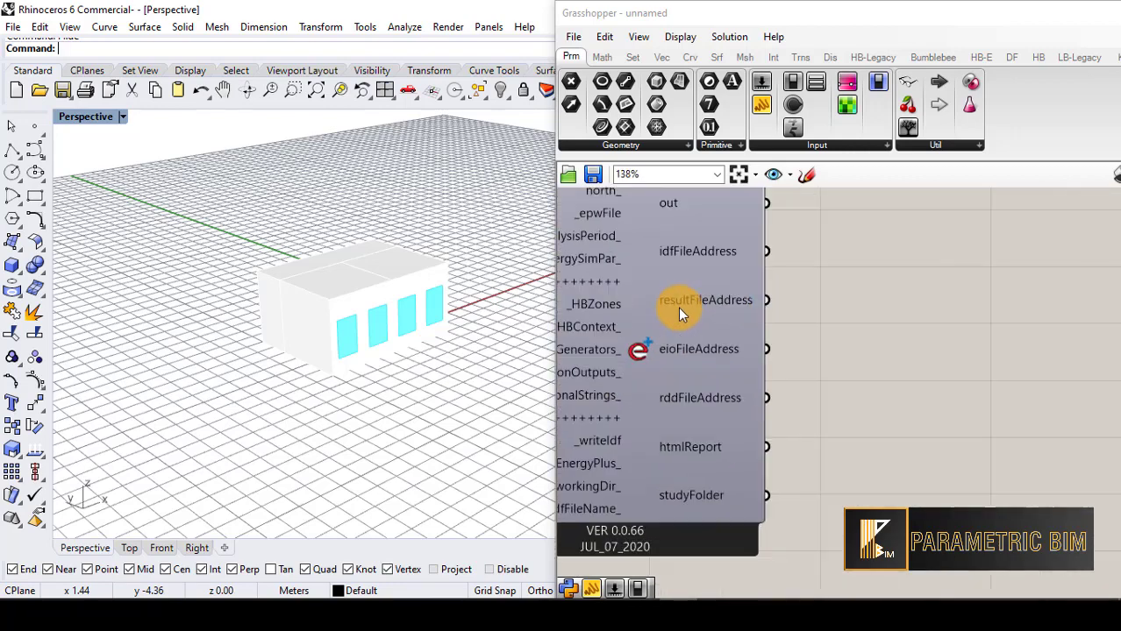
scroll(855, 316, up, 1)
double_click(853, 306)
text(read)
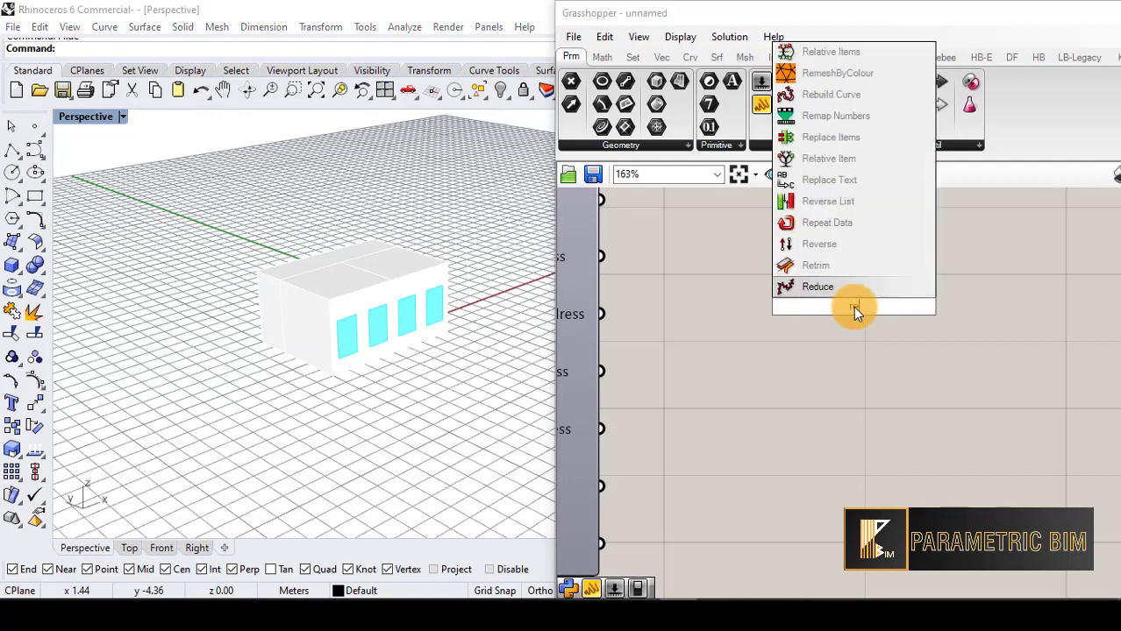
key(BackSpace)
key(BackSpace)
key(BackSpace)
text(esu)
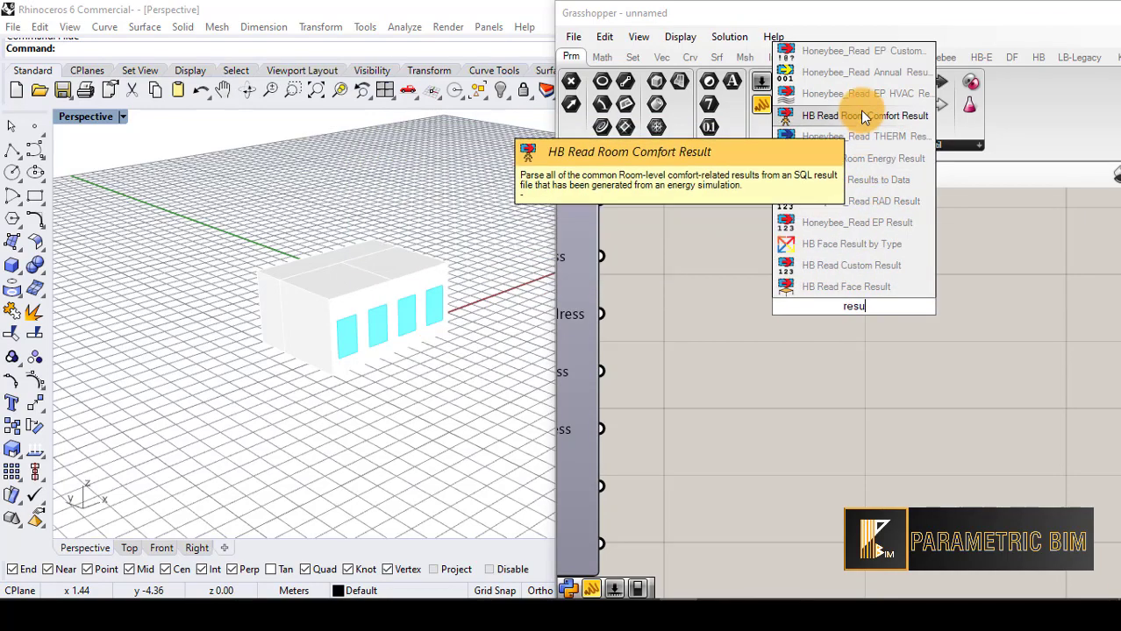
click(866, 54)
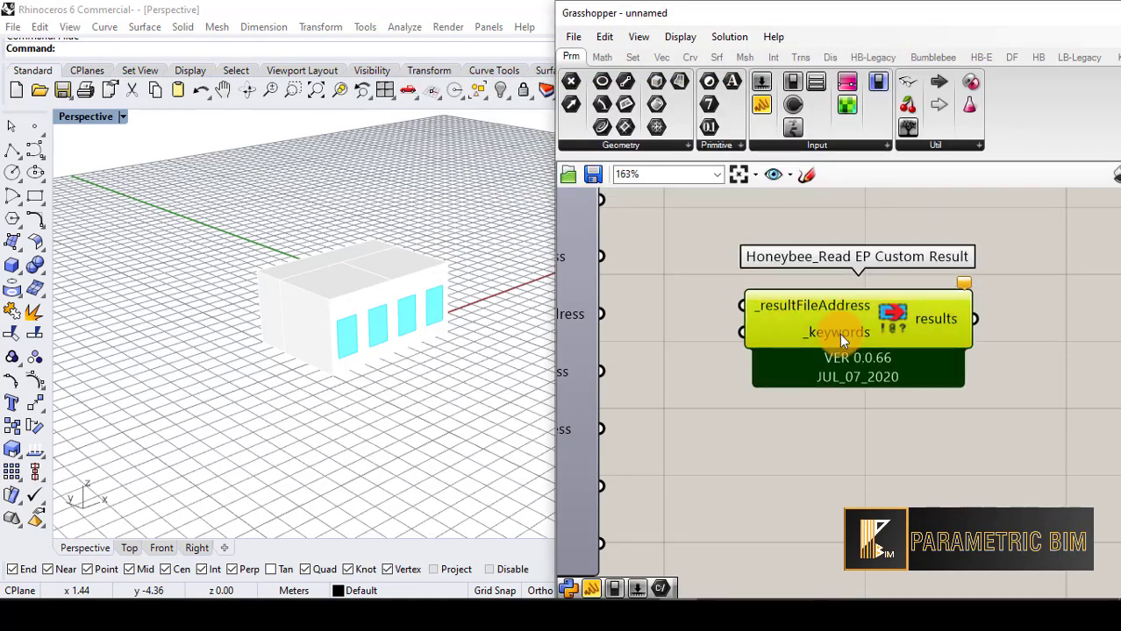
Replace the Honeybee_Read EP Custom Result component with a Honeybee_Read EP Result component.
key(Delete)
double_click(839, 334)
text(result)
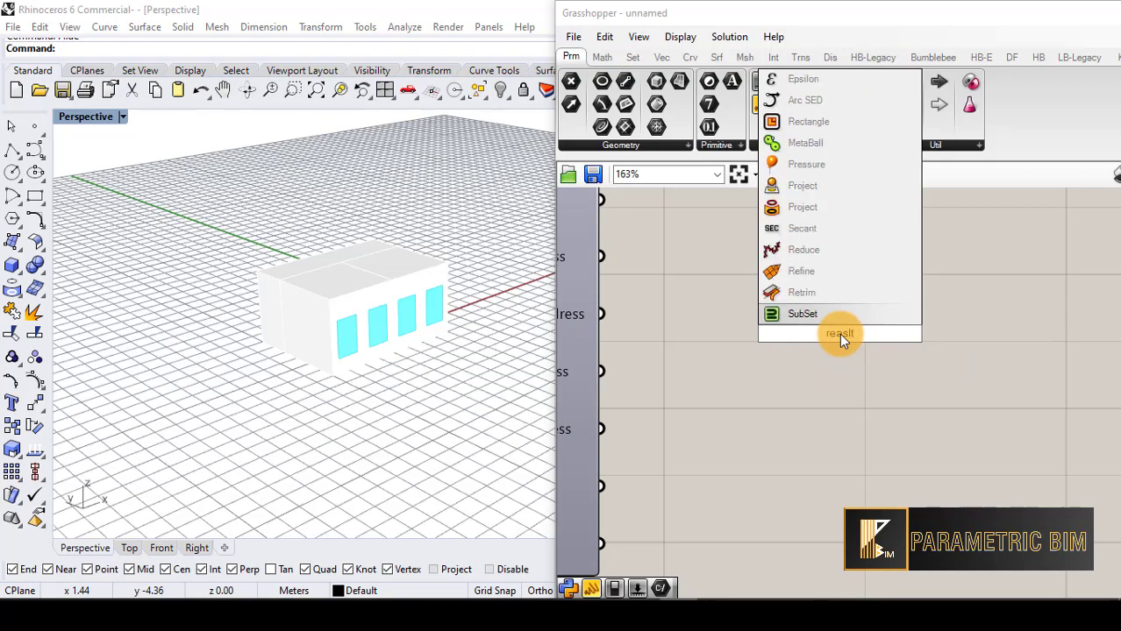
text(s)
key(BackSpace)
key(BackSpace)
key(BackSpace)
key(BackSpace)
key(BackSpace)
key(BackSpace)
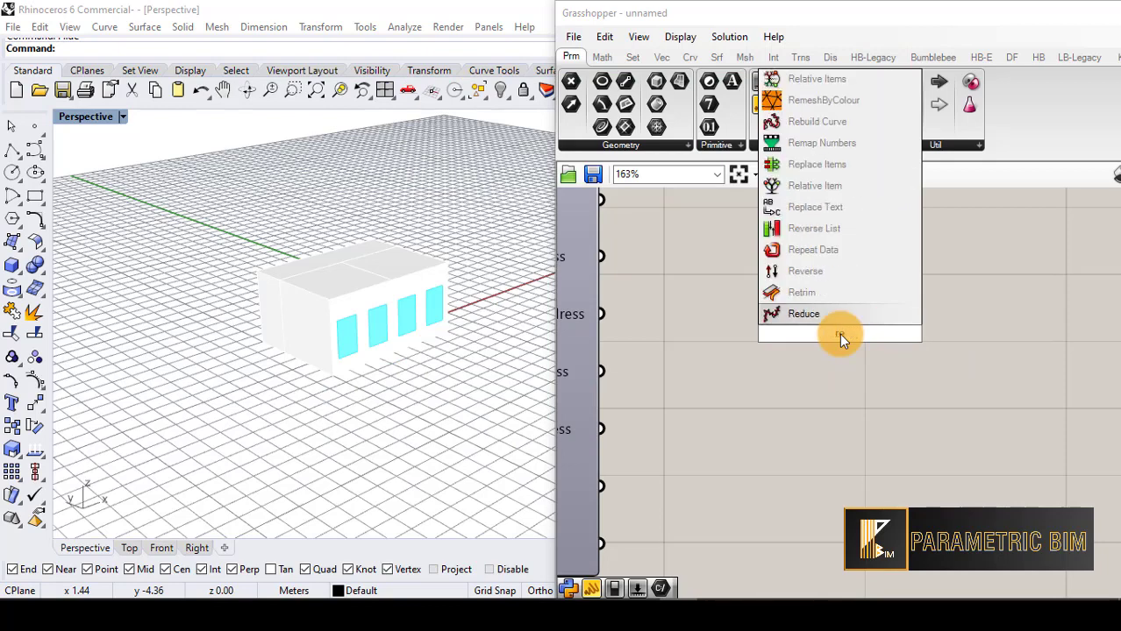
text(esult)
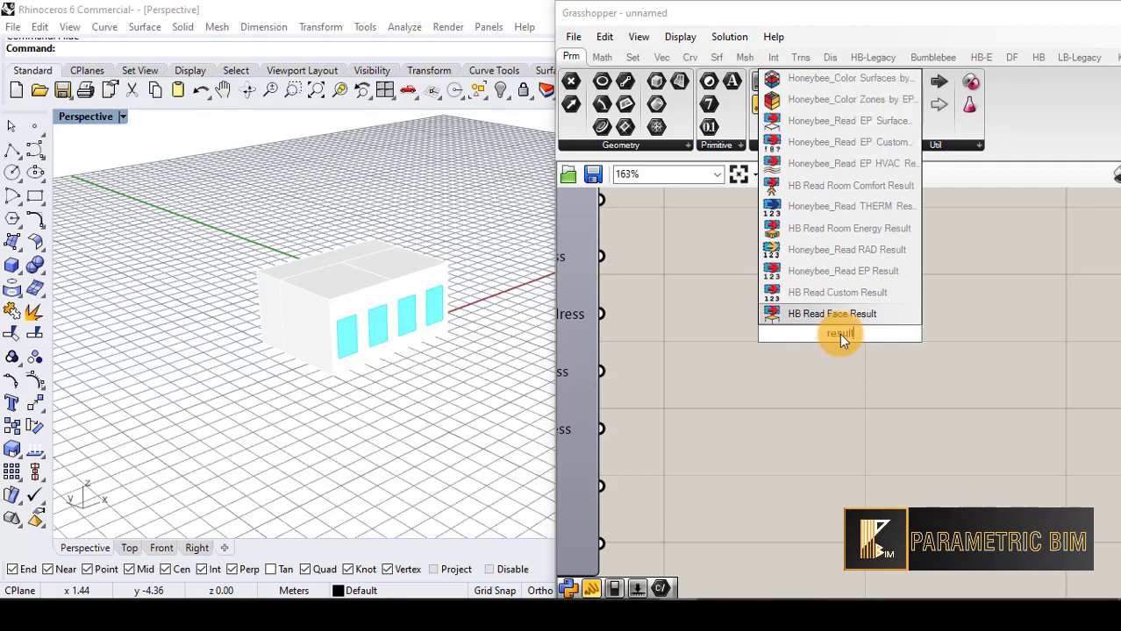
click(838, 272)
scroll(842, 334, down, 5)
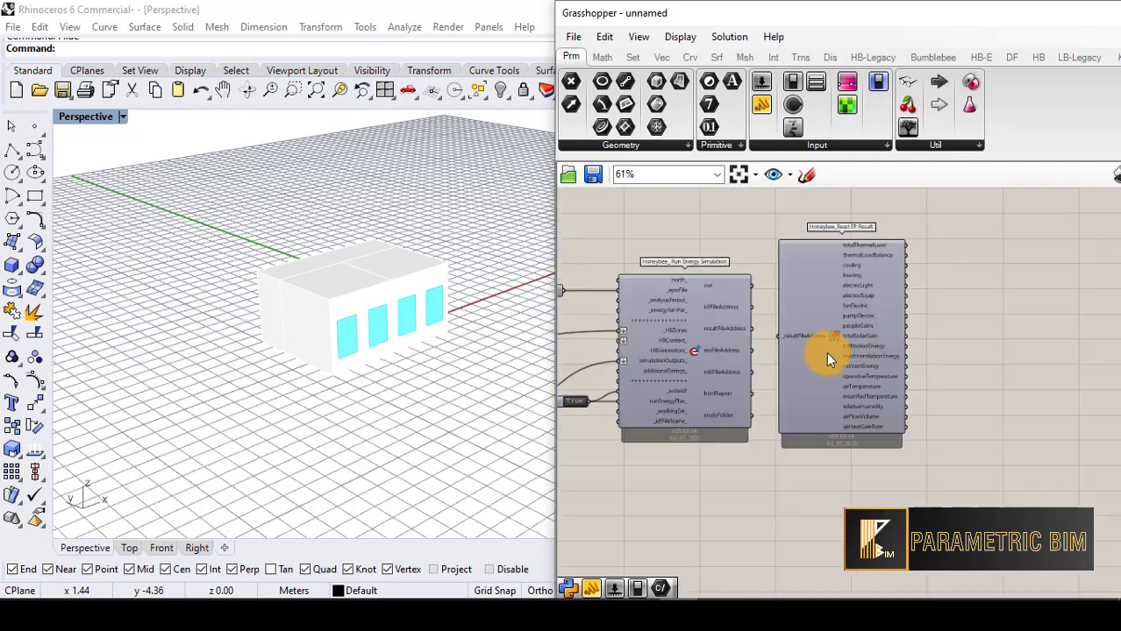
Move Read EP Result farther from Run Energy Simulation and connect the resultFileAddress output to its _resultFileAddress input.
drag(828, 355, 855, 352)
scroll(756, 337, up, 3)
scroll(756, 344, up, 1)
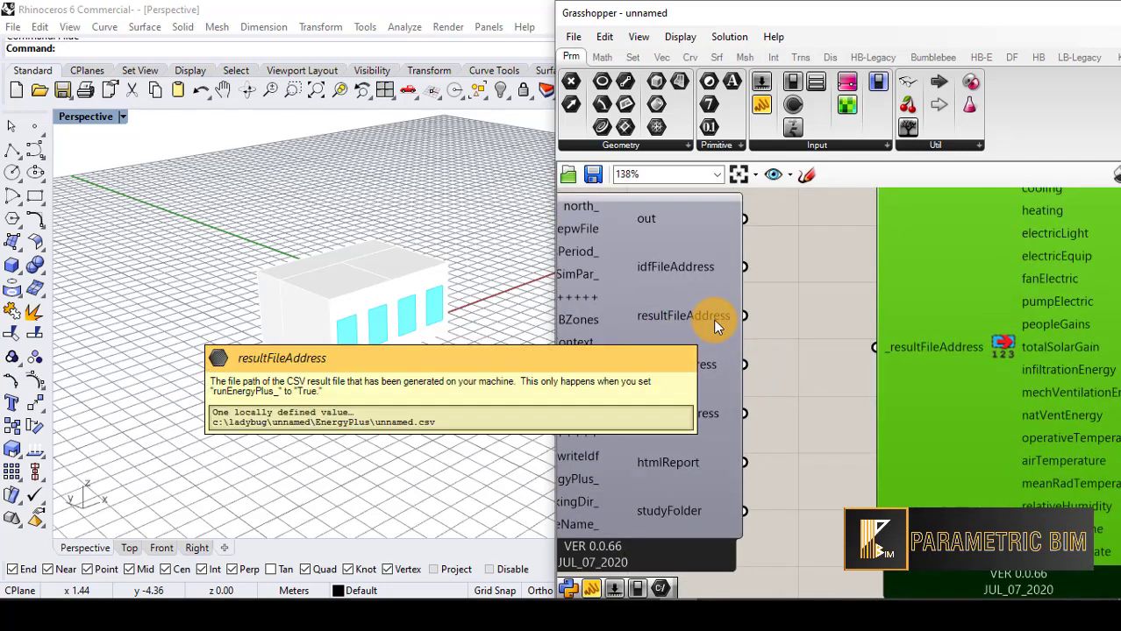
drag(744, 315, 874, 349)
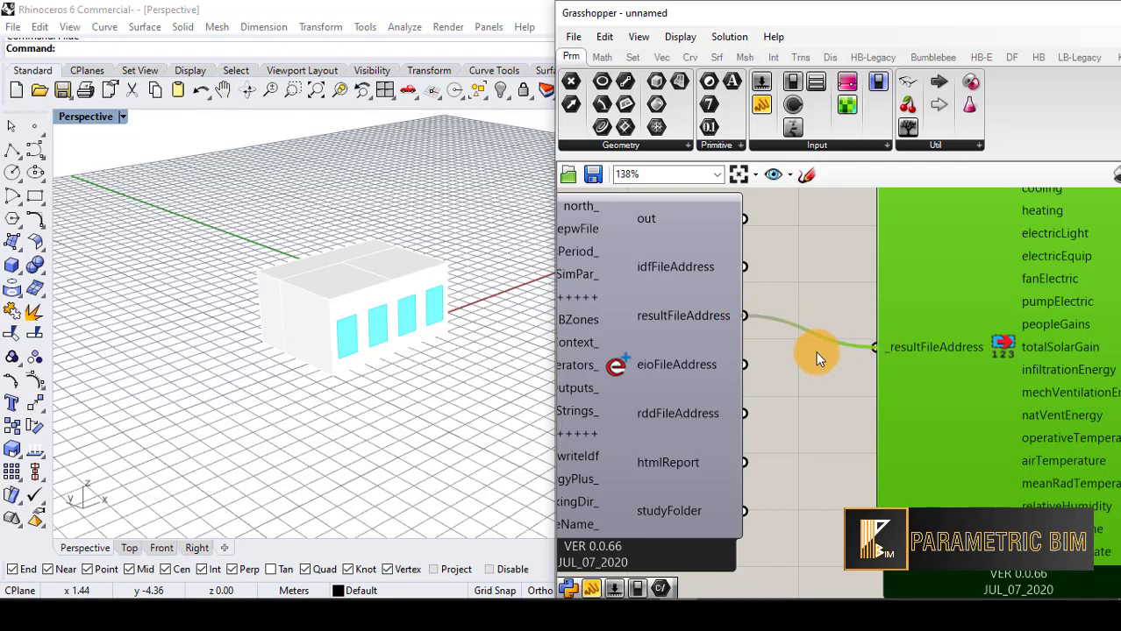
Examine the Read EP Result outputs and their descriptions, such as thermalLoadBalance and electricEquip.
scroll(815, 352, down, 4)
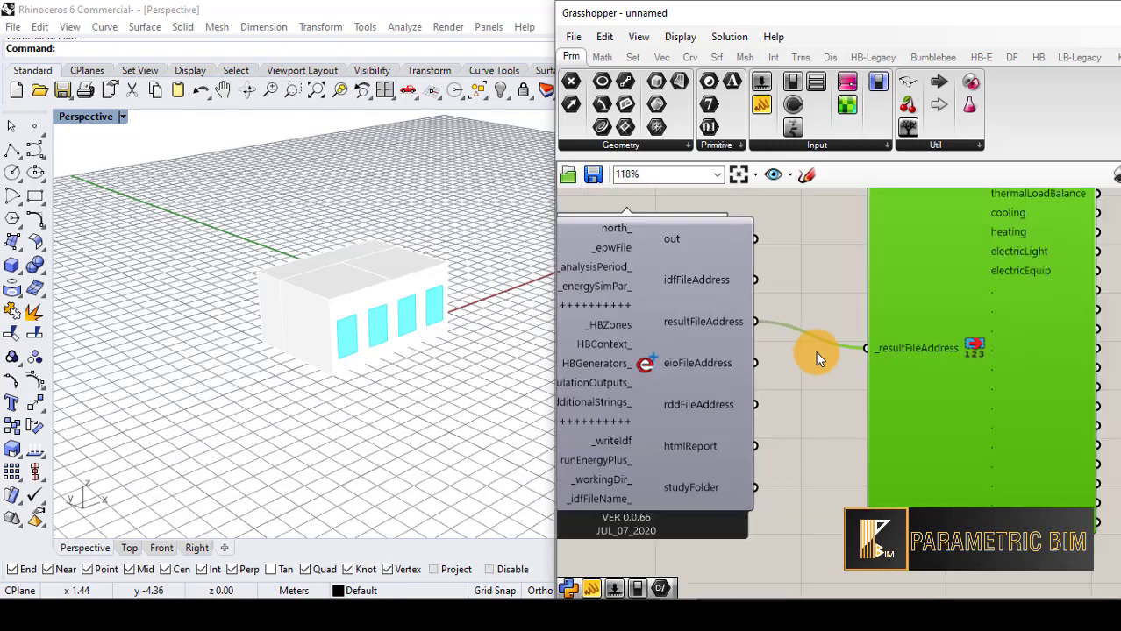
scroll(1018, 250, up, 4)
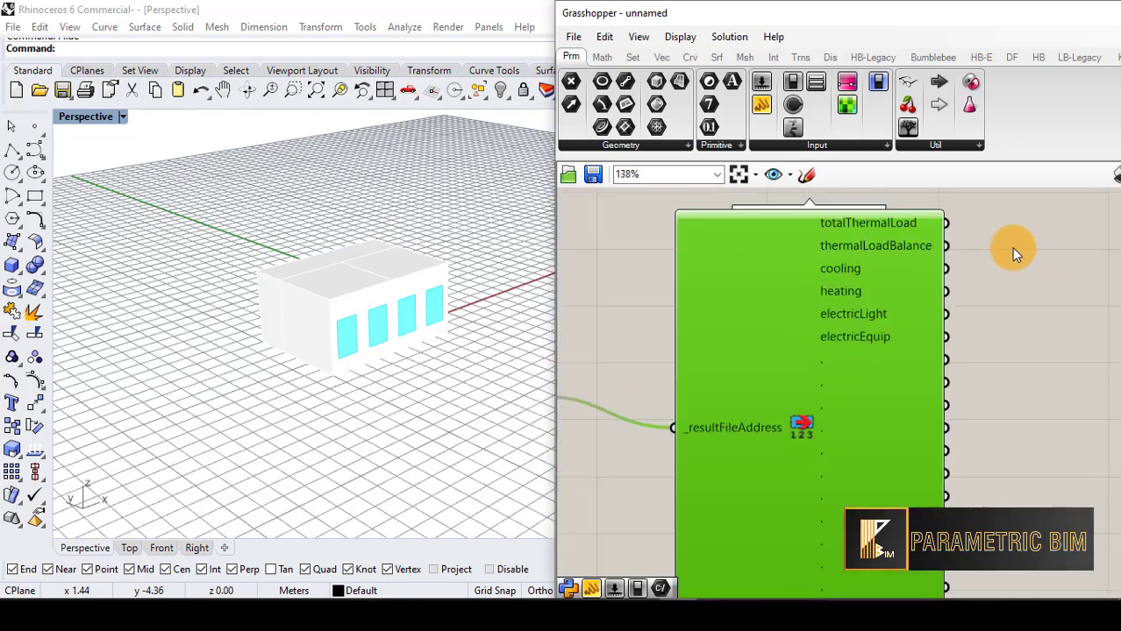
mouse_move(874, 337)
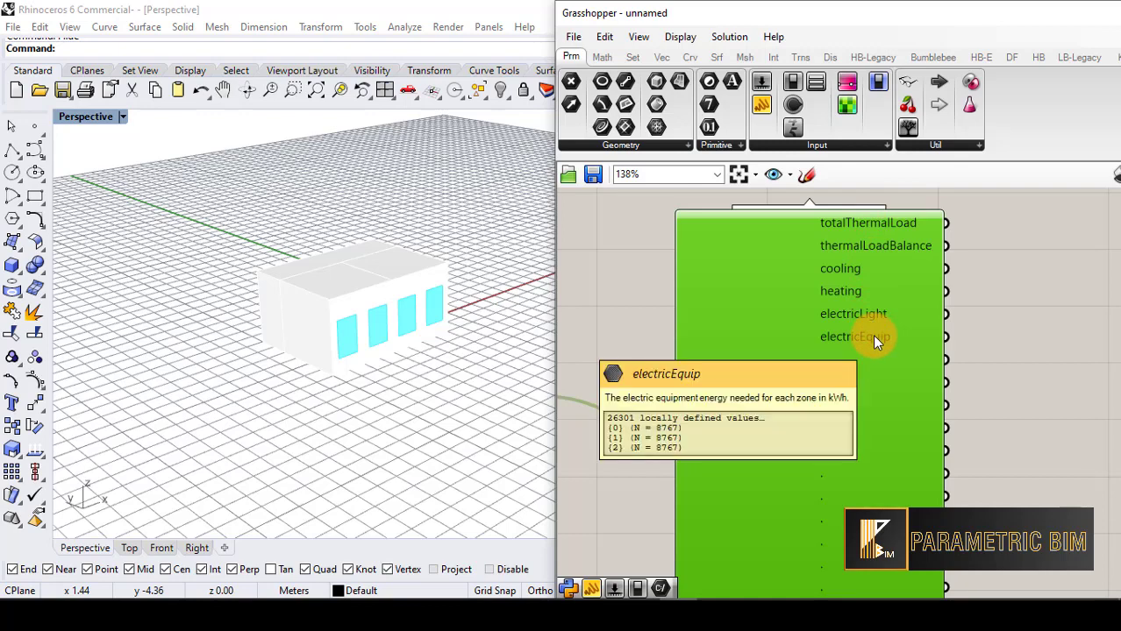
scroll(944, 230, up, 1)
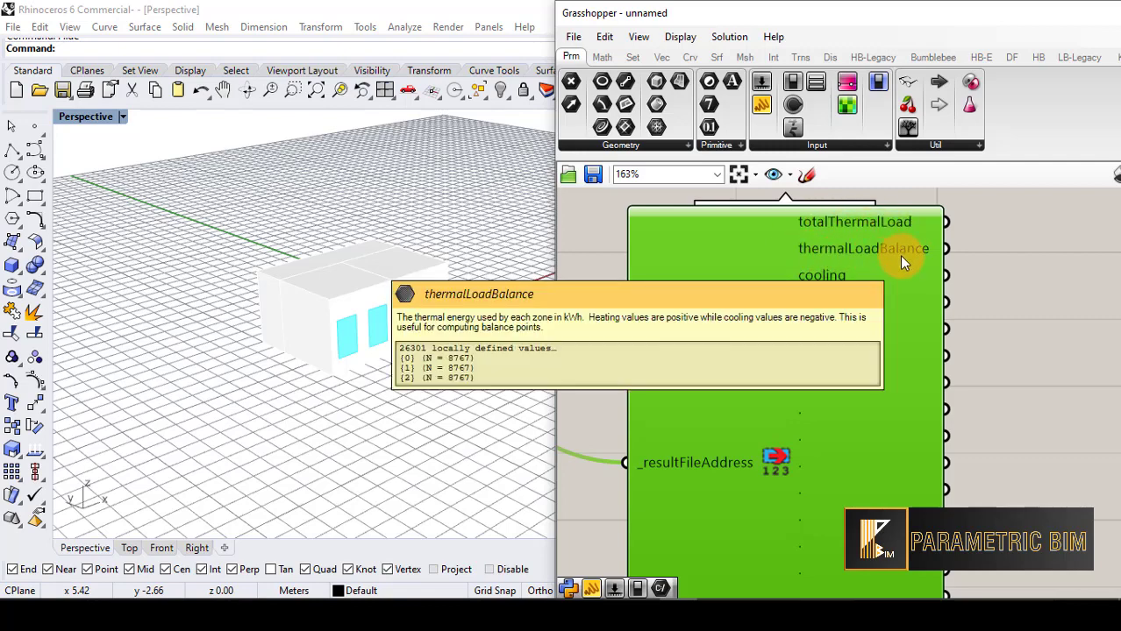
mouse_move(842, 285)
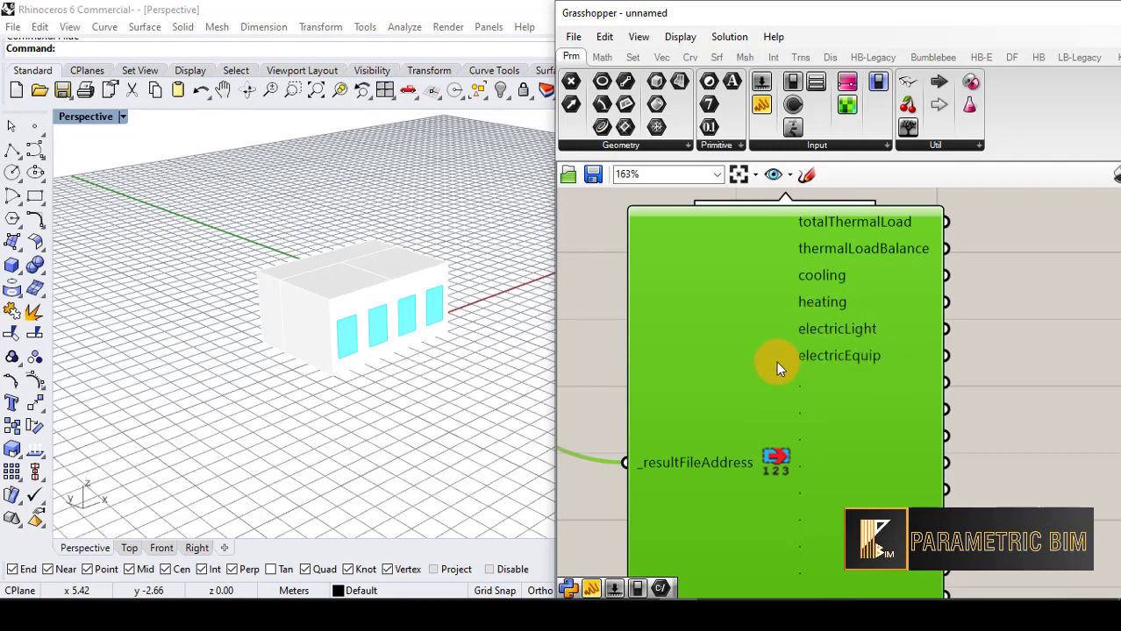
mouse_move(843, 362)
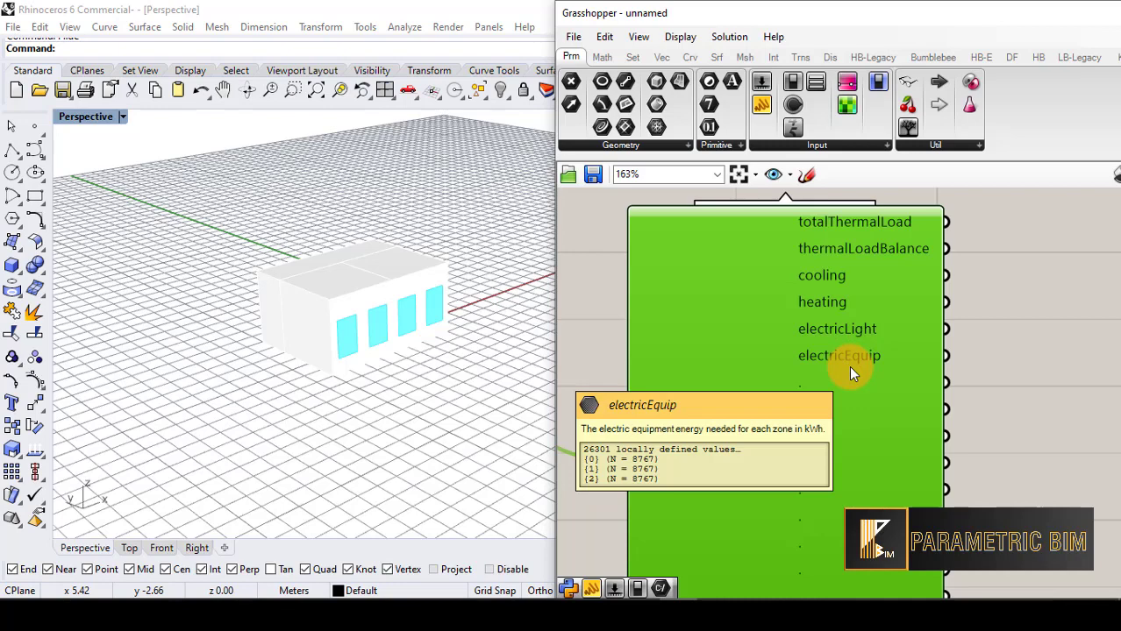
scroll(848, 366, down, 2)
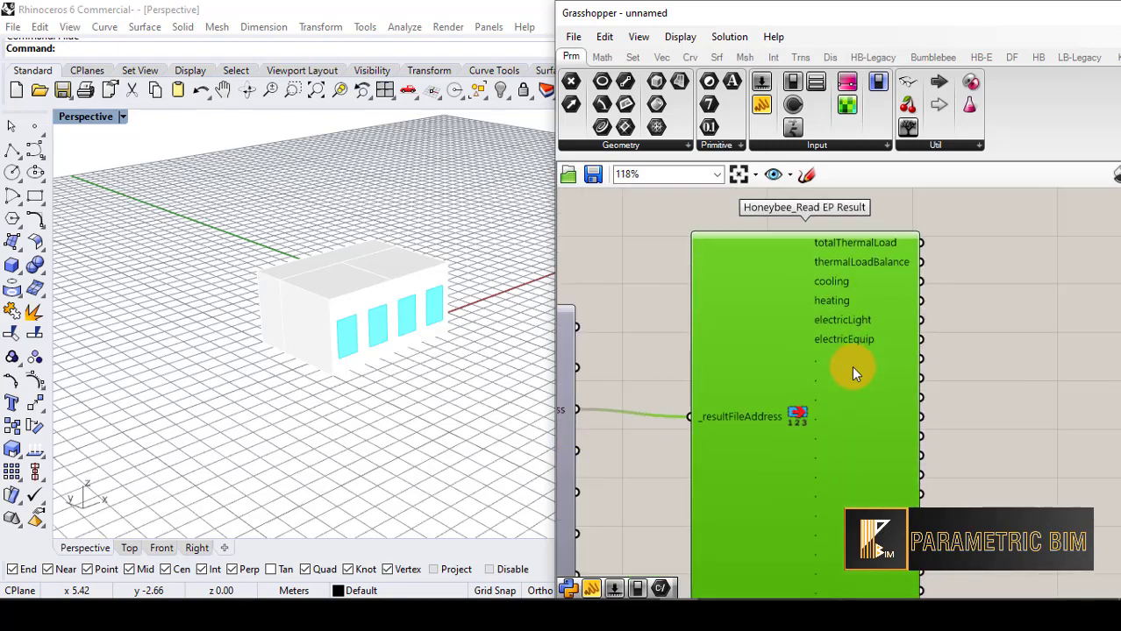
scroll(726, 373, down, 3)
scroll(833, 363, up, 4)
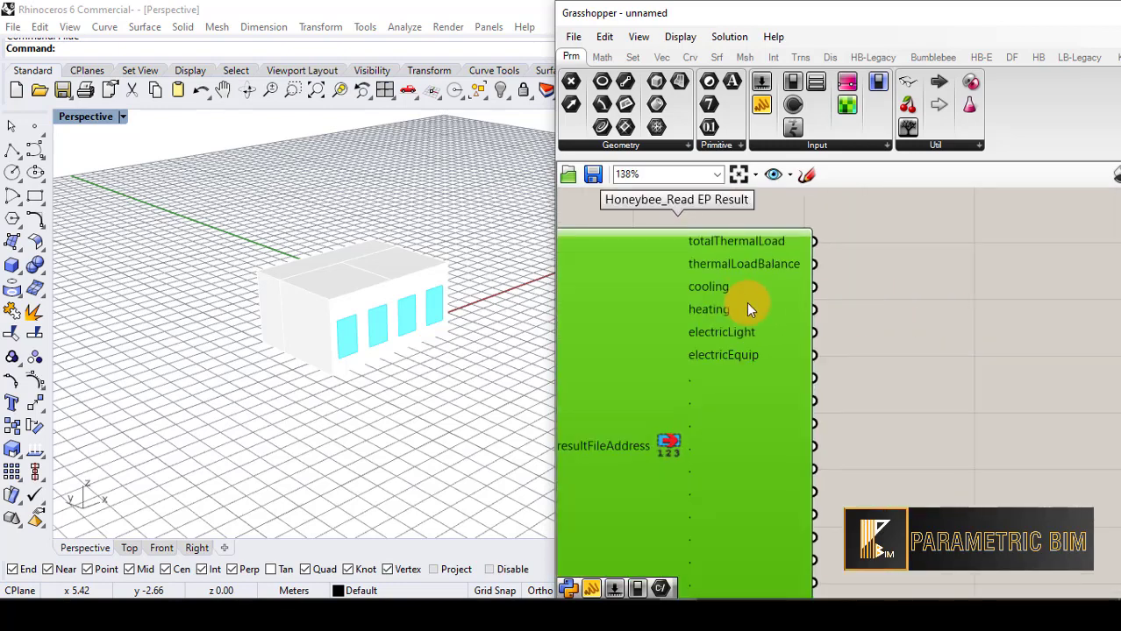
Connect the totalThermalLoad output to a new panel and enlarge the panel to read the hourly values.
click(991, 264)
double_click(991, 264)
drag(787, 114, 934, 244)
drag(814, 240, 897, 285)
drag(989, 336, 992, 513)
scroll(843, 270, down, 3)
scroll(950, 415, up, 4)
drag(912, 389, 932, 536)
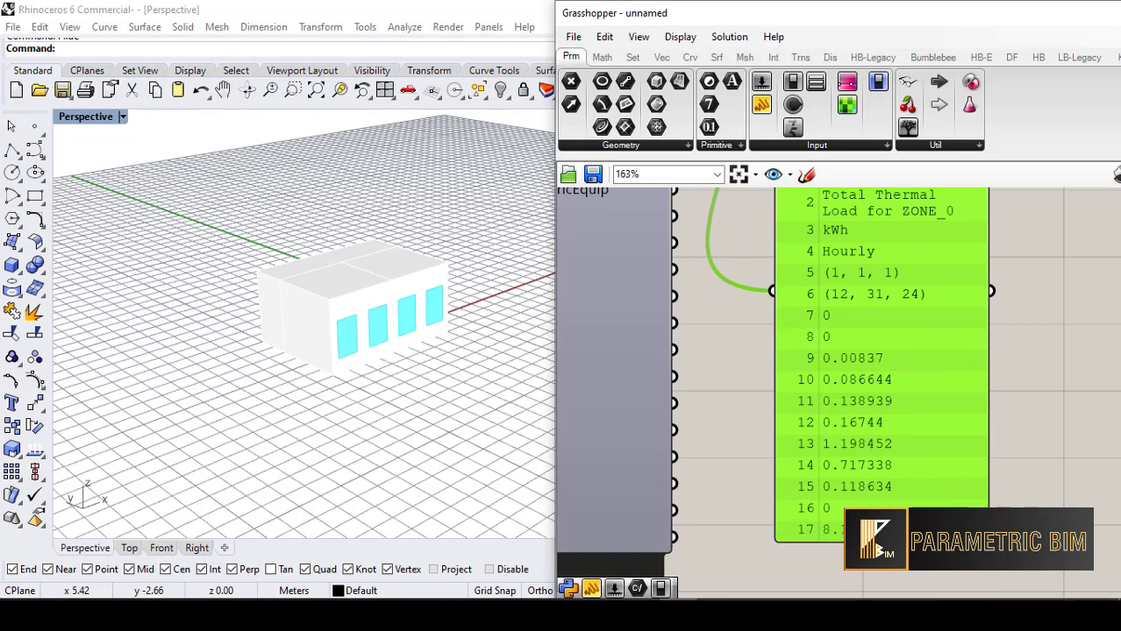
scroll(881, 376, down, 2)
drag(957, 358, 1078, 359)
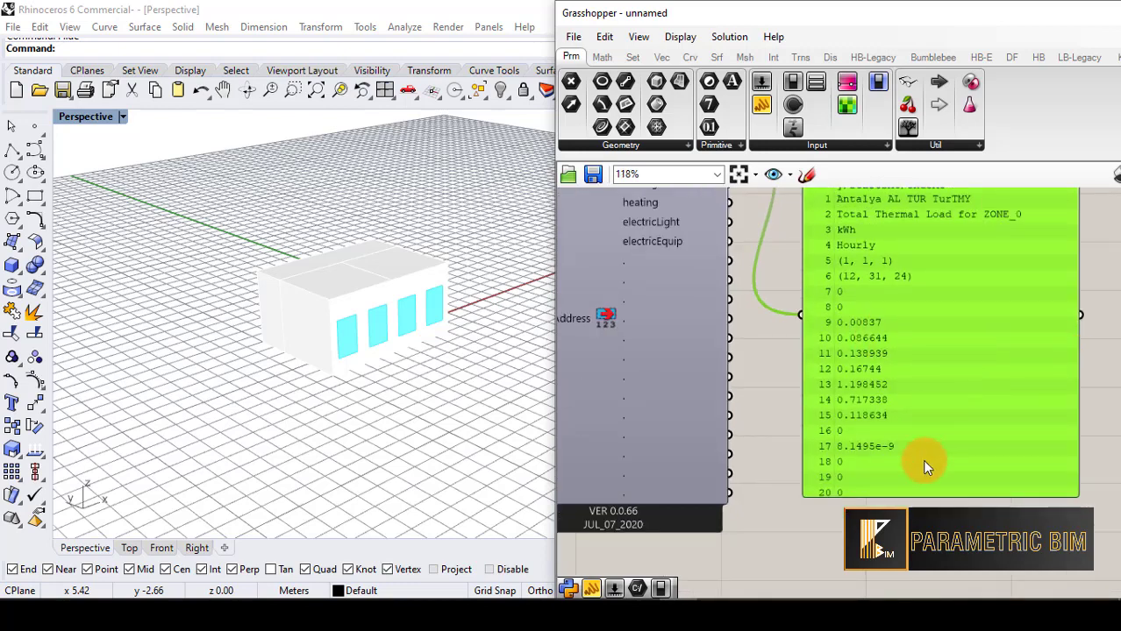
Shorten the totalThermalLoad panel, shift it away from Read EP Result and delete it.
click(922, 502)
drag(919, 500, 913, 376)
scroll(887, 377, down, 2)
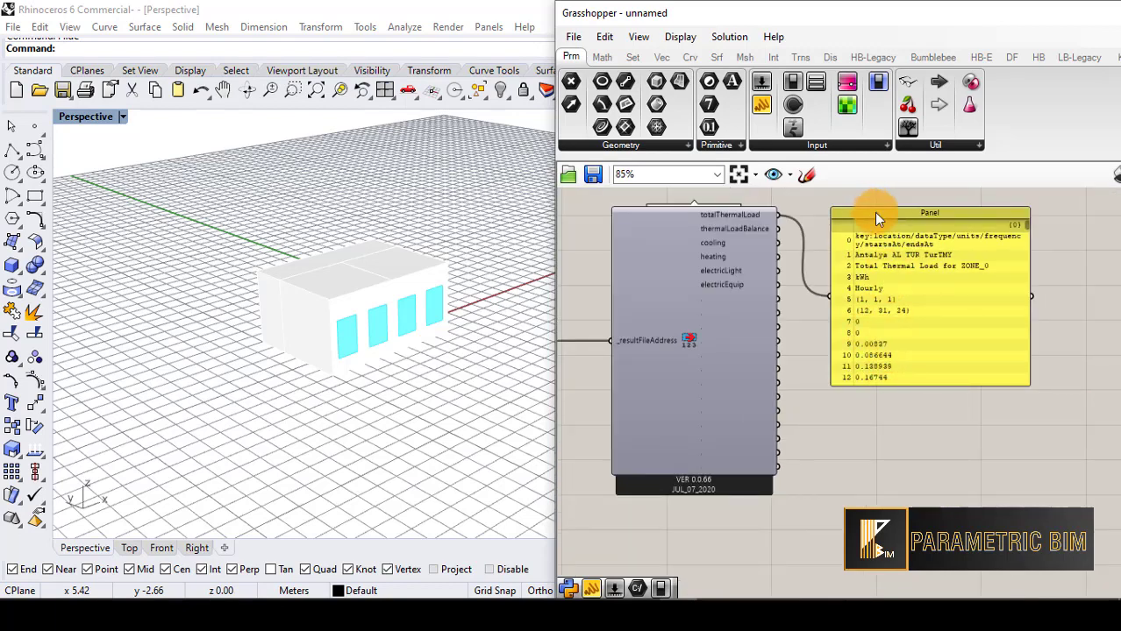
drag(876, 216, 892, 216)
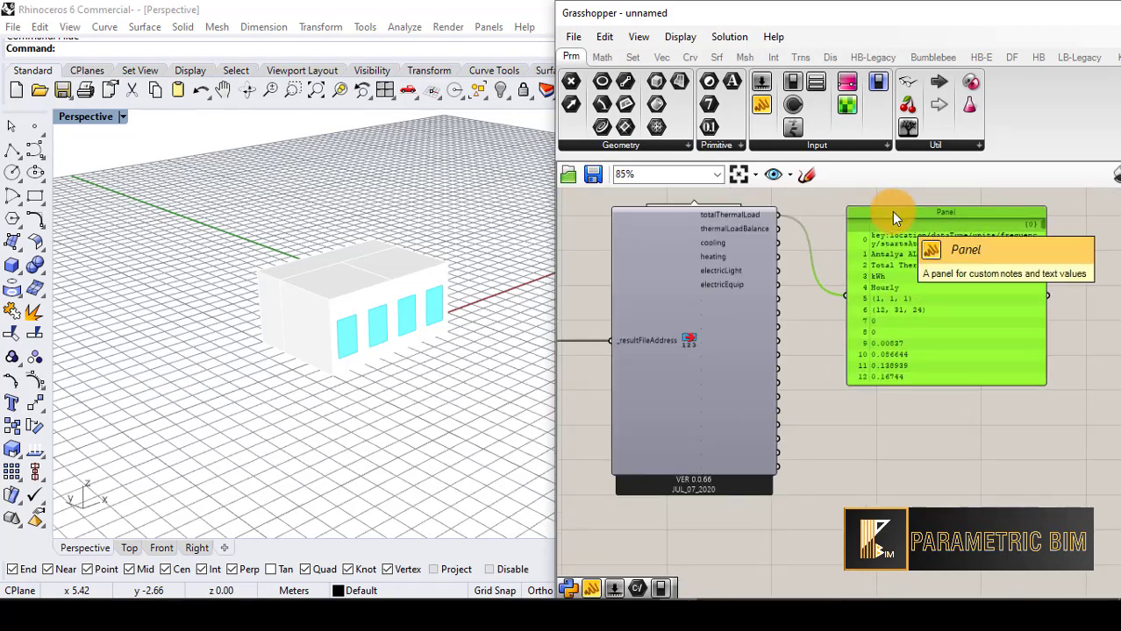
key(Delete)
Add a Ladybug_Analysis Period component near the _analysisPeriod_ input of Run Energy Simulation.
scroll(895, 219, down, 5)
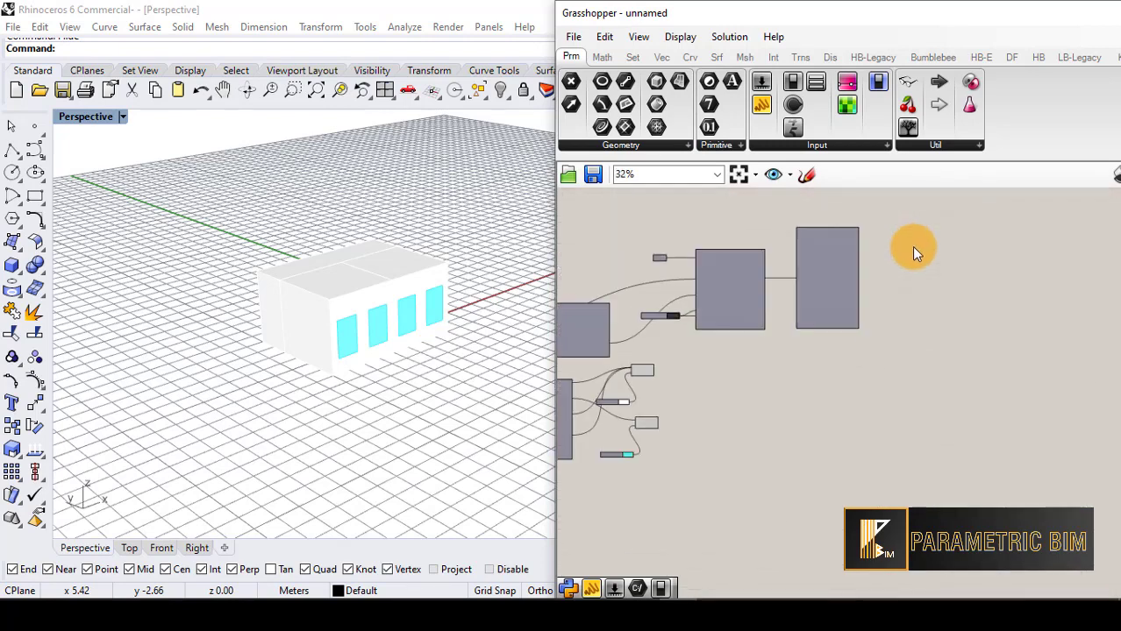
scroll(738, 248, up, 7)
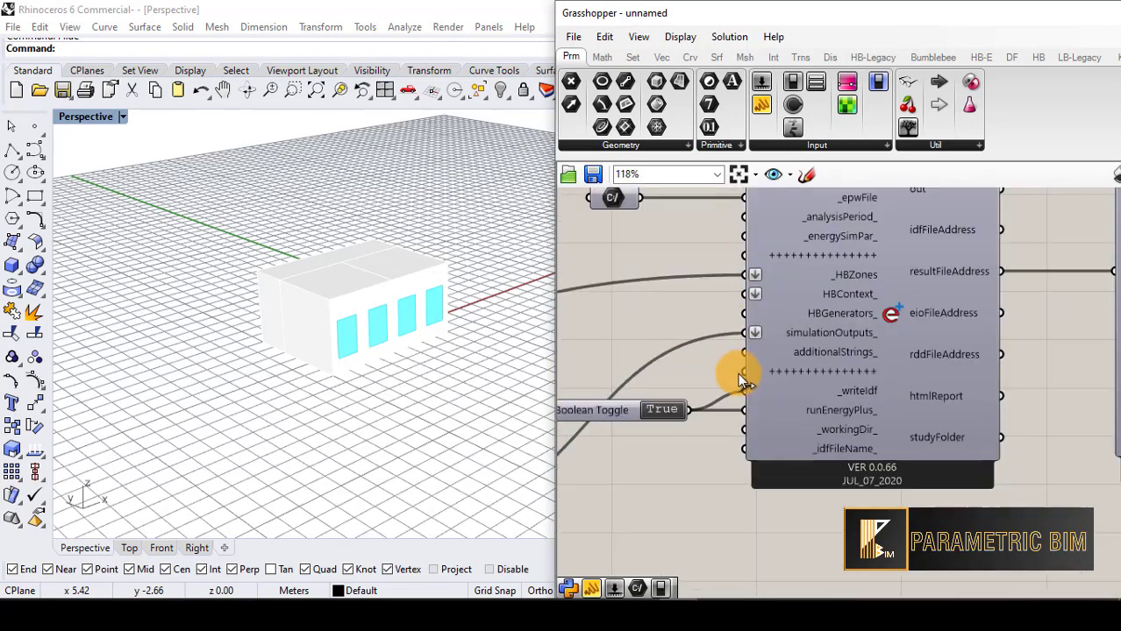
scroll(794, 246, up, 3)
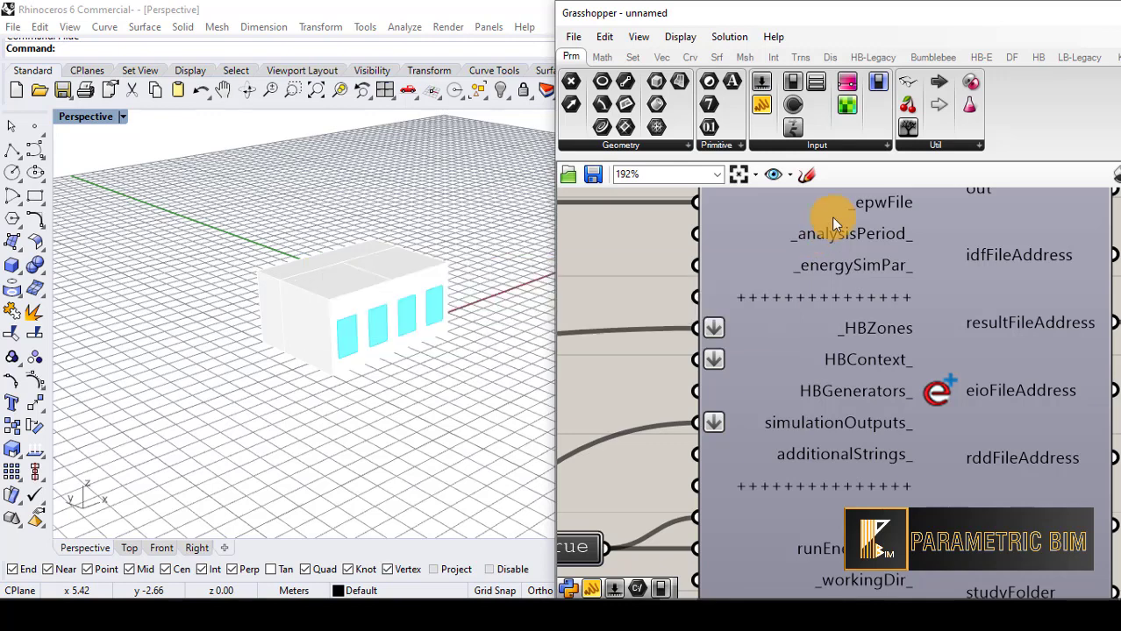
click(1075, 57)
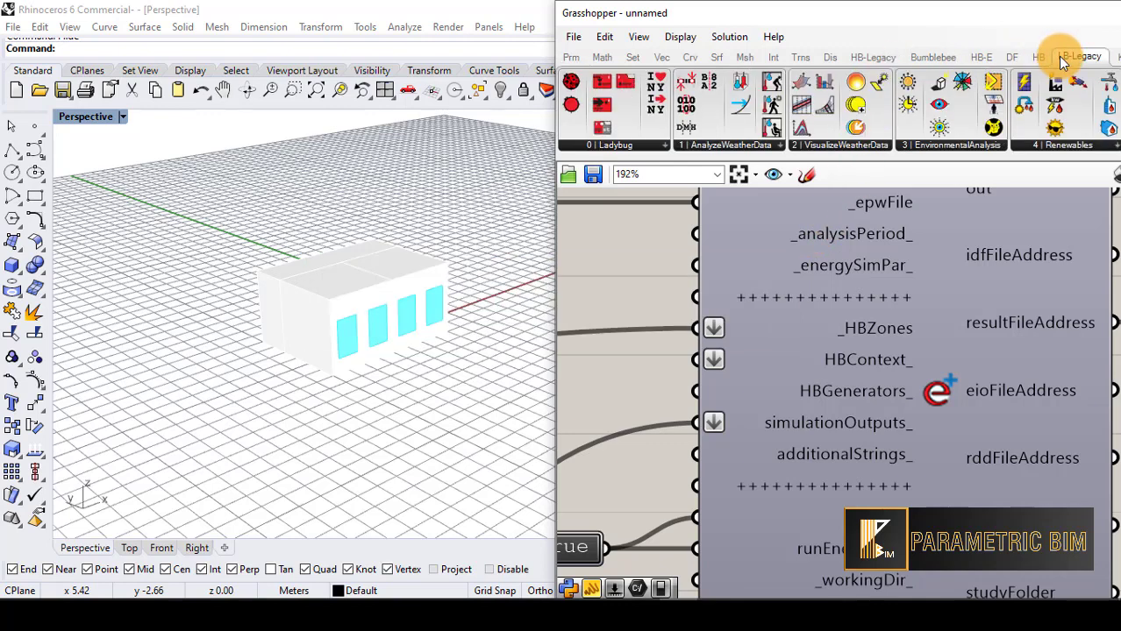
click(737, 145)
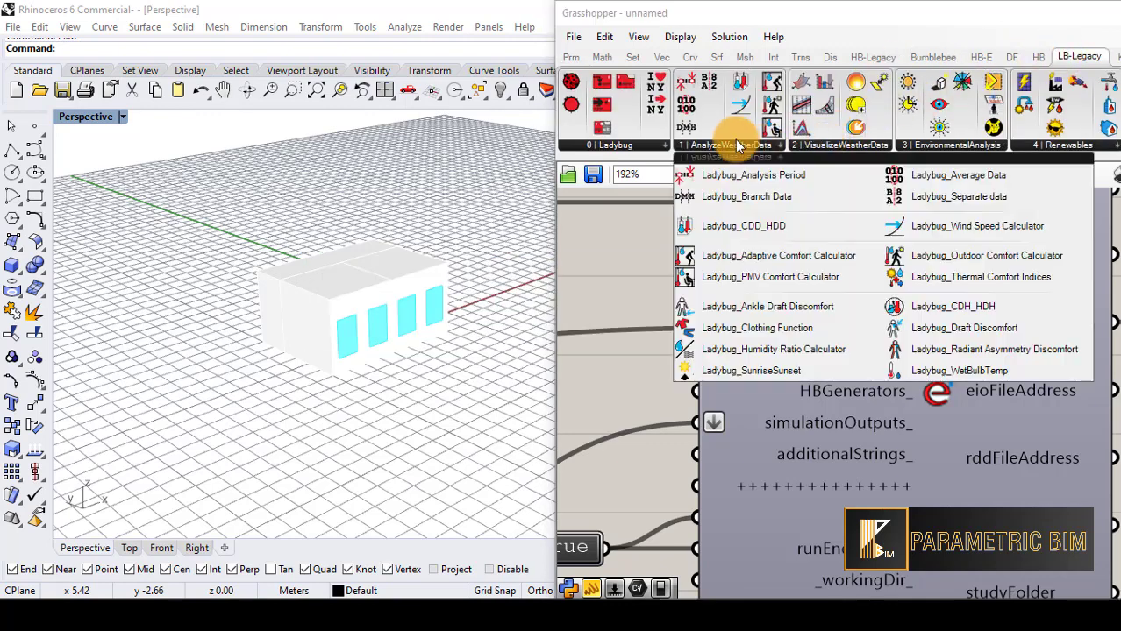
click(762, 178)
click(647, 258)
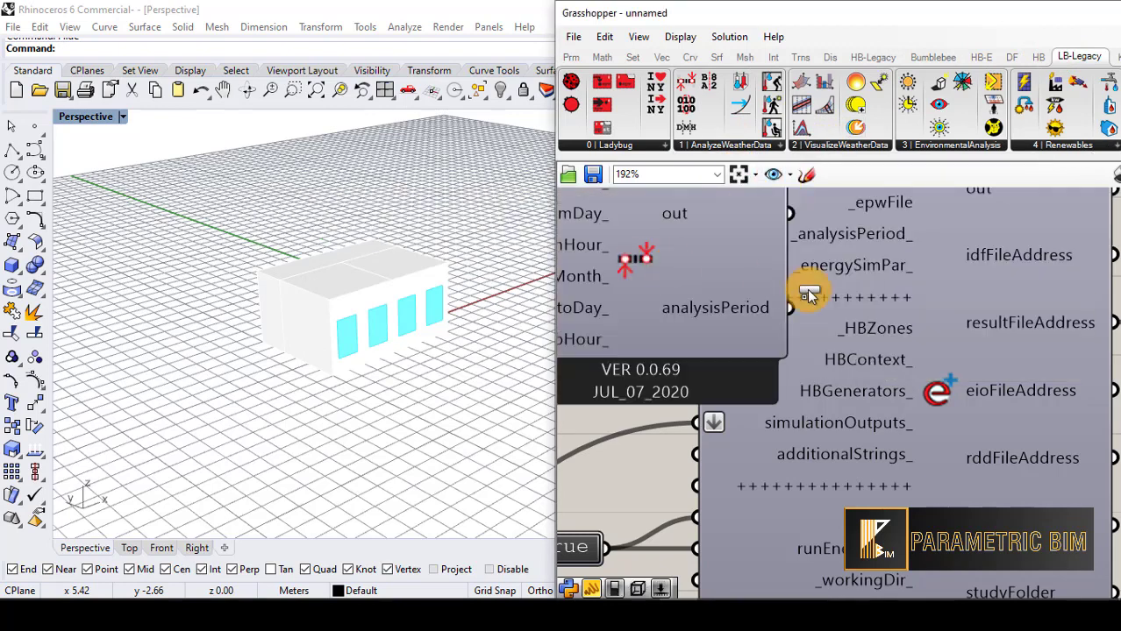
Move the Analysis Period component clear of Run Energy Simulation, delete it and read the _analysisPeriod_ input description.
scroll(770, 282, down, 4)
scroll(743, 279, up, 1)
click(713, 263)
scroll(658, 254, up, 2)
drag(747, 278, 707, 284)
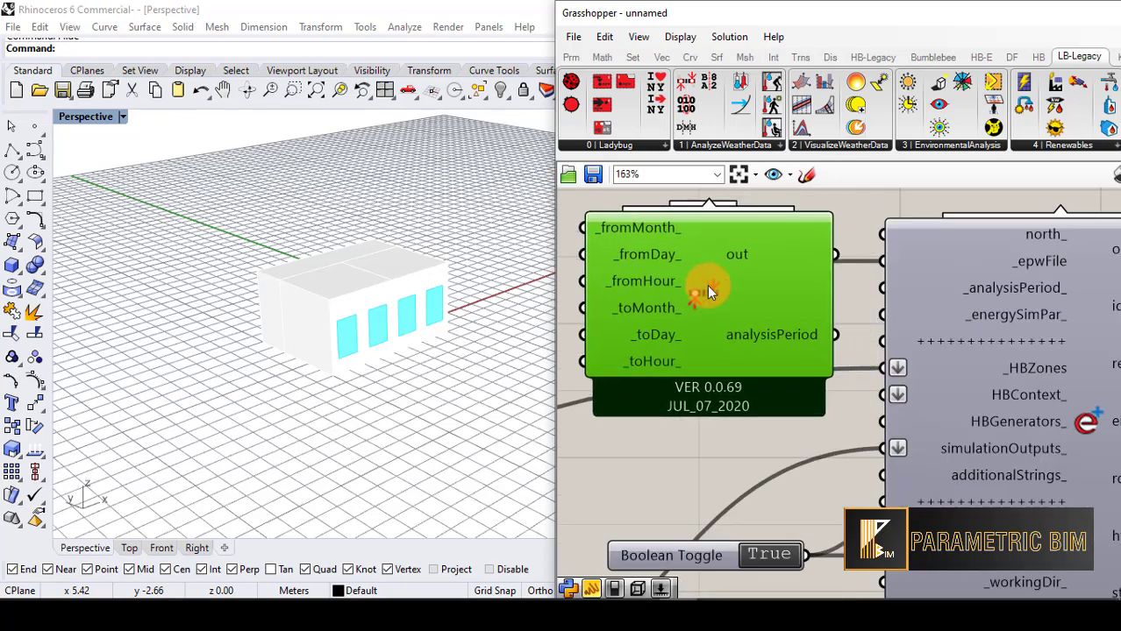
key(Delete)
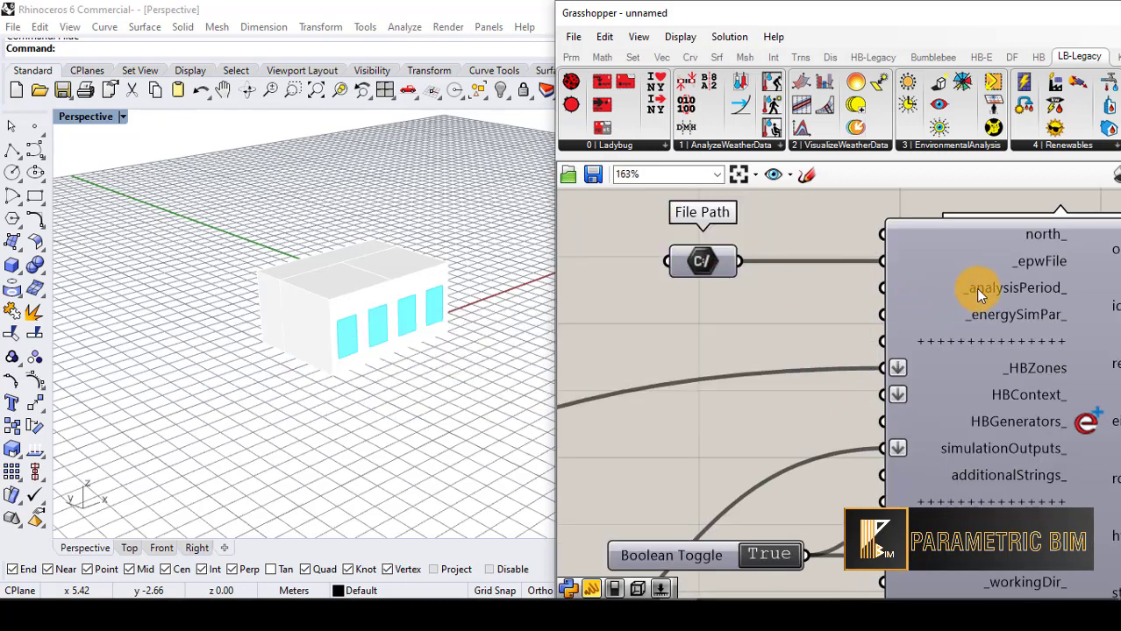
mouse_move(976, 288)
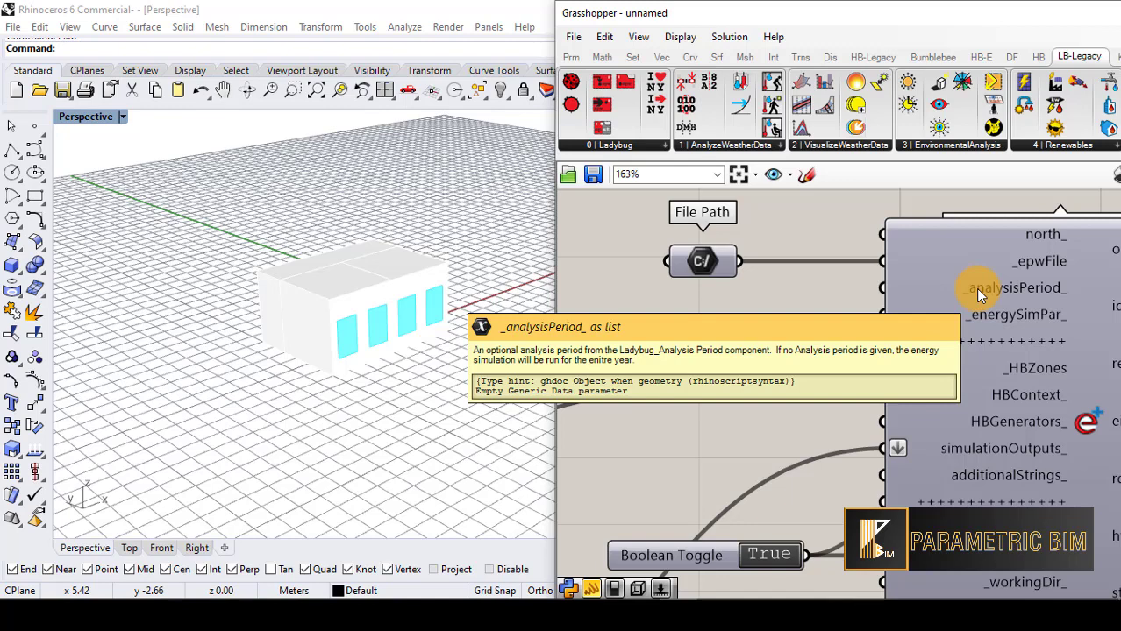
Add a Ladybug_3D Chart component beside the Read EP Result outputs.
scroll(751, 290, down, 5)
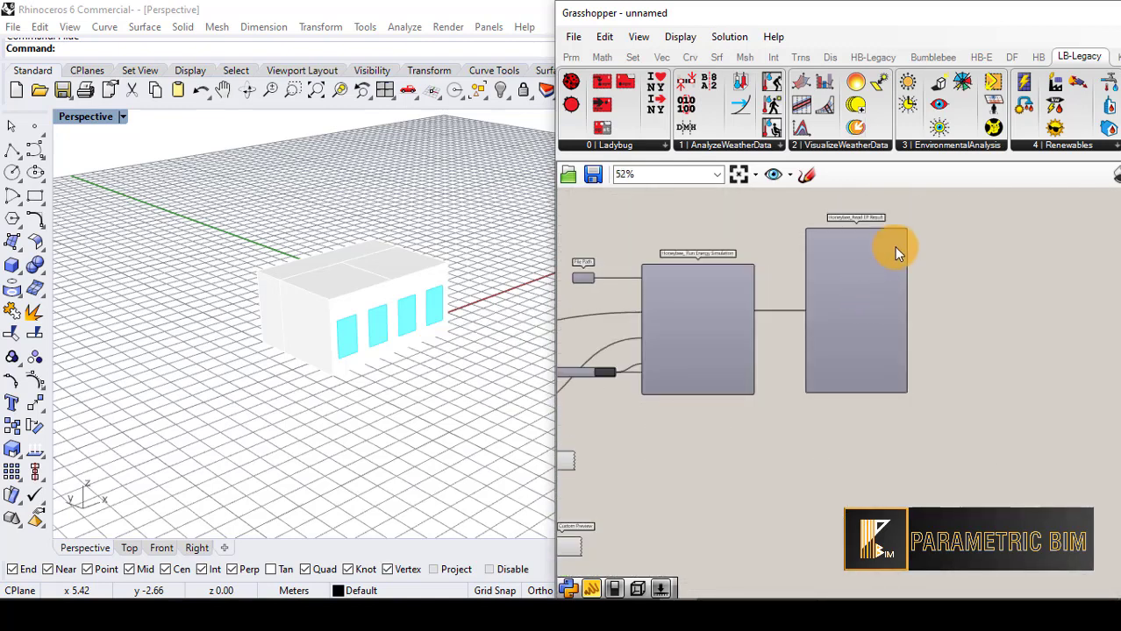
scroll(892, 248, up, 3)
scroll(740, 291, up, 2)
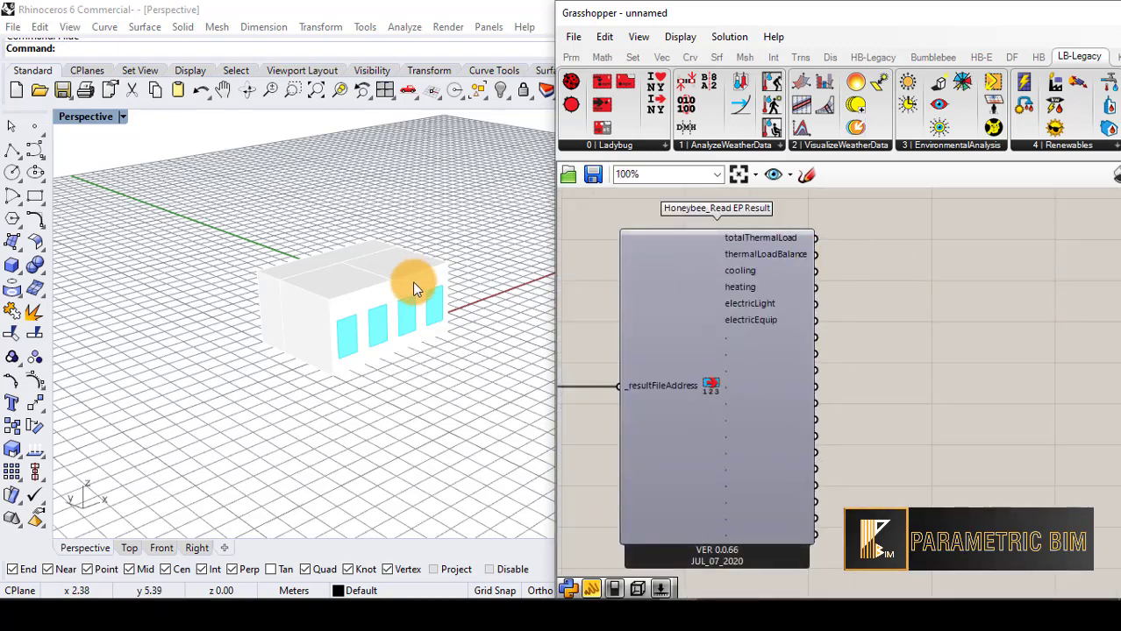
scroll(740, 280, up, 2)
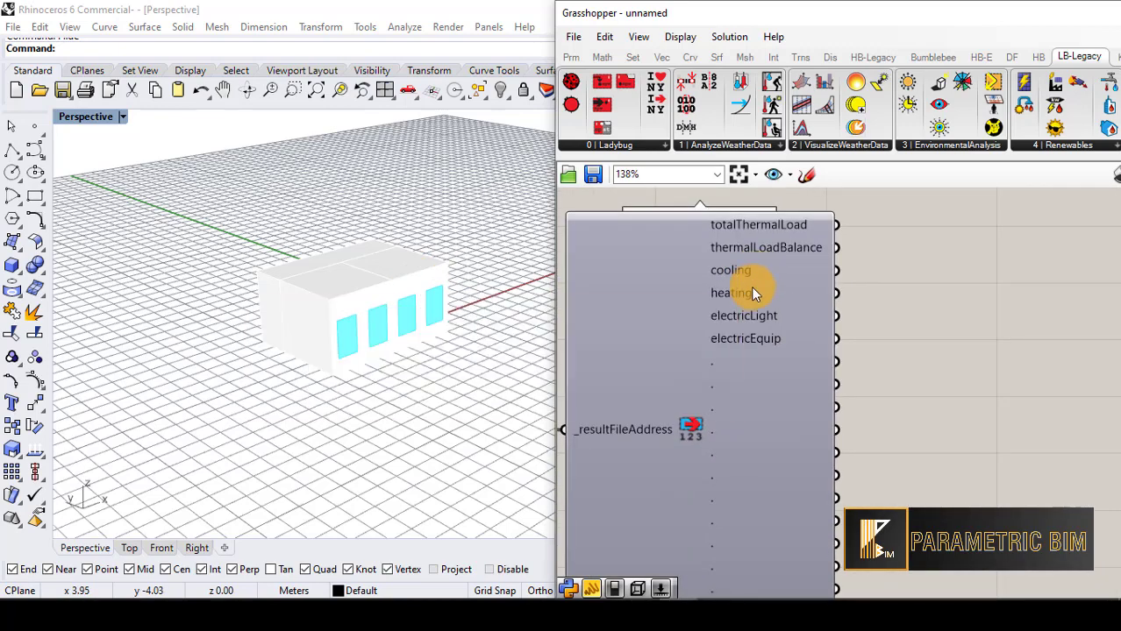
right_drag(377, 314, 387, 335)
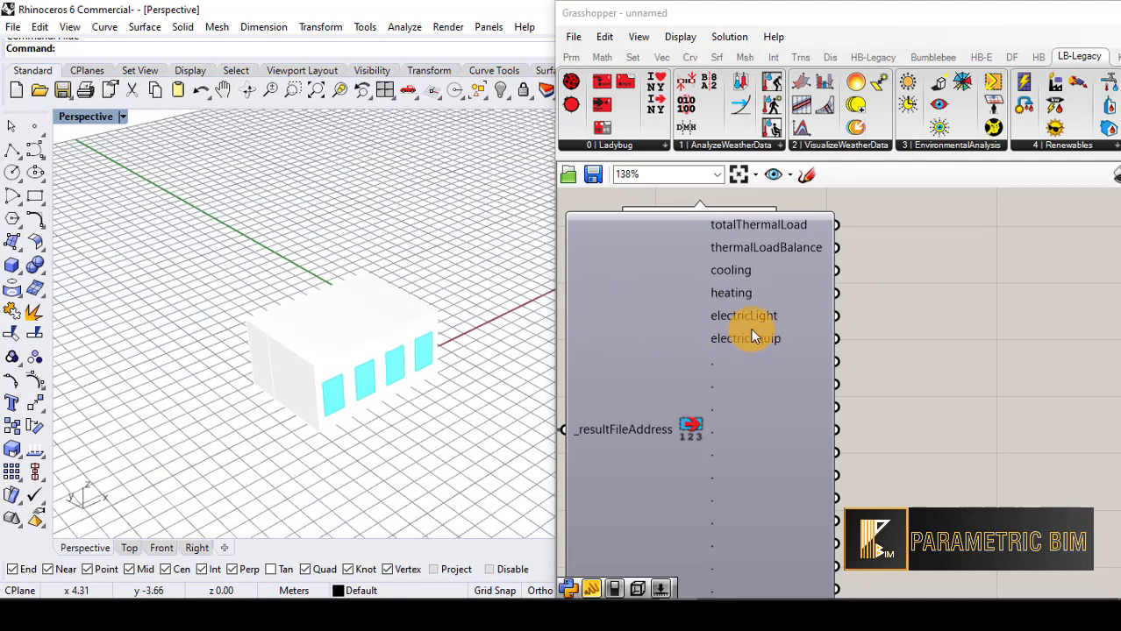
scroll(843, 318, down, 2)
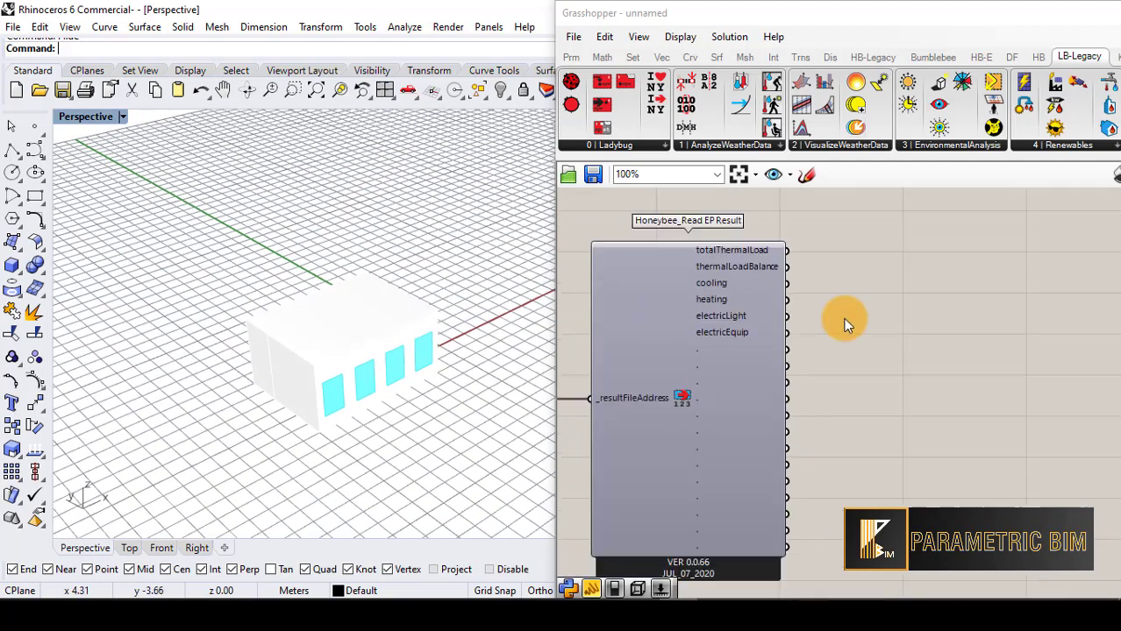
click(848, 145)
drag(699, 177, 957, 305)
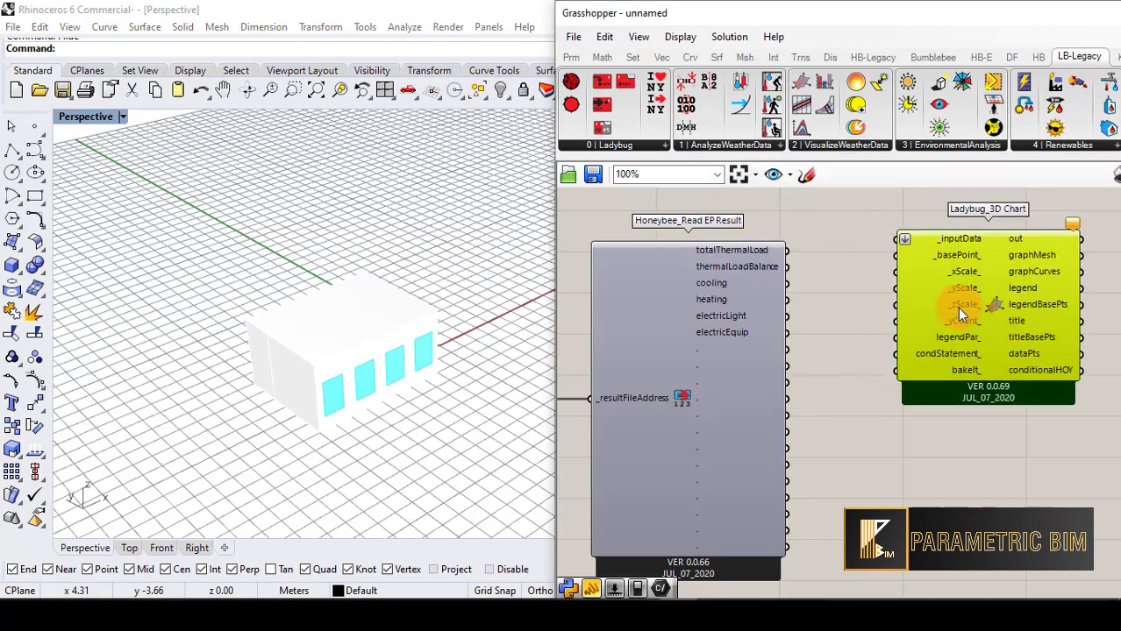
Connect the cooling output of Read EP Result to the _inputData input of the 3D Chart.
scroll(815, 246, up, 1)
scroll(823, 299, down, 1)
scroll(809, 295, up, 1)
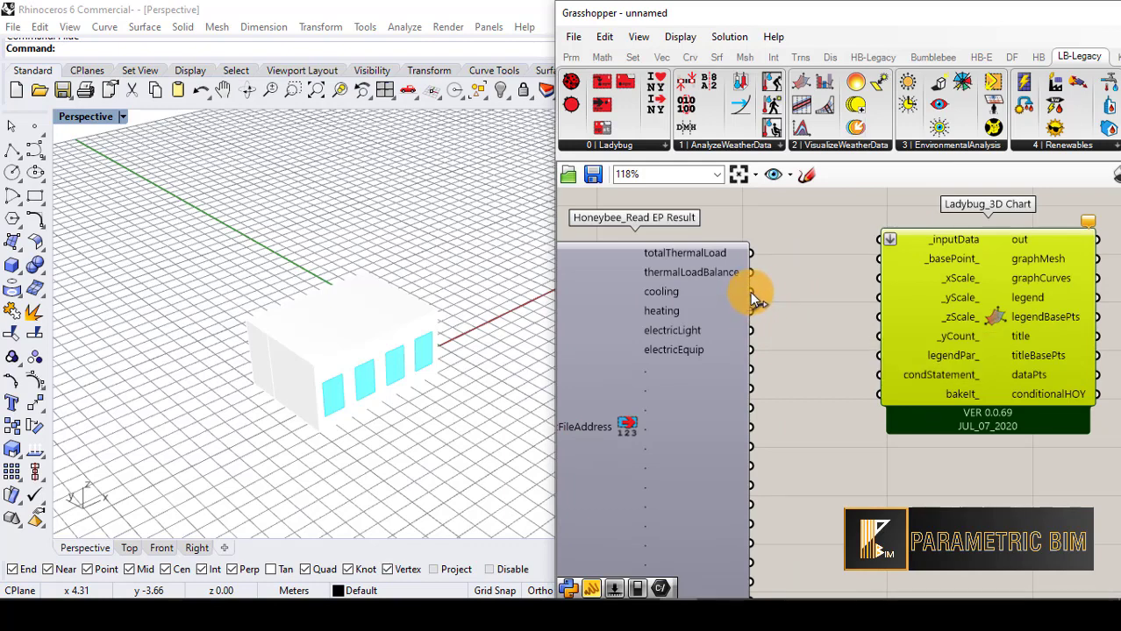
drag(787, 280, 865, 239)
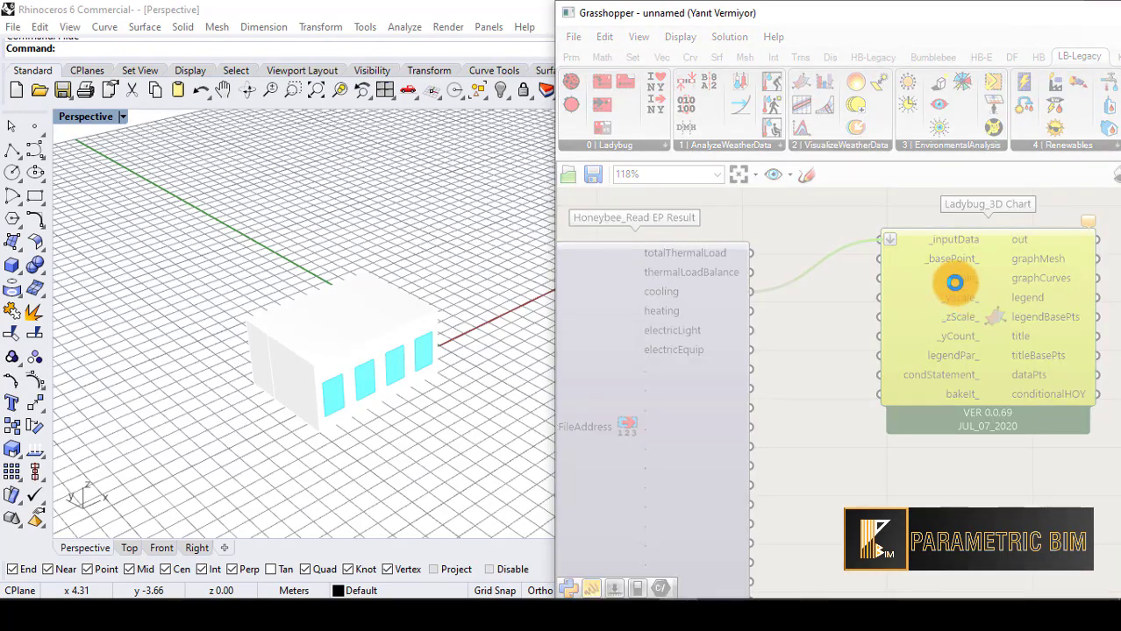
Switch Rhino from the Perspective to the Top view and frame the three cooling load charts.
scroll(357, 336, up, 5)
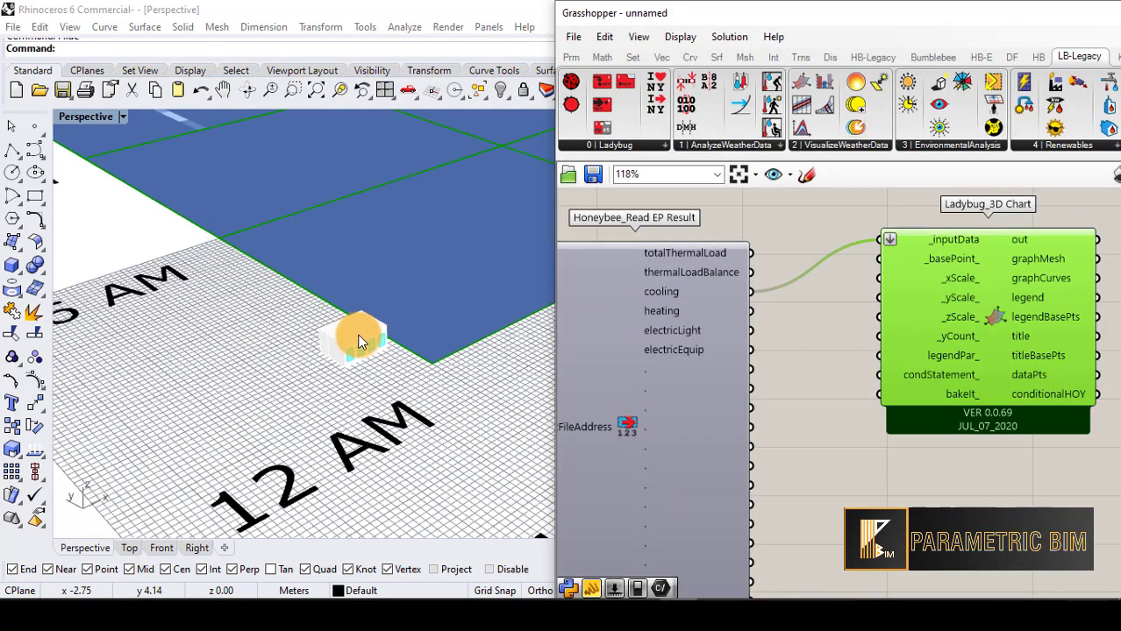
scroll(313, 378, down, 8)
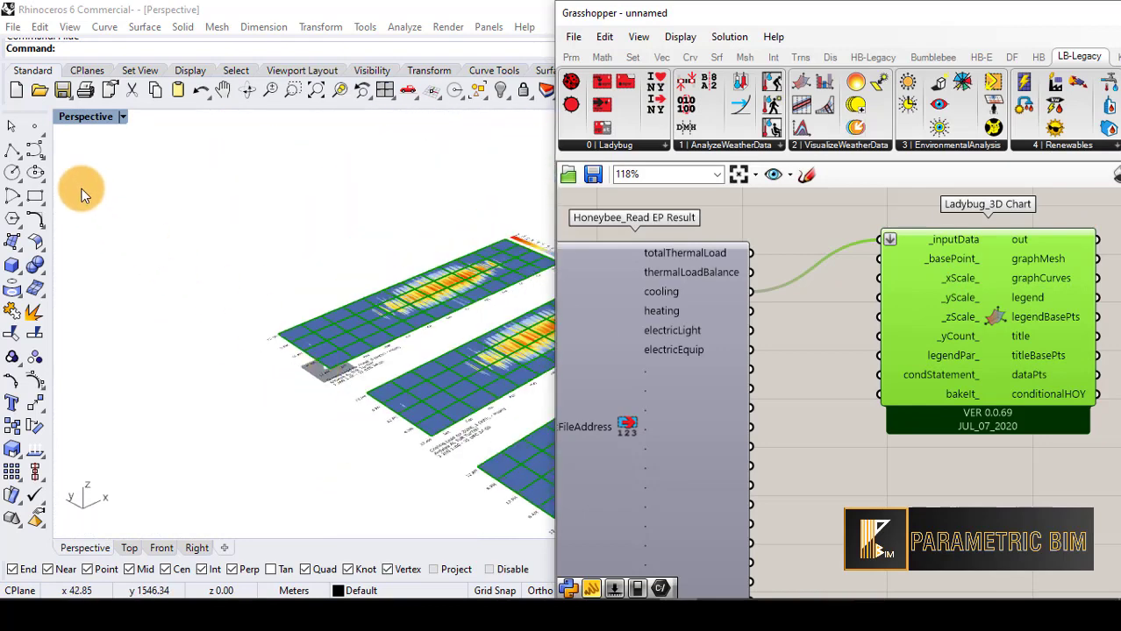
double_click(70, 118)
double_click(64, 118)
scroll(178, 308, down, 2)
scroll(178, 308, down, 3)
scroll(276, 262, up, 2)
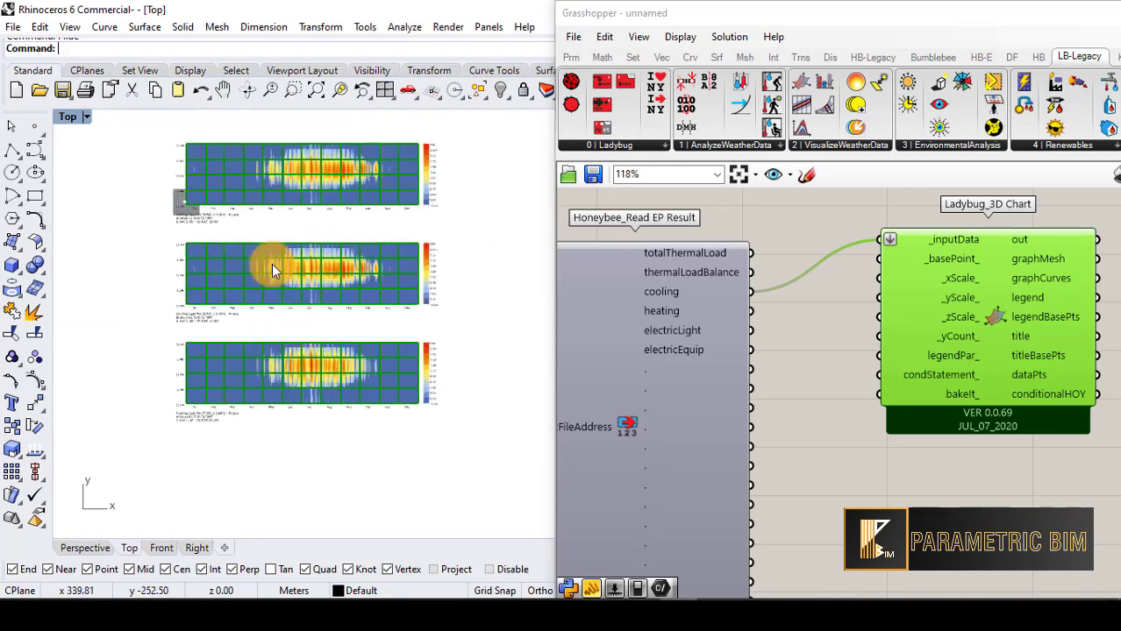
Examine the topmost cooling chart and its kWh legend, minimizing the Grasshopper window to clear the viewport.
scroll(239, 195, up, 2)
scroll(240, 195, up, 3)
scroll(186, 230, down, 5)
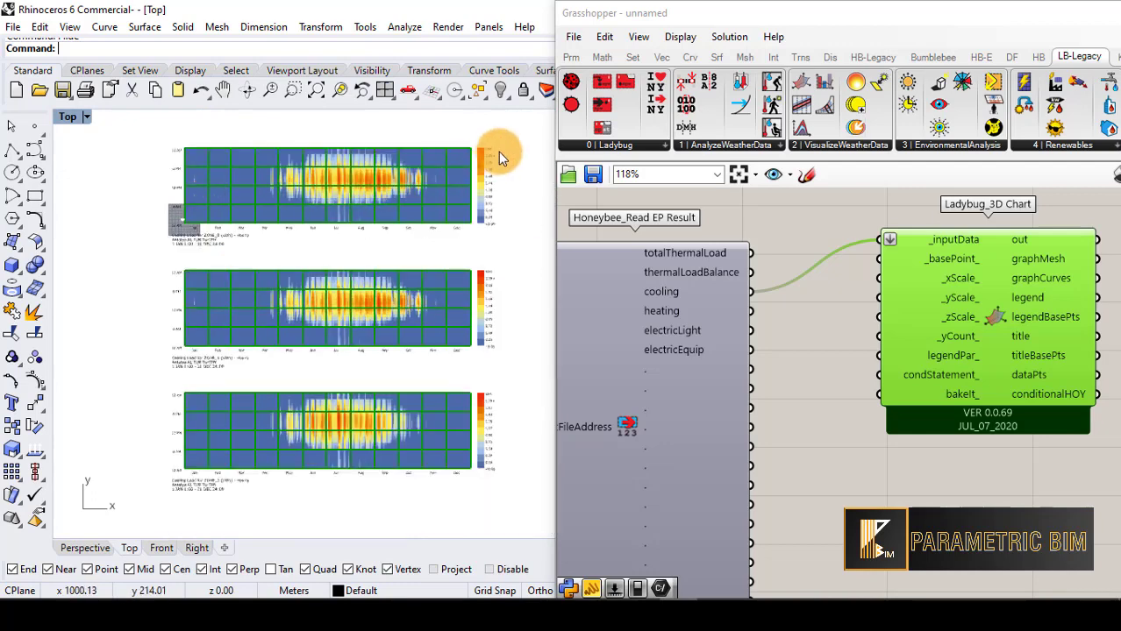
scroll(498, 158, up, 5)
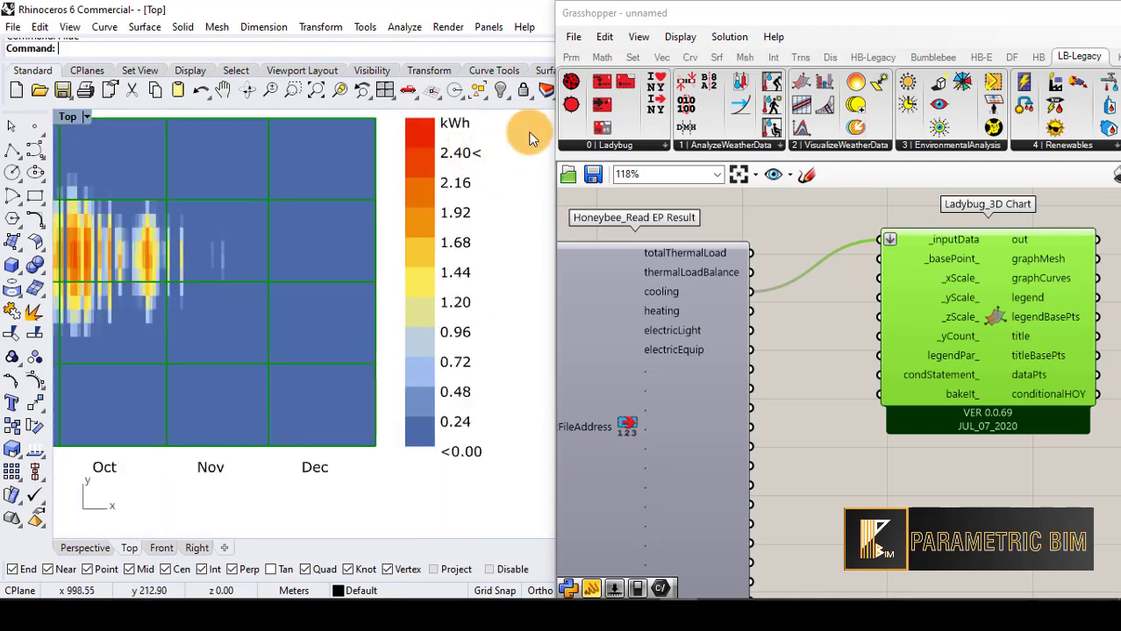
drag(1088, 22, 919, 22)
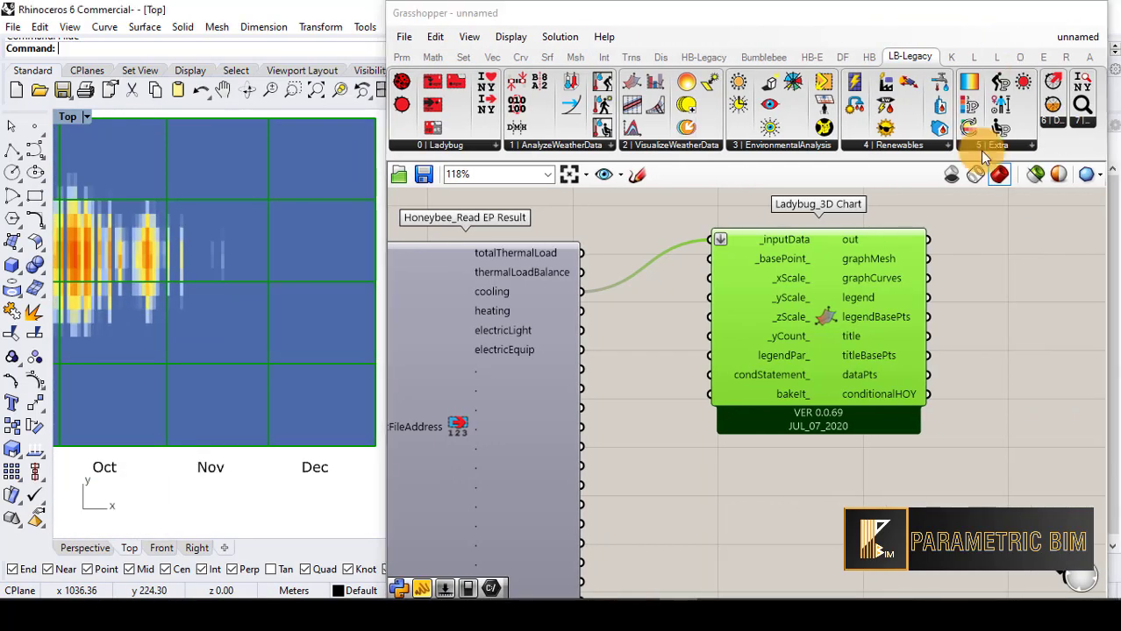
click(1013, 12)
scroll(500, 281, down, 3)
scroll(601, 248, up, 2)
scroll(614, 232, up, 3)
scroll(648, 206, down, 5)
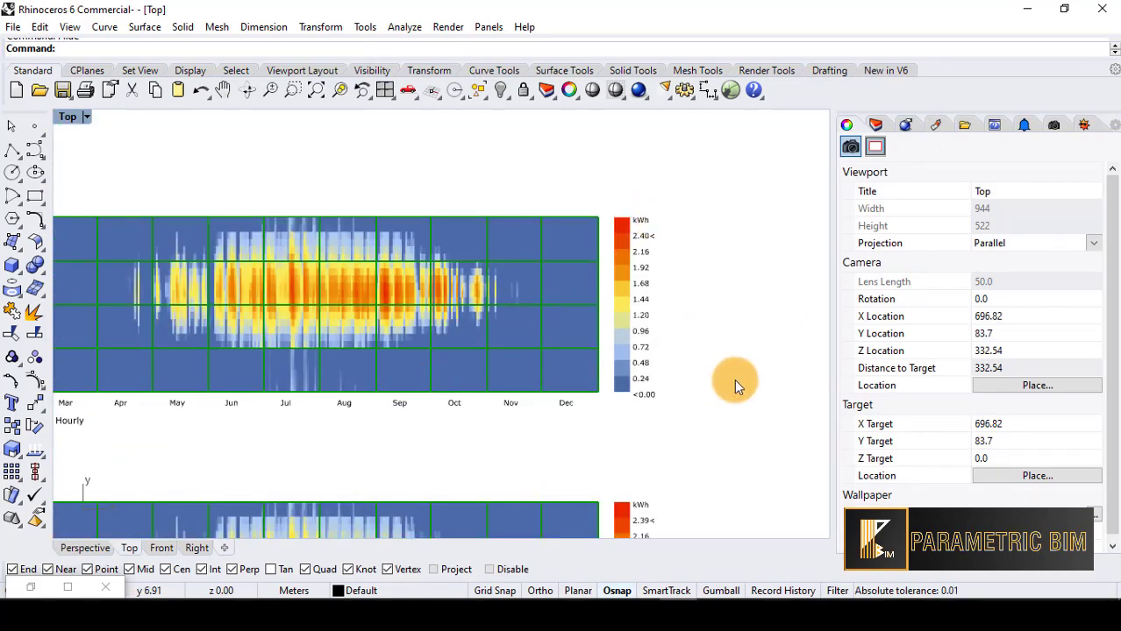
Examine the month and hour axes and the title text of the ZONE_0 cooling load chart.
scroll(110, 399, up, 3)
scroll(104, 401, down, 2)
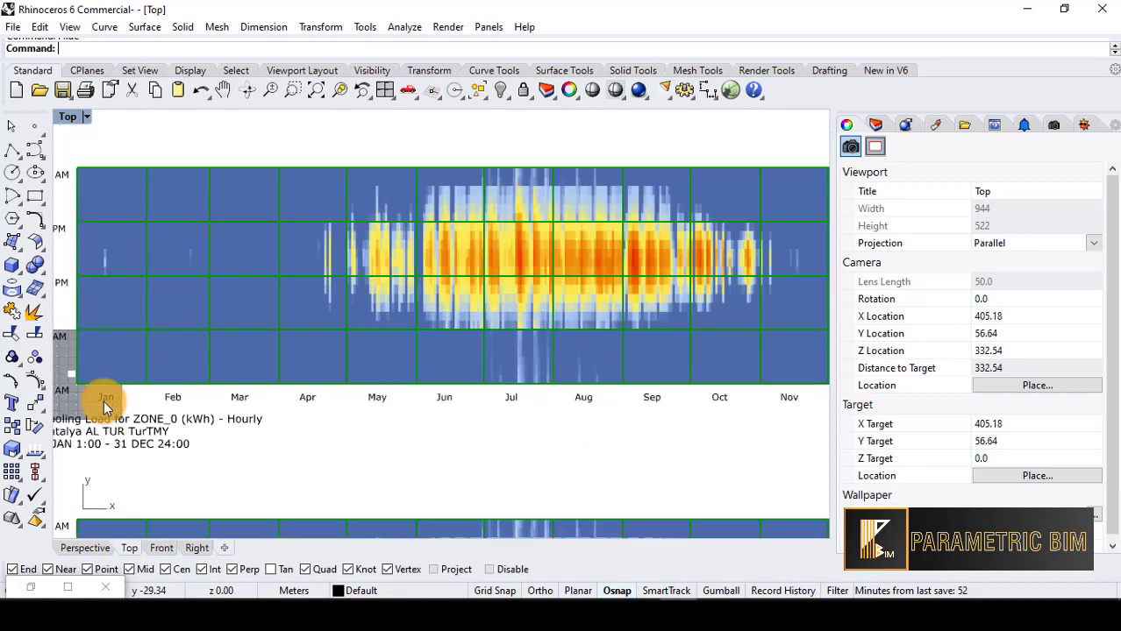
scroll(465, 415, down, 2)
scroll(787, 405, up, 5)
scroll(790, 409, down, 3)
scroll(150, 430, down, 1)
scroll(150, 429, up, 4)
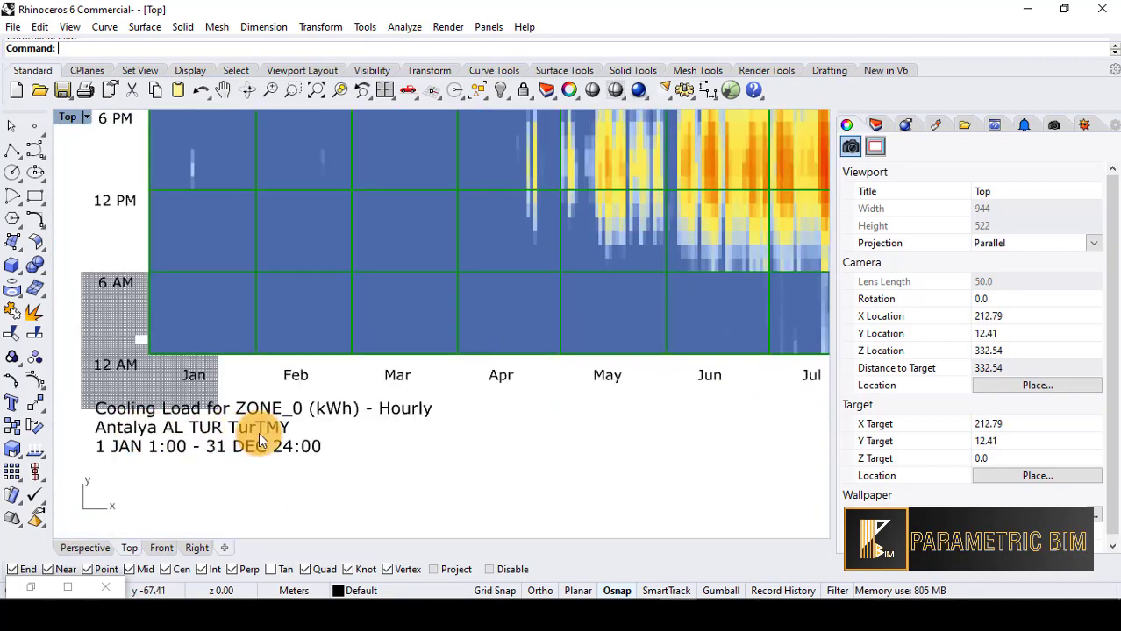
scroll(215, 442, down, 4)
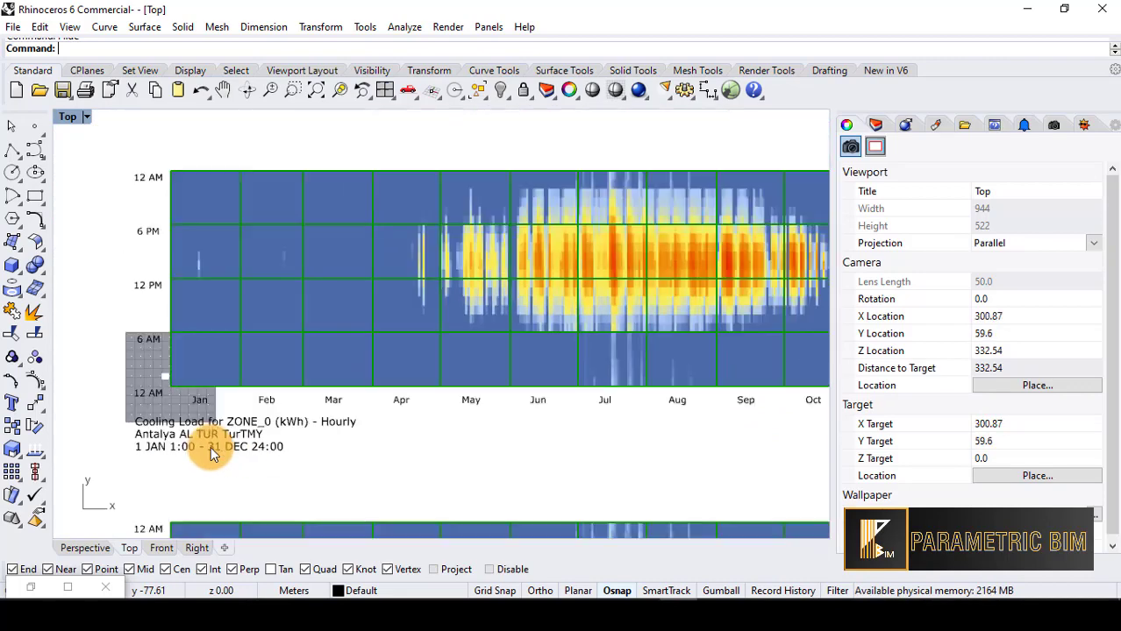
scroll(442, 243, down, 3)
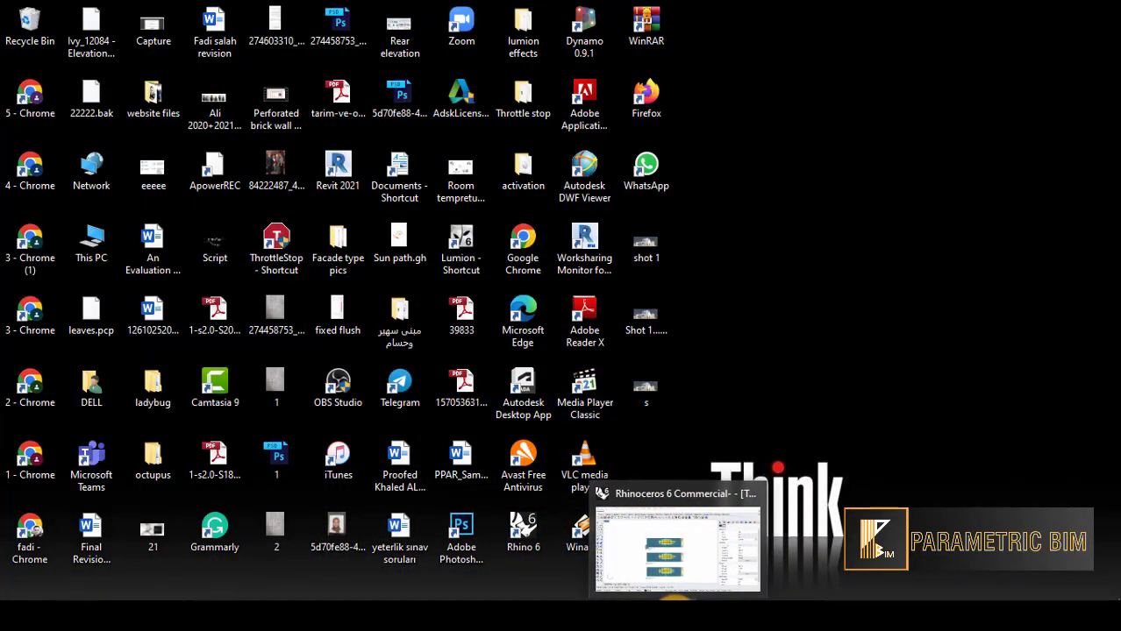
Return to Grasshopper and connect the totalThermalLoad output of Read EP Result to the 3D Chart's _inputData, replacing cooling.
click(688, 553)
scroll(1008, 363, down, 3)
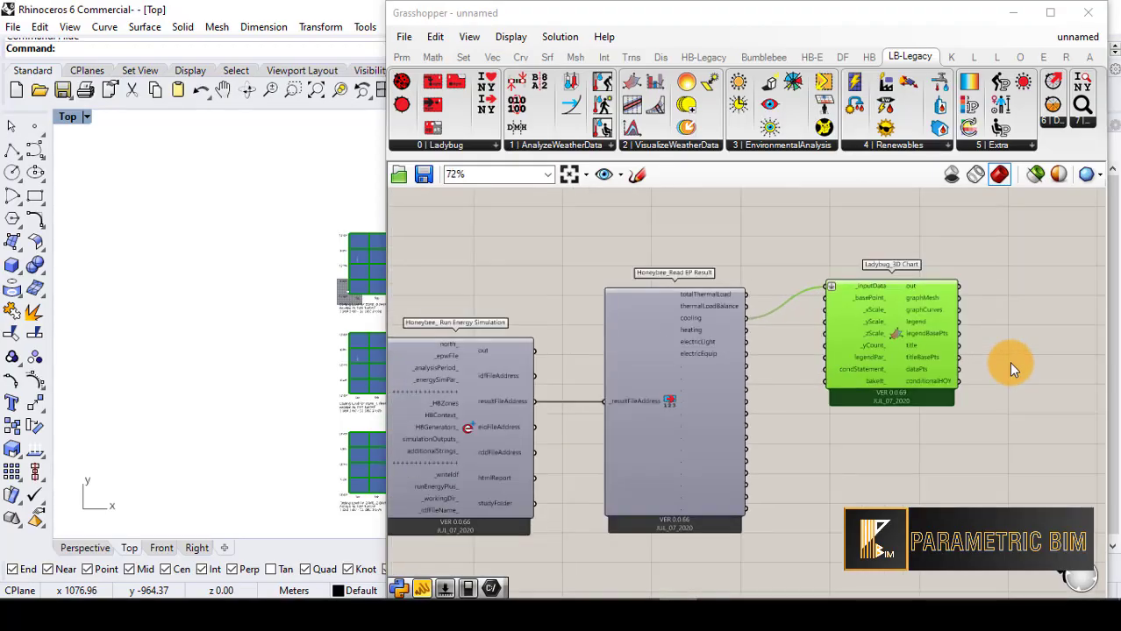
scroll(732, 329, up, 3)
drag(630, 13, 766, 20)
drag(992, 272, 1013, 272)
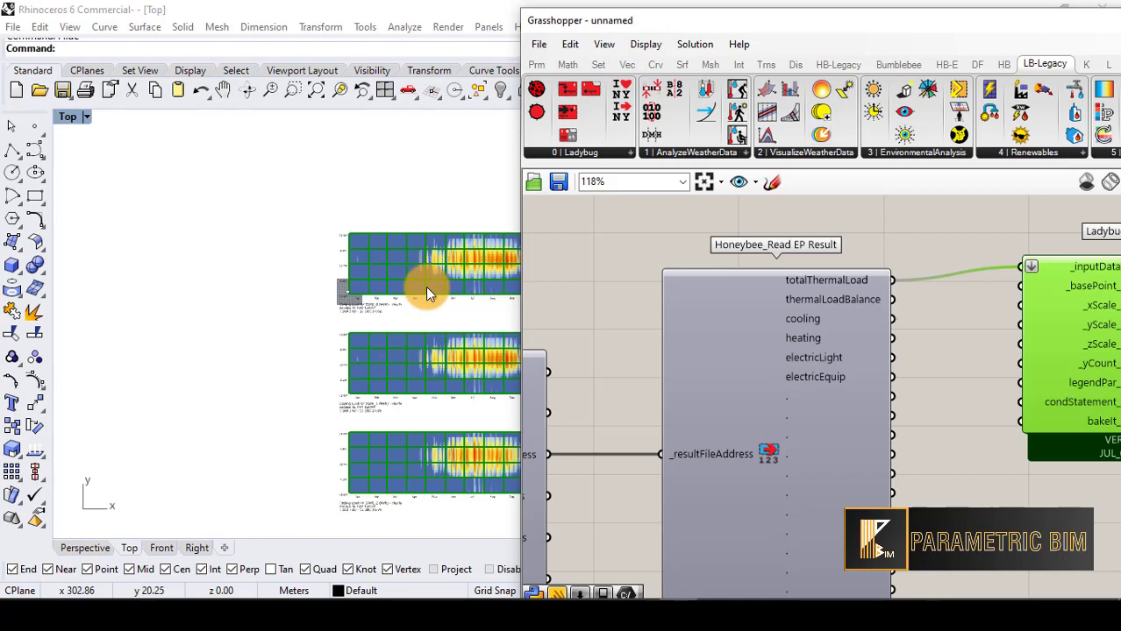
Examine the total thermal load chart of ZONE_0 closely, keeping the 3D Chart component deselected.
scroll(460, 273, up, 5)
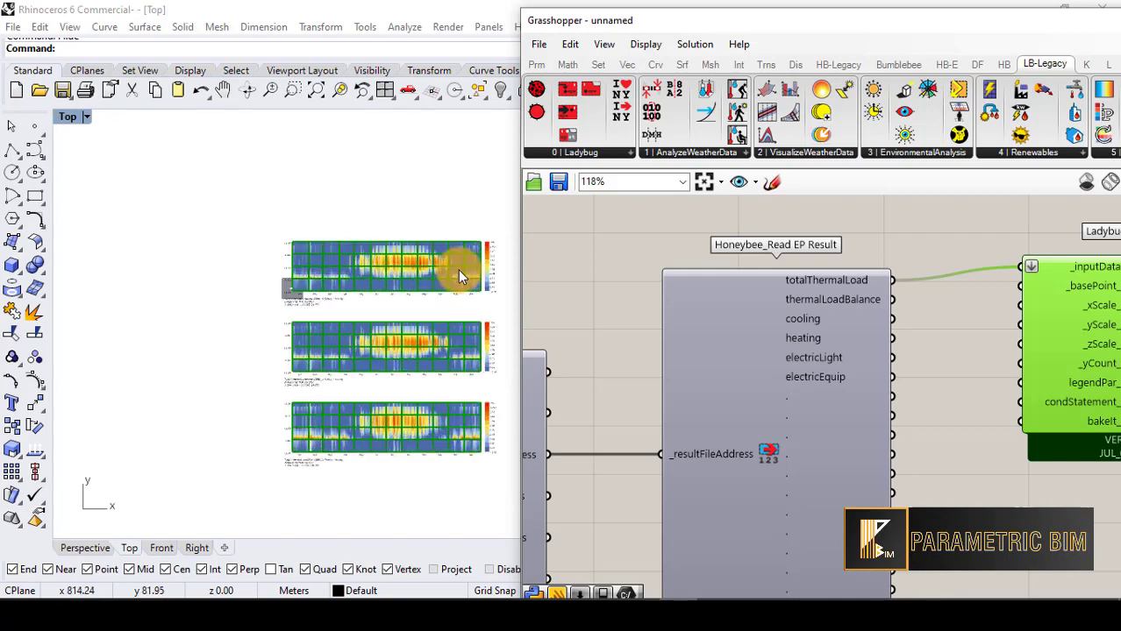
scroll(356, 256, down, 3)
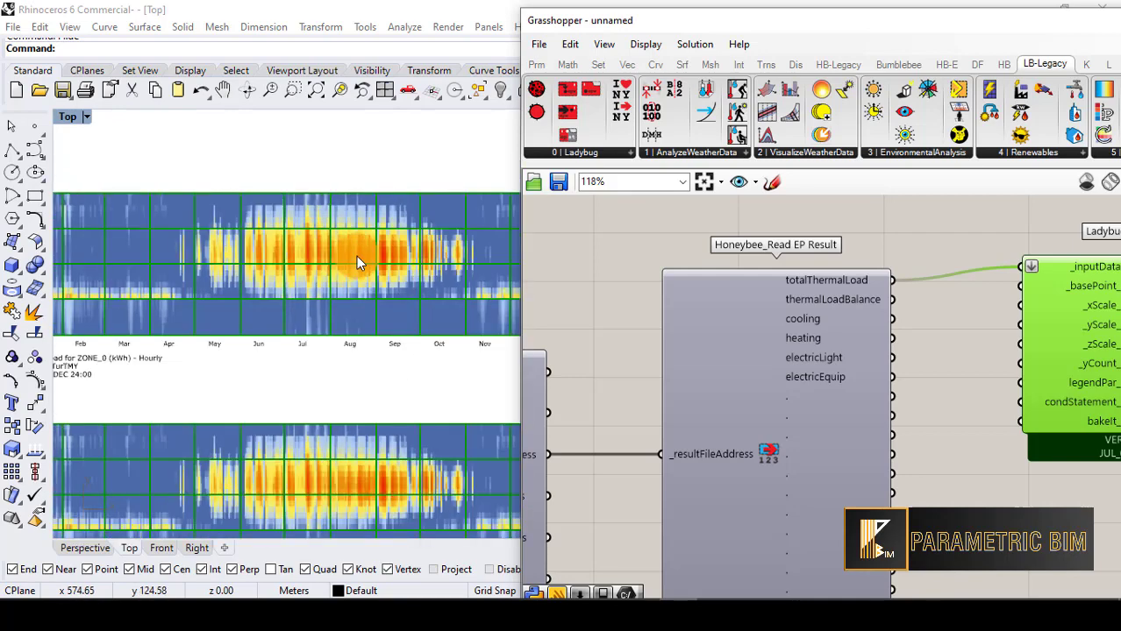
drag(664, 27, 628, 16)
scroll(636, 263, down, 3)
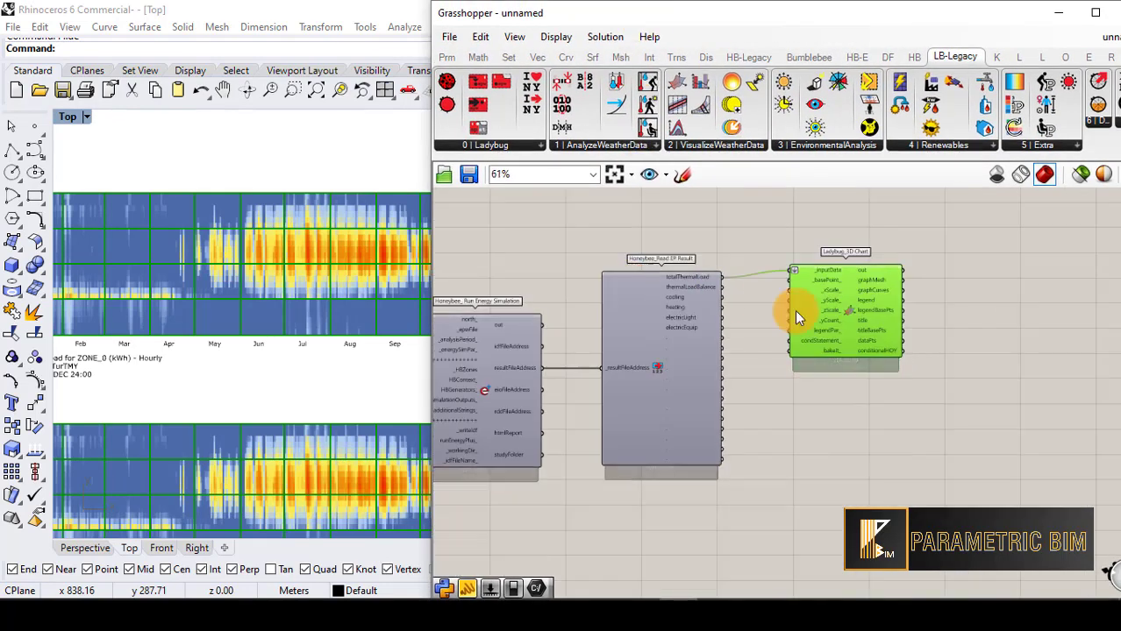
scroll(987, 272, up, 5)
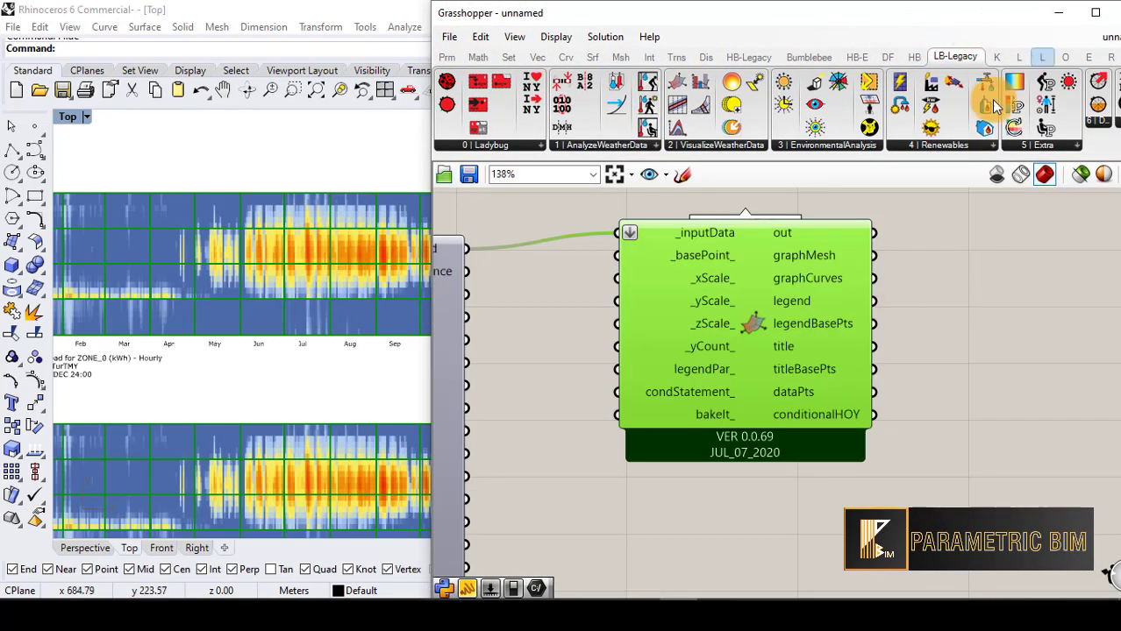
scroll(261, 263, up, 4)
scroll(261, 263, up, 2)
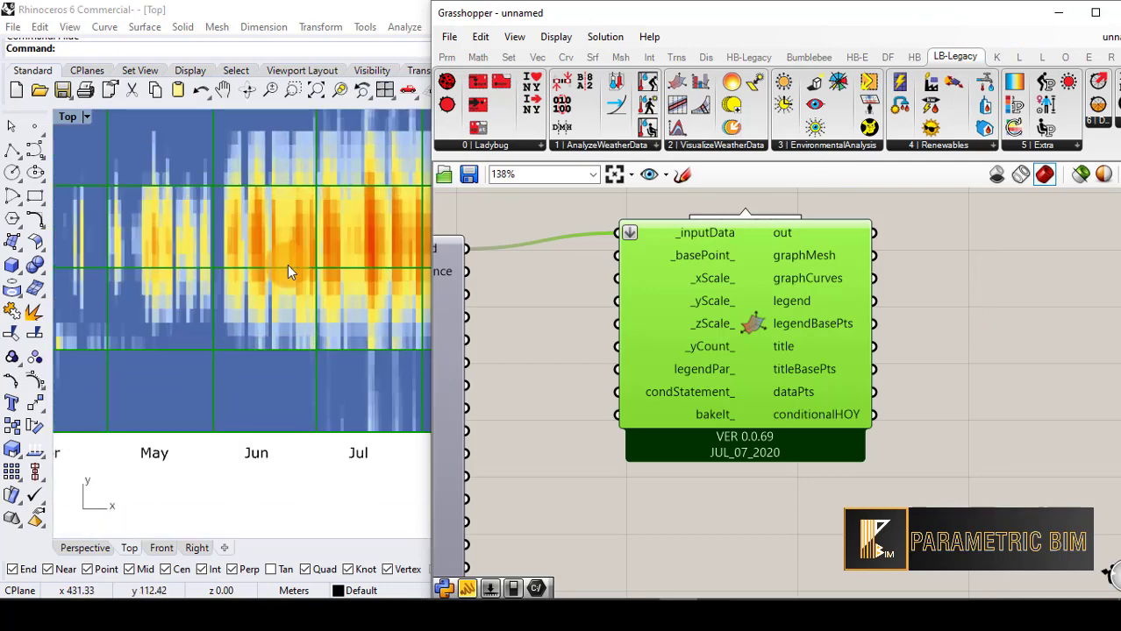
click(960, 345)
scroll(315, 270, up, 3)
scroll(335, 268, up, 2)
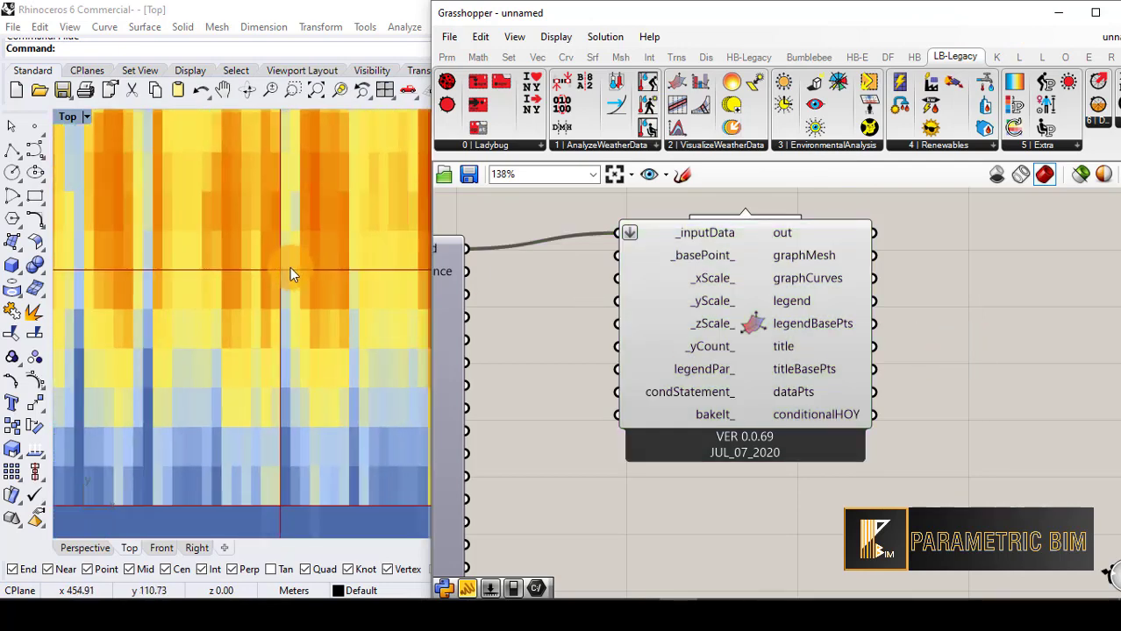
Add a Custom Preview component and connect the 3D Chart's graphMesh and graphCurves outputs to its Geometry input.
scroll(884, 302, down, 1)
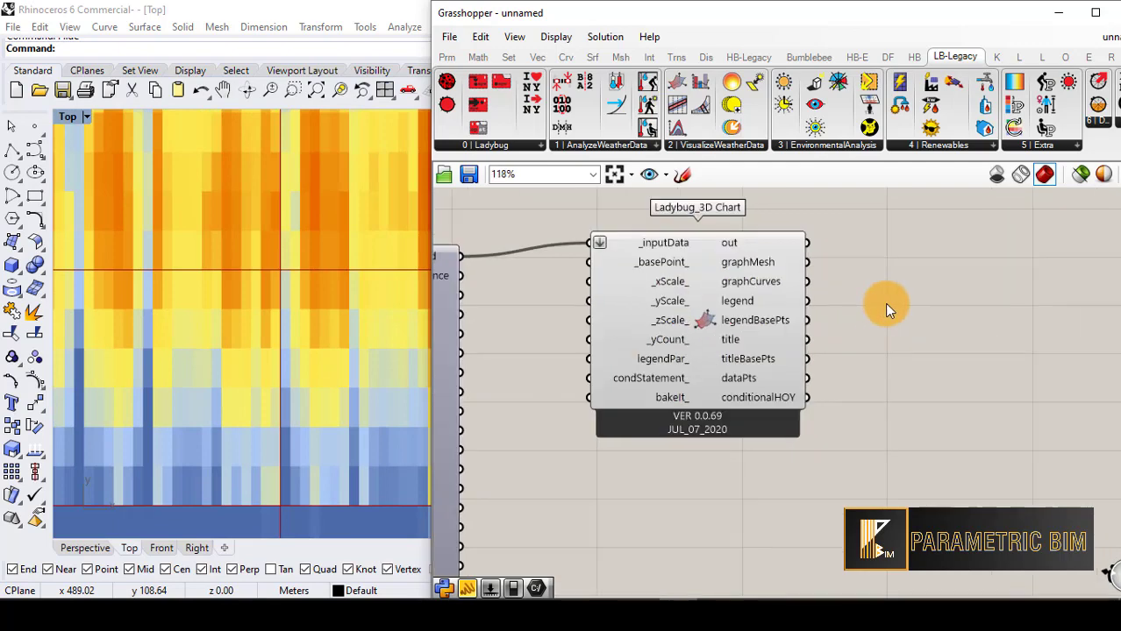
scroll(783, 358, up, 2)
scroll(782, 265, up, 1)
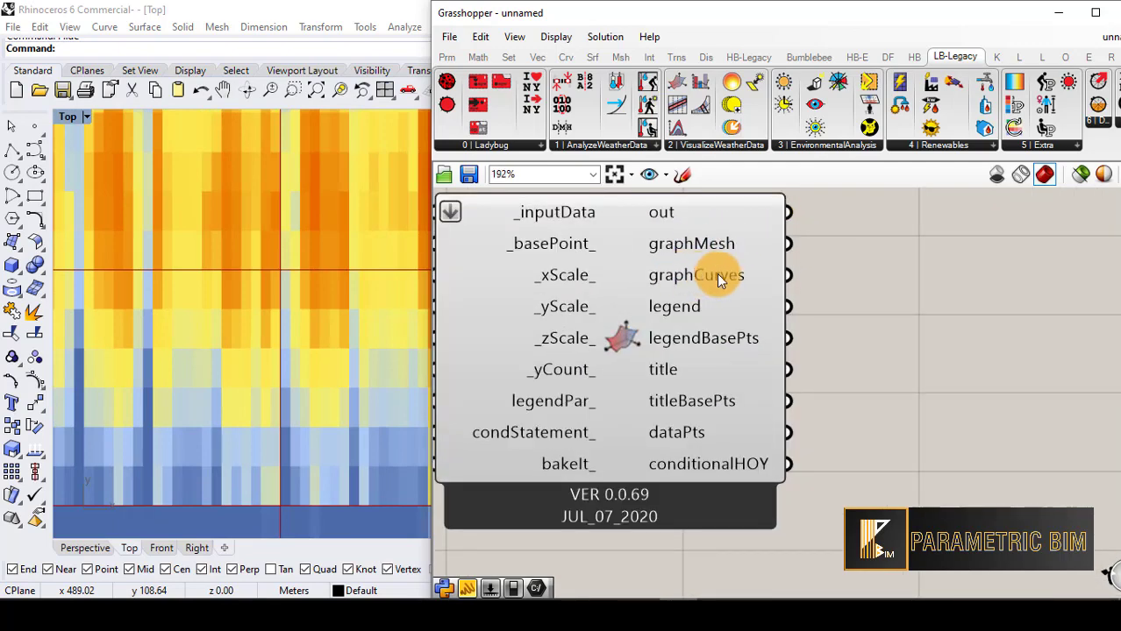
scroll(646, 358, down, 1)
double_click(905, 261)
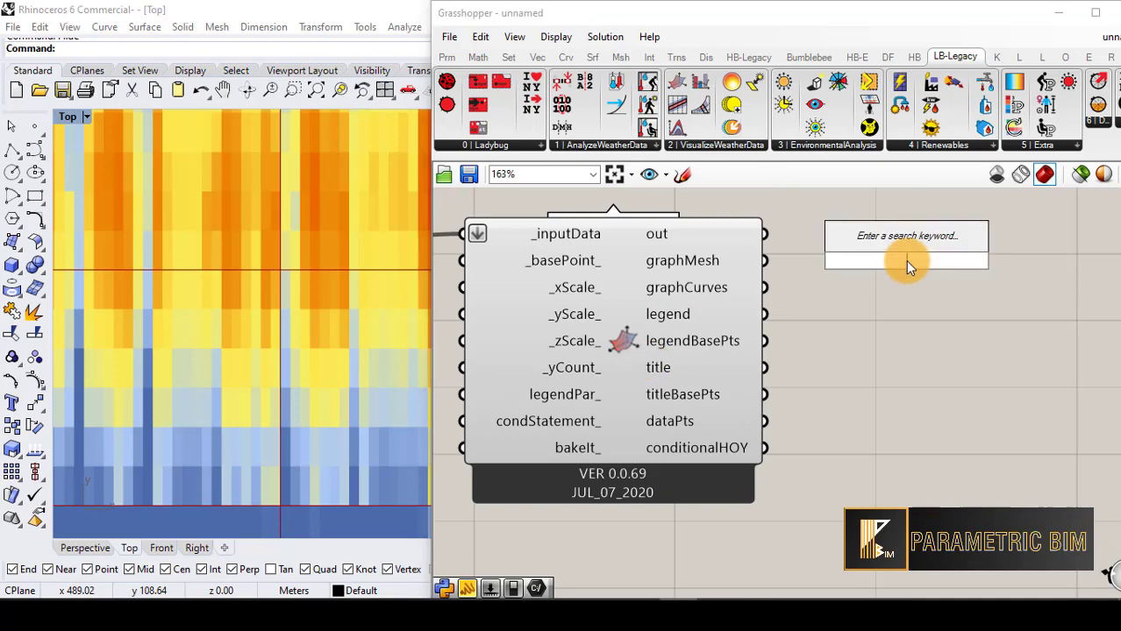
text(custom)
click(899, 246)
drag(765, 261, 870, 253)
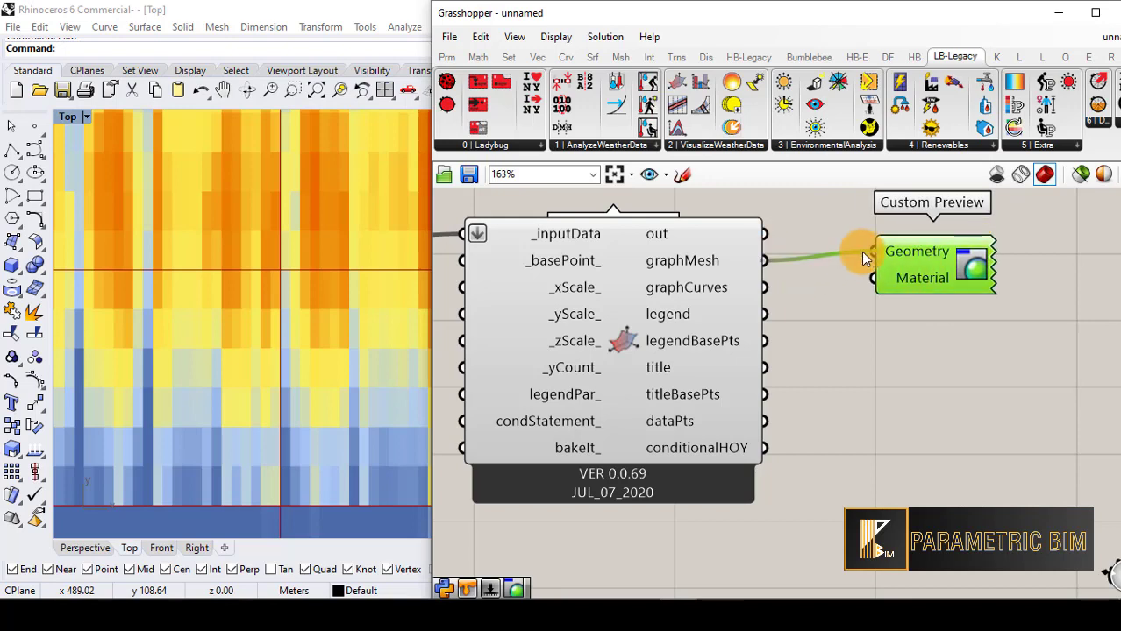
drag(764, 287, 995, 278)
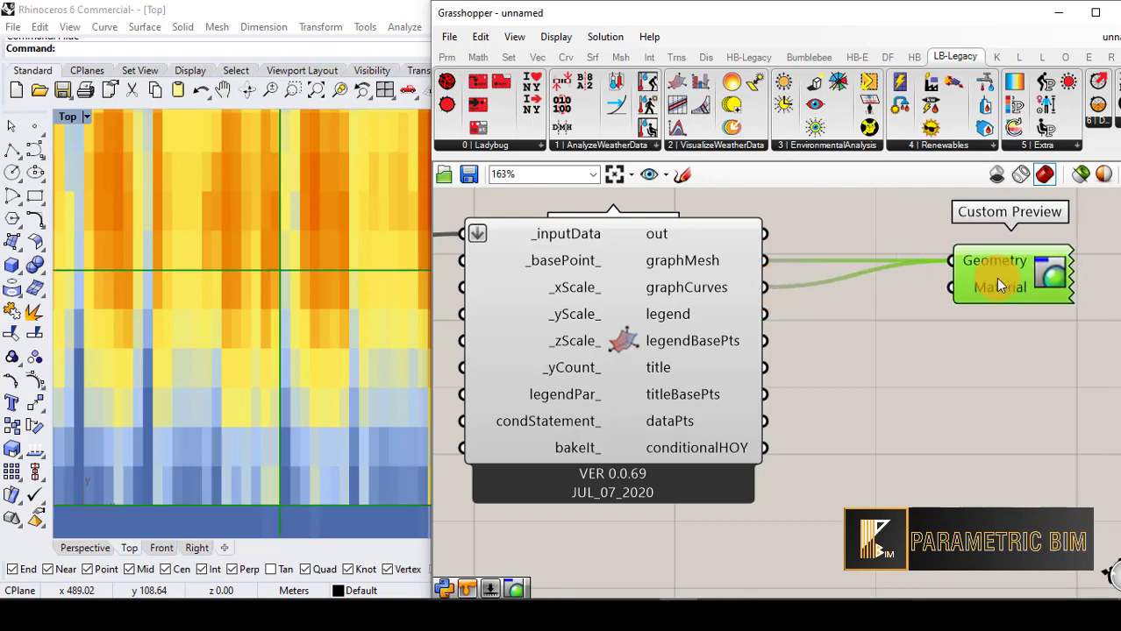
Add a Colour Swatch set to black and connect it to the Material input of the Custom Preview.
double_click(879, 363)
text(swatch)
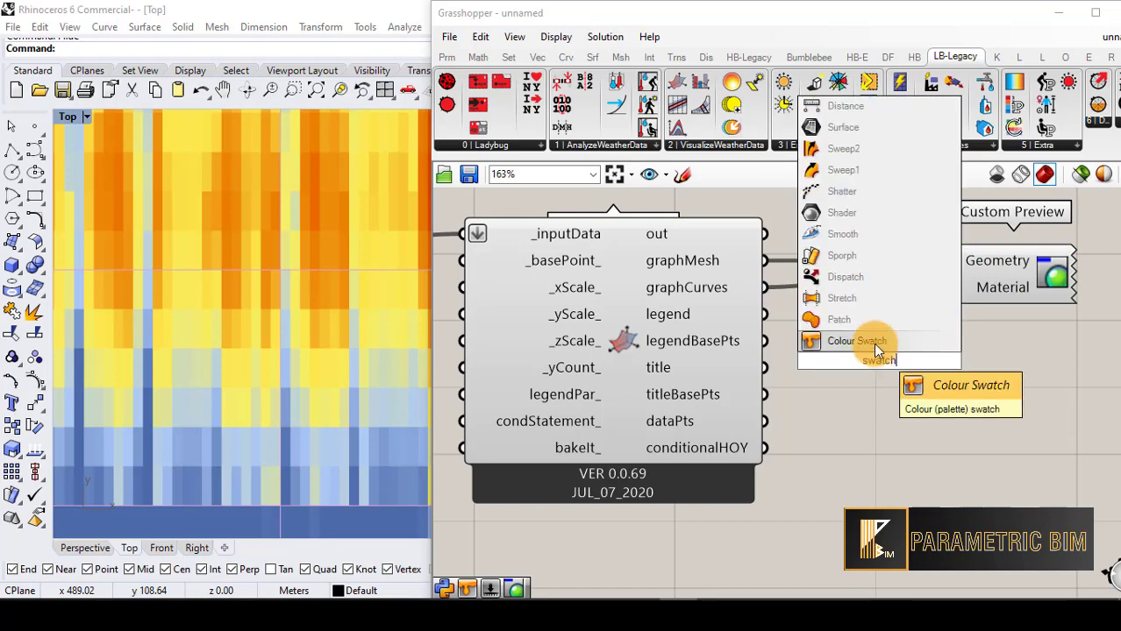
click(877, 341)
click(923, 360)
click(1013, 399)
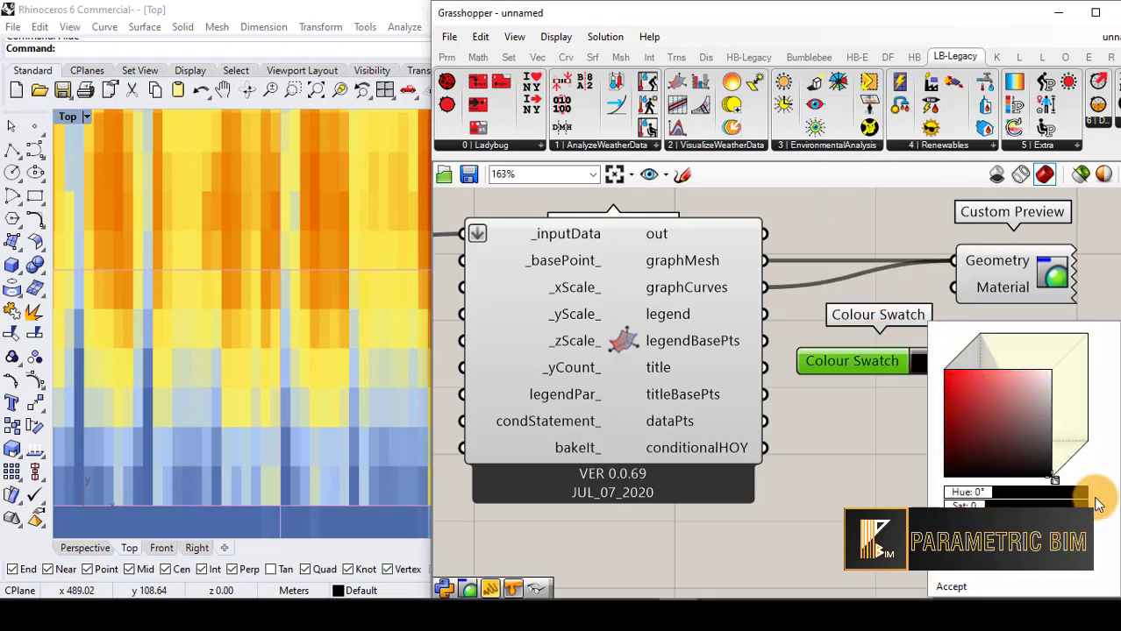
click(954, 586)
drag(963, 364, 950, 289)
scroll(294, 342, down, 2)
scroll(295, 342, down, 4)
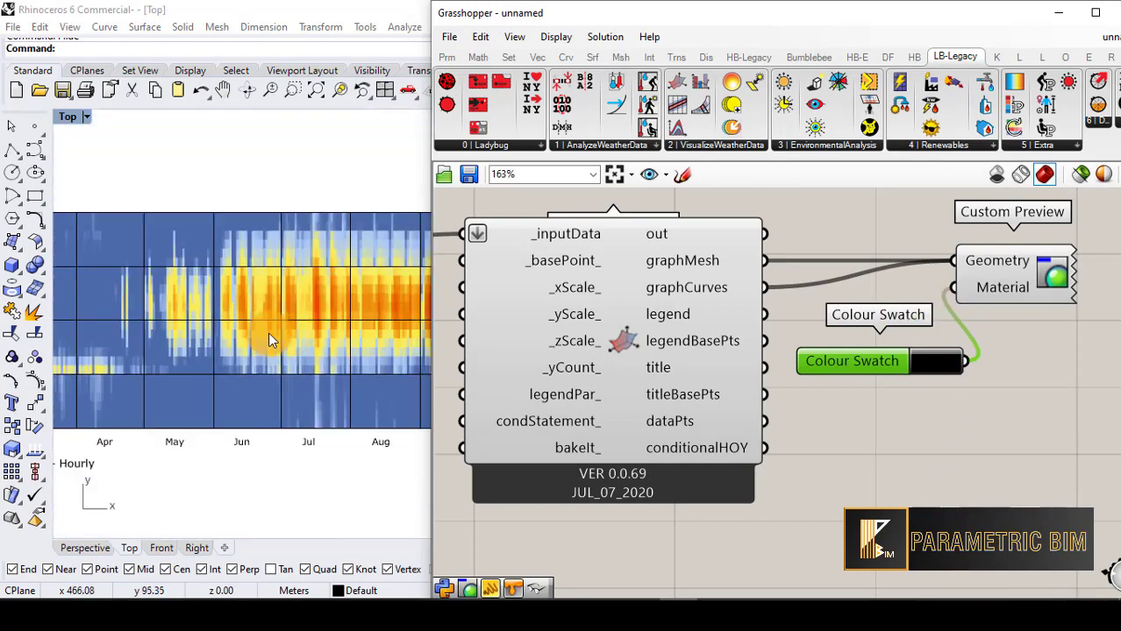
Minimize Grasshopper and examine the total thermal load charts of the zones, including ZONE_1 and ZONE_2.
click(1059, 13)
scroll(389, 377, down, 2)
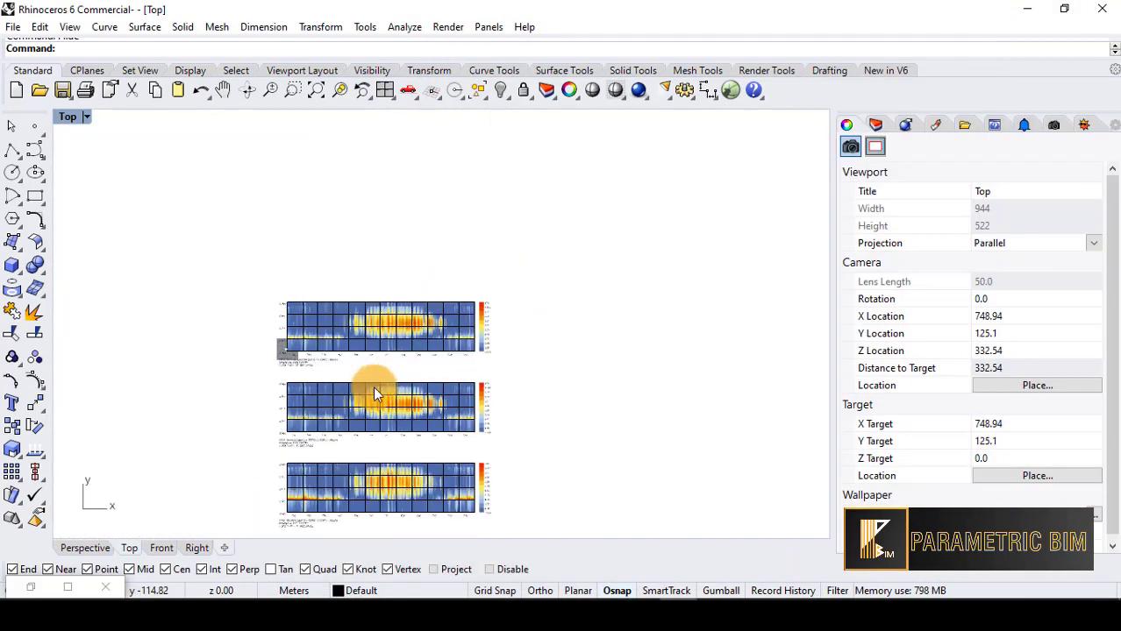
scroll(373, 389, up, 2)
scroll(410, 252, down, 2)
scroll(422, 423, up, 1)
scroll(421, 422, up, 2)
scroll(445, 445, down, 2)
scroll(445, 446, up, 2)
scroll(465, 433, up, 1)
scroll(525, 393, down, 1)
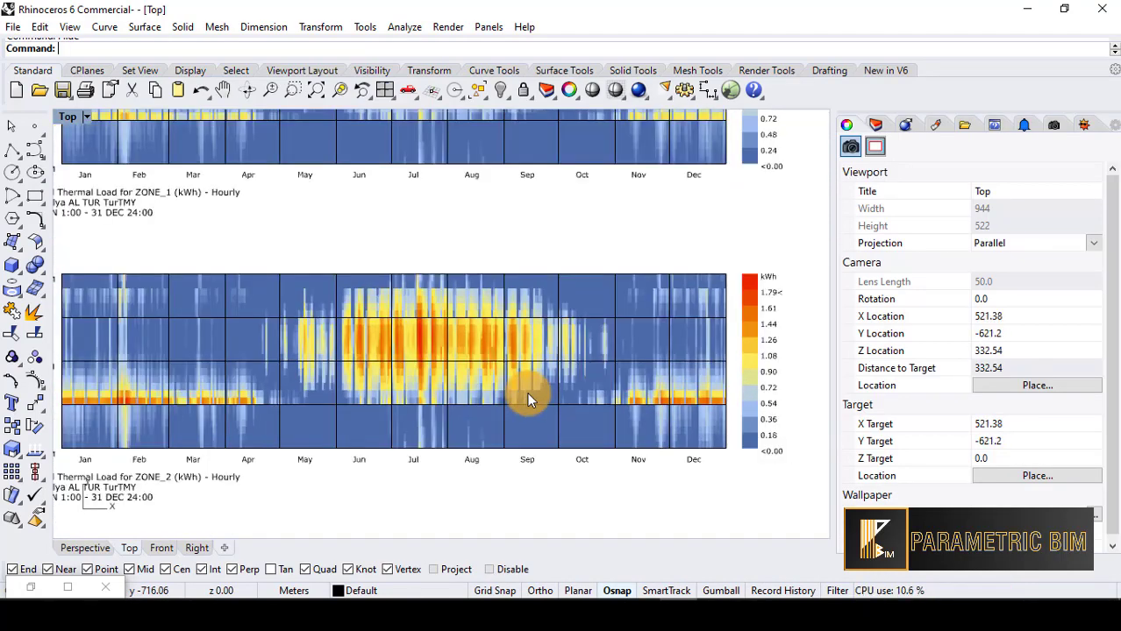
scroll(596, 387, down, 2)
scroll(502, 393, up, 1)
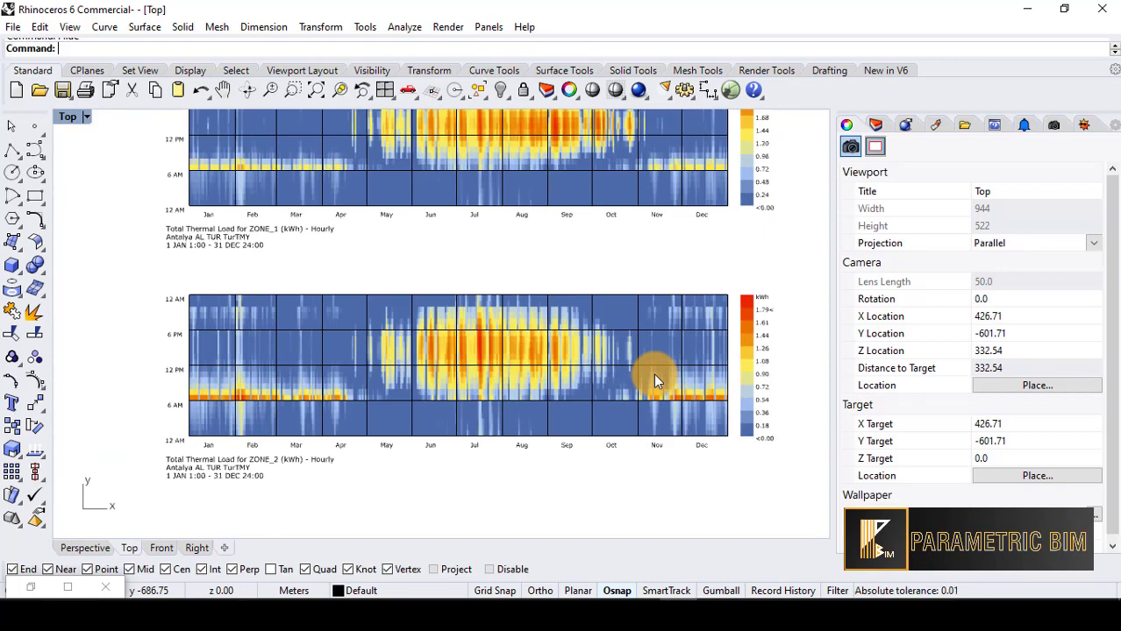
Open the print setup for the Top view and choose Image File as destination with centimeters as the size unit.
click(14, 28)
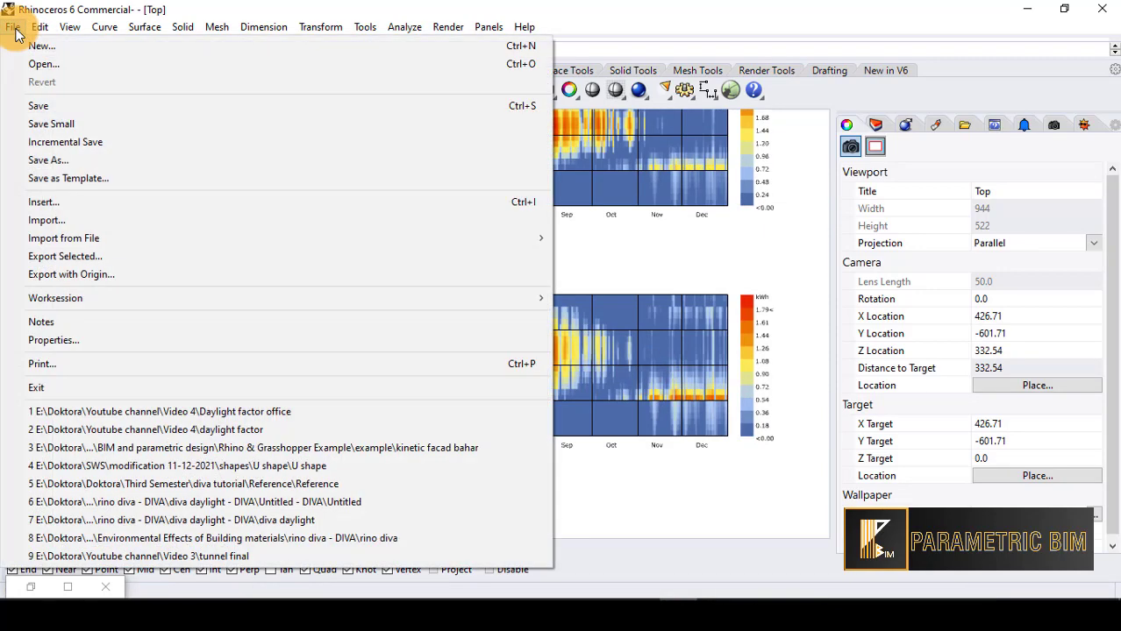
click(44, 363)
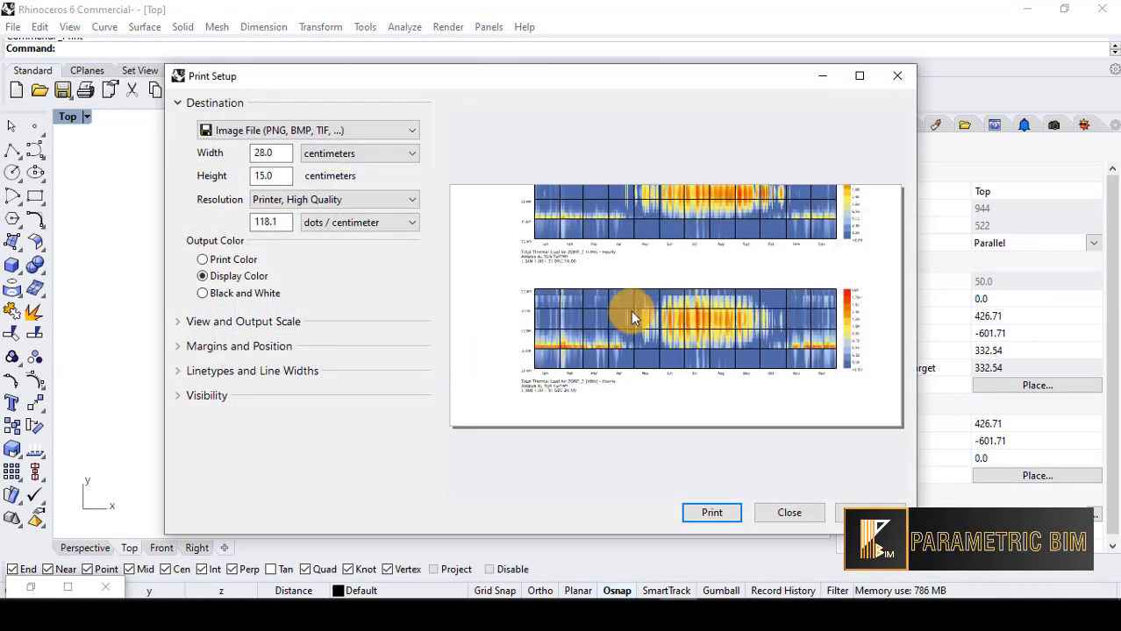
click(283, 136)
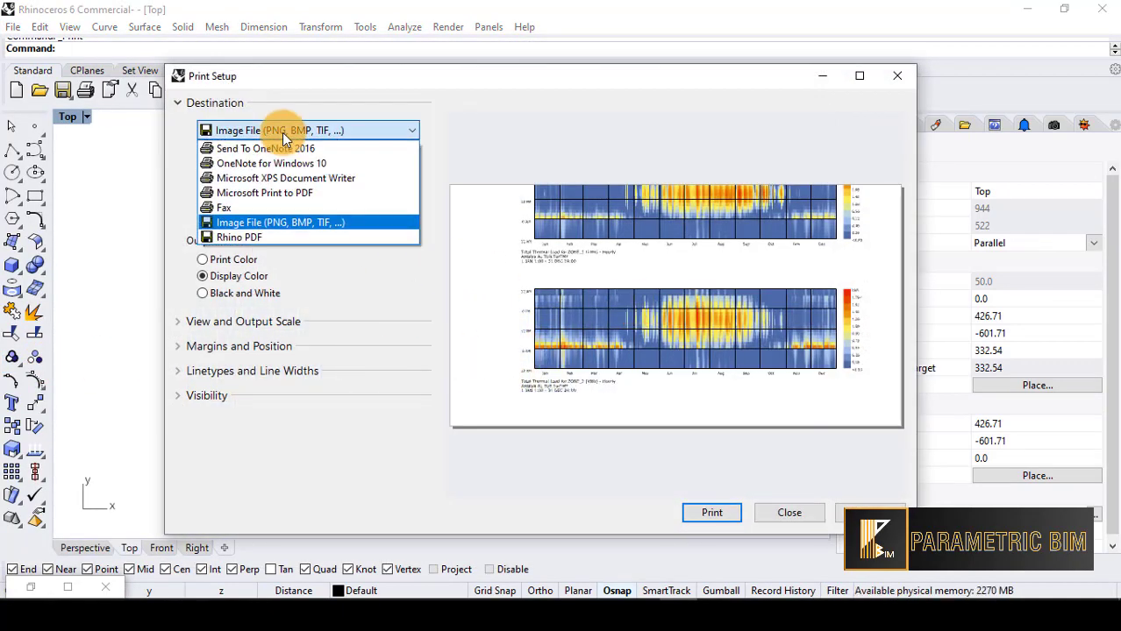
click(279, 222)
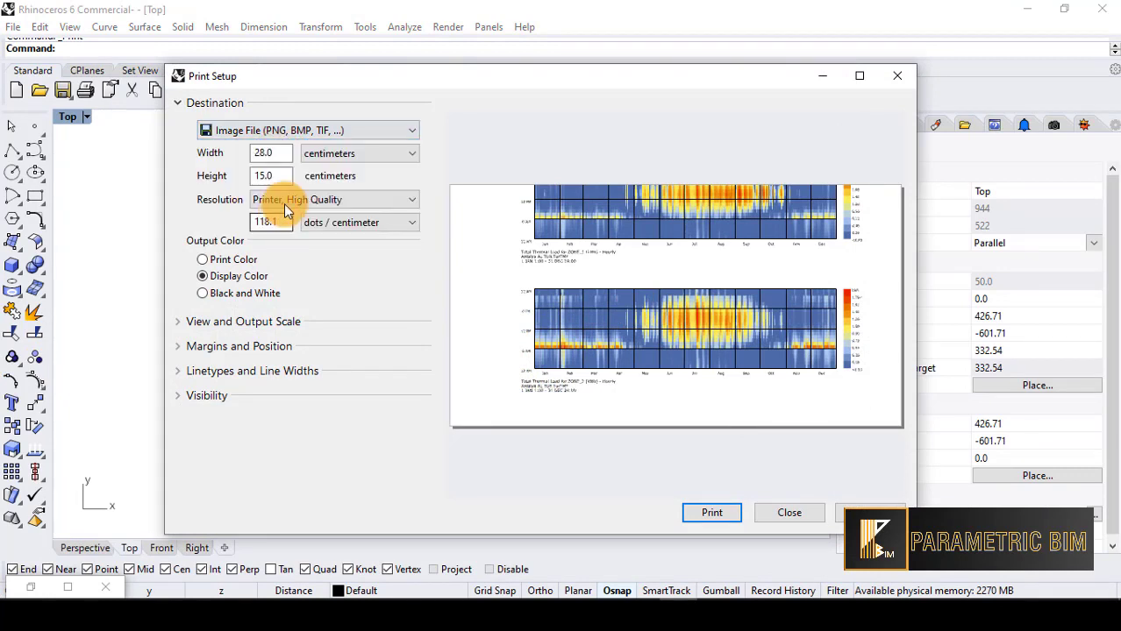
click(358, 154)
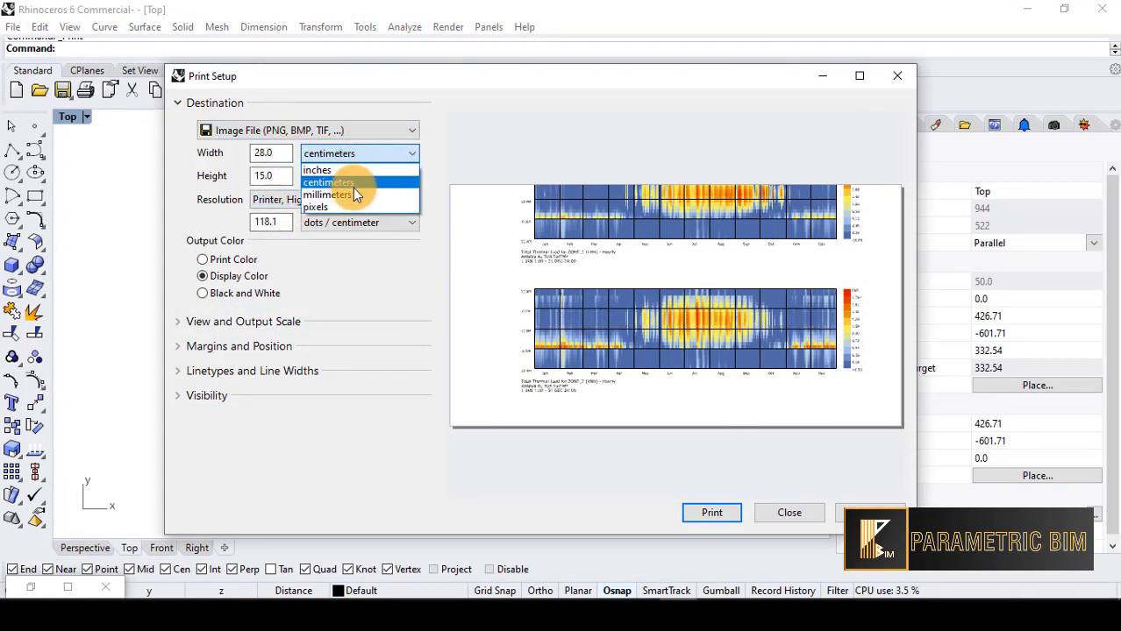
click(352, 186)
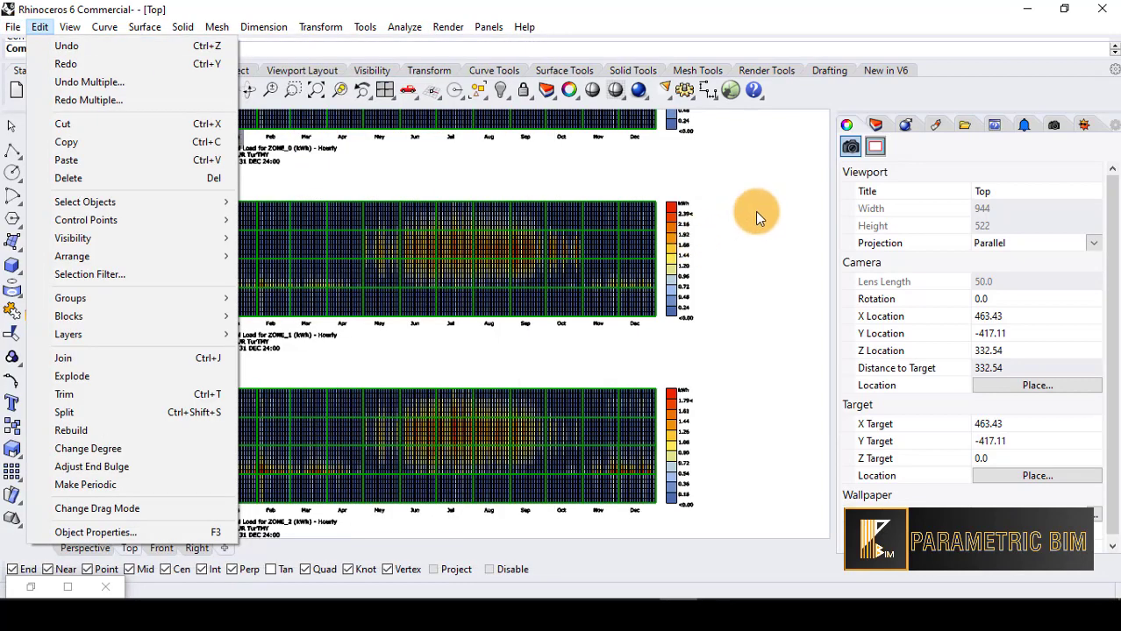
Close the open menu and examine the ZONE_1 total thermal load chart and its legend up close.
key(Escape)
scroll(730, 253, up, 5)
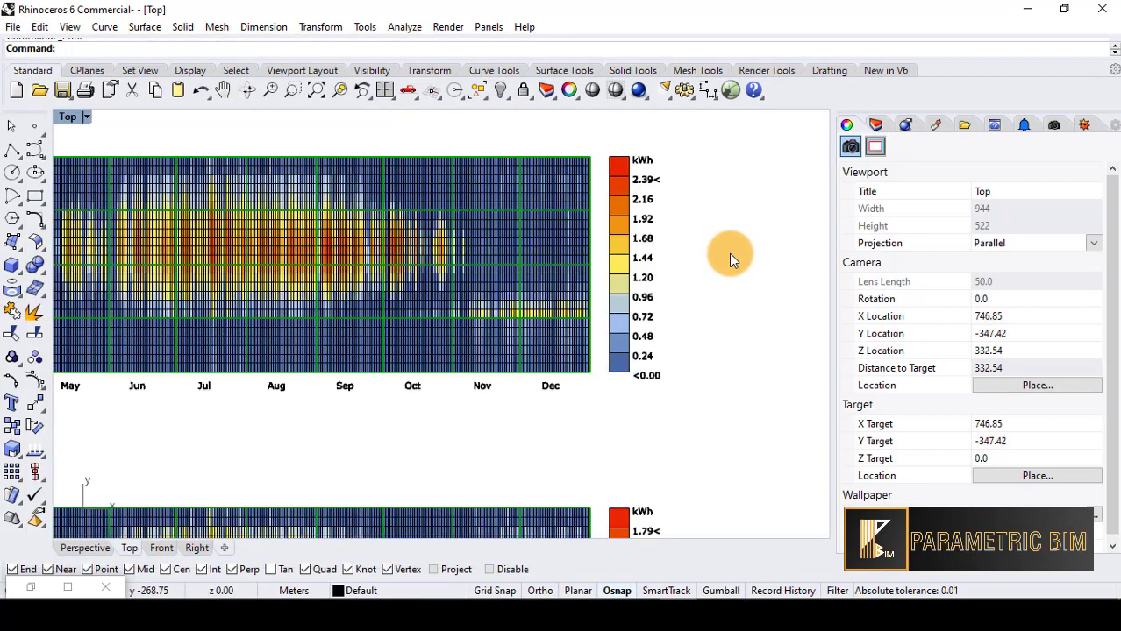